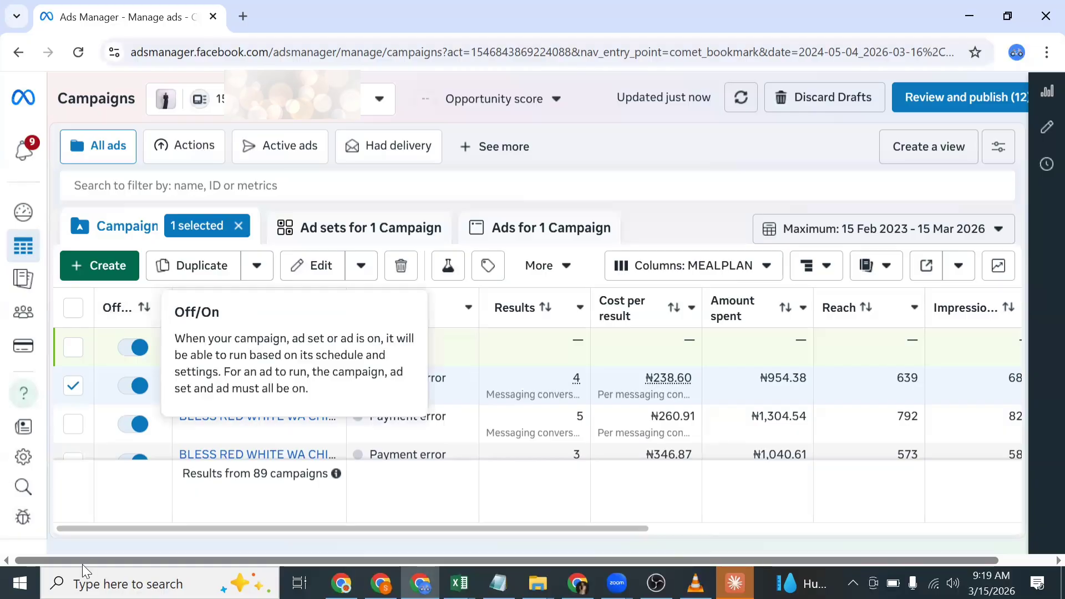
# Step: Switch to the Chrome window with the Canva presentation, open Google Docs in a new tab and bring up the account options
pyautogui.click(578, 583)
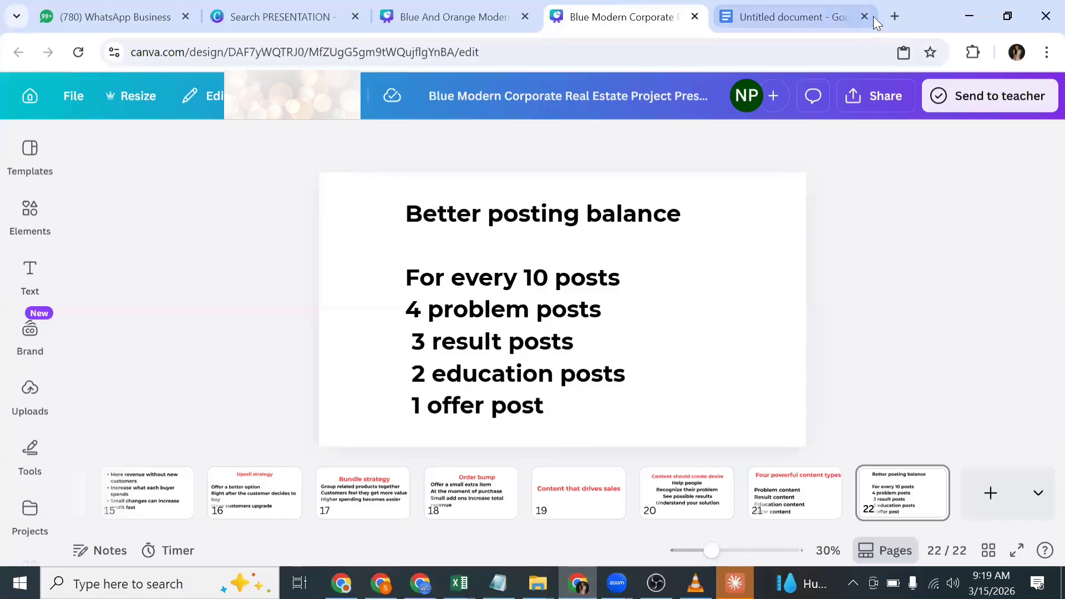
pyautogui.click(891, 19)
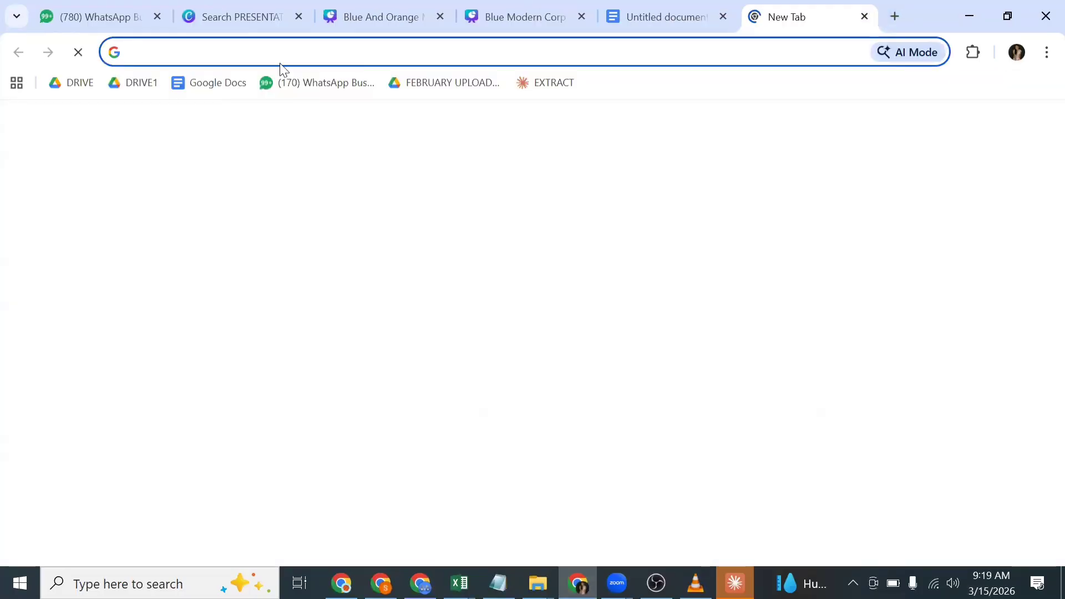
pyautogui.click(235, 82)
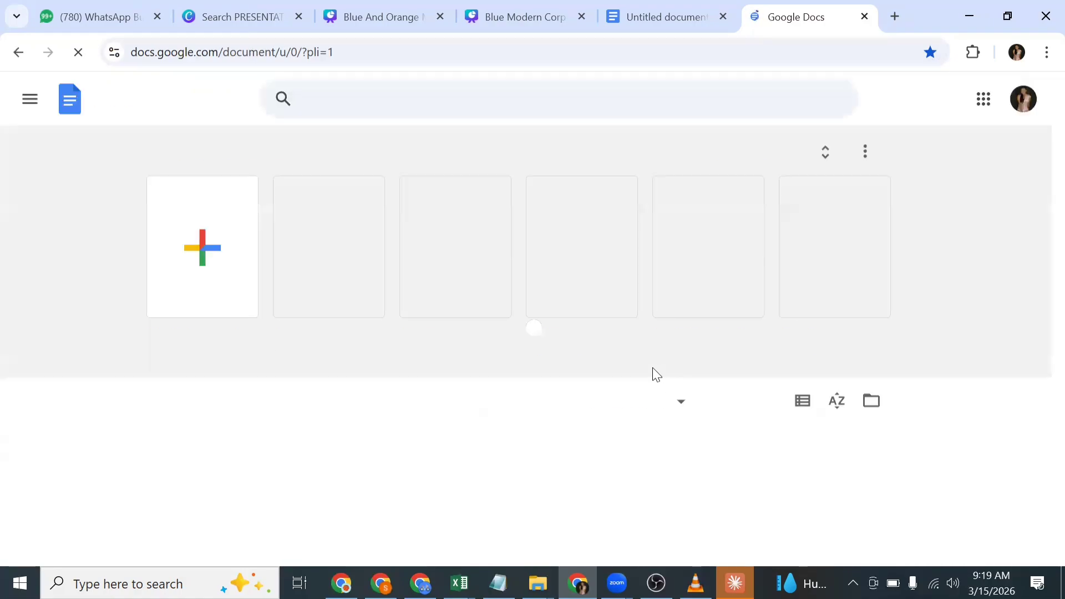
pyautogui.click(1023, 100)
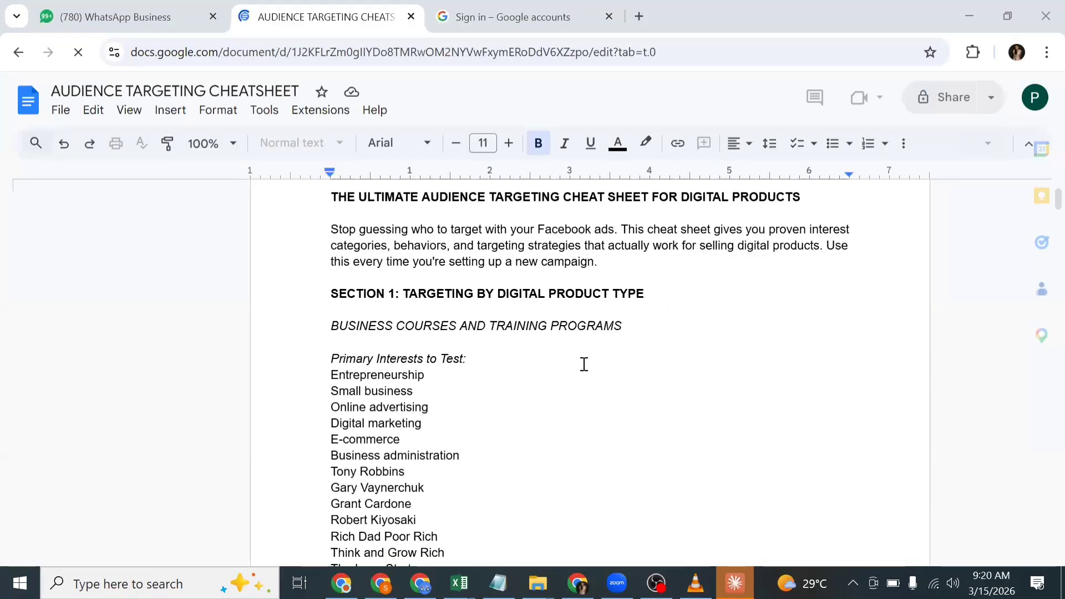
# Step: Read the cheat sheet's introduction and the business courses section, covering interests, behaviors, job titles and stacking strategy
pyautogui.scroll(-1, 583, 364)
pyautogui.scroll(2, 611, 401)
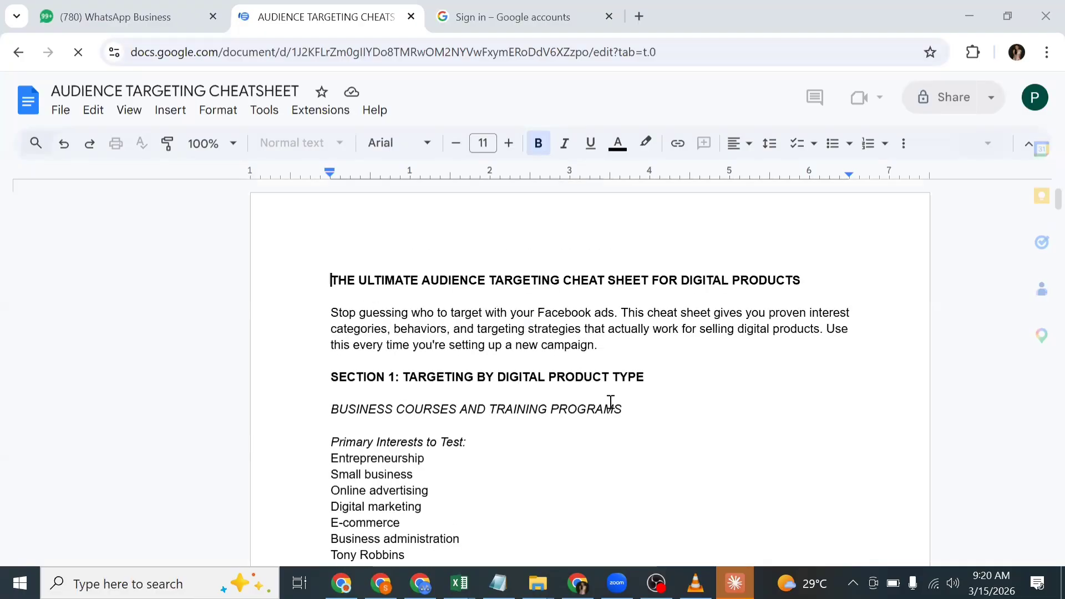
pyautogui.scroll(-3, 609, 402)
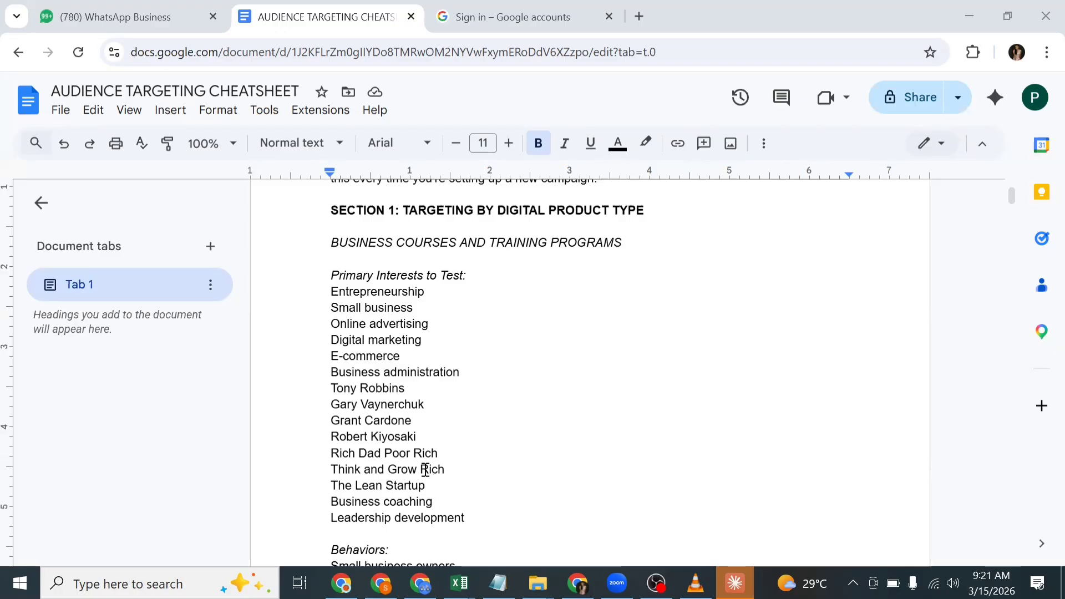
pyautogui.scroll(-1, 423, 435)
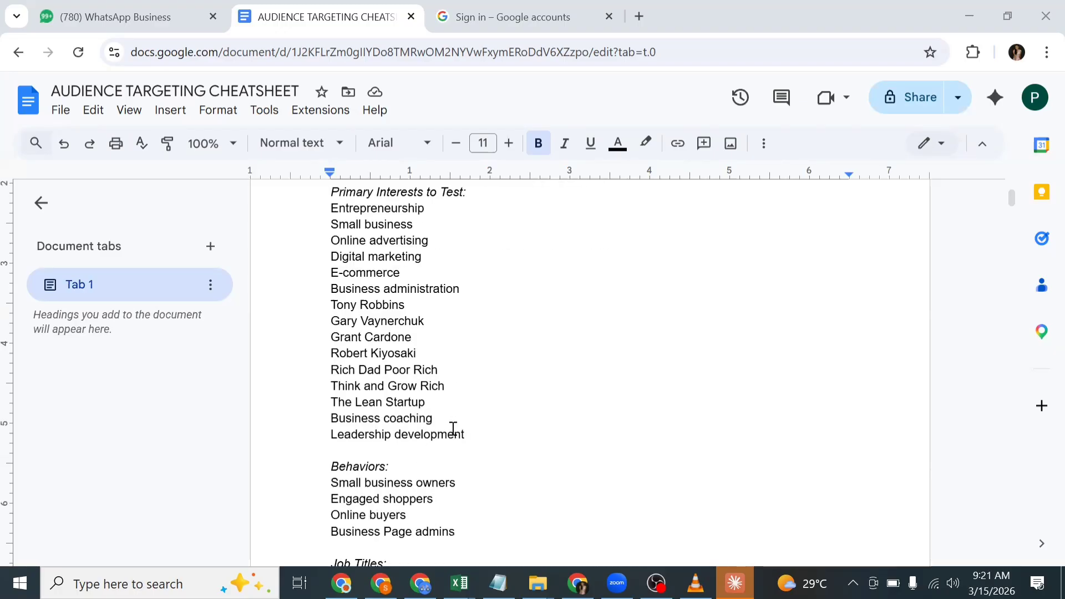
pyautogui.scroll(2, 453, 428)
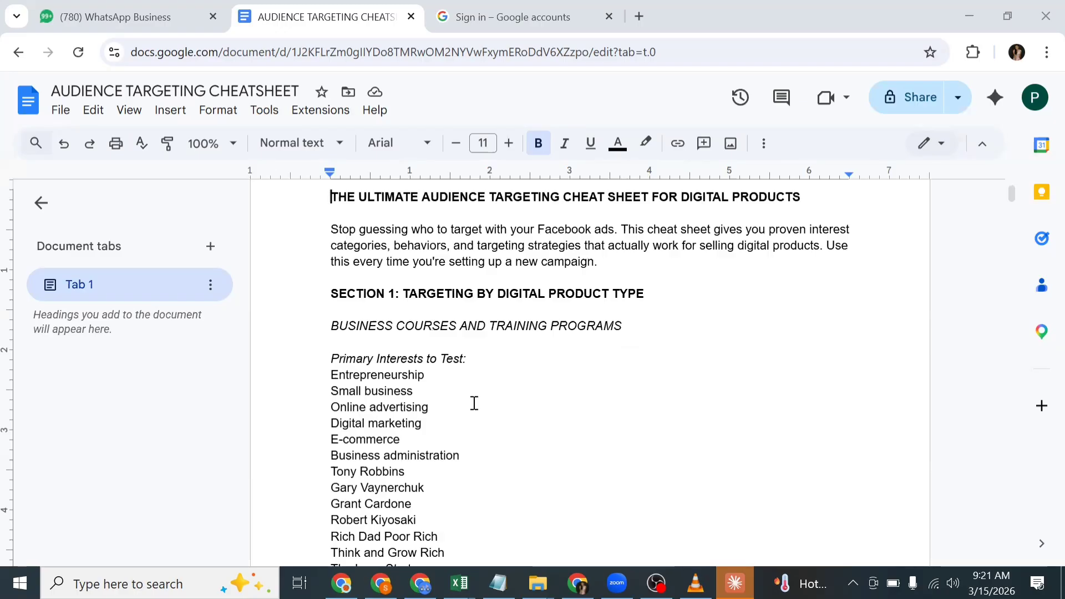
pyautogui.scroll(-1, 411, 426)
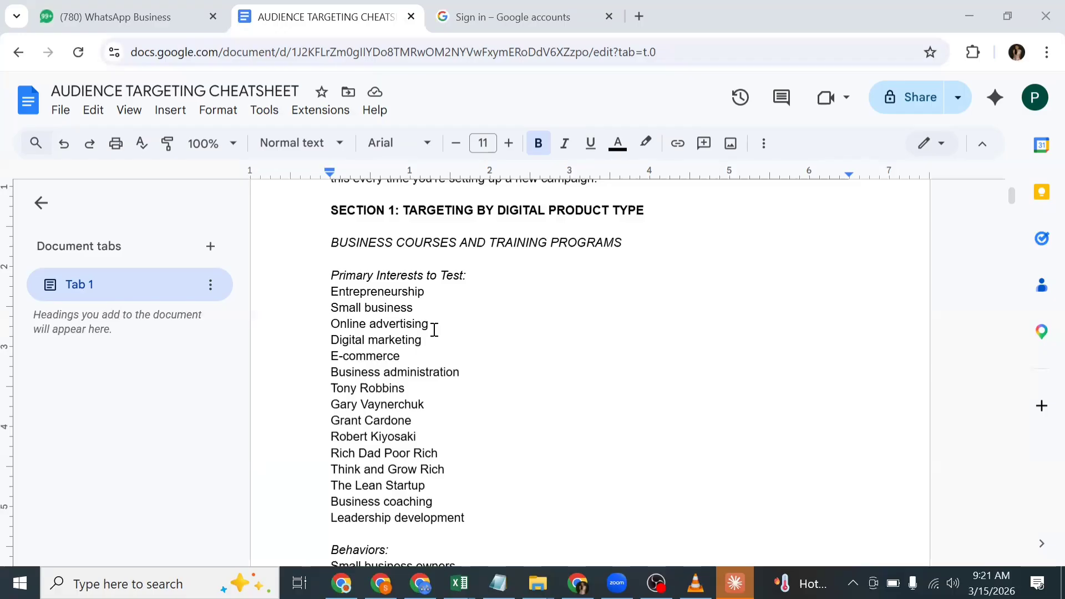
pyautogui.scroll(-1, 444, 421)
pyautogui.scroll(-3, 423, 472)
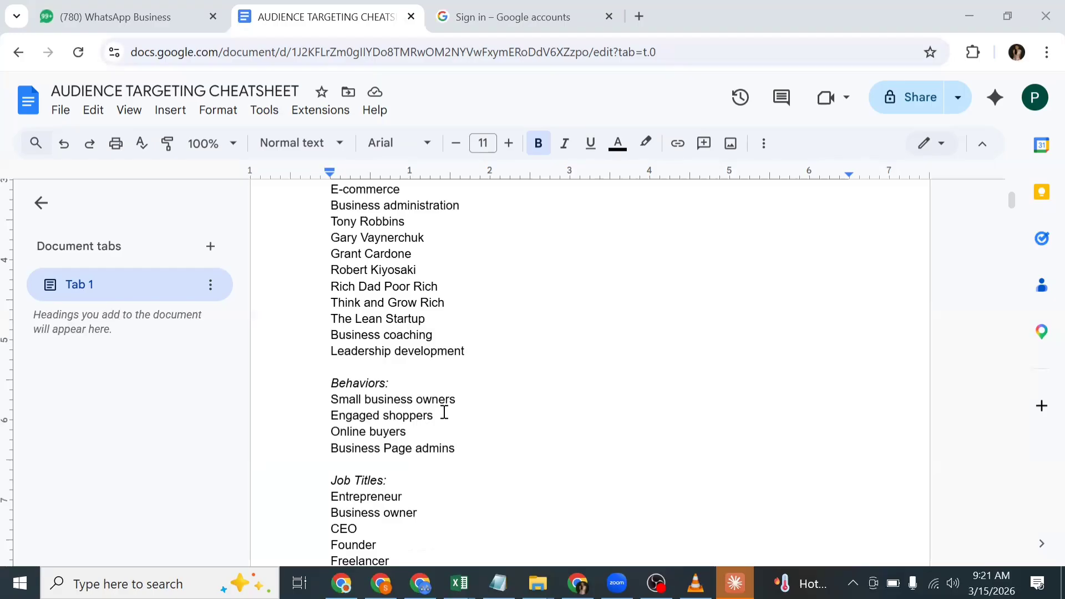
pyautogui.scroll(-1, 392, 421)
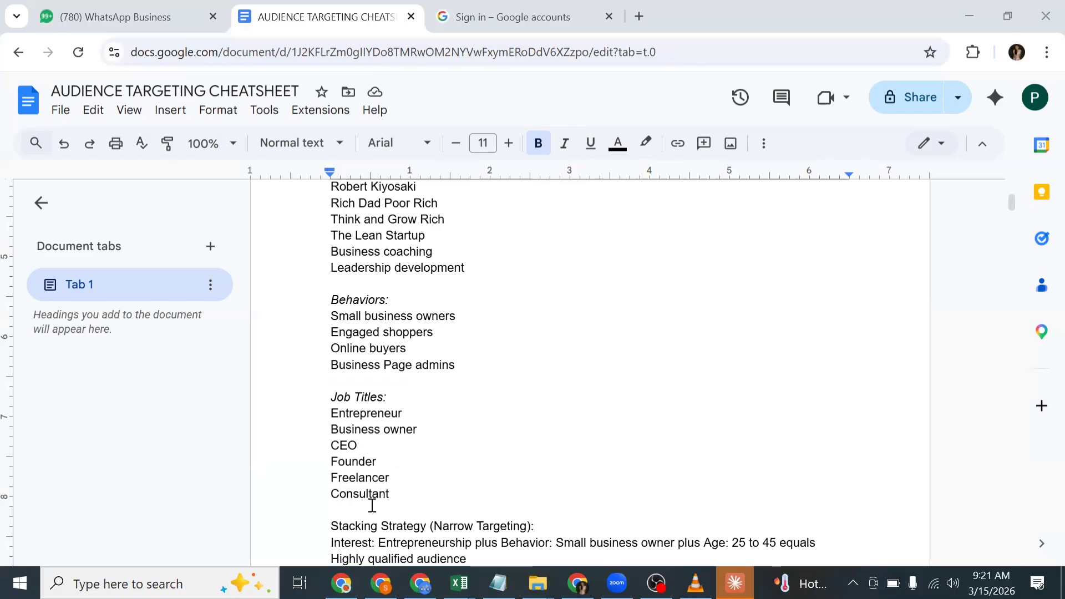
pyautogui.scroll(-3, 428, 496)
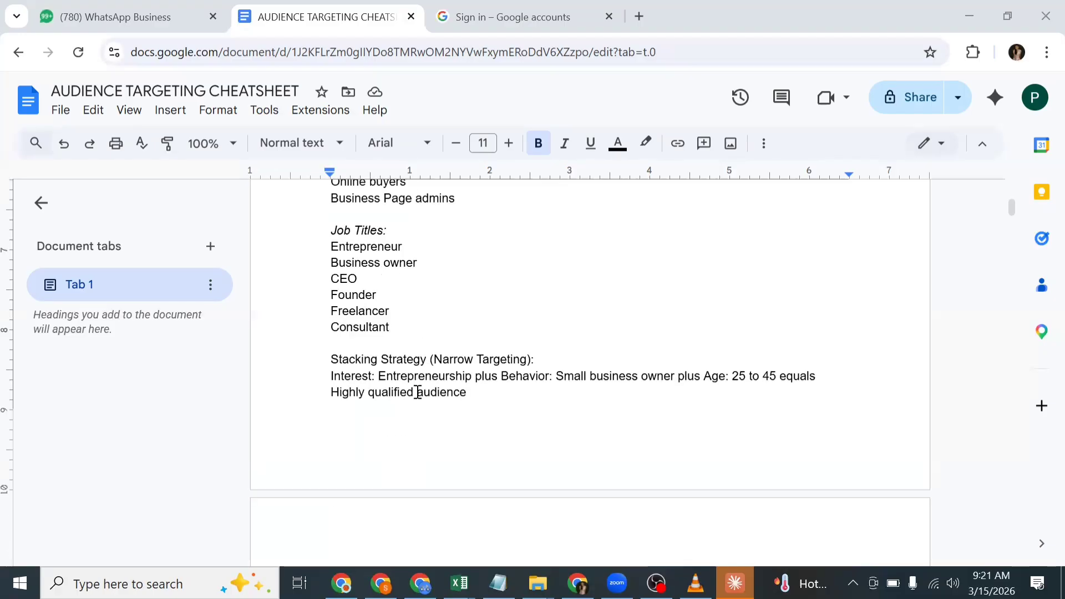
# Step: Review the targeting lists for social media marketing and content creation courses and for financial education and investment courses
pyautogui.scroll(-6, 418, 391)
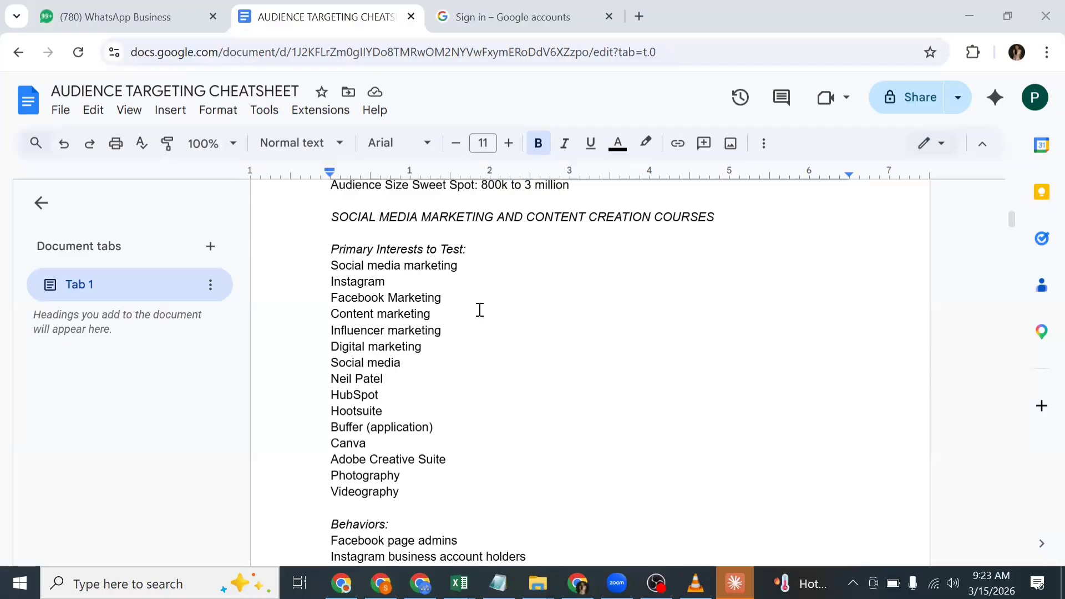
pyautogui.scroll(-5, 485, 361)
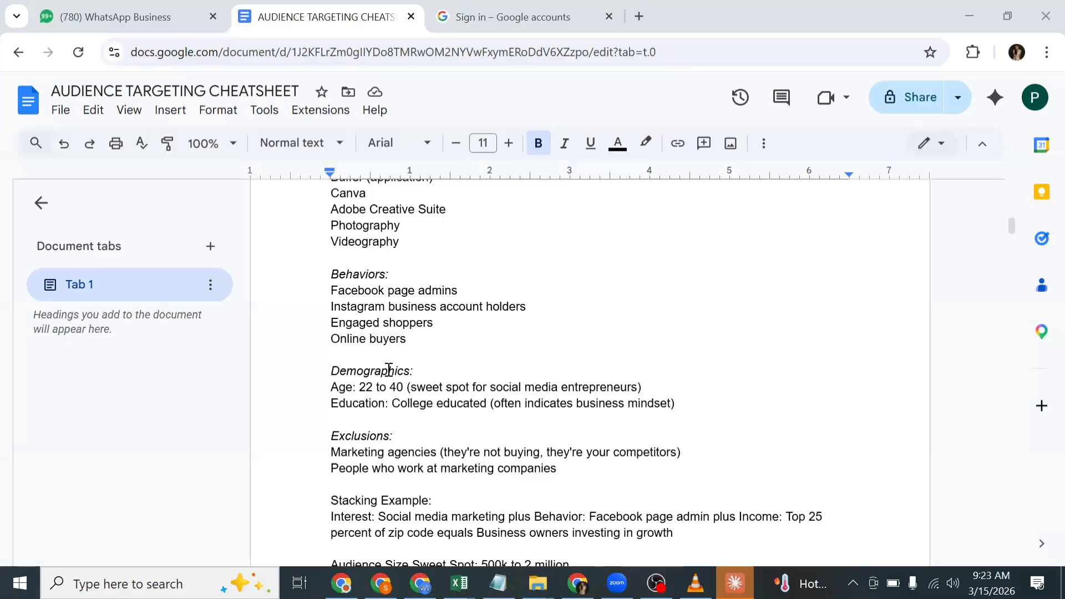
pyautogui.scroll(-6, 409, 391)
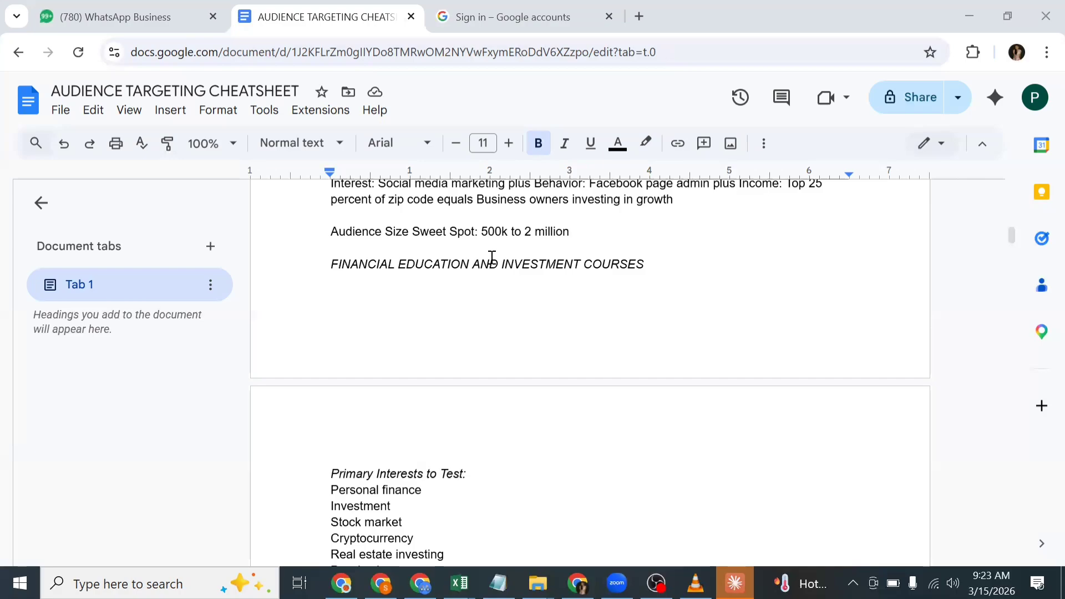
pyautogui.scroll(-1, 417, 455)
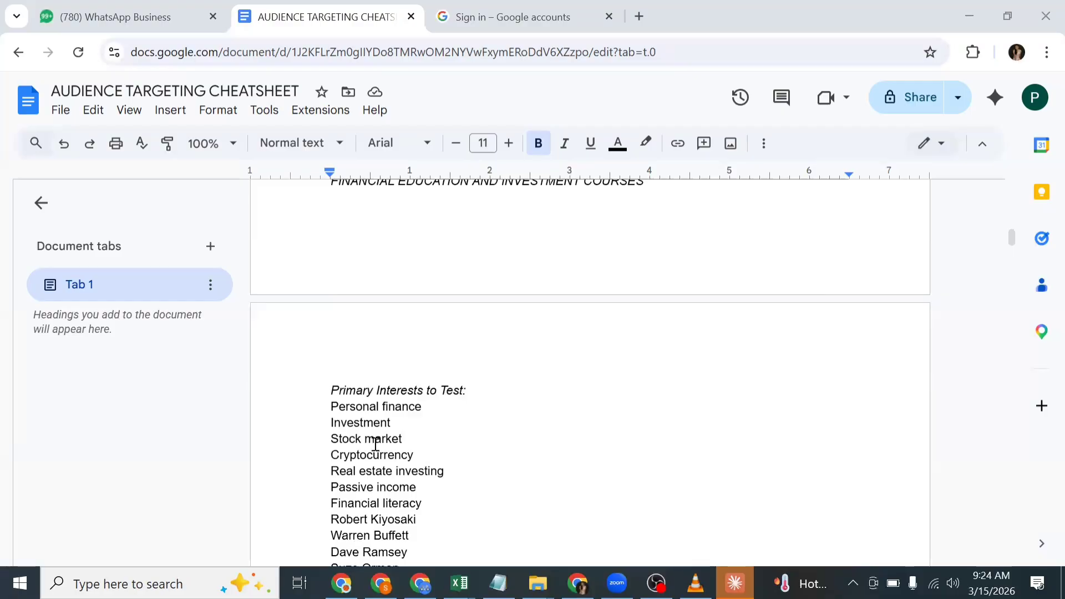
pyautogui.scroll(-7, 442, 470)
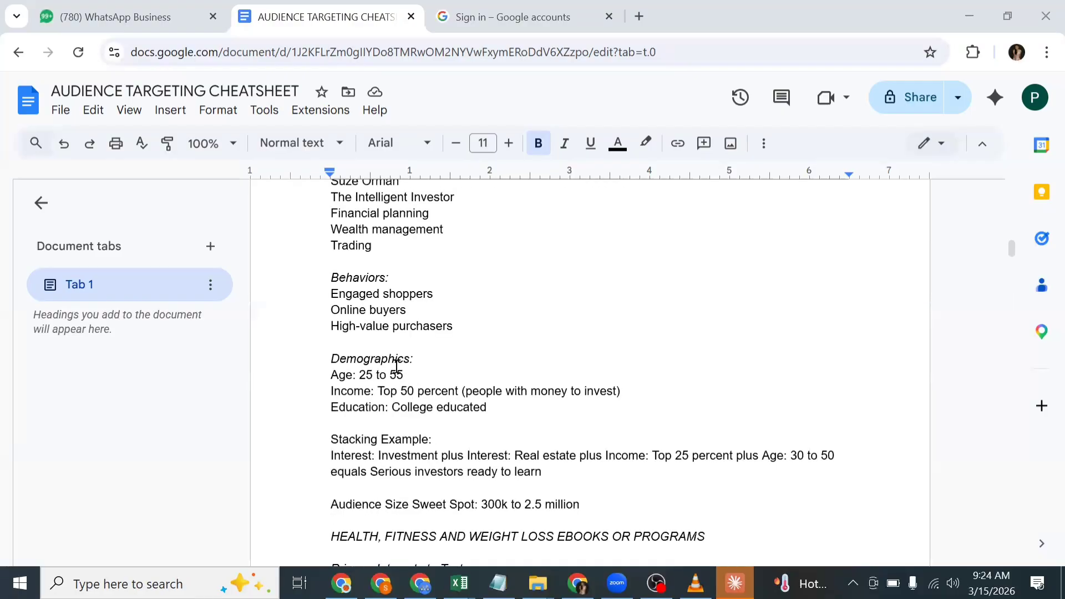
pyautogui.scroll(2, 396, 371)
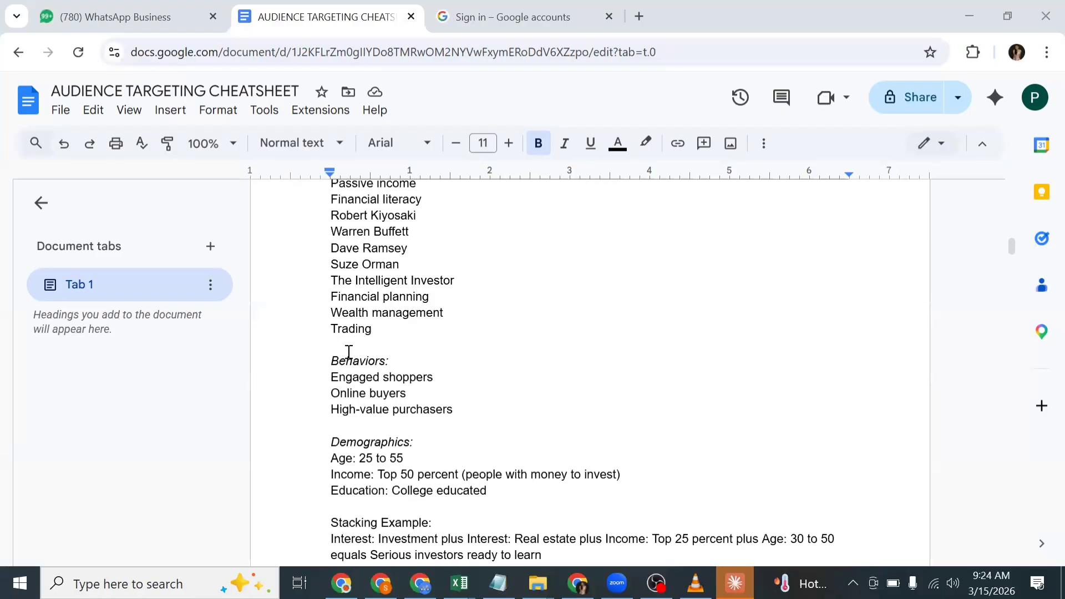
pyautogui.scroll(2, 348, 360)
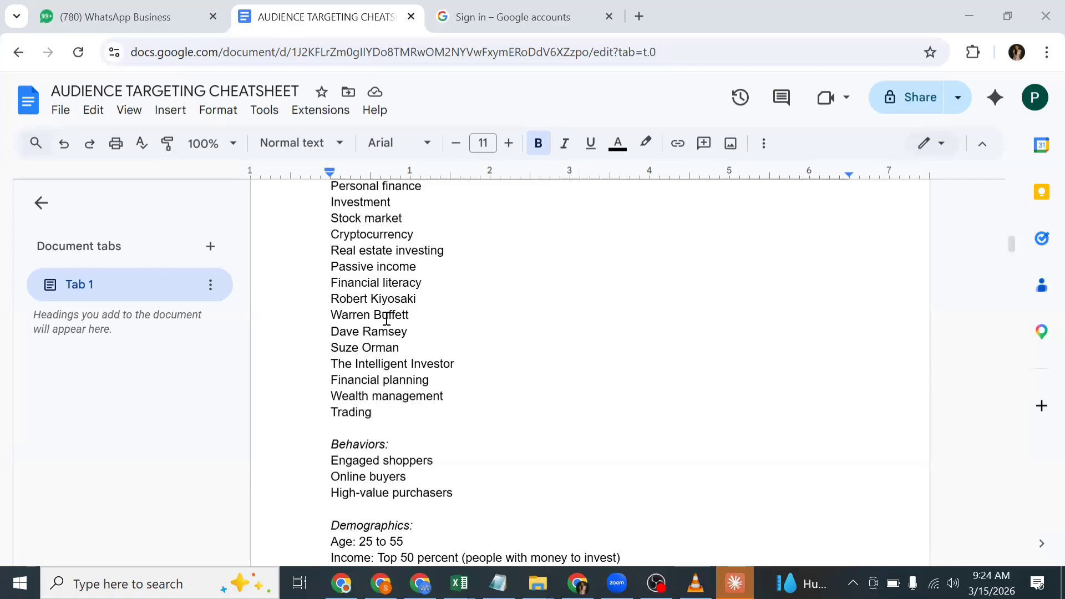
pyautogui.scroll(-2, 342, 359)
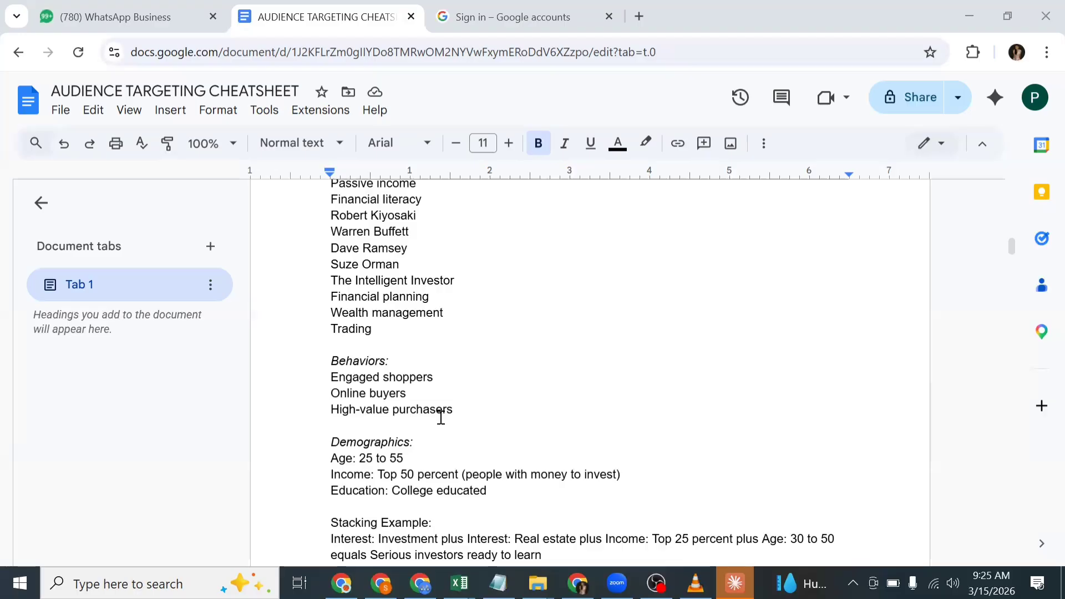
pyautogui.scroll(-2, 422, 350)
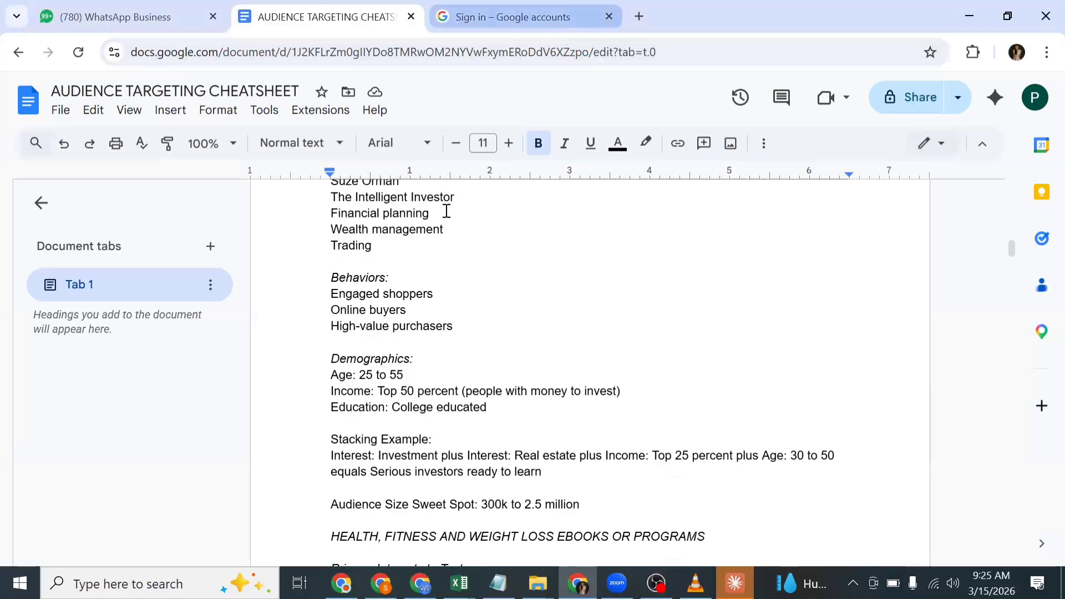
# Step: Examine the primary interests and behaviors listed for health, fitness and weight loss ebooks or programs
pyautogui.scroll(-2, 455, 438)
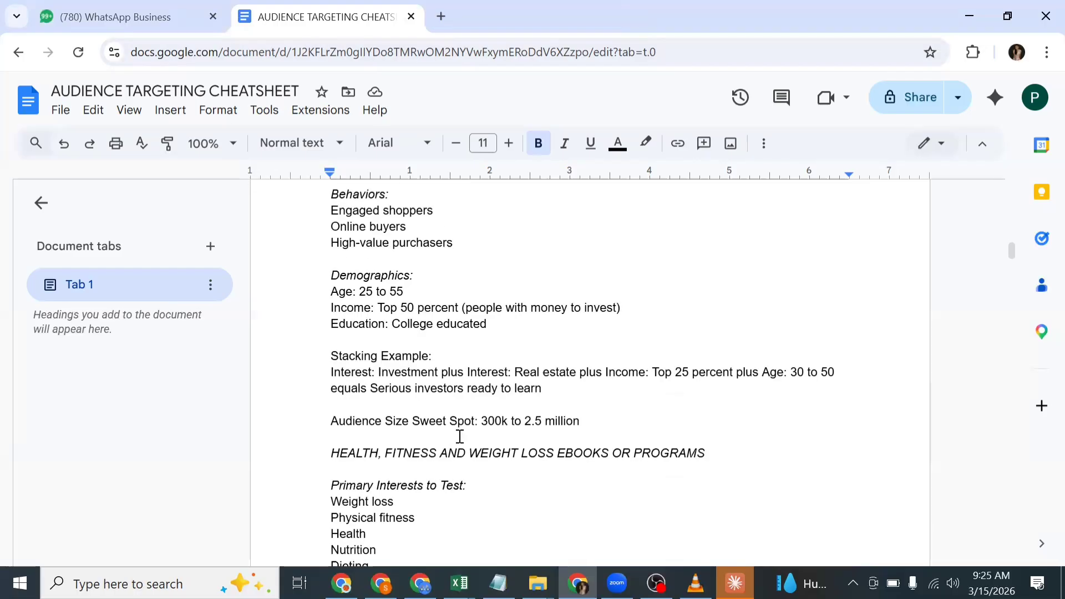
pyautogui.scroll(-2, 452, 405)
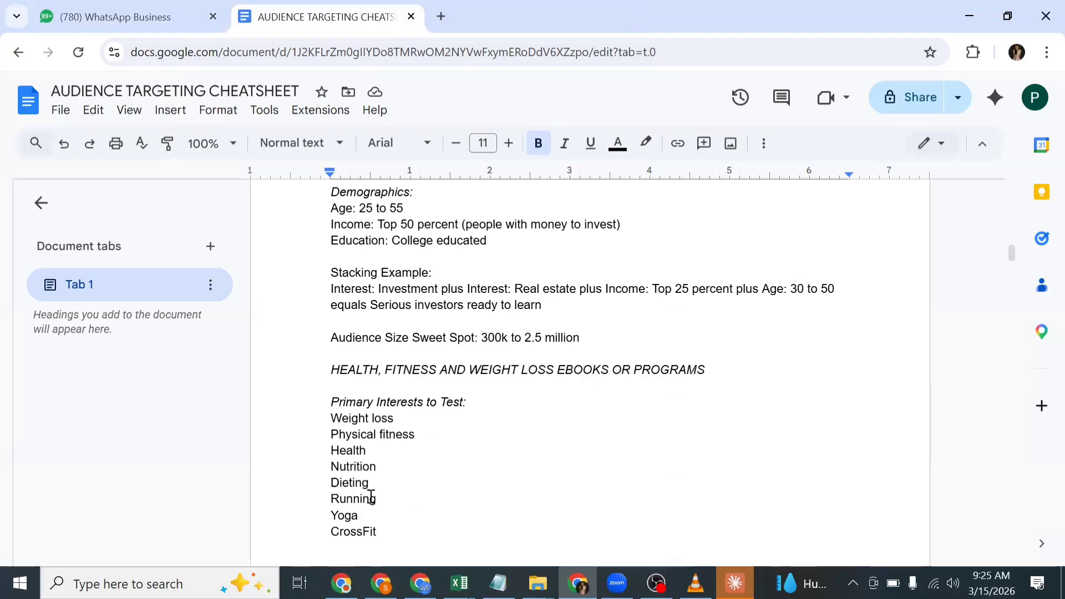
pyautogui.scroll(-1, 303, 515)
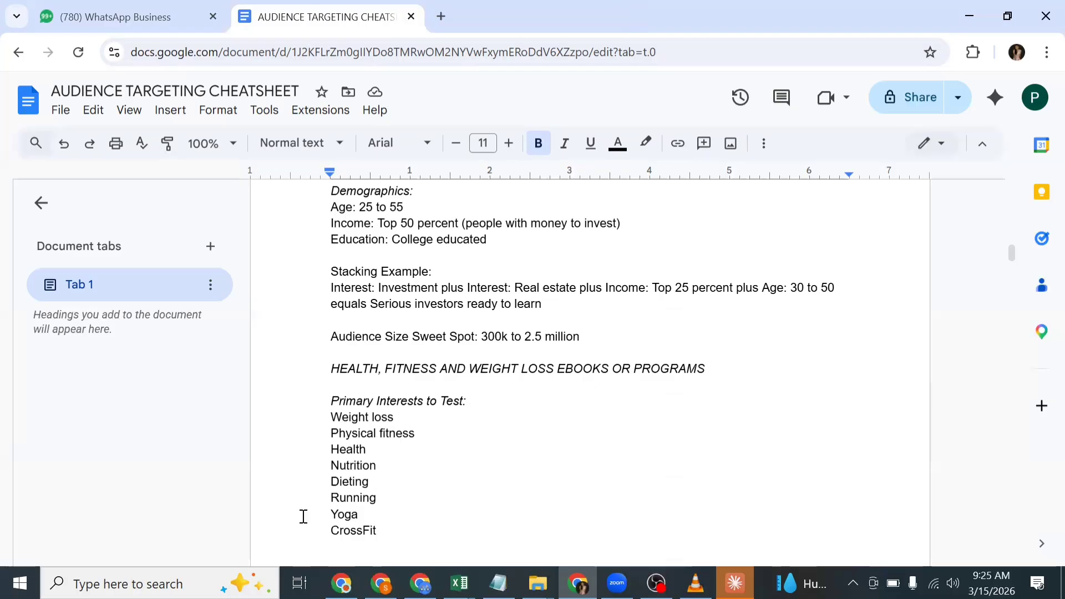
pyautogui.scroll(-3, 388, 419)
pyautogui.scroll(-3, 388, 421)
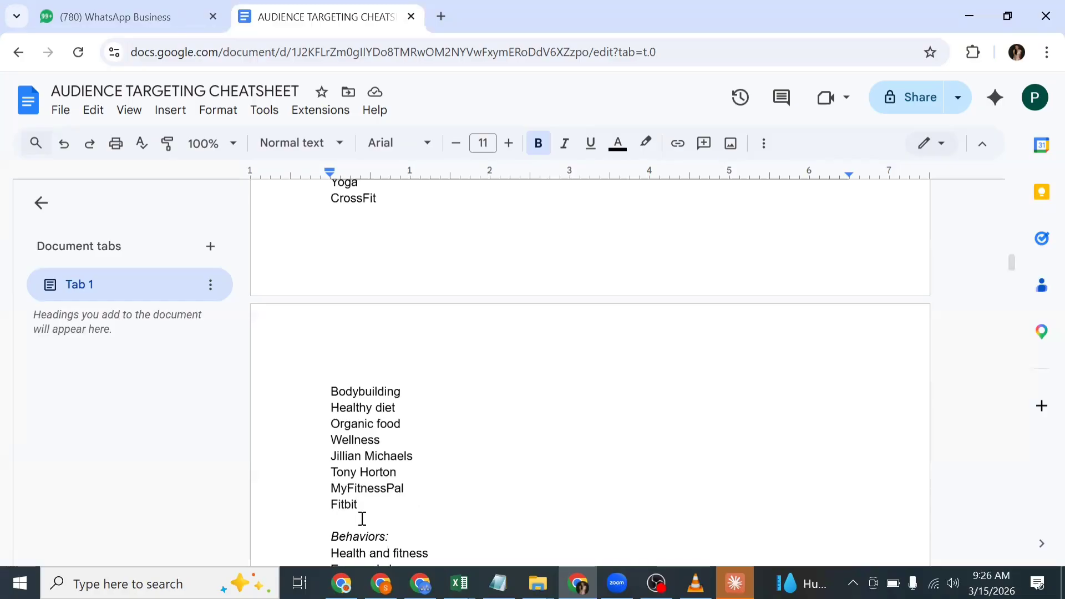
pyautogui.scroll(-2, 415, 515)
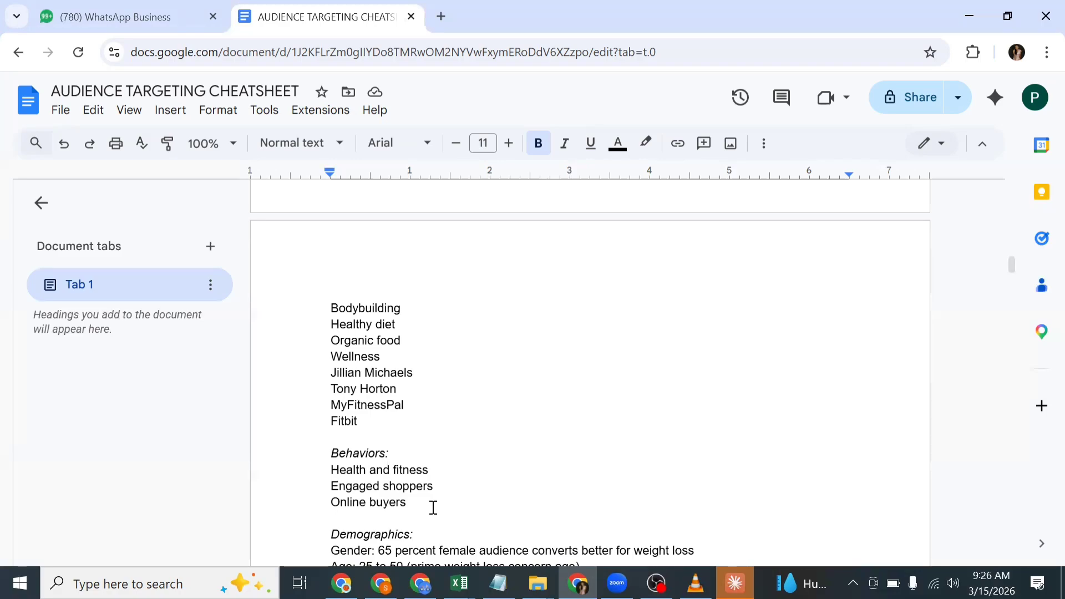
# Step: Review the relationship and dating advice targeting section and the graphic design interests under skill-based courses
pyautogui.scroll(-10, 509, 506)
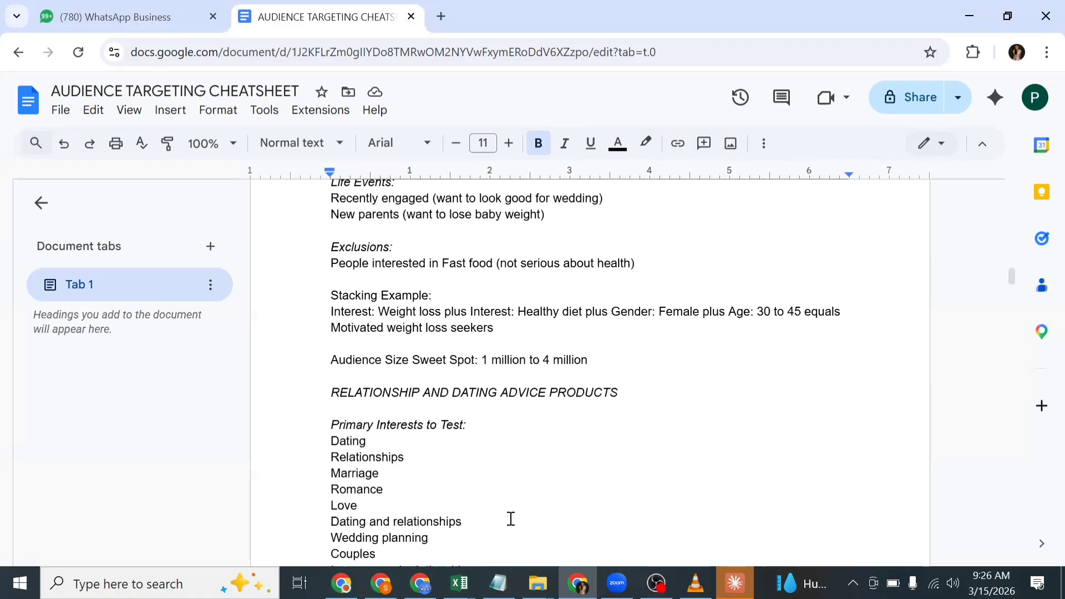
pyautogui.scroll(-3, 502, 516)
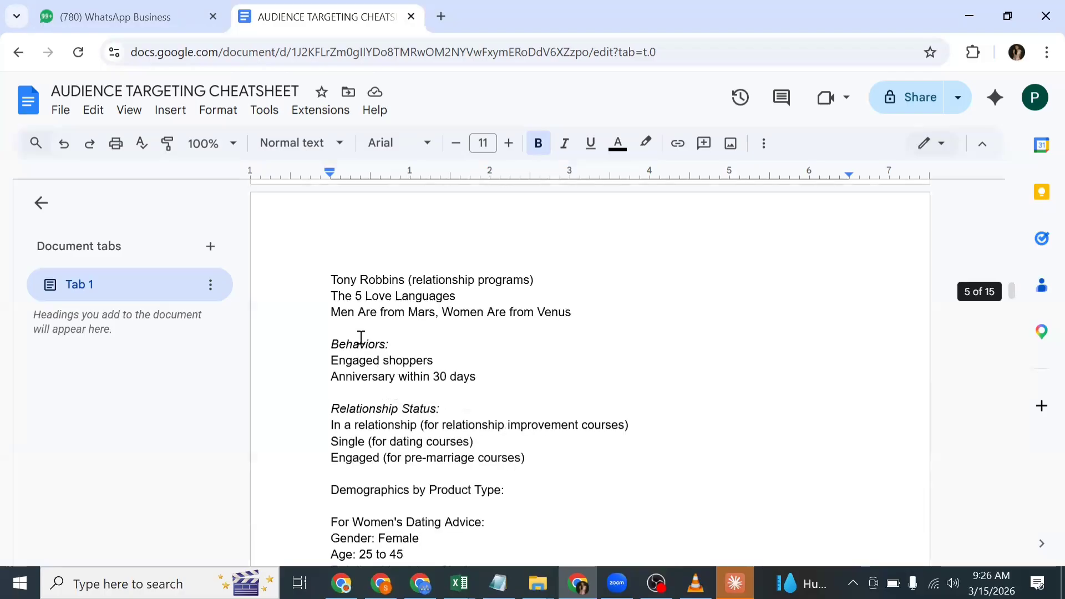
pyautogui.scroll(-6, 340, 416)
pyautogui.scroll(-2, 460, 233)
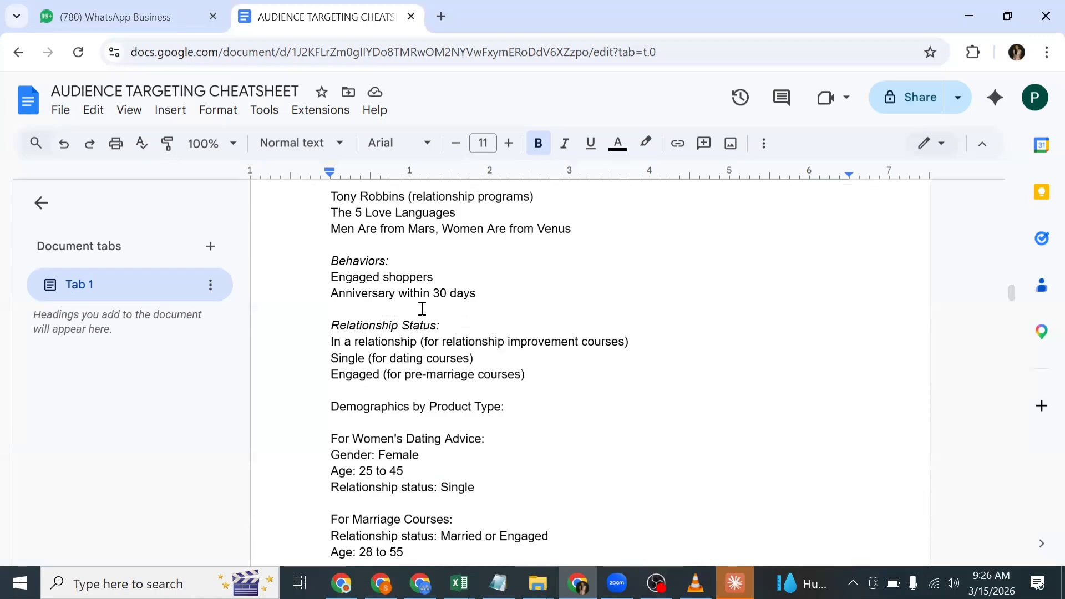
pyautogui.scroll(-3, 485, 298)
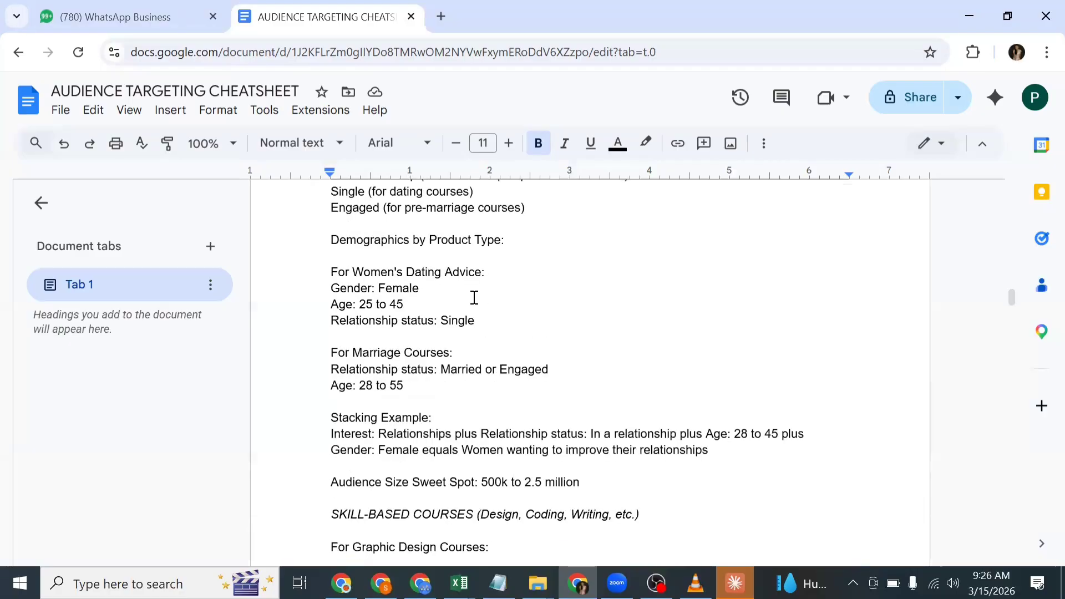
pyautogui.scroll(2, 468, 298)
pyautogui.scroll(2, 469, 299)
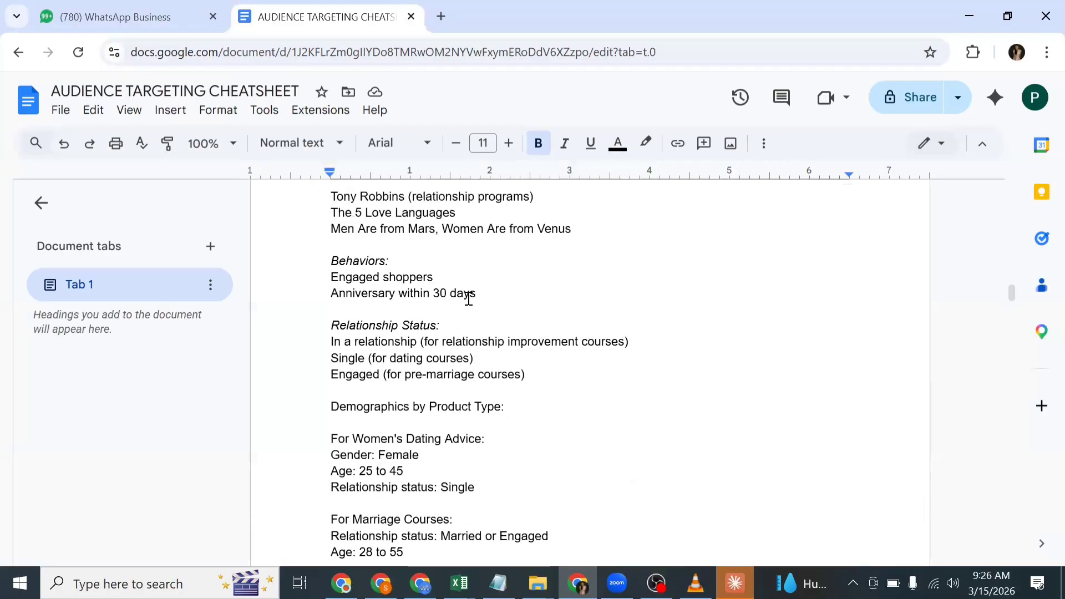
pyautogui.scroll(-4, 476, 311)
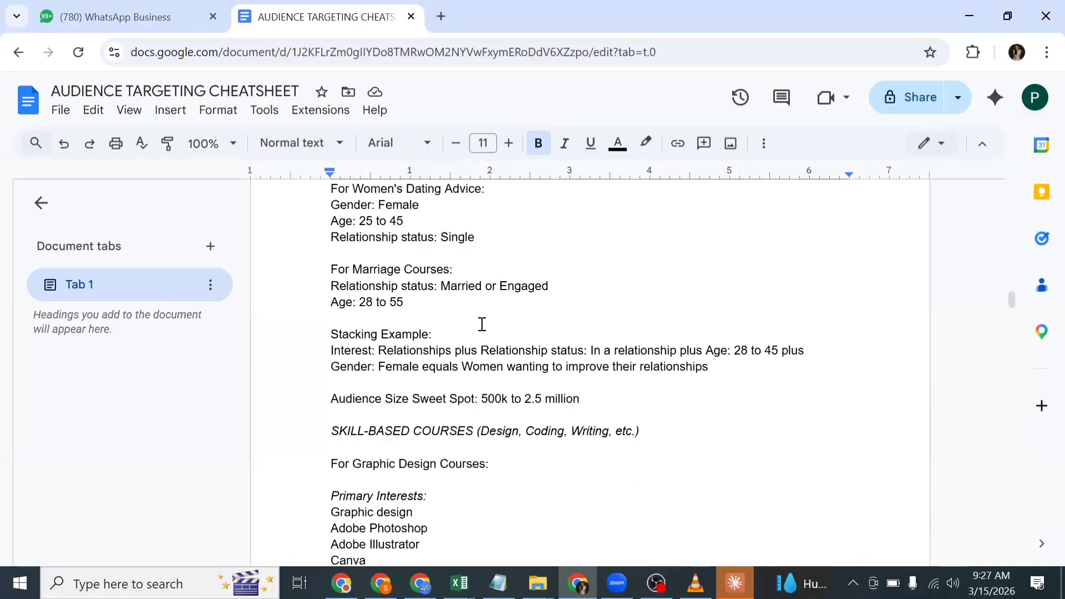
pyautogui.scroll(-2, 499, 324)
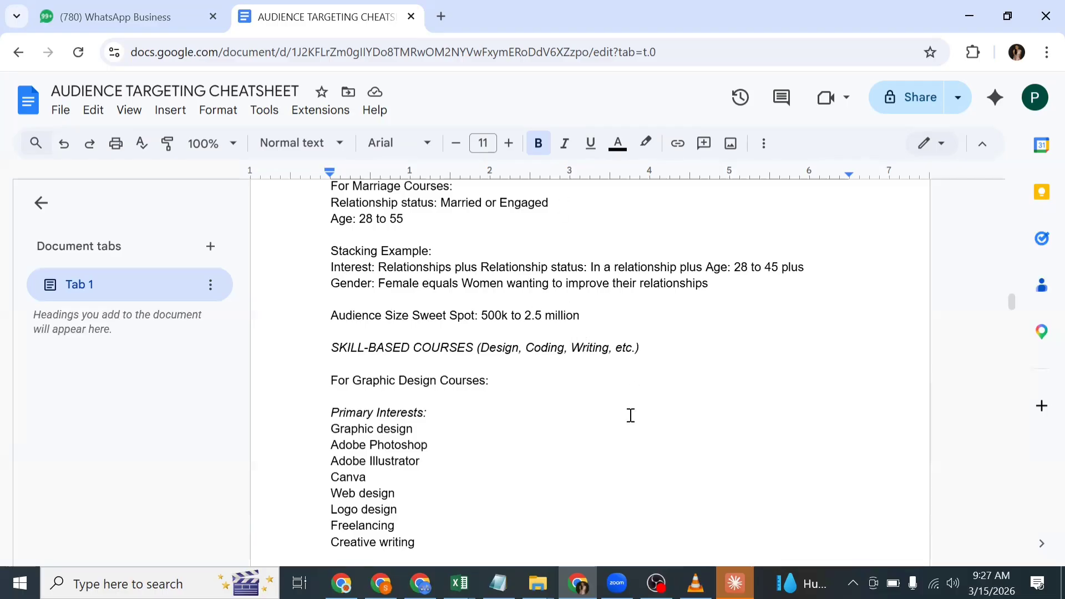
pyautogui.scroll(-1, 612, 426)
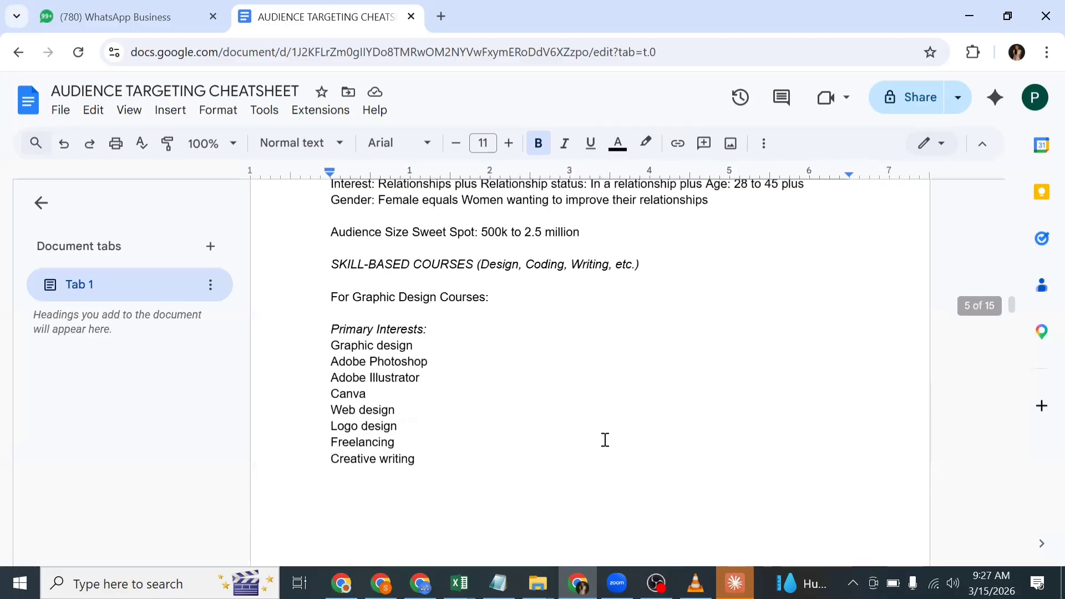
pyautogui.scroll(-1, 605, 439)
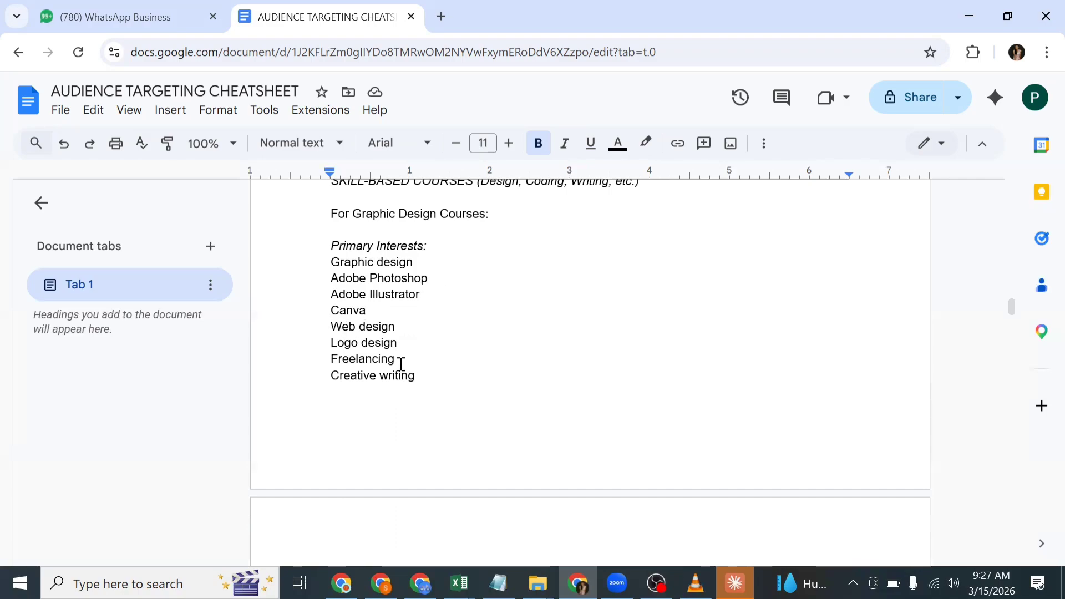
# Step: Read the graphic design job titles, the copywriting and coding course targeting, and the start of the lookalike audience strategy
pyautogui.scroll(-5, 366, 357)
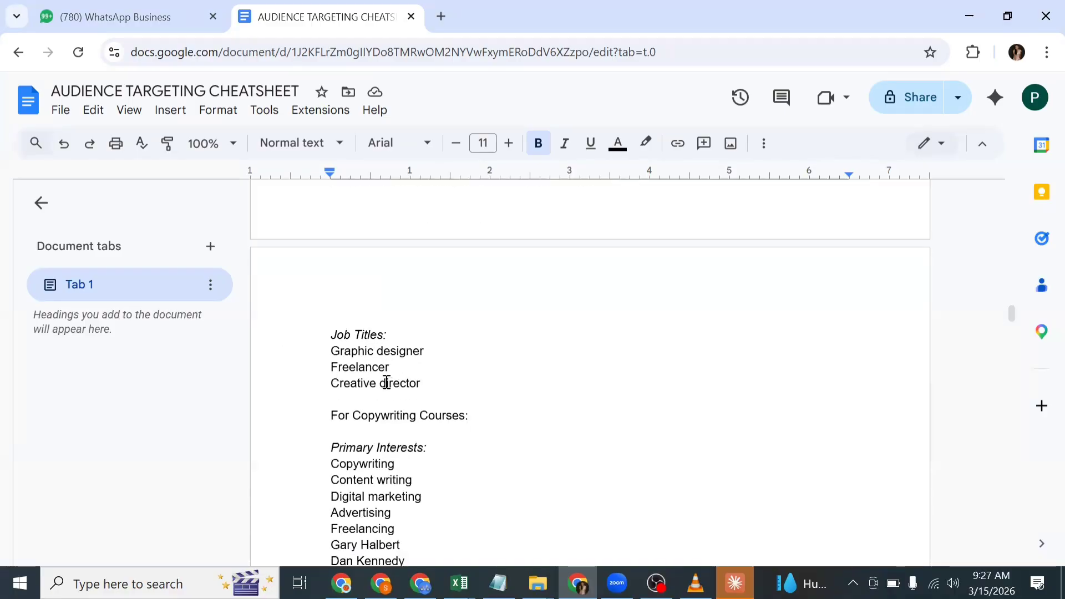
pyautogui.scroll(-3, 409, 387)
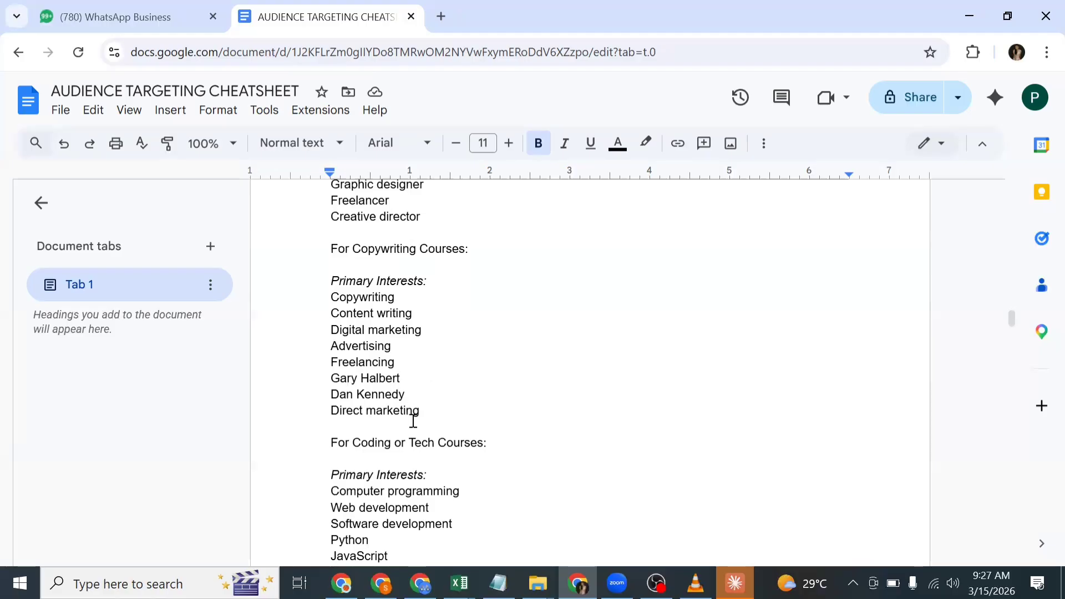
pyautogui.scroll(-3, 455, 402)
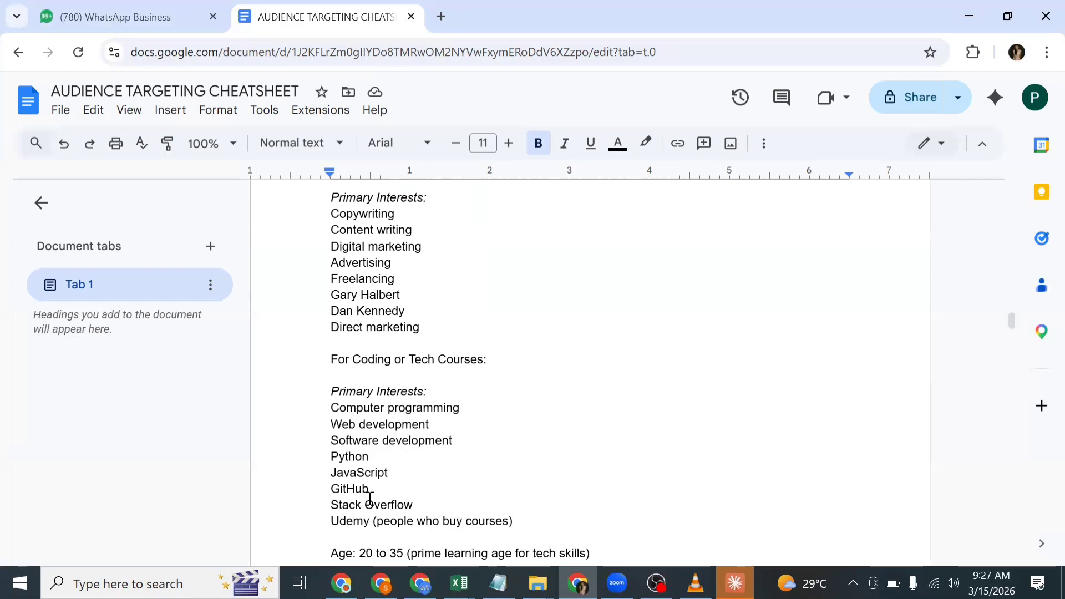
pyautogui.scroll(-4, 369, 503)
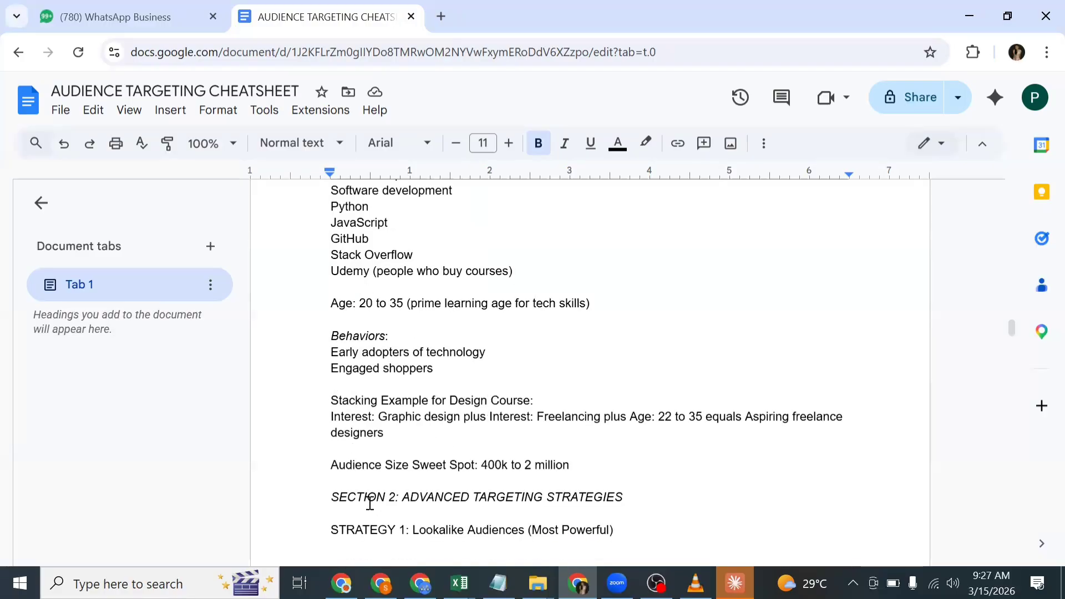
pyautogui.scroll(-5, 379, 493)
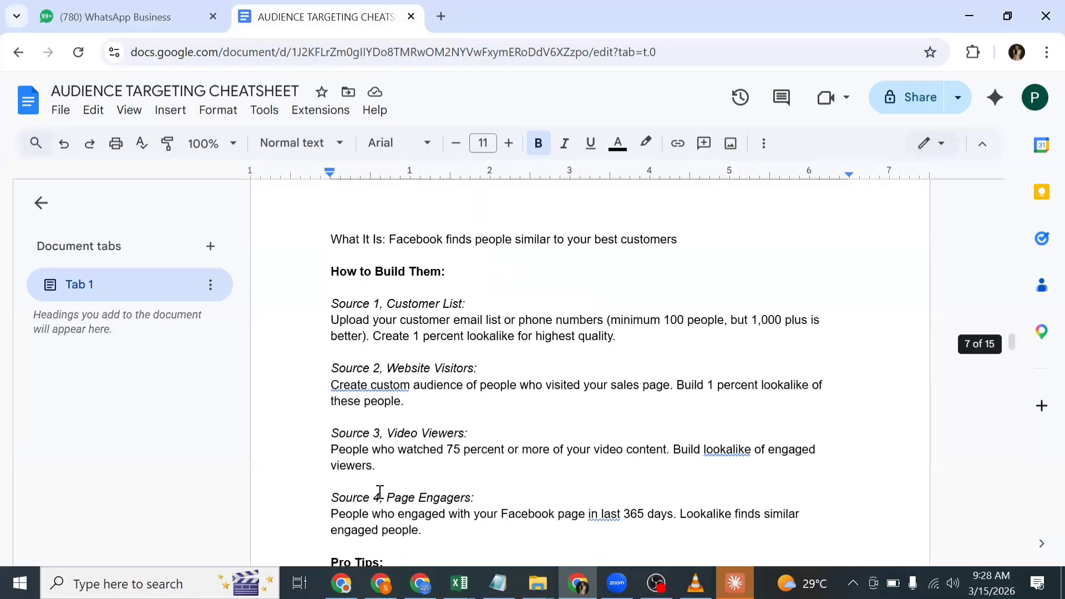
pyautogui.scroll(-1, 380, 492)
# Step: Return to the weight loss stacking example and the relationship and dating interests in the cheat sheet
pyautogui.scroll(10, 380, 491)
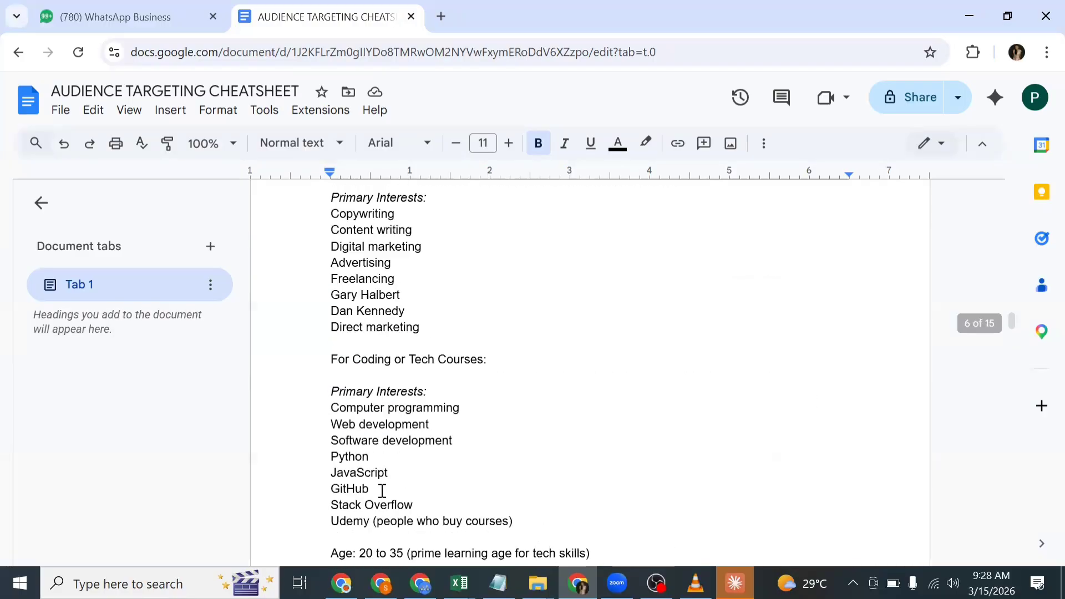
pyautogui.scroll(2, 383, 492)
pyautogui.scroll(2, 383, 491)
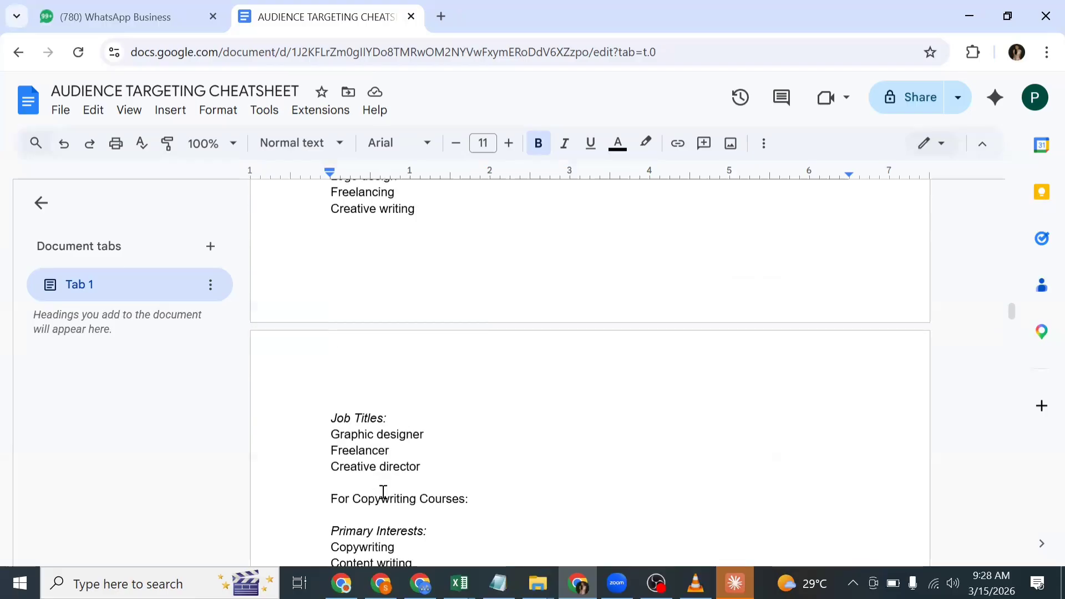
pyautogui.scroll(6, 385, 491)
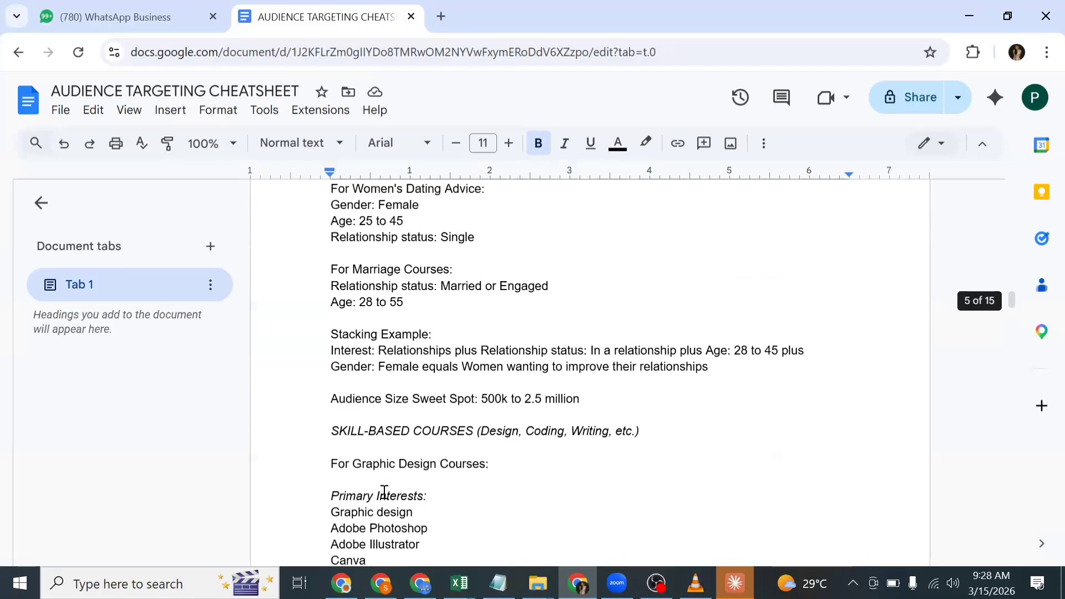
pyautogui.scroll(10, 384, 492)
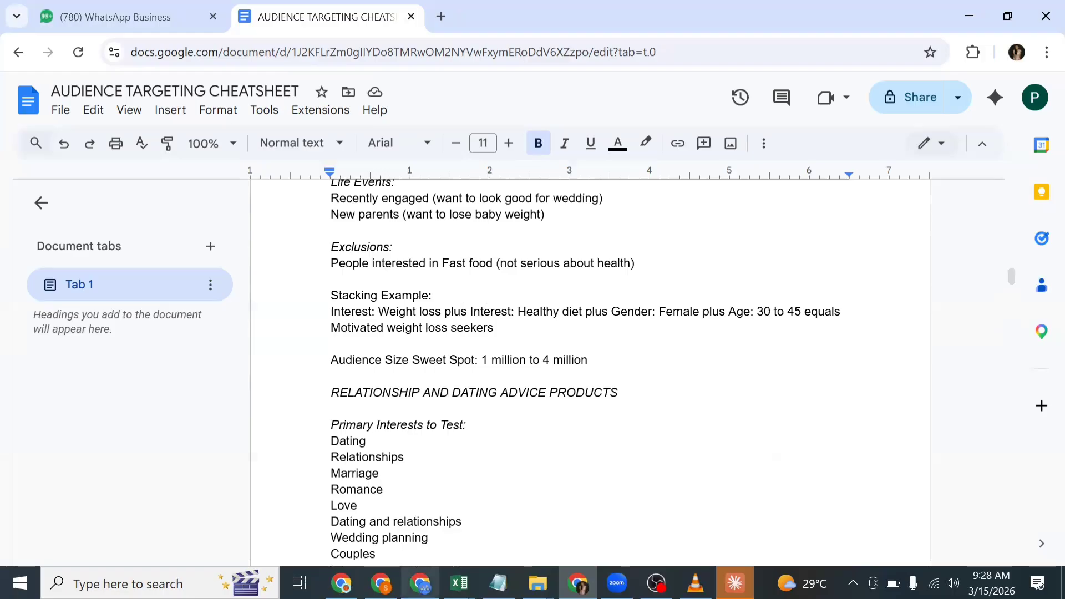
# Step: Switch to Ads Manager, clear the campaign selection and create a new Auction campaign with the Leads objective
pyautogui.hotkey('alt', 'Tab')
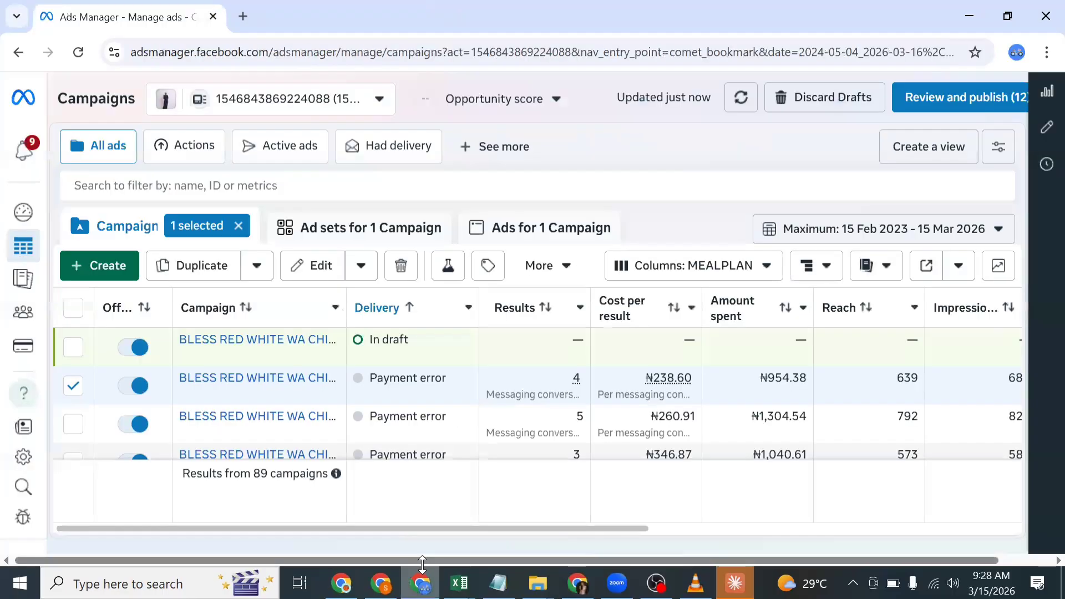
pyautogui.click(239, 230)
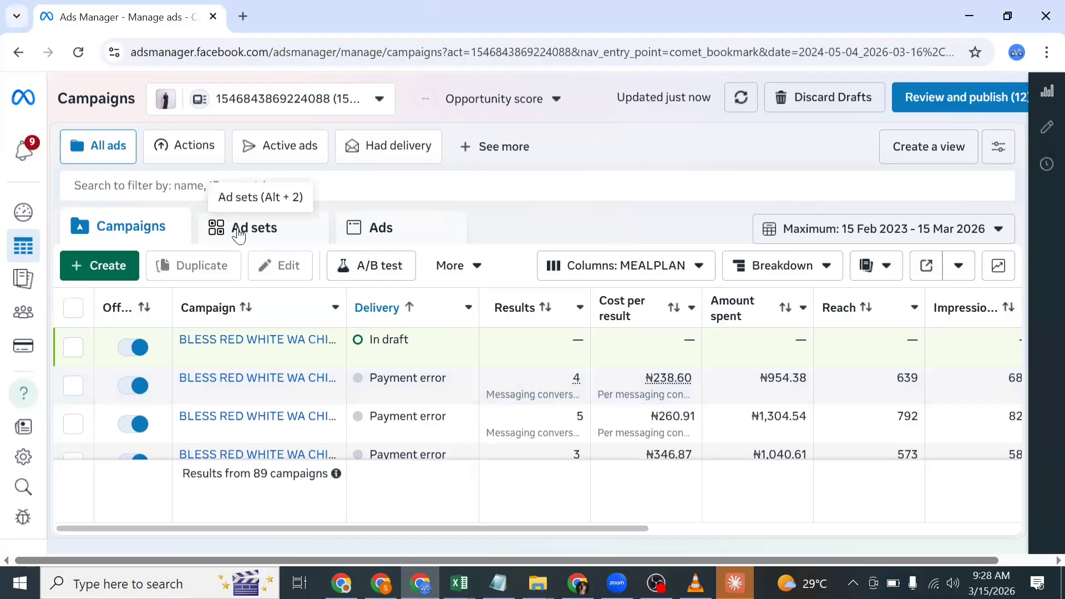
pyautogui.click(96, 275)
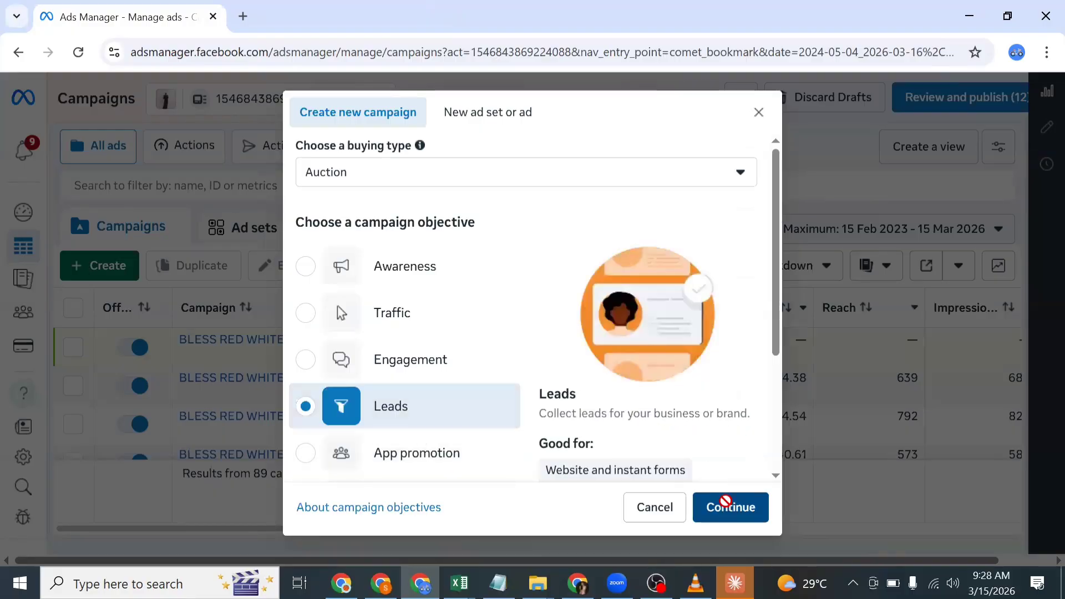
pyautogui.click(725, 502)
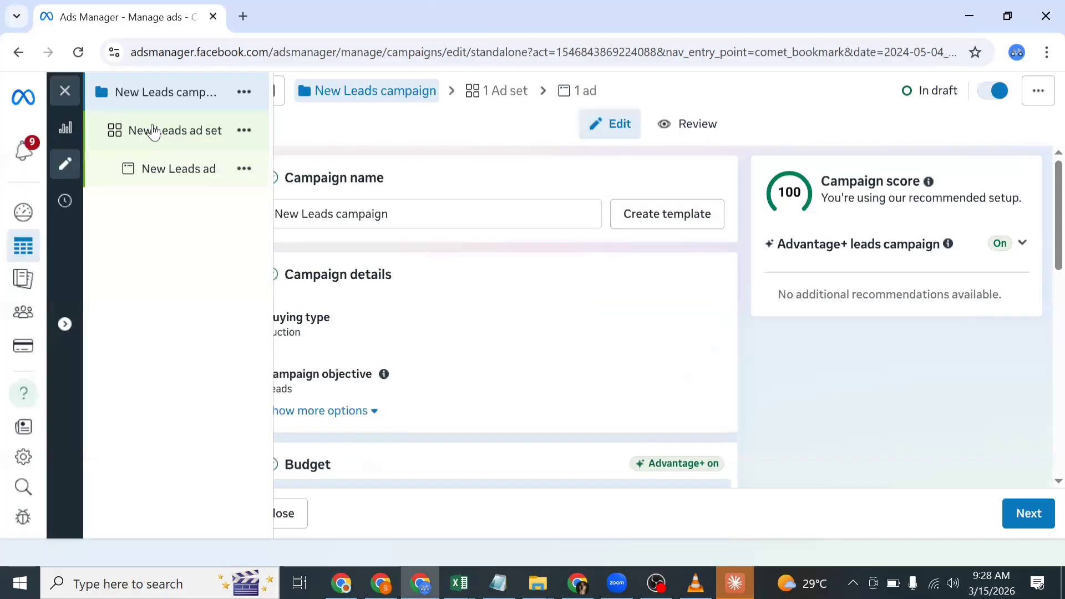
# Step: Open the New Leads ad set and look through its conversion, performance goal, and budget and schedule settings
pyautogui.click(191, 133)
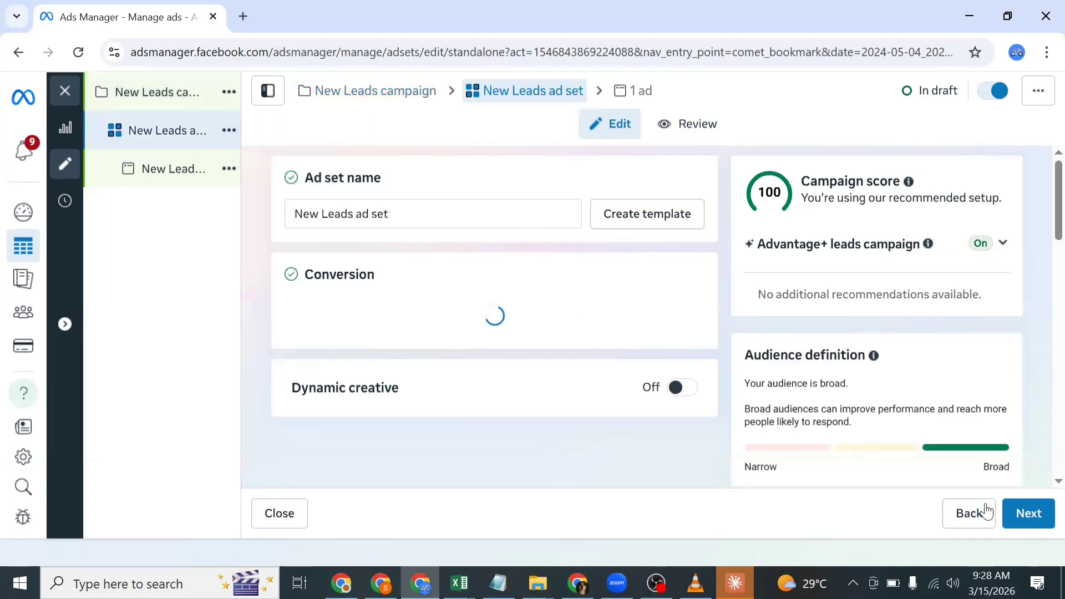
pyautogui.scroll(-1, 336, 289)
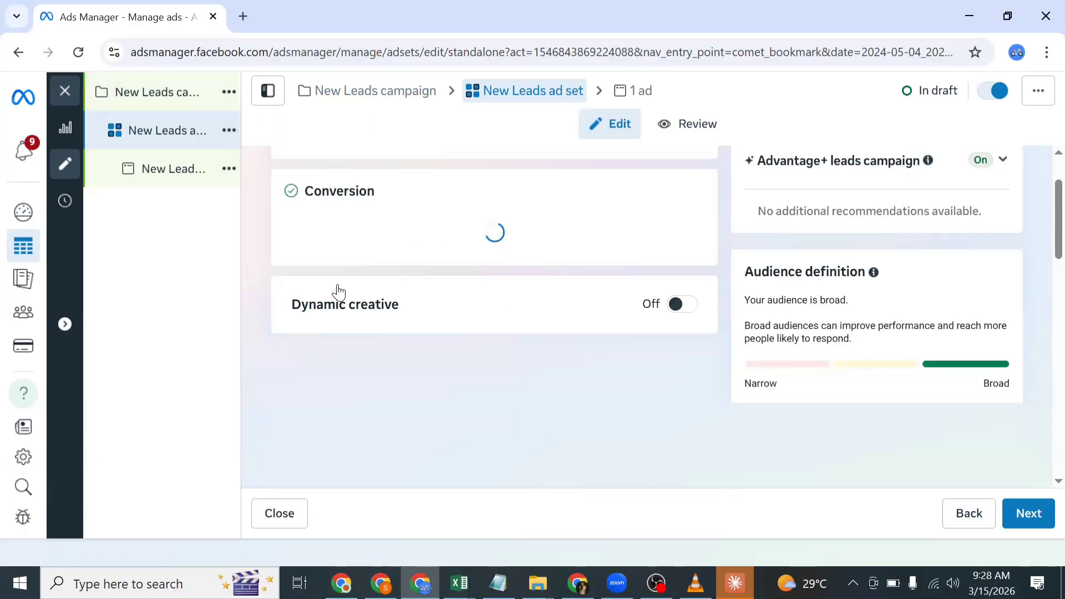
pyautogui.scroll(1, 340, 208)
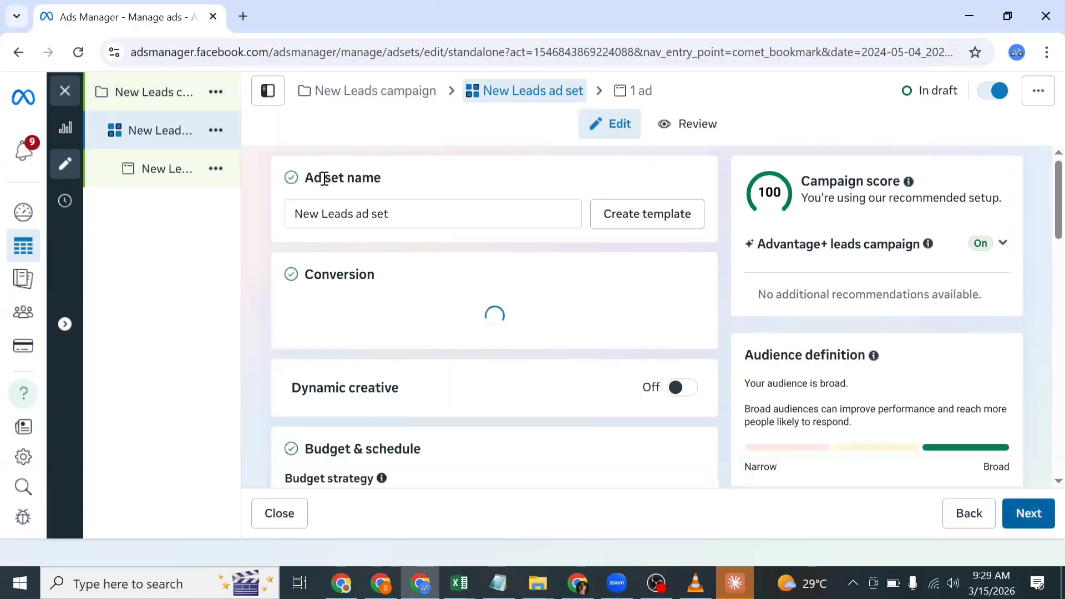
pyautogui.tripleClick(322, 179)
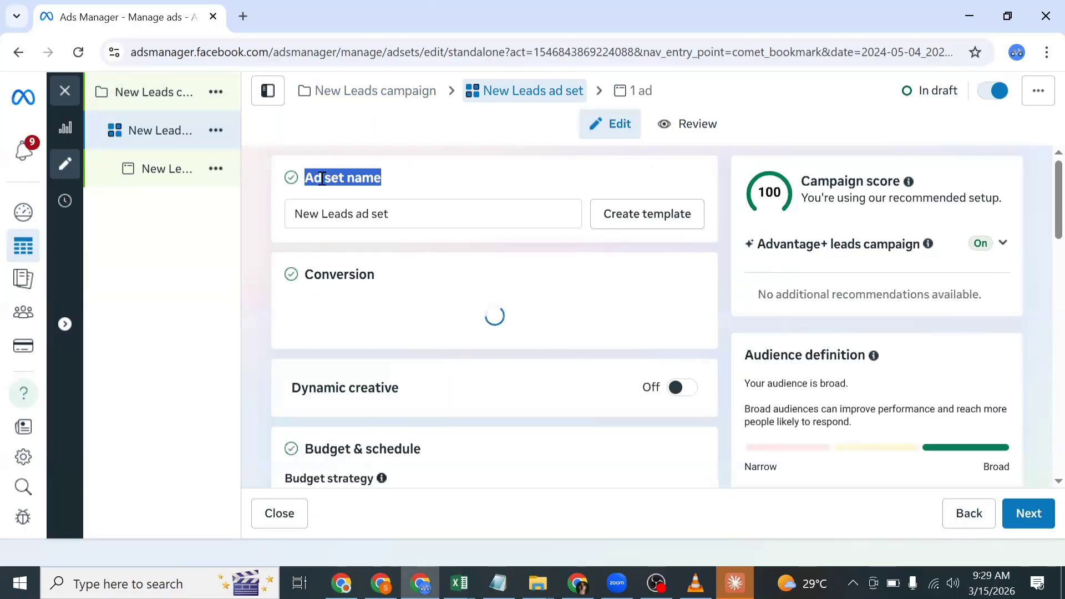
pyautogui.click(319, 178)
pyautogui.scroll(-5, 405, 291)
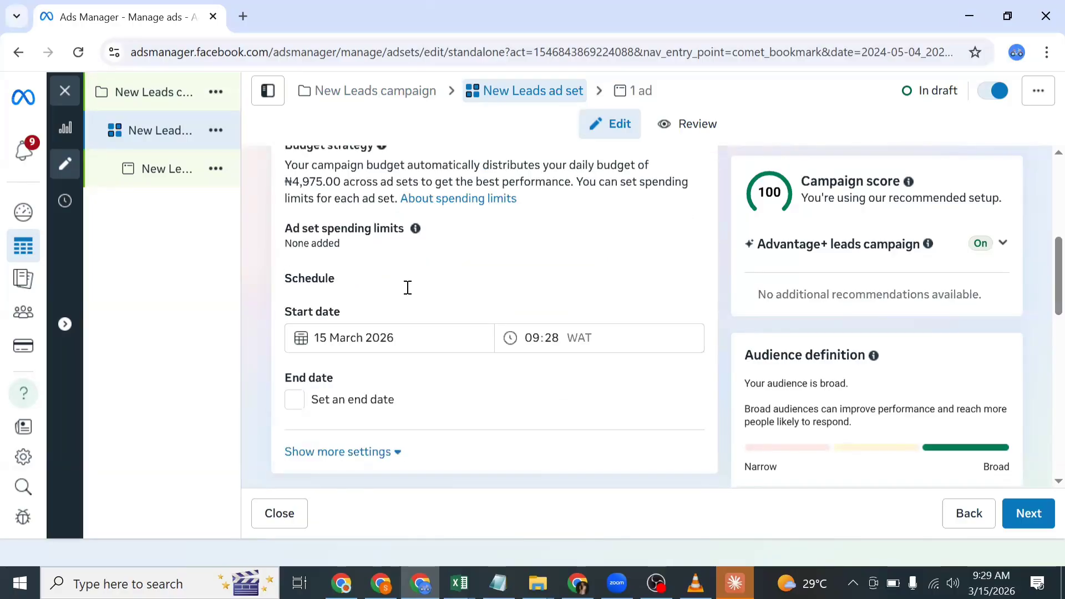
pyautogui.scroll(-5, 410, 286)
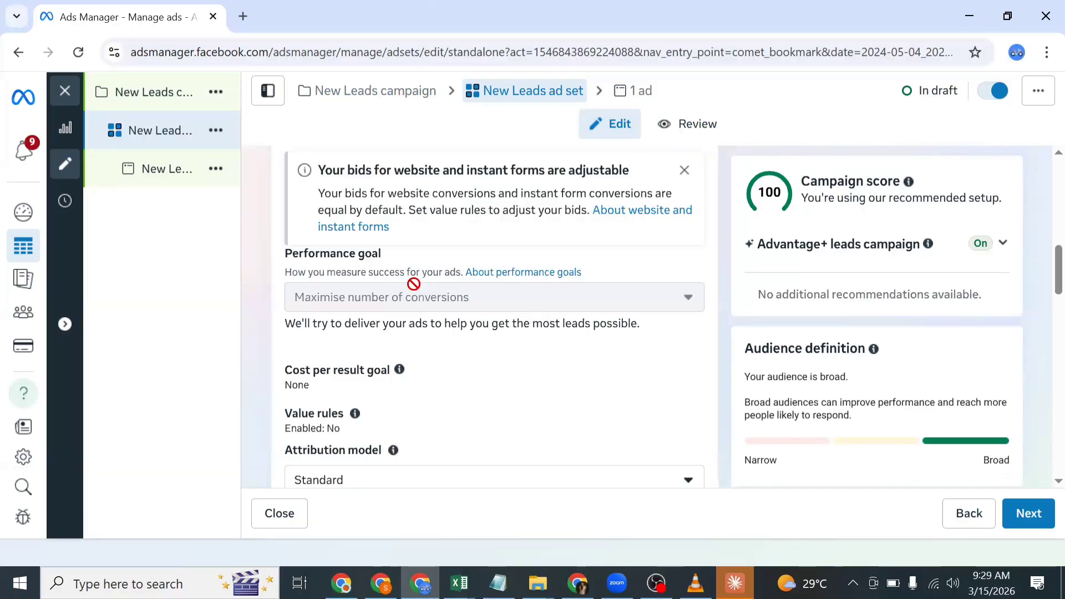
pyautogui.scroll(-3, 419, 297)
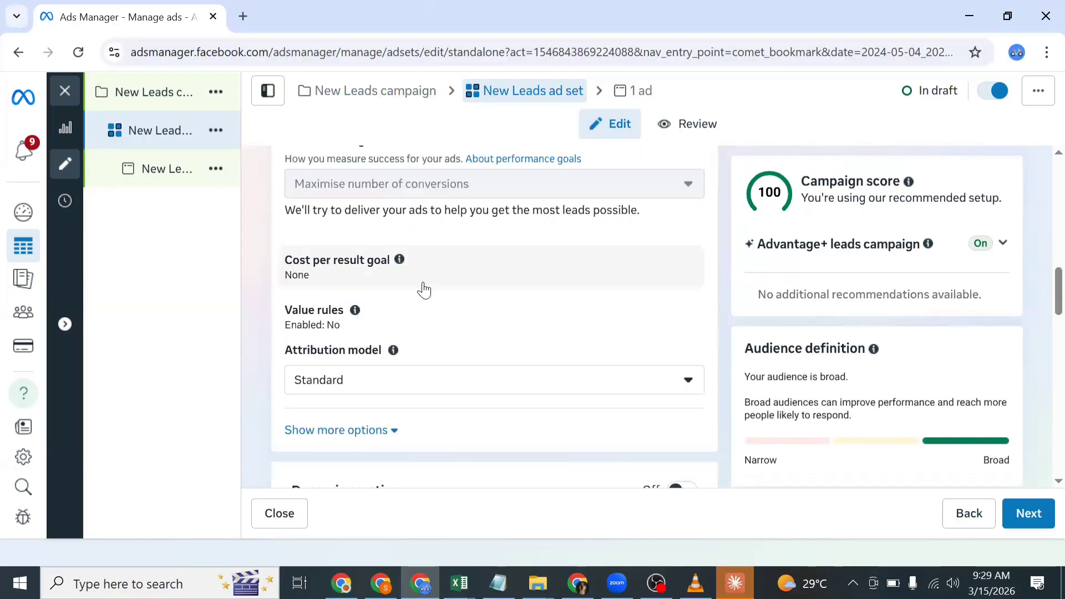
pyautogui.scroll(-5, 424, 291)
pyautogui.scroll(-5, 430, 278)
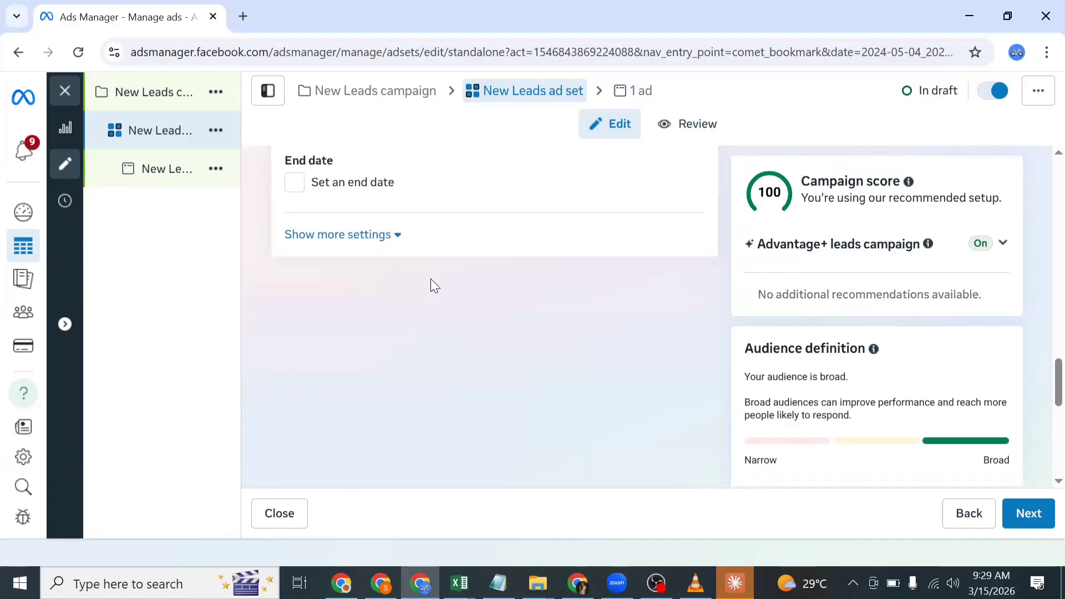
pyautogui.scroll(-2, 430, 278)
pyautogui.scroll(-3, 431, 284)
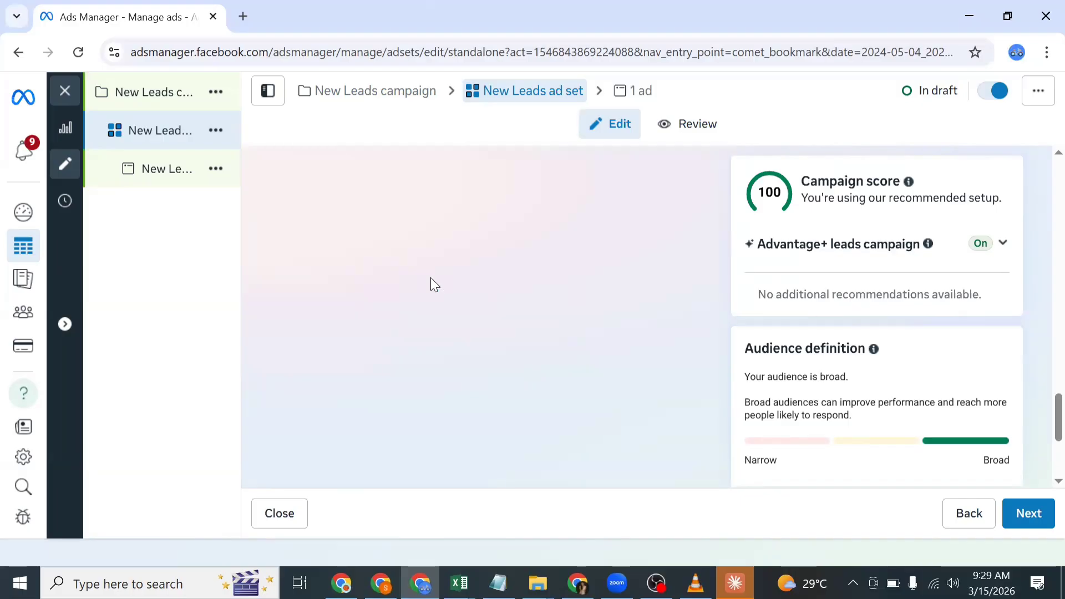
# Step: Find the ad set's Audience section and show its suggestion settings for age, gender and detailed targeting
pyautogui.scroll(3, 431, 279)
pyautogui.scroll(2, 430, 289)
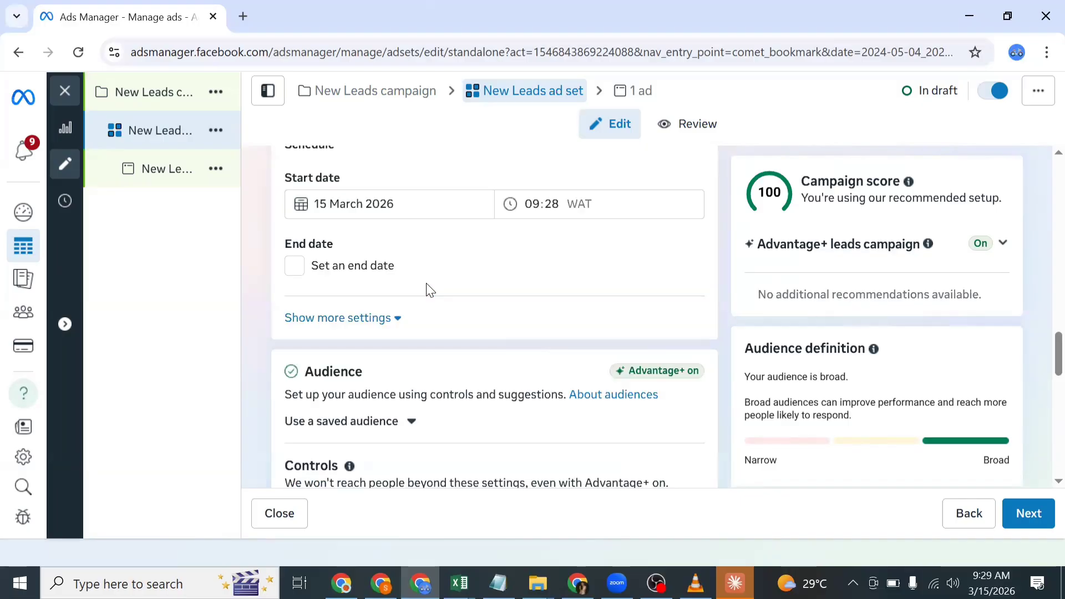
pyautogui.scroll(-5, 429, 289)
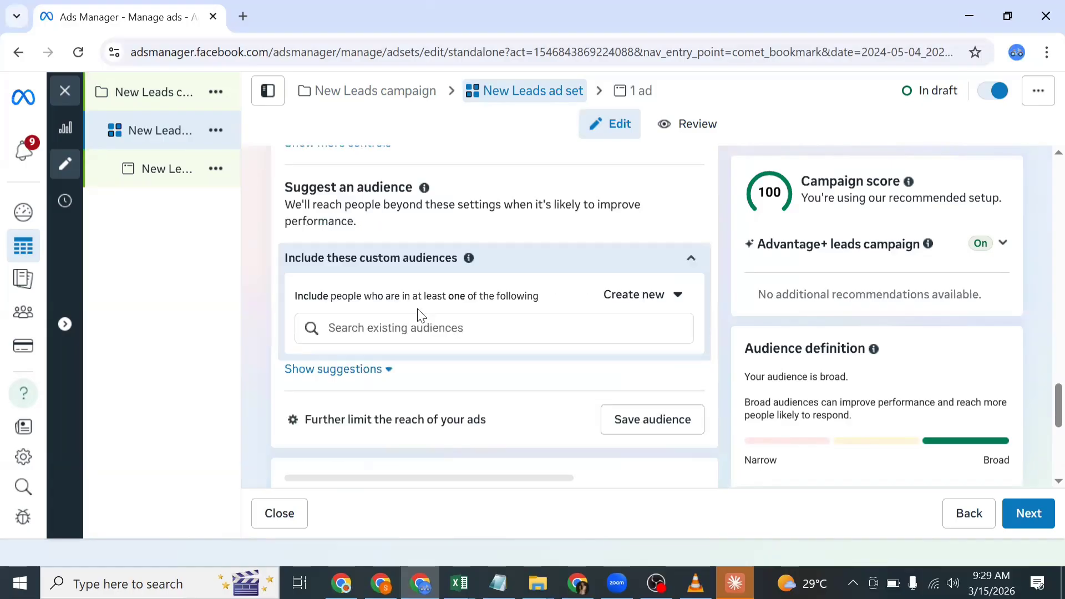
pyautogui.scroll(-1, 421, 310)
pyautogui.scroll(-1, 422, 302)
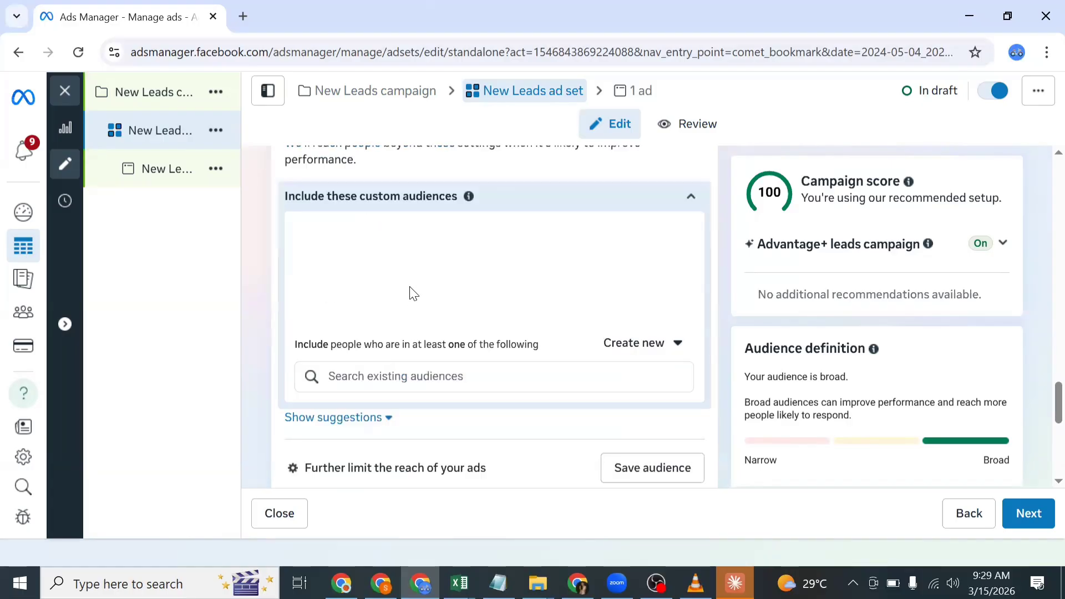
pyautogui.scroll(-3, 407, 297)
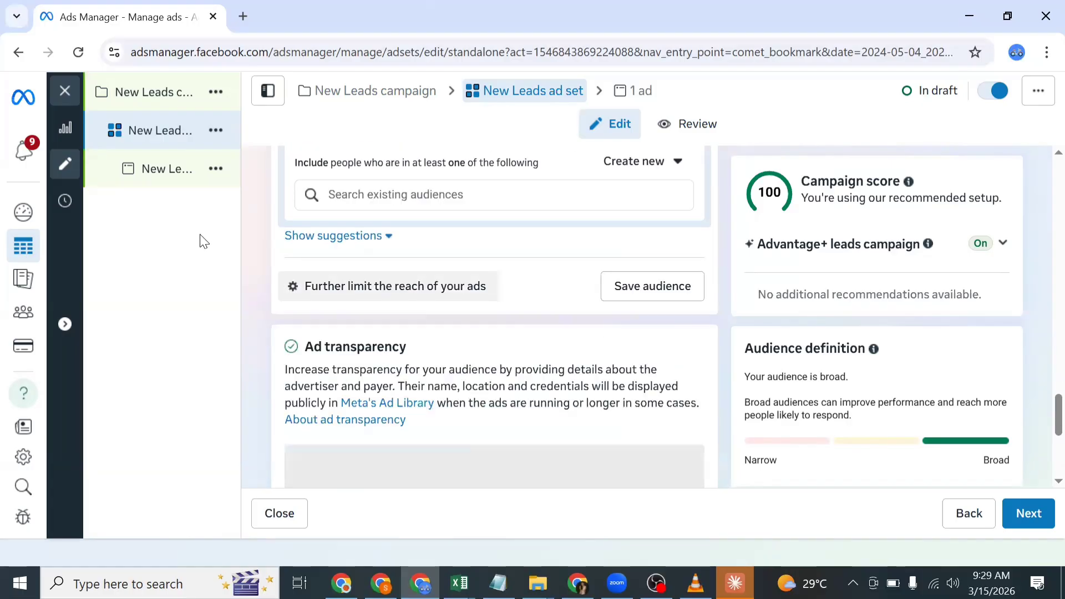
pyautogui.scroll(1, 300, 325)
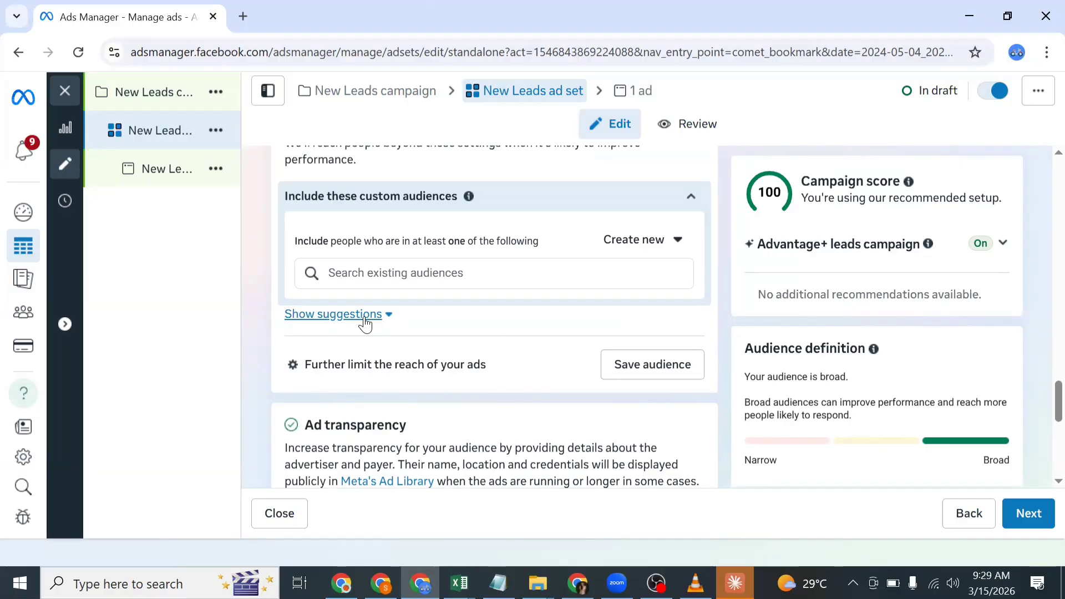
pyautogui.click(364, 325)
pyautogui.scroll(-5, 364, 316)
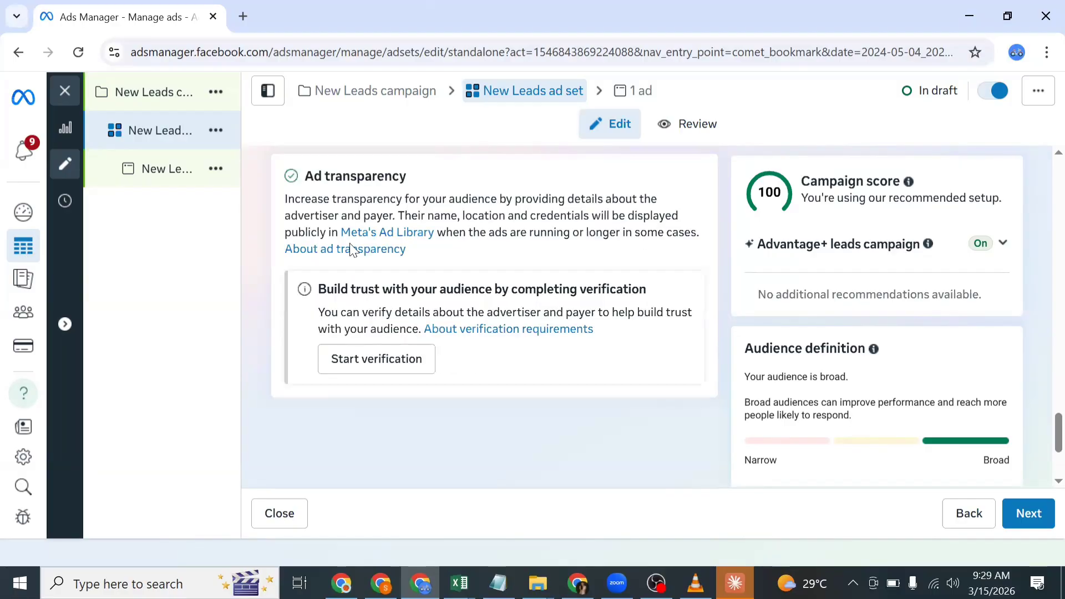
pyautogui.scroll(3, 347, 236)
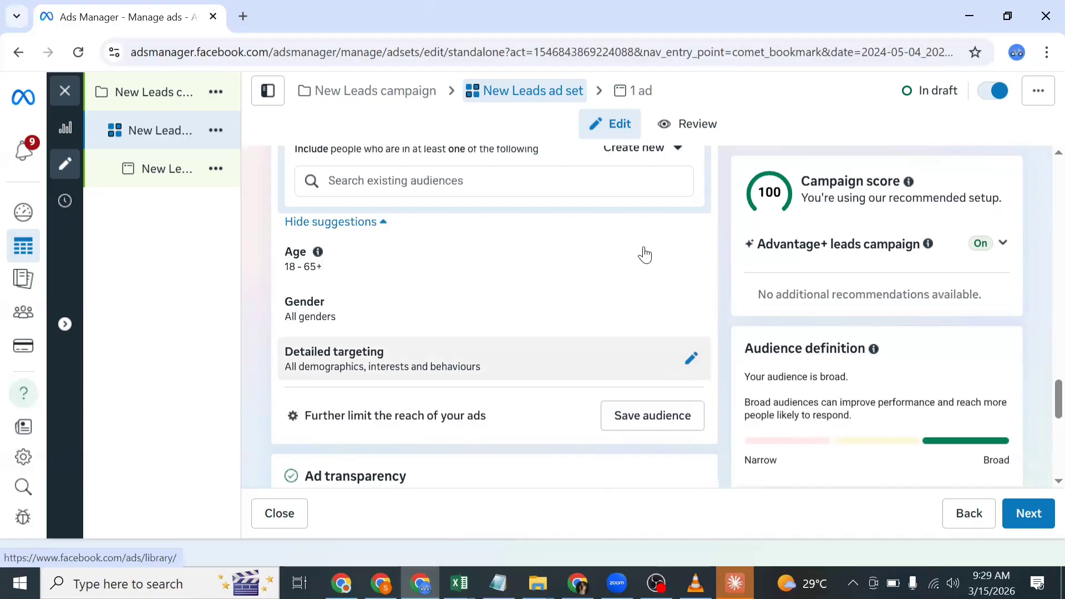
# Step: Set the suggested audience's minimum age to 25
pyautogui.click(691, 258)
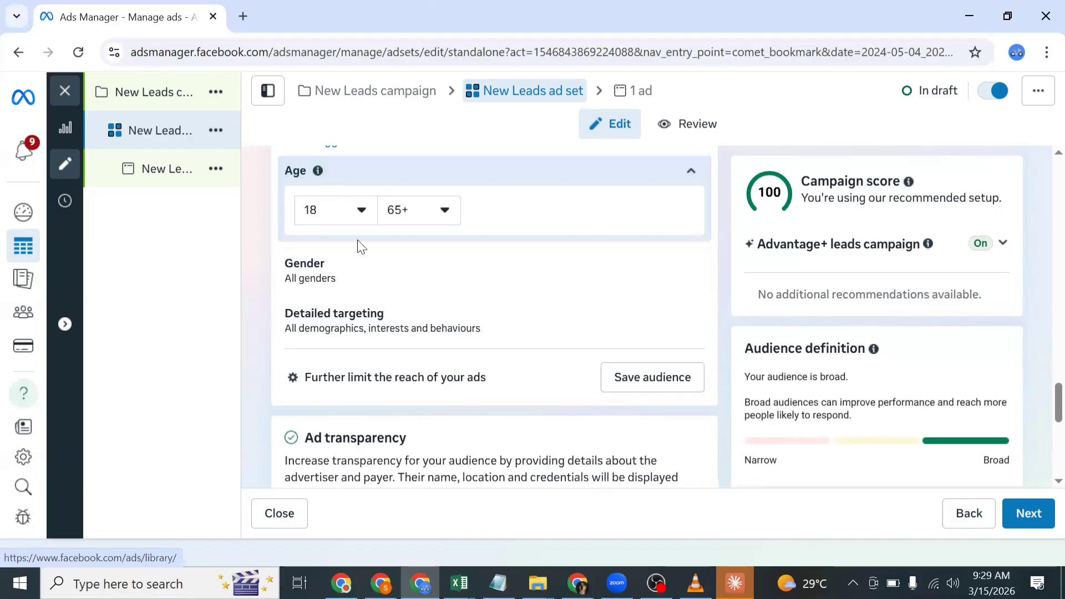
pyautogui.click(336, 224)
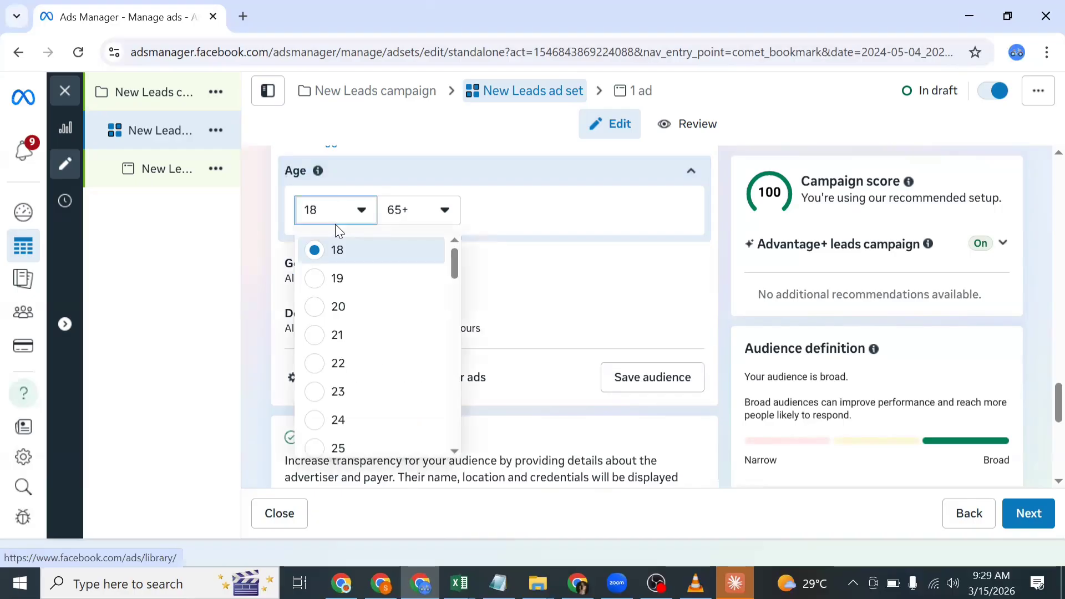
pyautogui.scroll(-1, 377, 441)
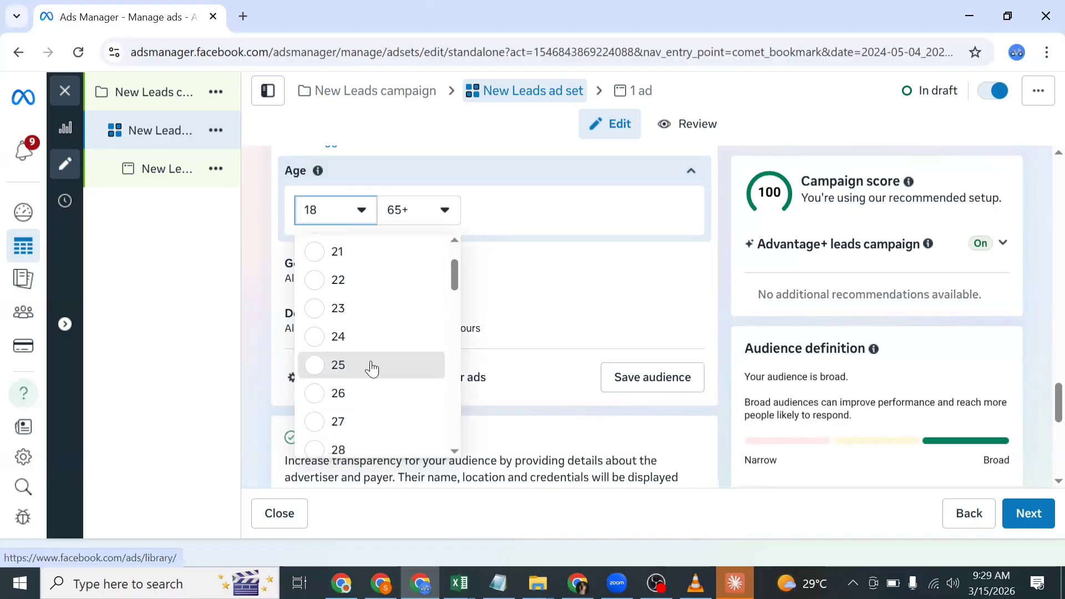
pyautogui.click(372, 366)
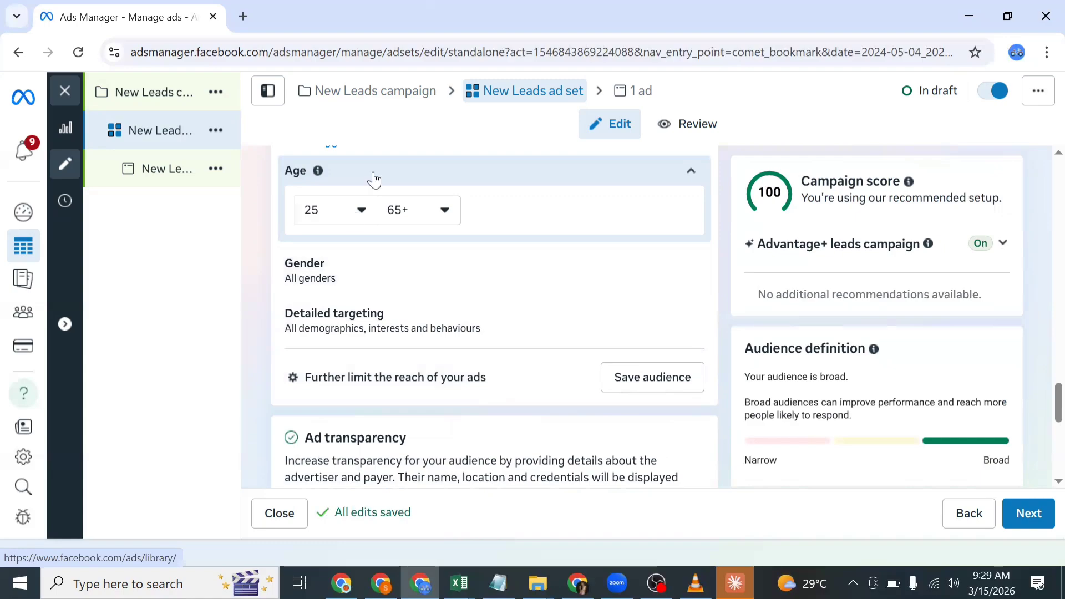
# Step: Set the suggested audience's minimum age to 35
pyautogui.click(367, 203)
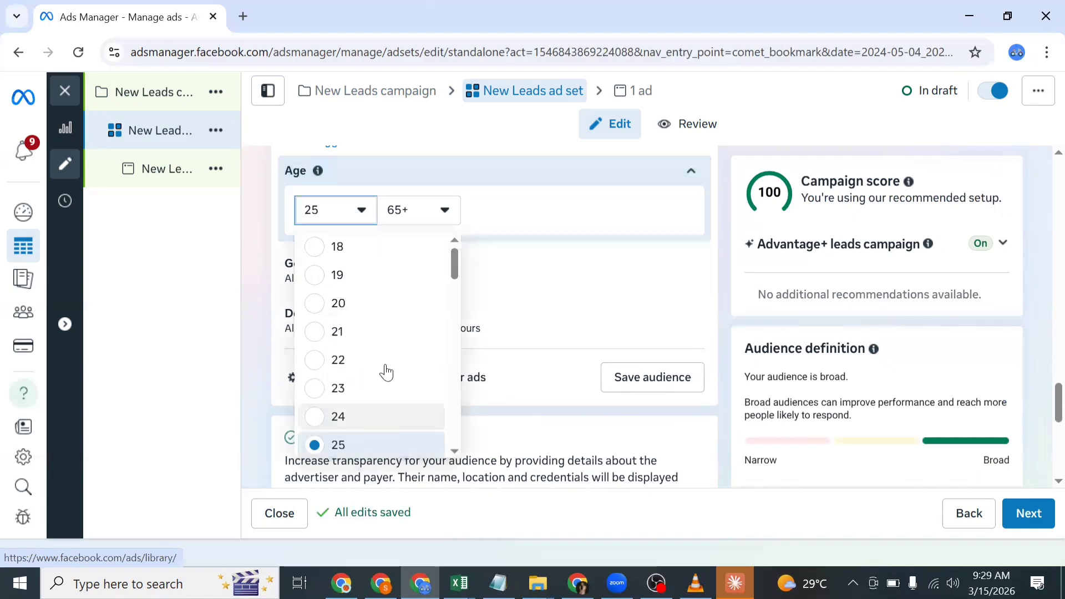
pyautogui.scroll(-5, 388, 370)
pyautogui.scroll(-1, 388, 364)
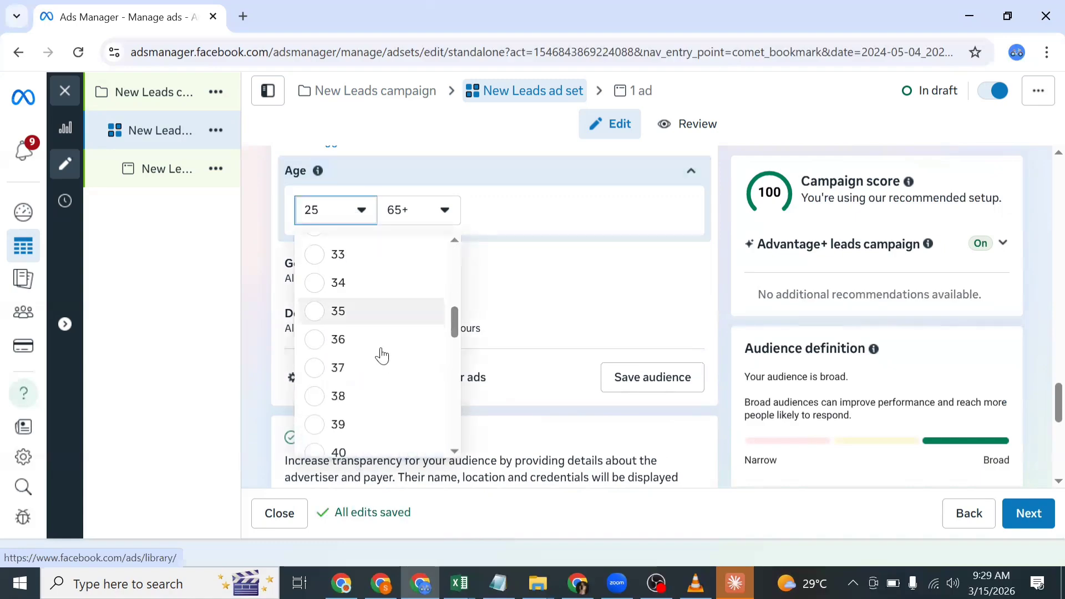
pyautogui.click(373, 322)
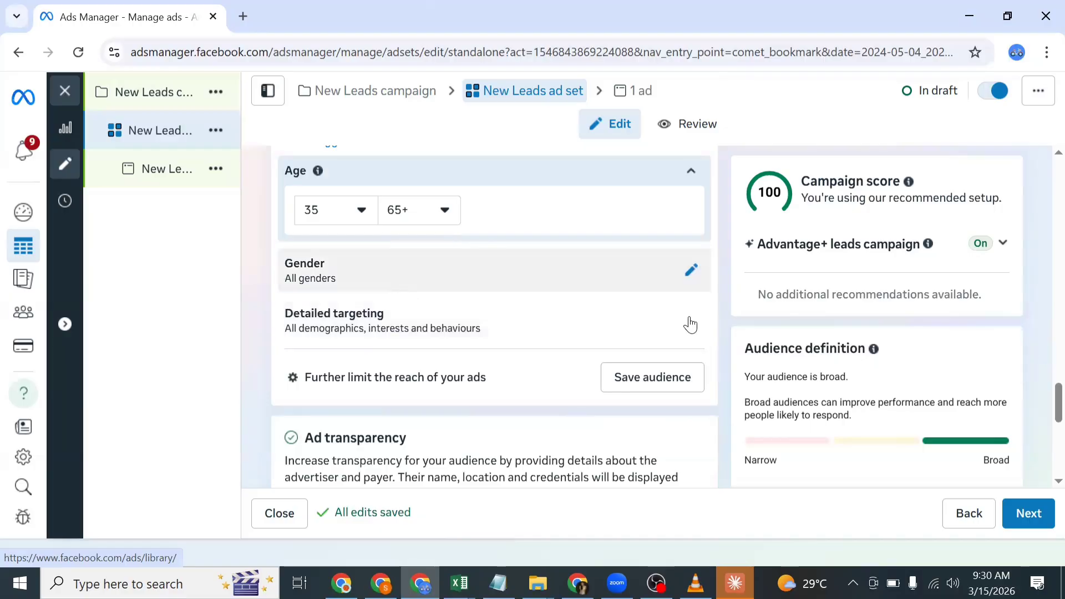
# Step: Try the Men and Women options for the suggested audience's gender and set it back to All
pyautogui.click(693, 278)
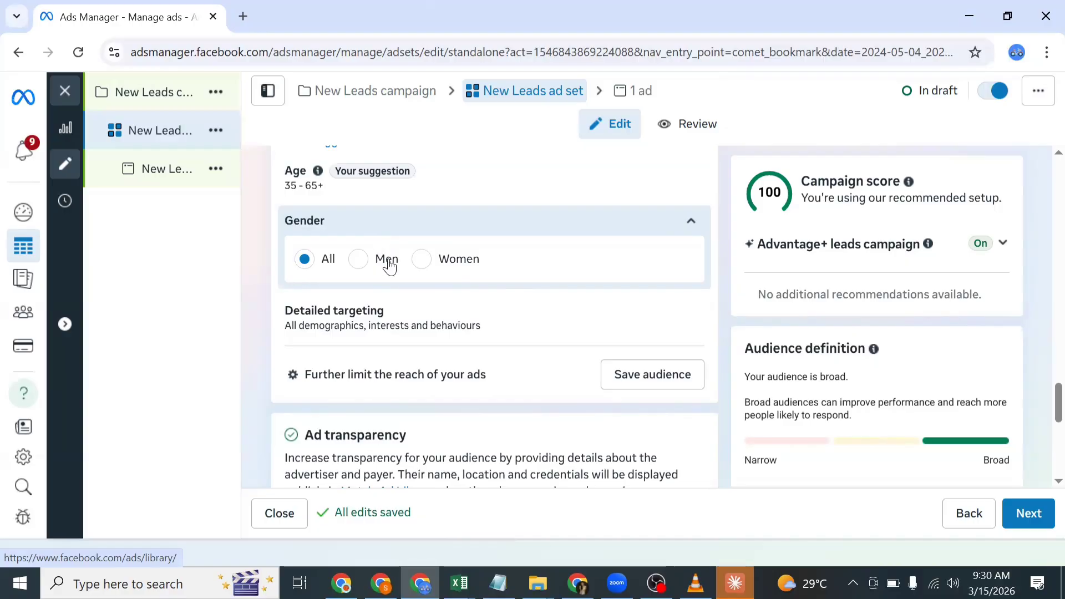
pyautogui.click(360, 260)
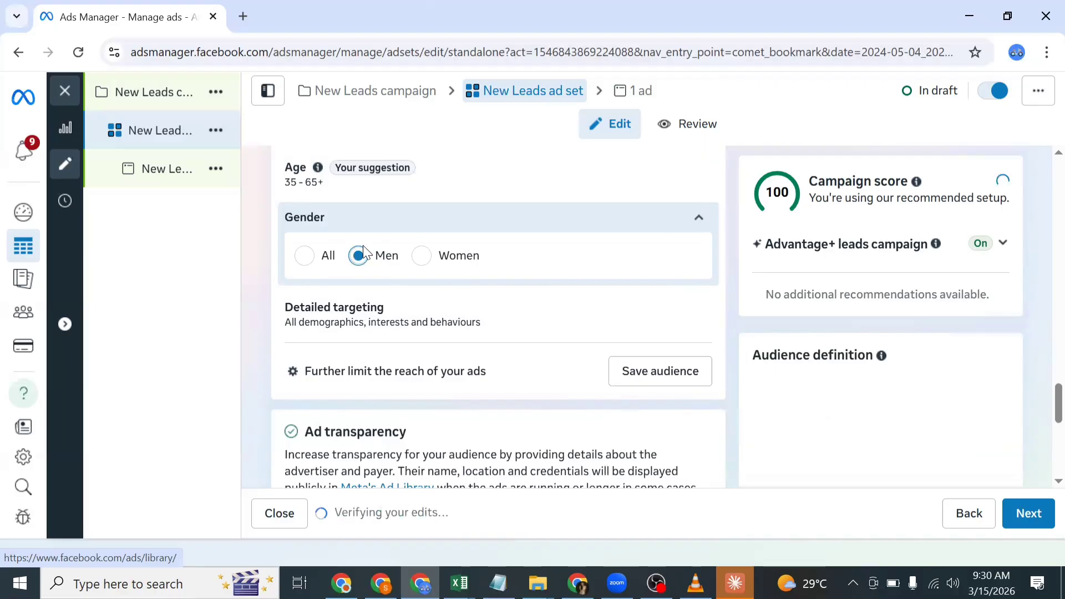
pyautogui.click(430, 262)
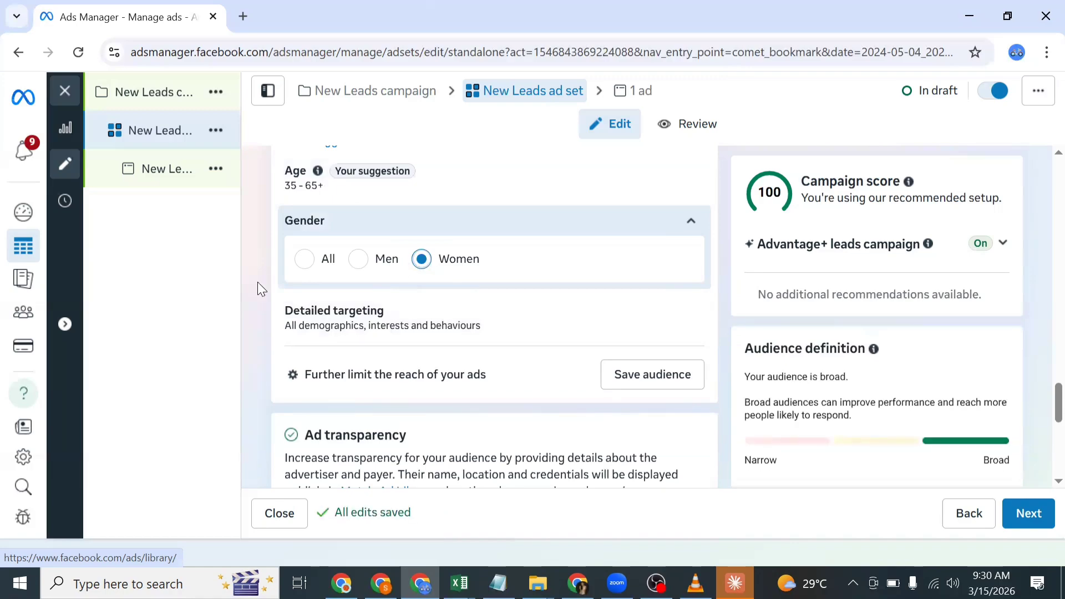
pyautogui.click(303, 258)
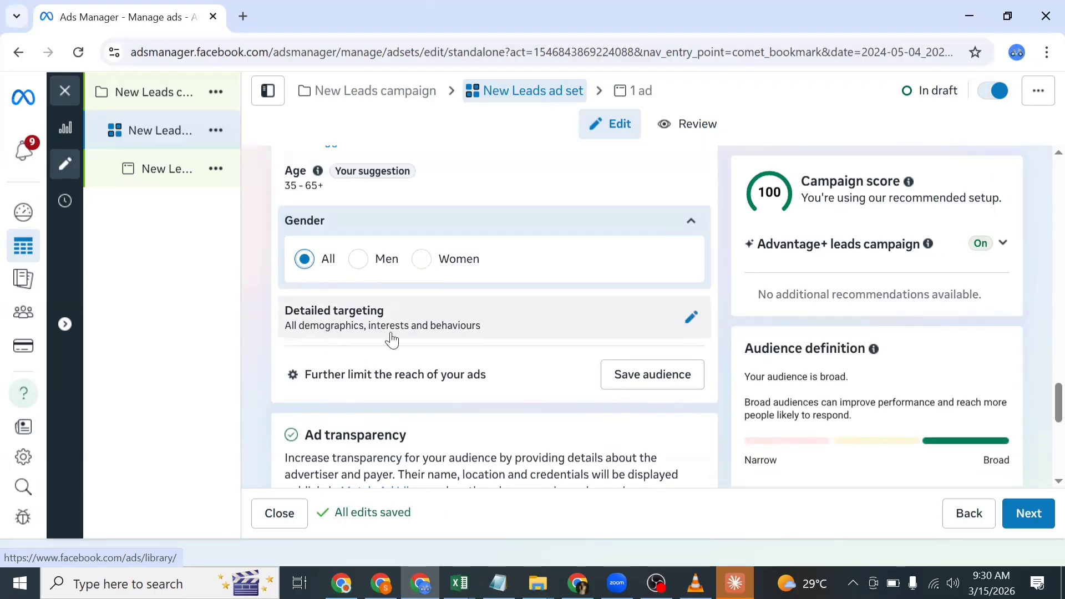
# Step: Open detailed targeting, look up the social media marketing courses section in the Google Docs cheat sheet, and return to Ads Manager
pyautogui.rightClick(690, 327)
pyautogui.click(687, 321)
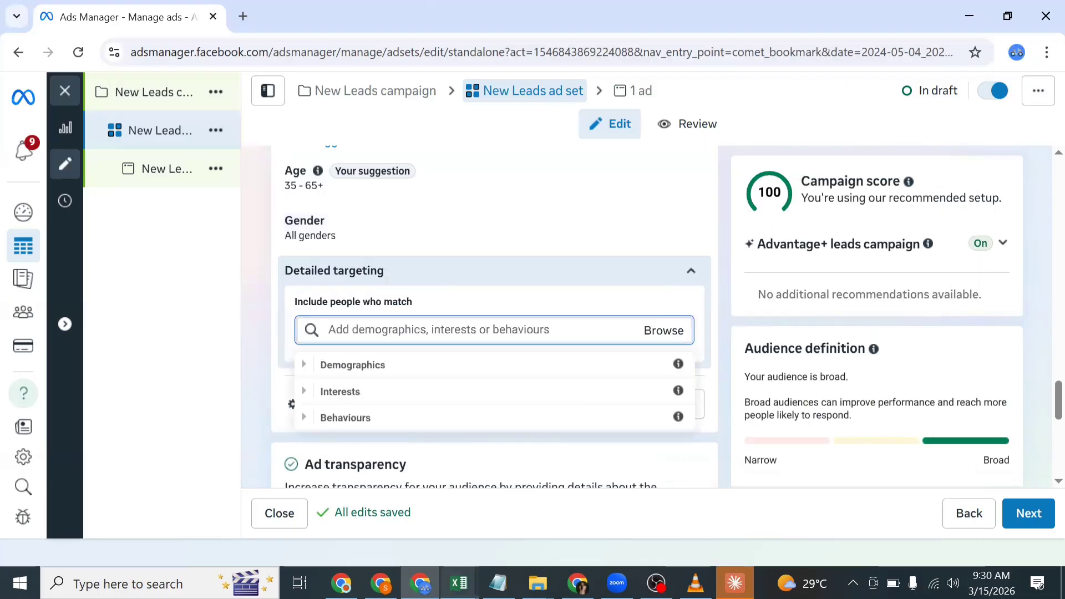
pyautogui.click(577, 583)
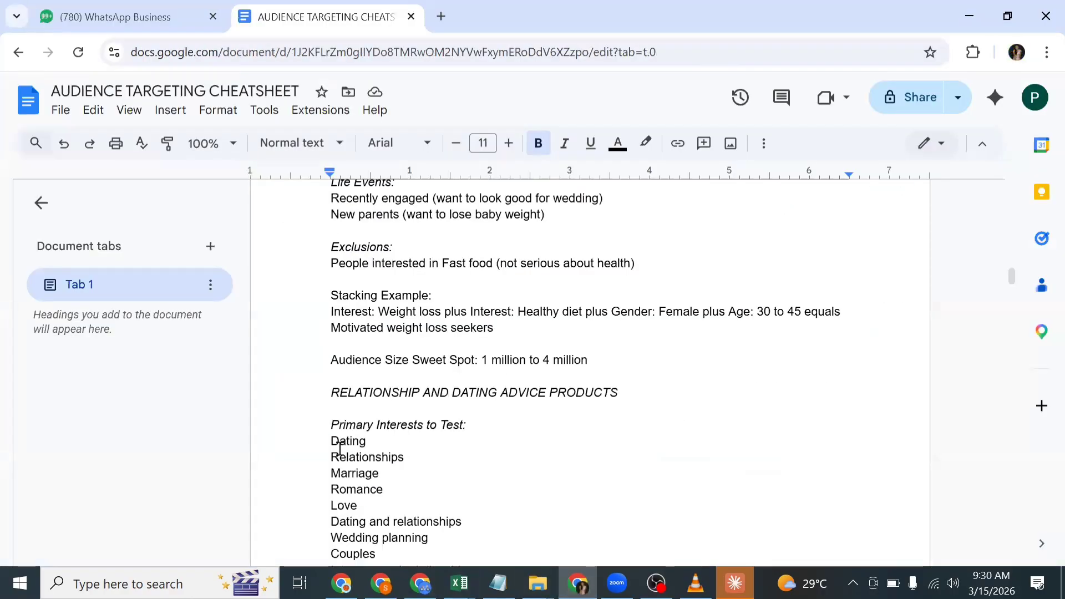
pyautogui.scroll(10, 324, 454)
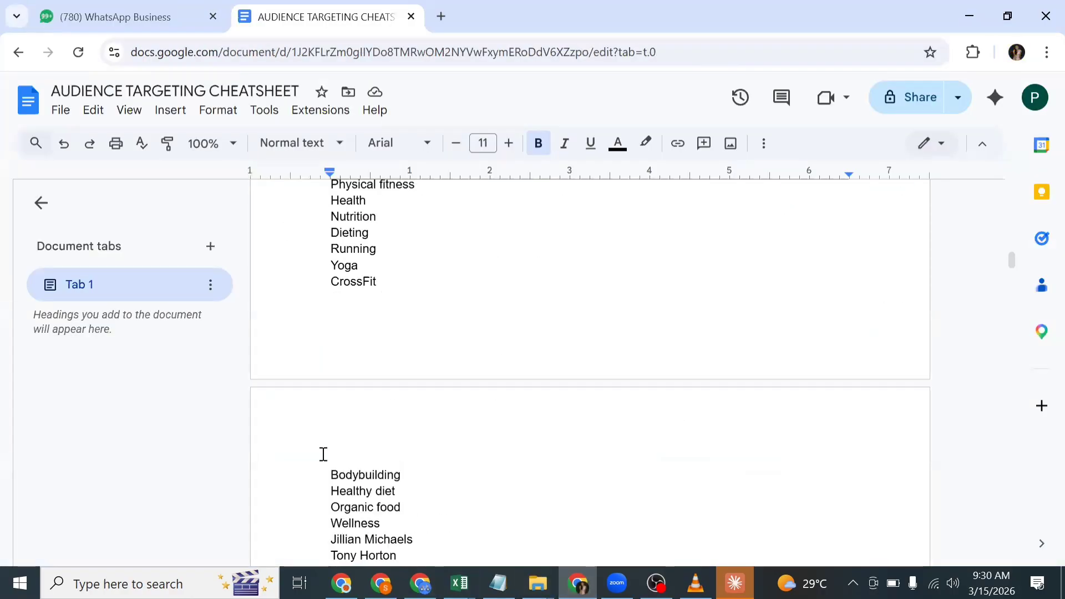
pyautogui.scroll(10, 322, 452)
pyautogui.scroll(5, 332, 466)
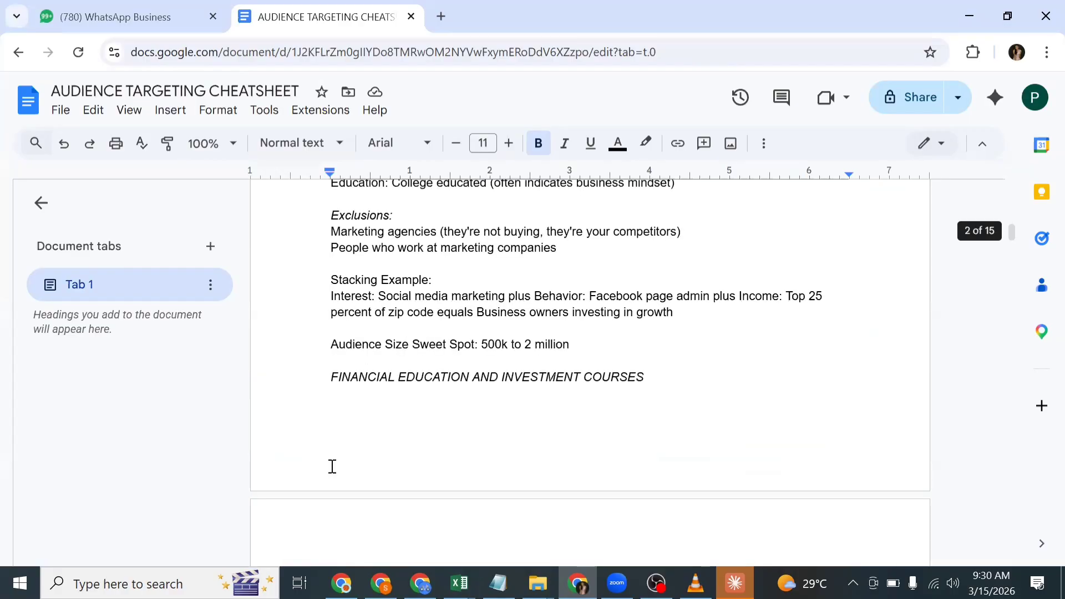
pyautogui.scroll(-10, 332, 473)
pyautogui.scroll(3, 369, 409)
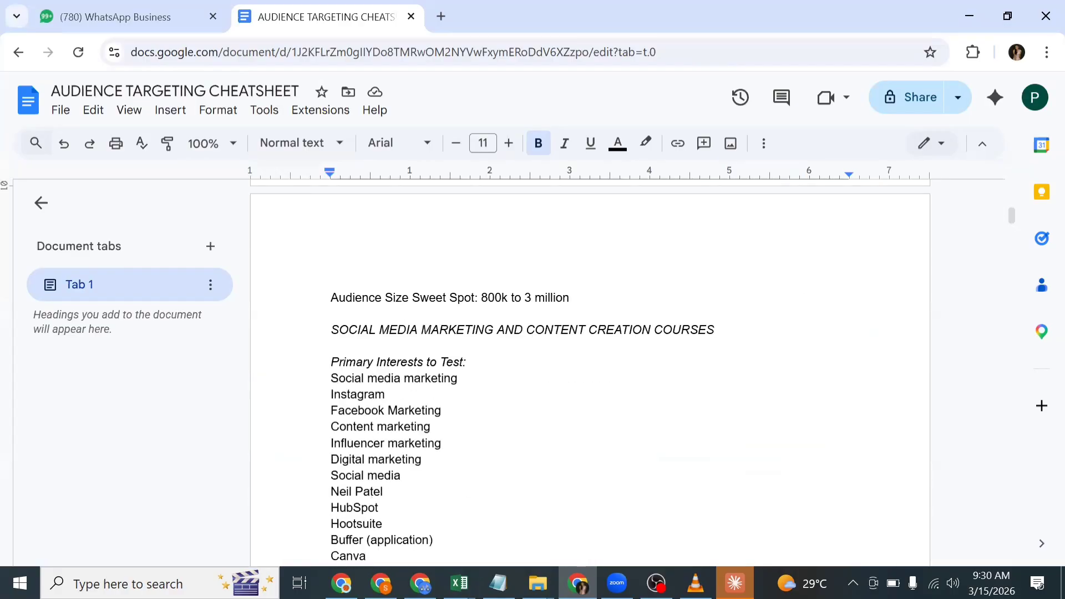
pyautogui.click(420, 583)
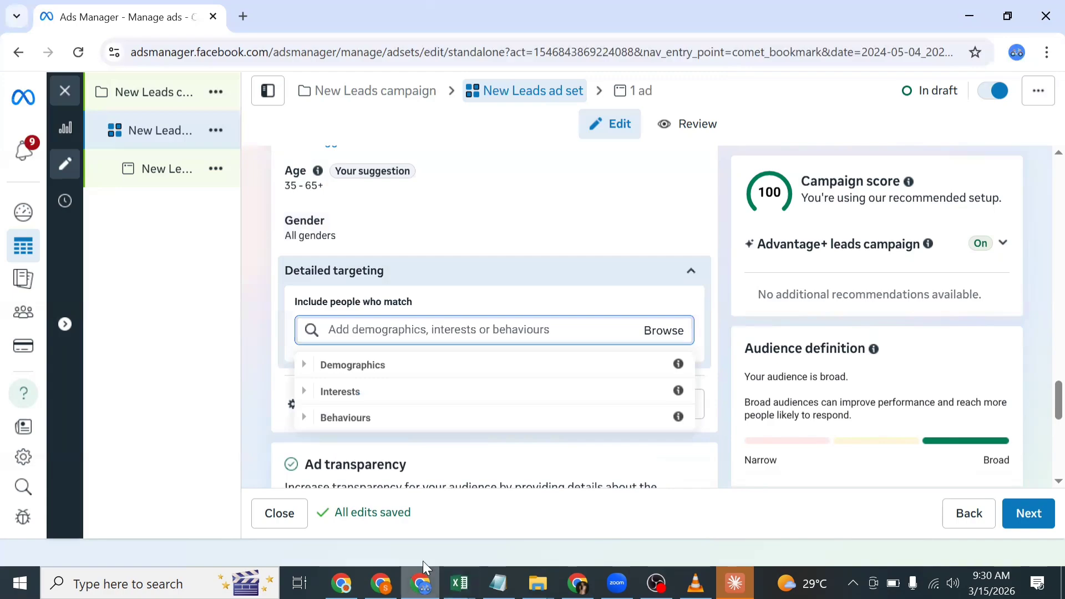
pyautogui.click(407, 330)
pyautogui.write('soc')
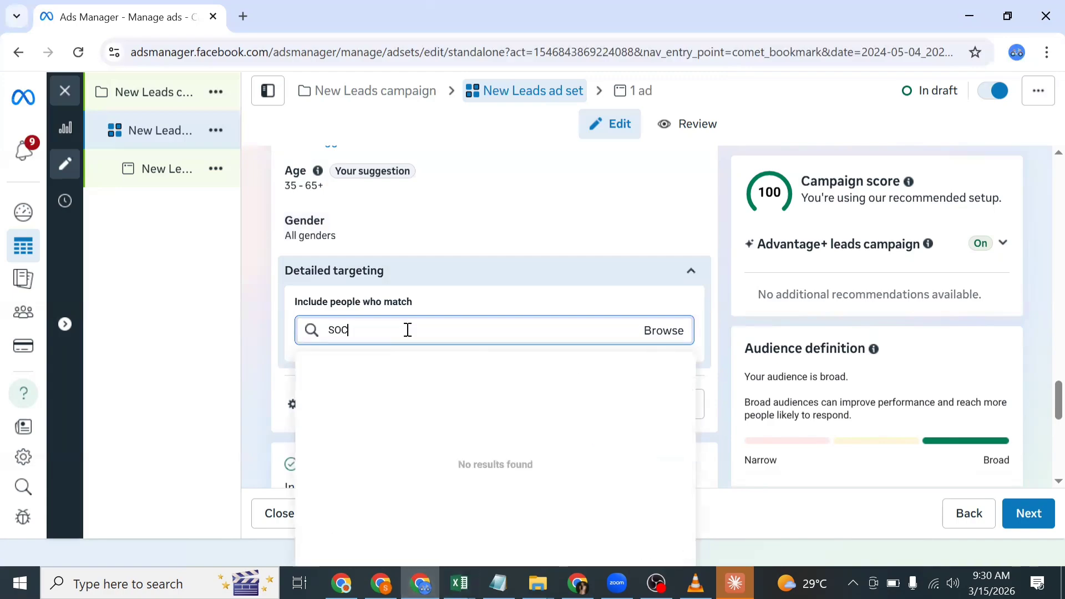
pyautogui.press('BackSpace')
pyautogui.press('BackSpace')
pyautogui.press('BackSpace')
pyautogui.write('SOCIAL MEDI')
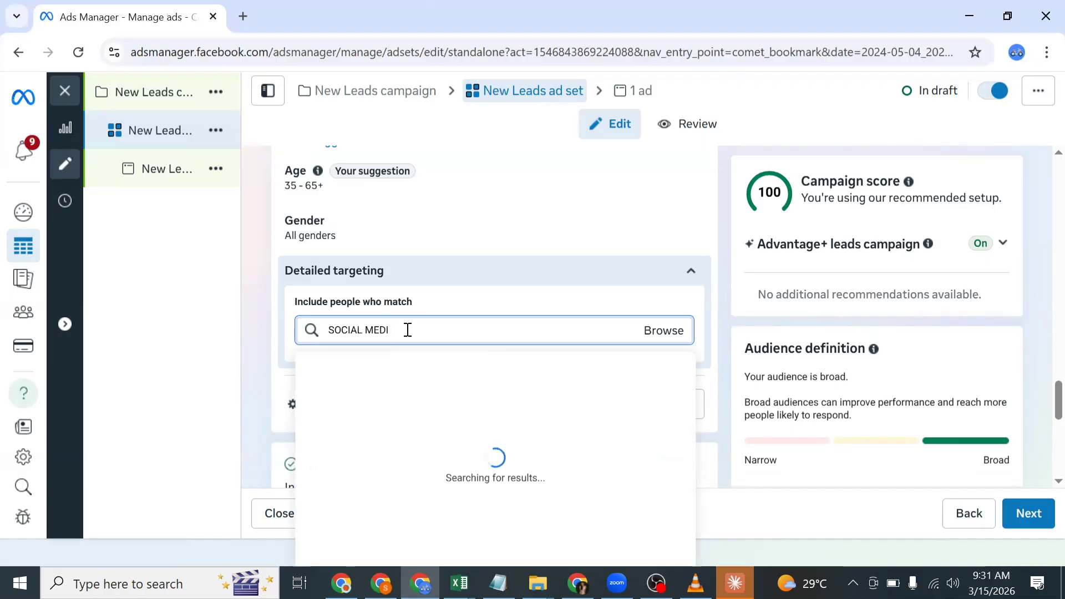
pyautogui.write('A')
pyautogui.press('Return')
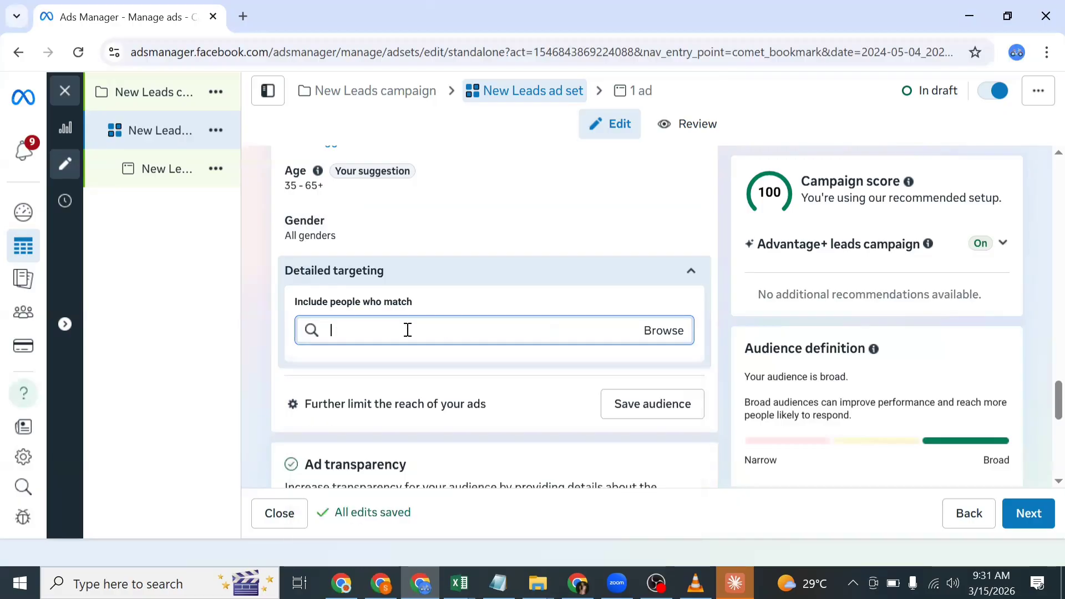
pyautogui.write('MARKET')
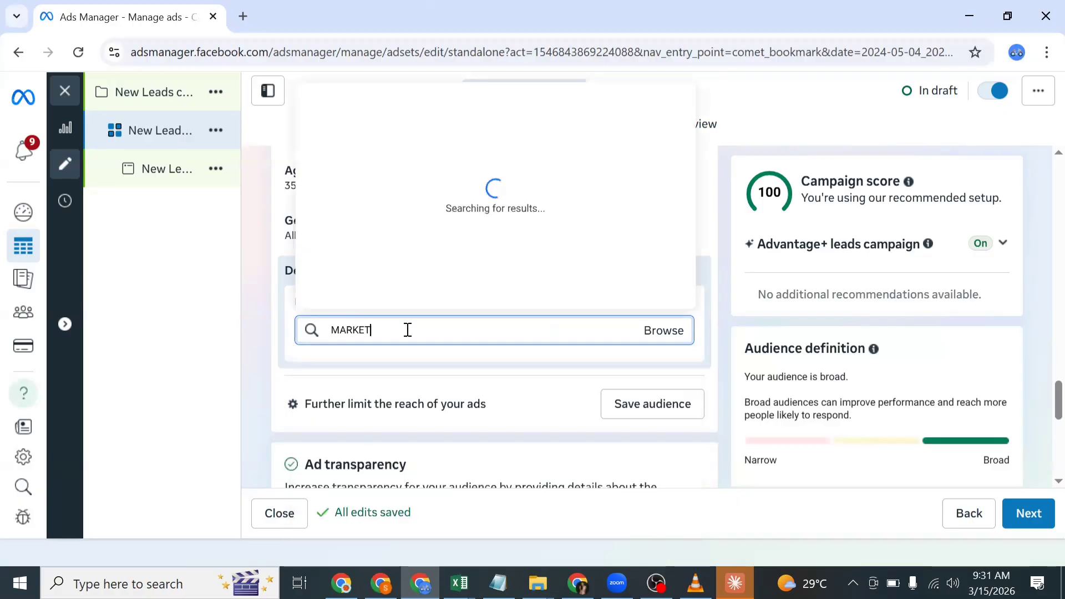
pyautogui.write('IN')
pyautogui.press('BackSpace')
pyautogui.press('BackSpace')
pyautogui.press('BackSpace')
pyautogui.press('BackSpace')
pyautogui.press('BackSpace')
pyautogui.press('BackSpace')
pyautogui.press('BackSpace')
pyautogui.press('BackSpace')
# Step: Search detailed targeting for SOCIAL MEDIA MARKETING and add the Social media marketing job title
pyautogui.write('S')
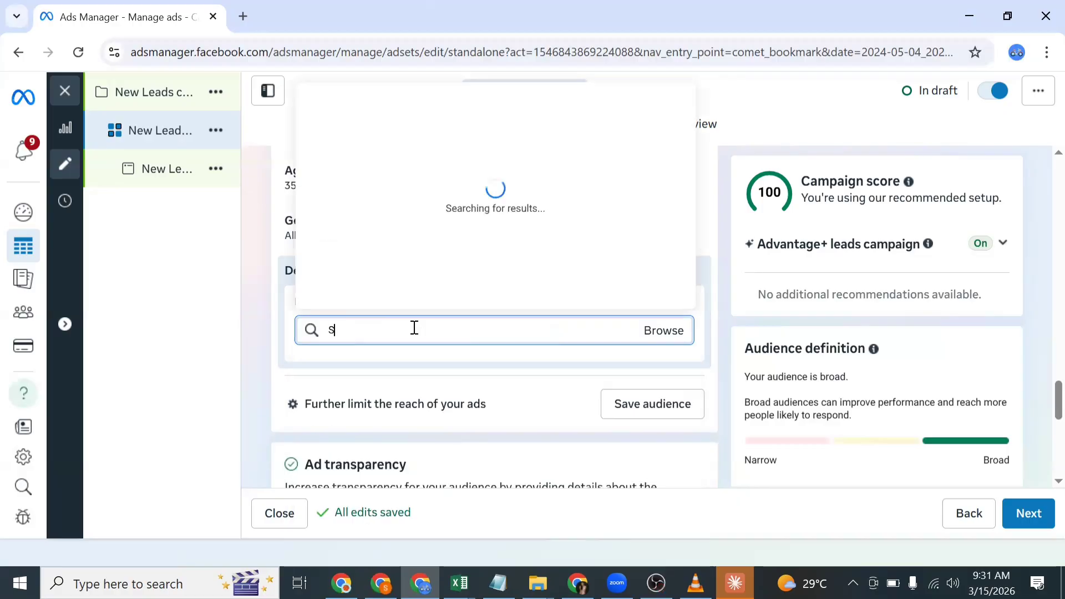
pyautogui.write('ocIAL MEDIA MARKETING')
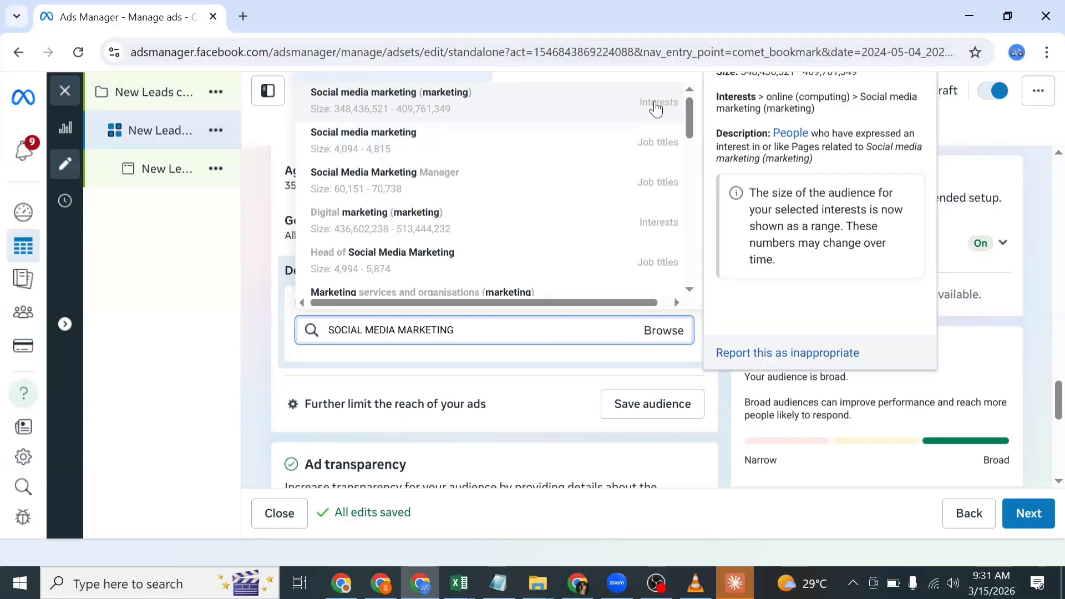
pyautogui.click(463, 142)
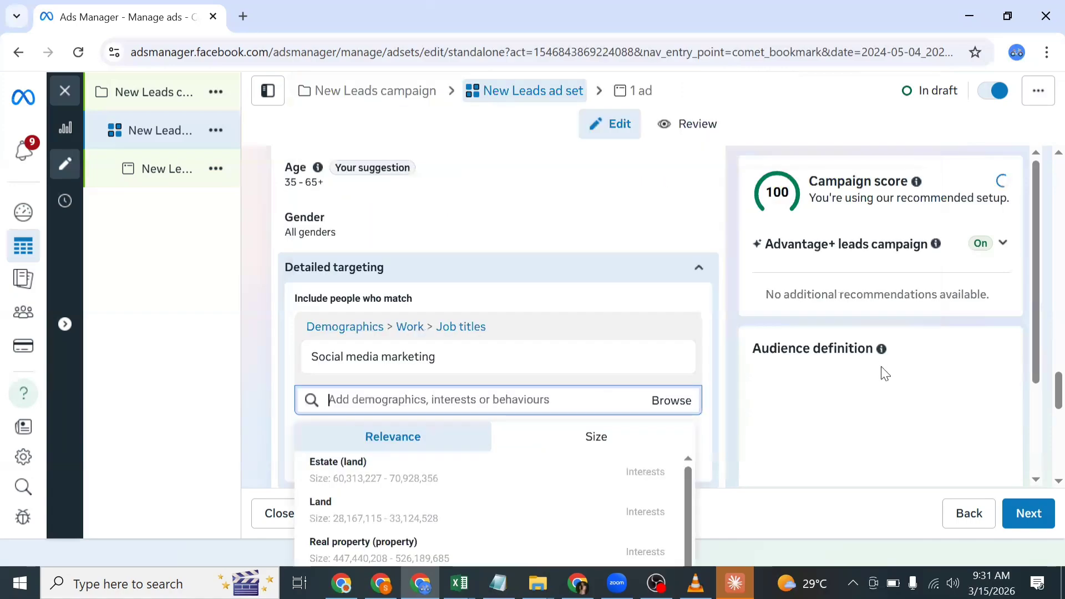
# Step: Check the estimated audience size and remove the Social media marketing job title from detailed targeting
pyautogui.scroll(-2, 893, 391)
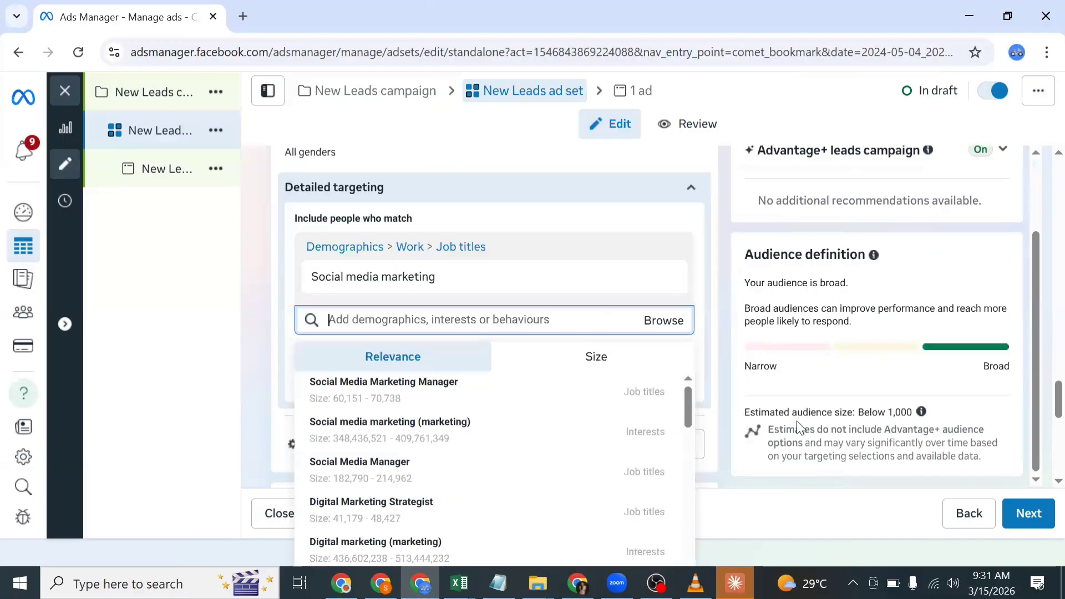
pyautogui.scroll(-2, 809, 422)
pyautogui.click(888, 433)
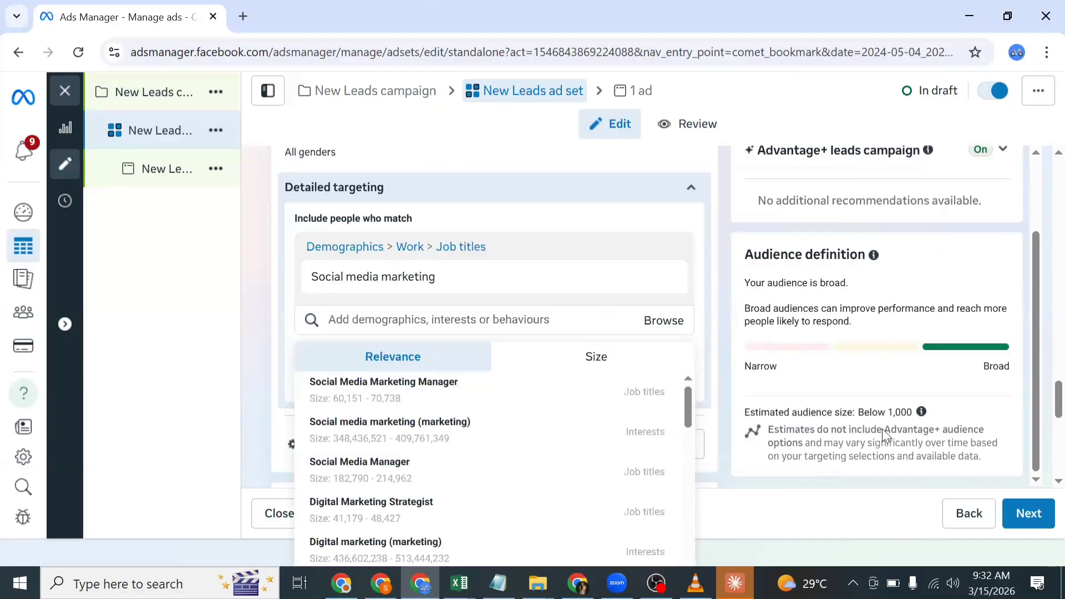
pyautogui.moveTo(944, 453); pyautogui.dragTo(948, 436)
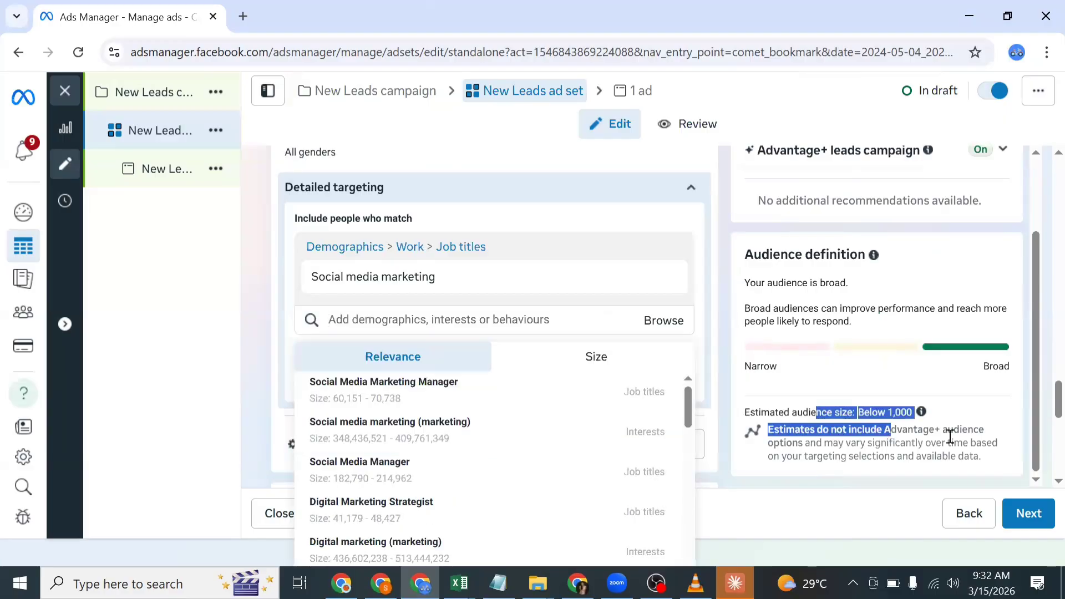
pyautogui.click(894, 425)
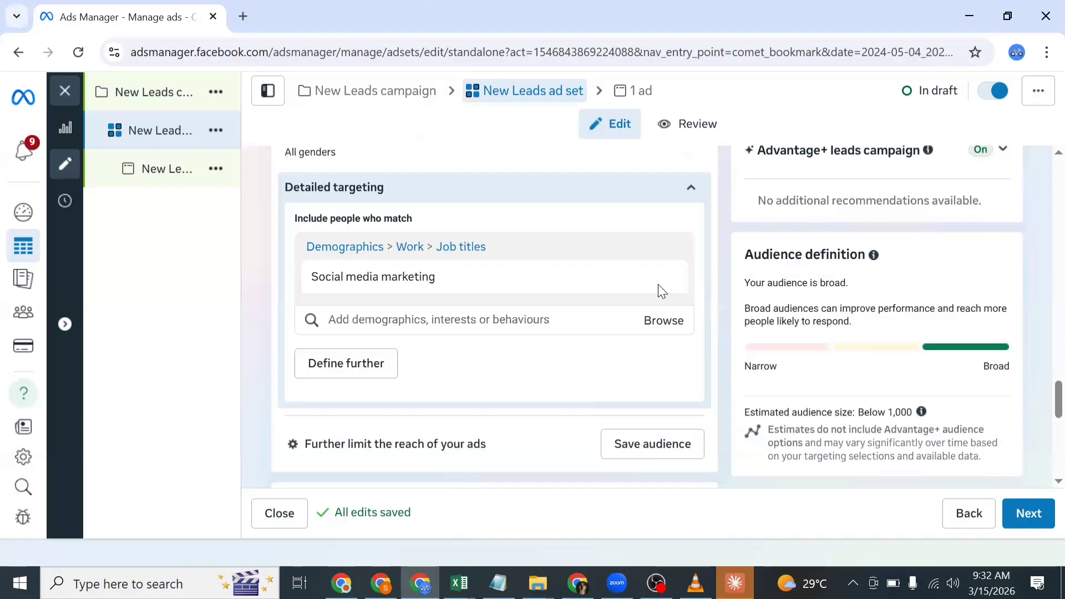
pyautogui.moveTo(667, 283)
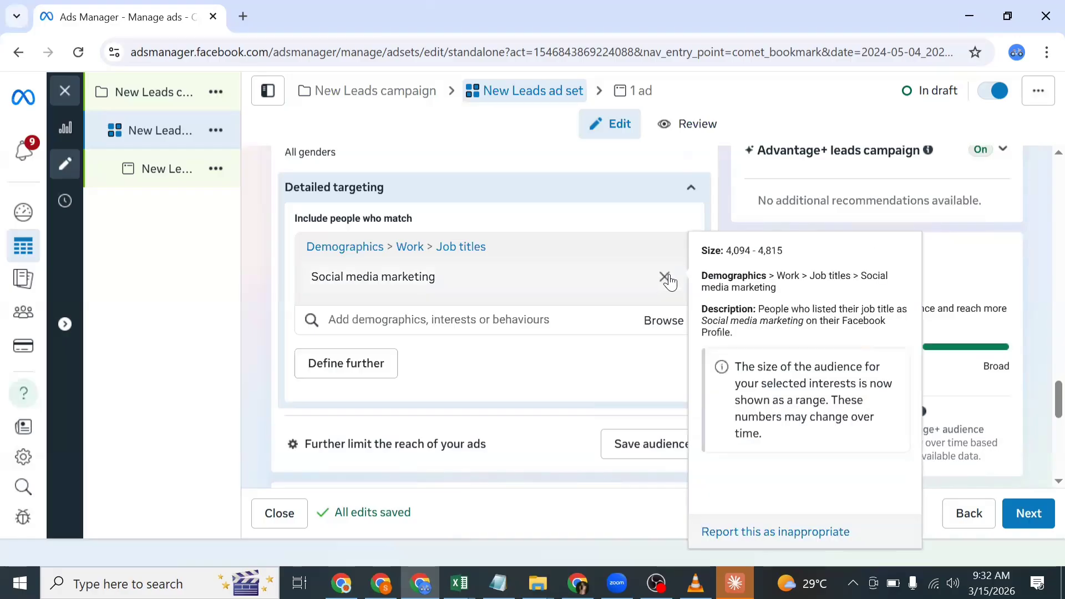
pyautogui.click(667, 277)
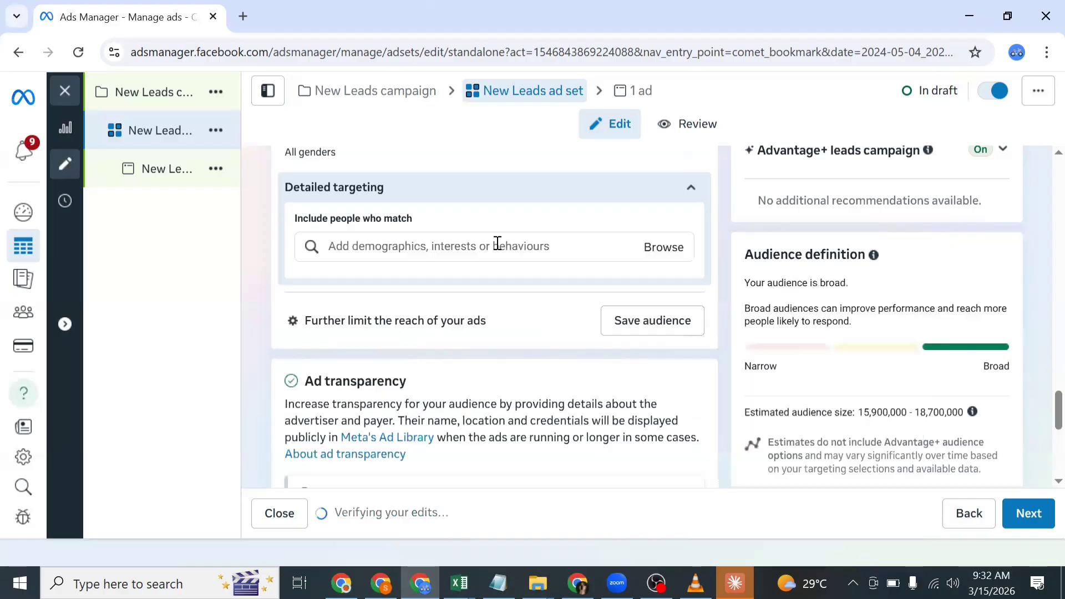
# Step: Search detailed targeting for SOCIAL MEDIA, add the interest Social media marketing (marketing) and check the estimated audience size
pyautogui.click(496, 245)
pyautogui.write('S')
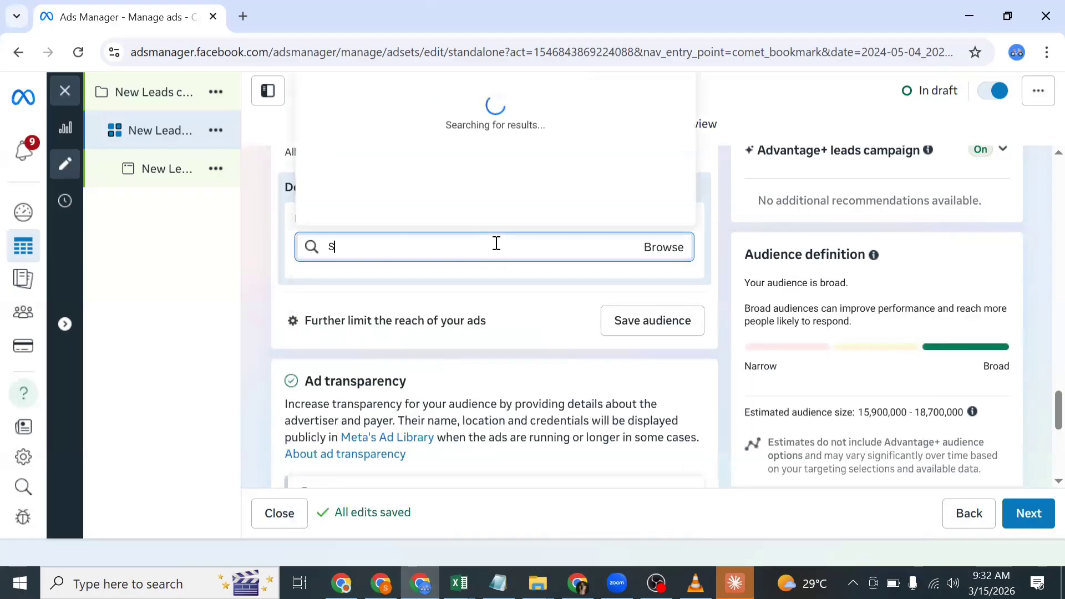
pyautogui.write('OCIAL MEDIA')
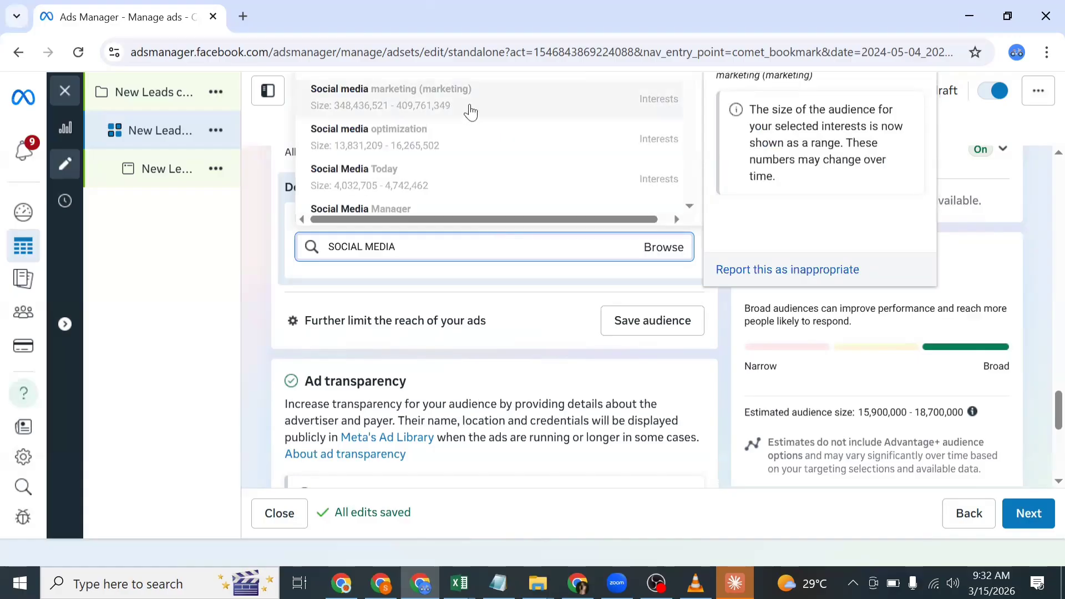
pyautogui.click(472, 103)
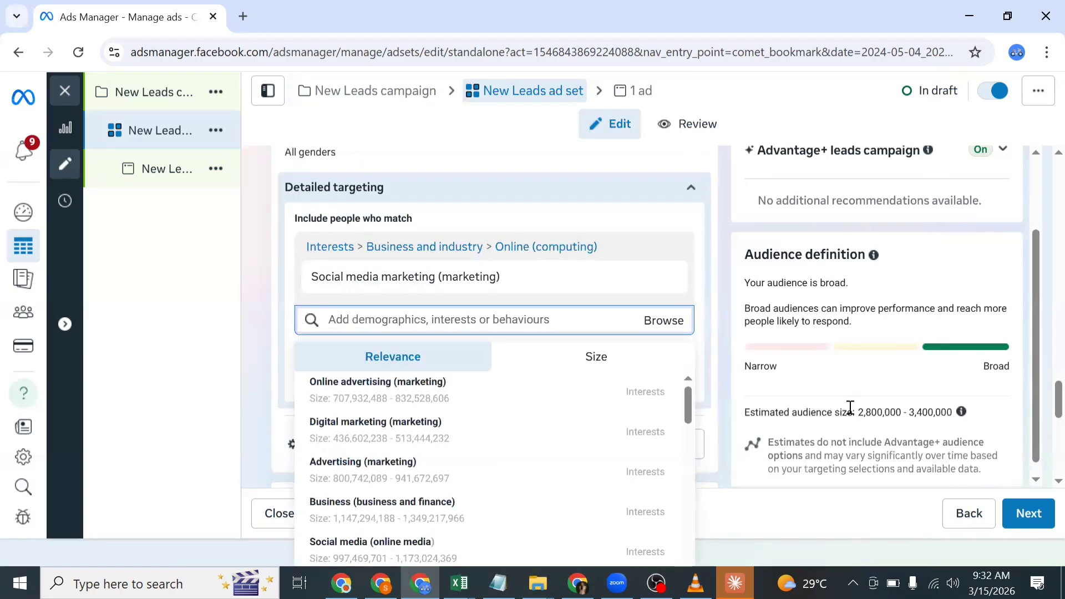
pyautogui.moveTo(961, 413)
pyautogui.moveTo(449, 286)
# Step: Change the New Leads campaign's budget strategy to Ad set budget and return to the New Leads ad set
pyautogui.scroll(3, 630, 236)
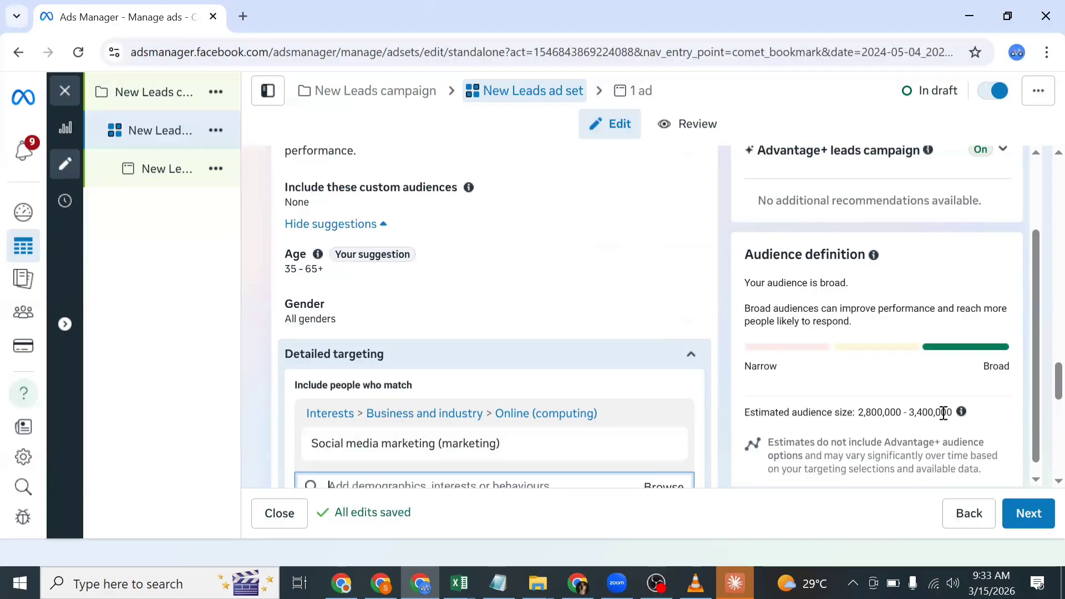
pyautogui.scroll(10, 623, 368)
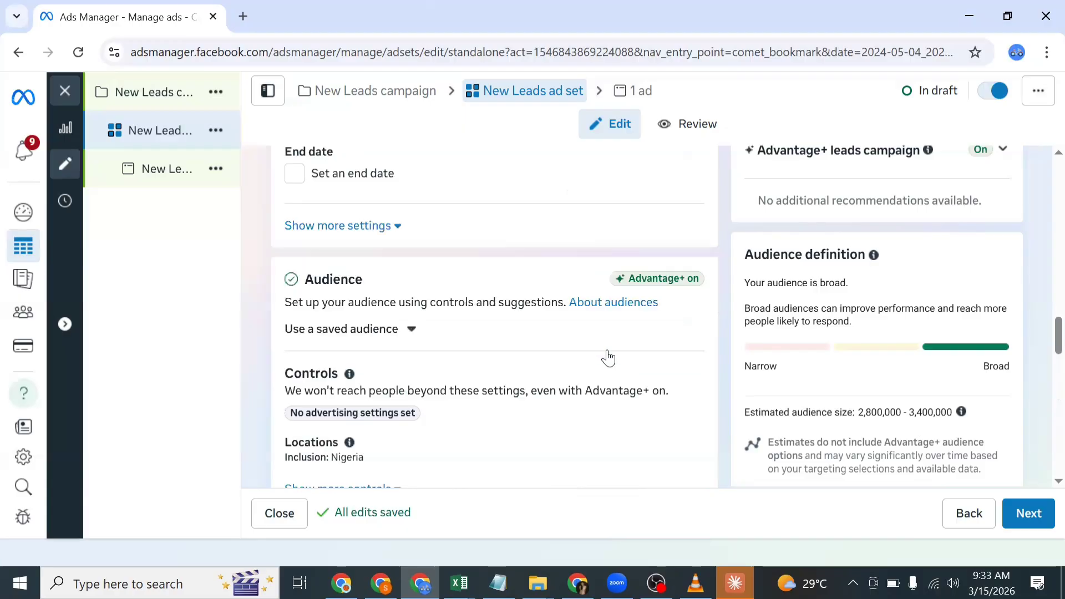
pyautogui.scroll(3, 608, 356)
pyautogui.scroll(5, 612, 335)
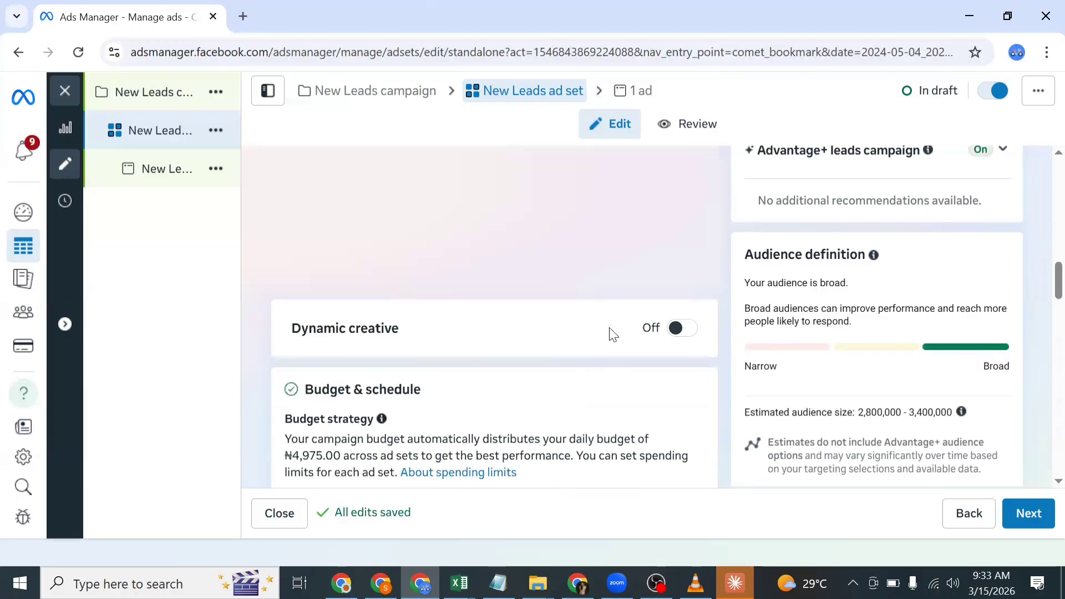
pyautogui.scroll(-3, 612, 335)
pyautogui.scroll(-2, 591, 343)
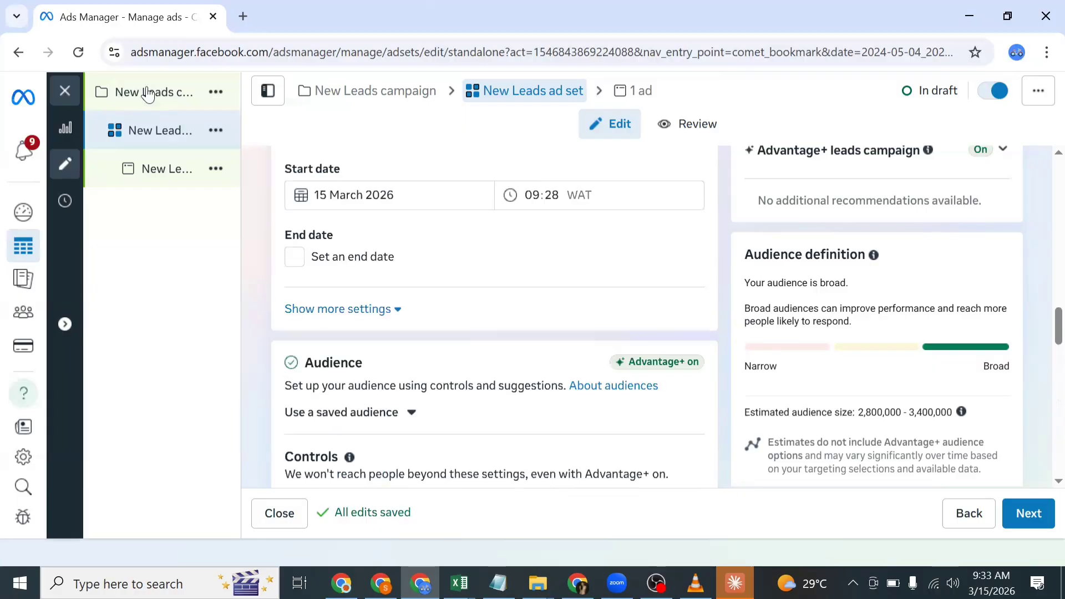
pyautogui.click(176, 98)
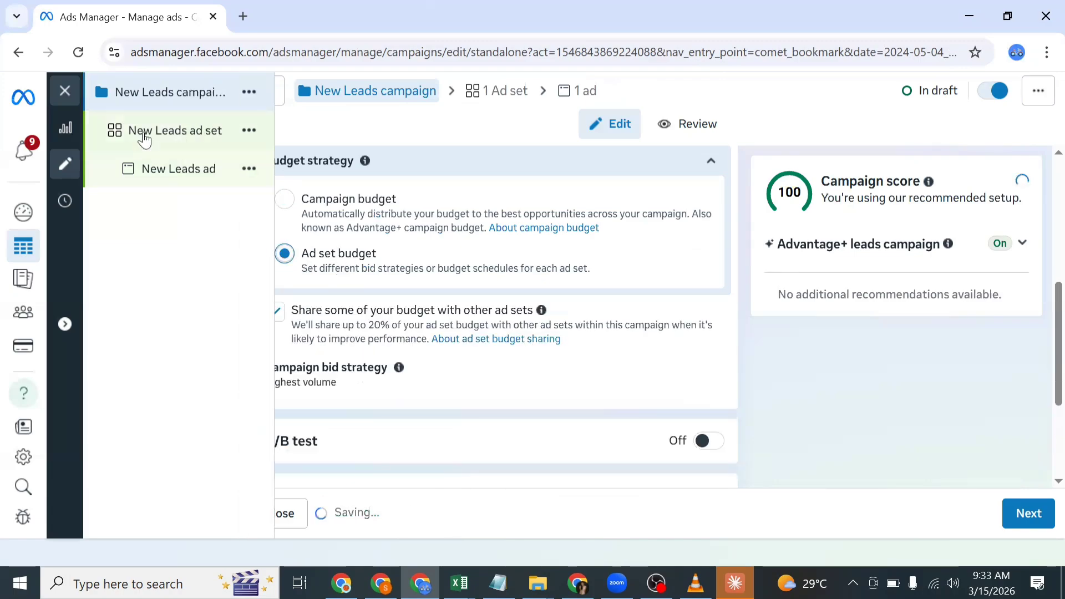
pyautogui.click(144, 138)
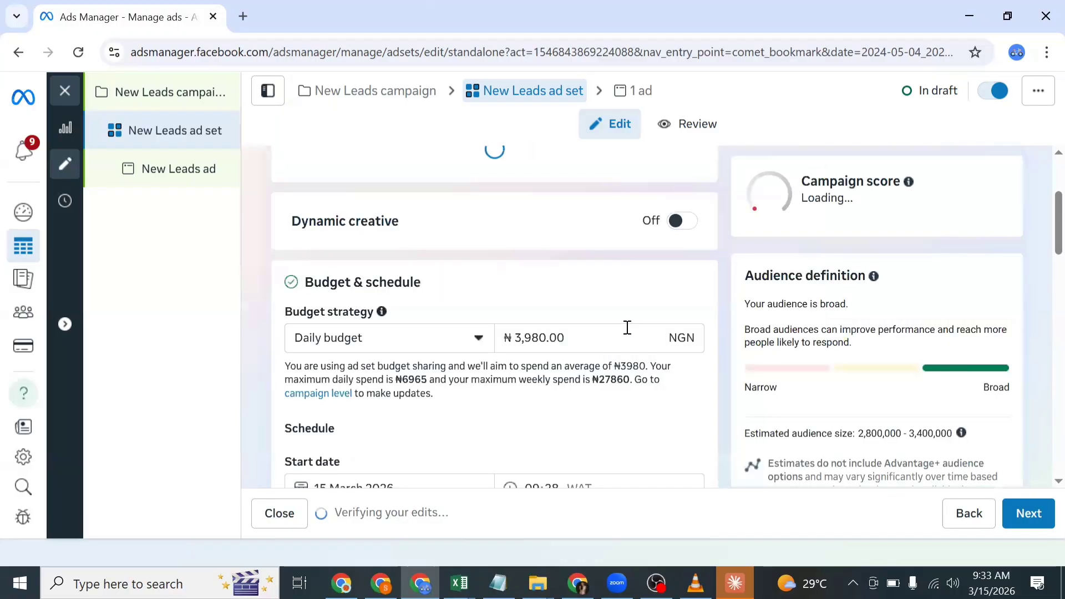
# Step: Review the New Leads ad set's settings and show the audience suggestions for age, gender and detailed targeting
pyautogui.scroll(-3, 887, 438)
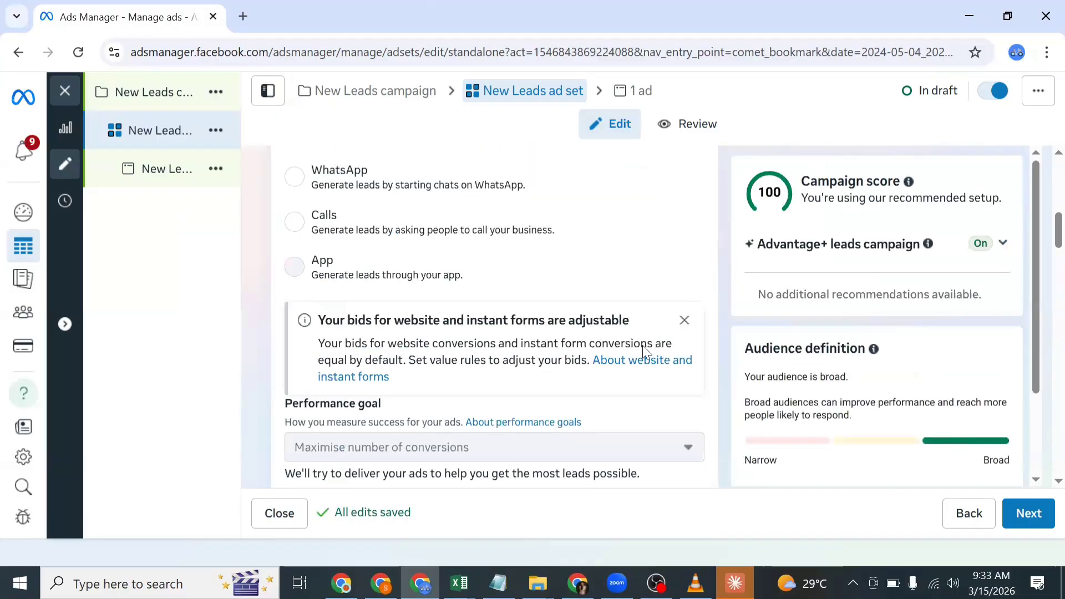
pyautogui.scroll(-5, 593, 344)
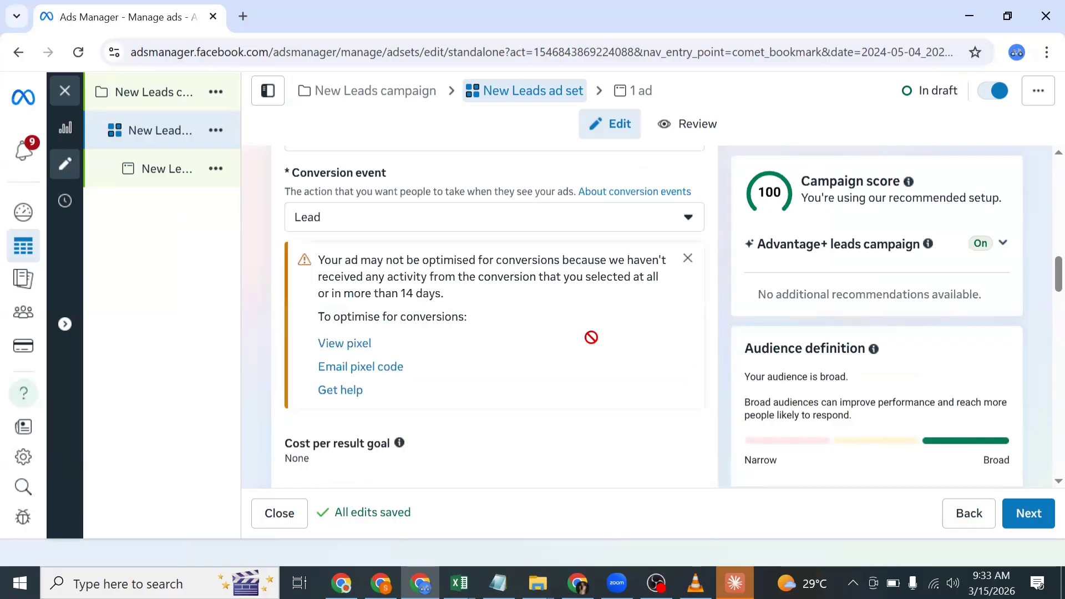
pyautogui.scroll(-5, 593, 344)
pyautogui.scroll(-5, 593, 344)
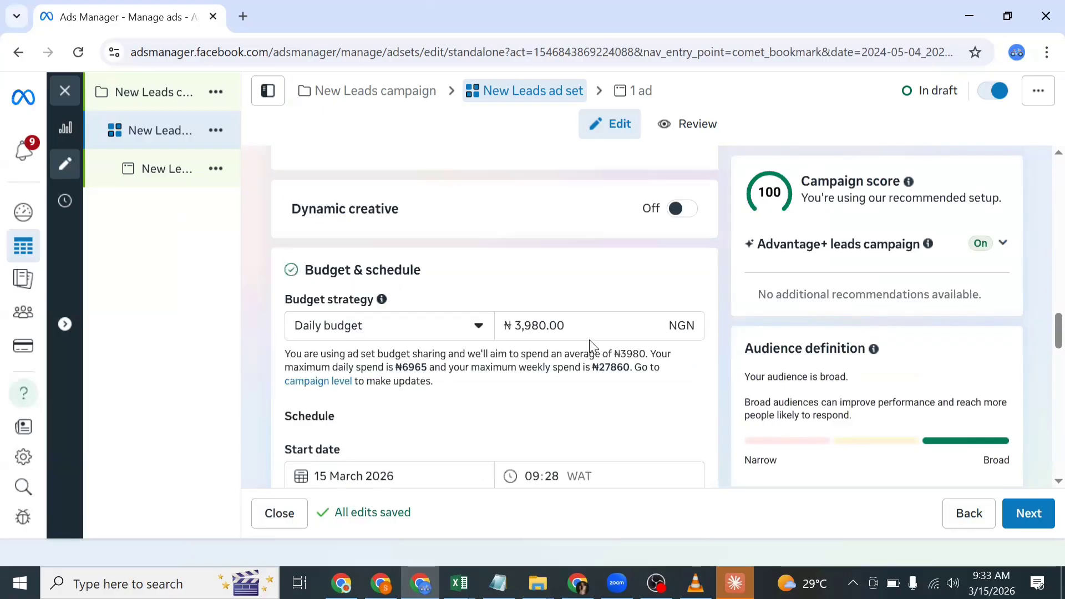
pyautogui.scroll(-5, 592, 345)
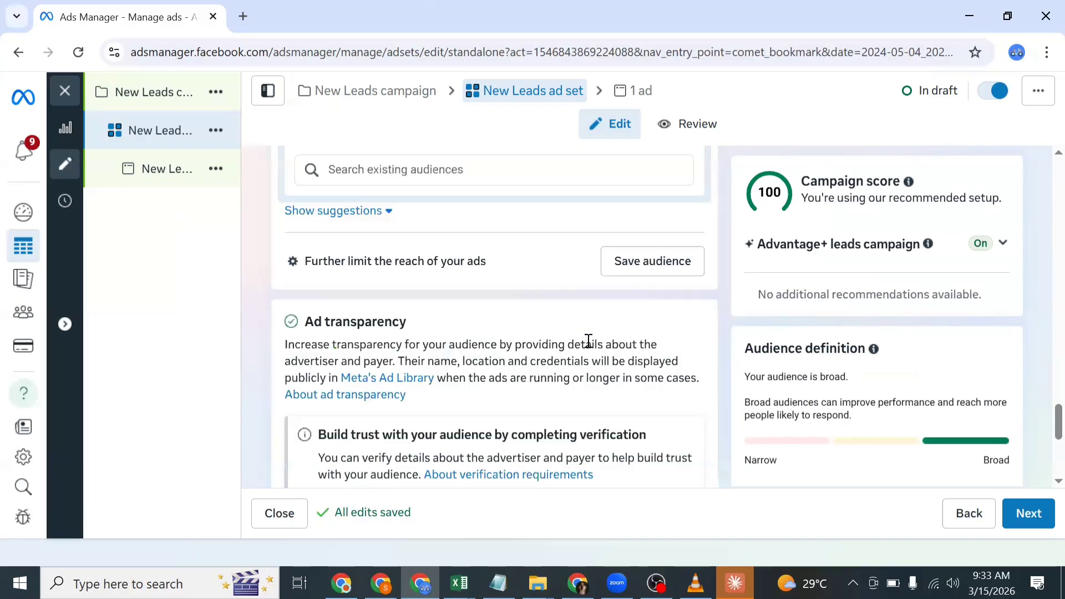
pyautogui.scroll(-1, 441, 261)
pyautogui.scroll(3, 363, 291)
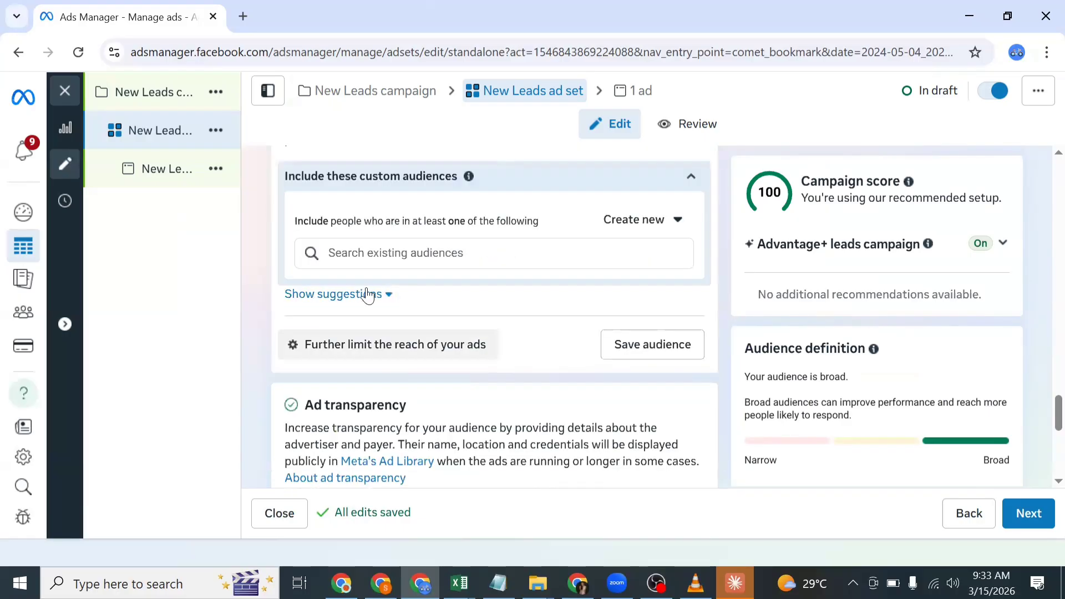
pyautogui.click(366, 294)
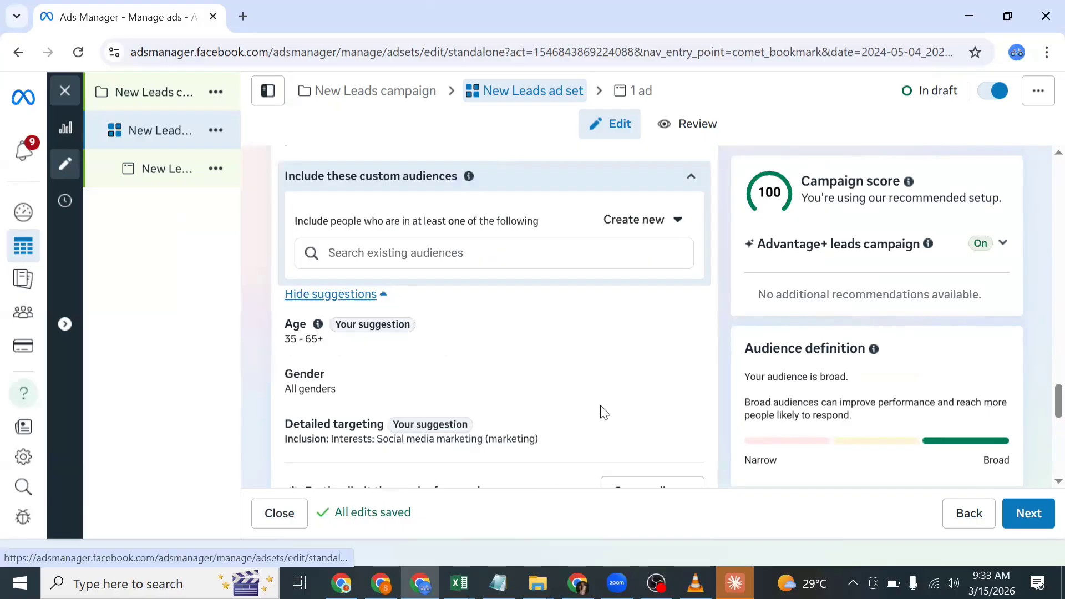
# Step: Open the audience locations for editing, search for UNITED STATE and add the country United States
pyautogui.scroll(3, 682, 200)
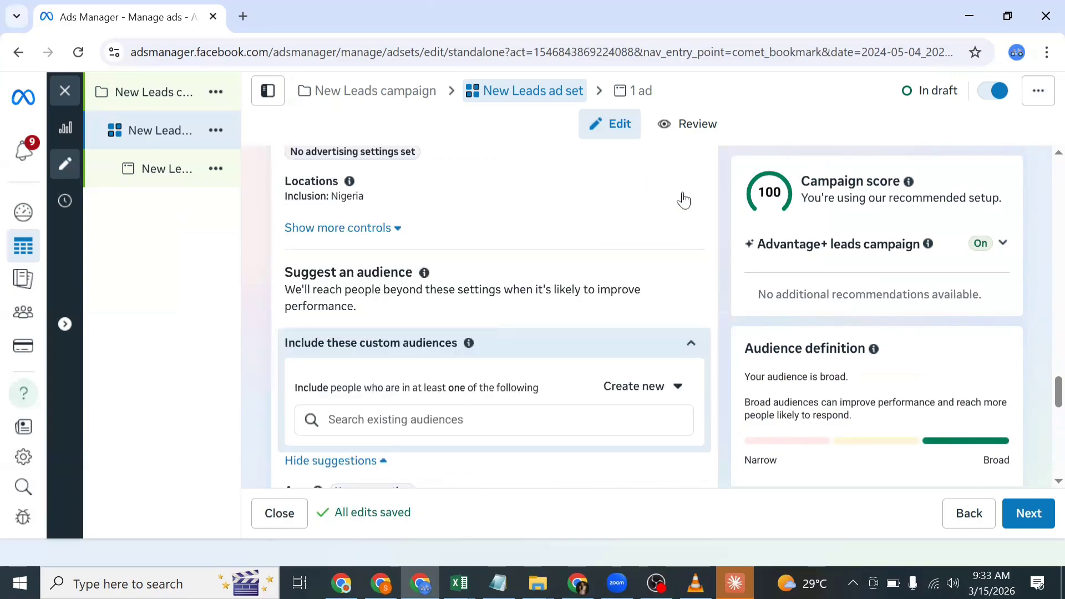
pyautogui.click(688, 197)
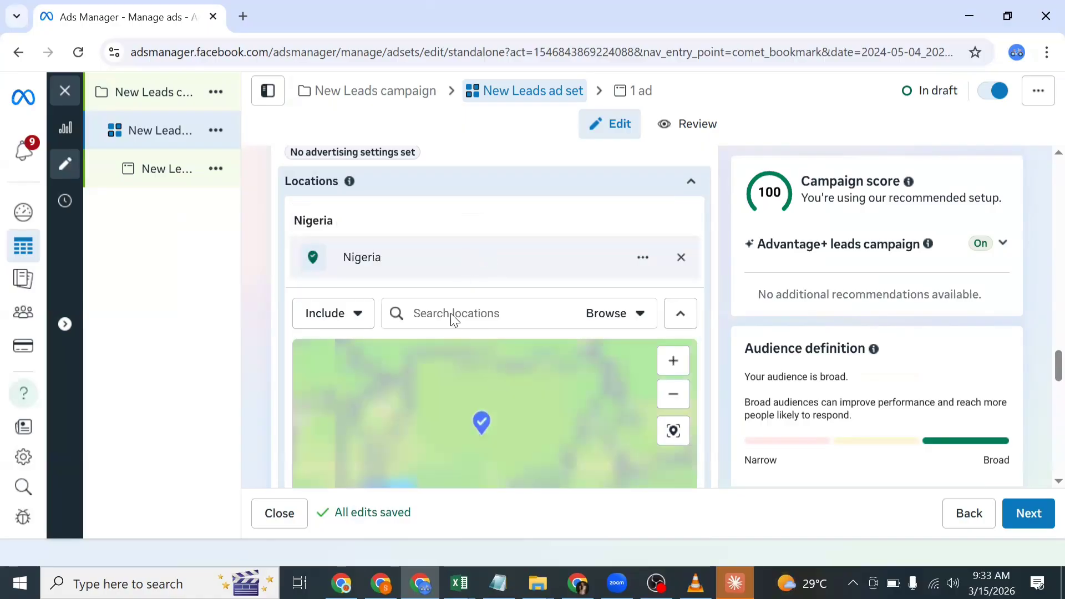
pyautogui.click(453, 308)
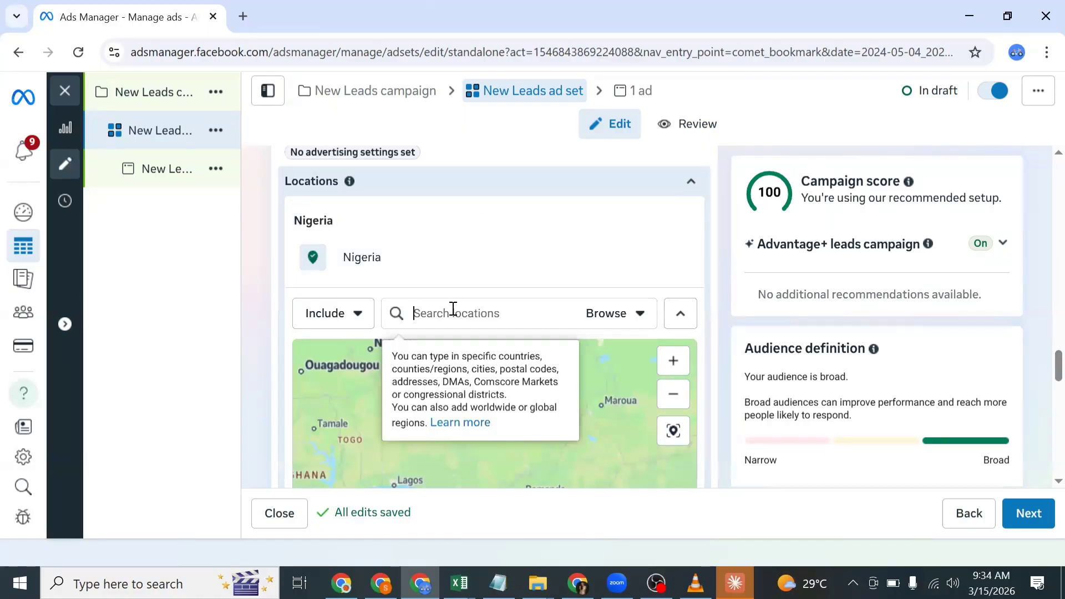
pyautogui.write('UNI')
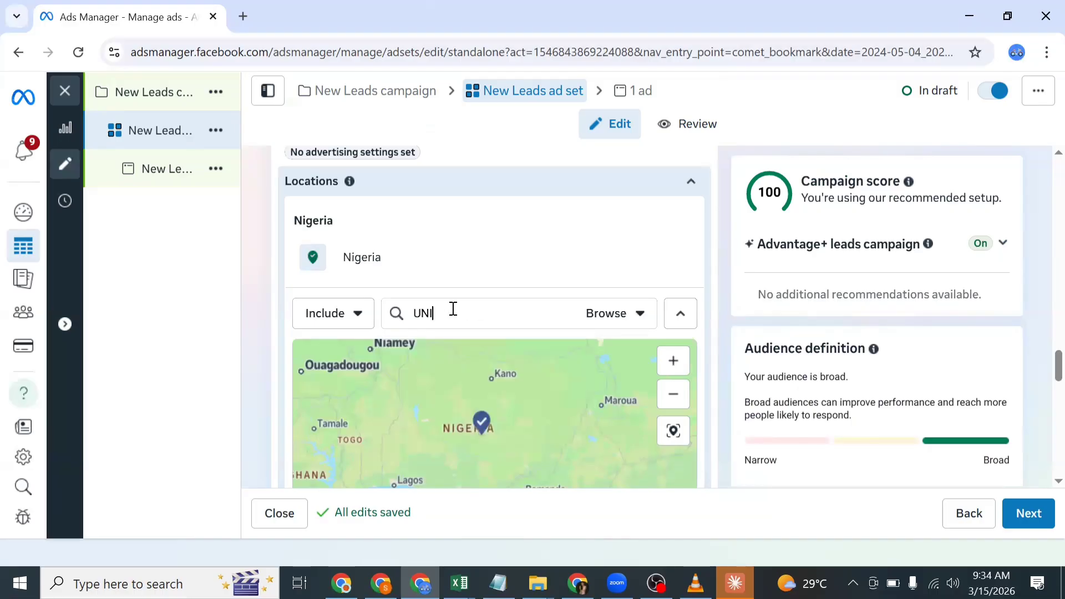
pyautogui.write('TED STATE')
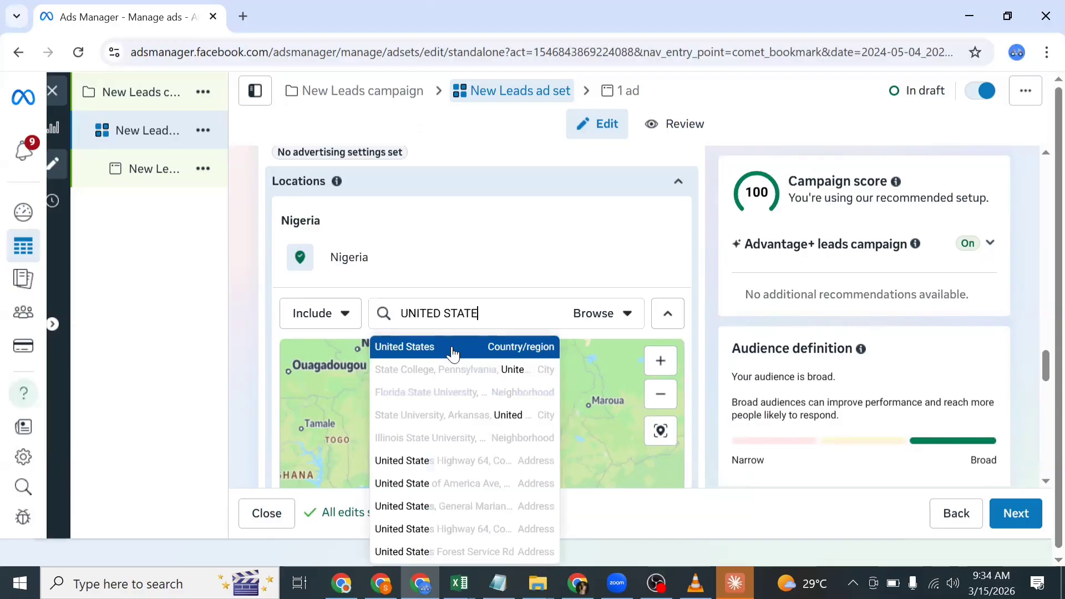
pyautogui.click(450, 346)
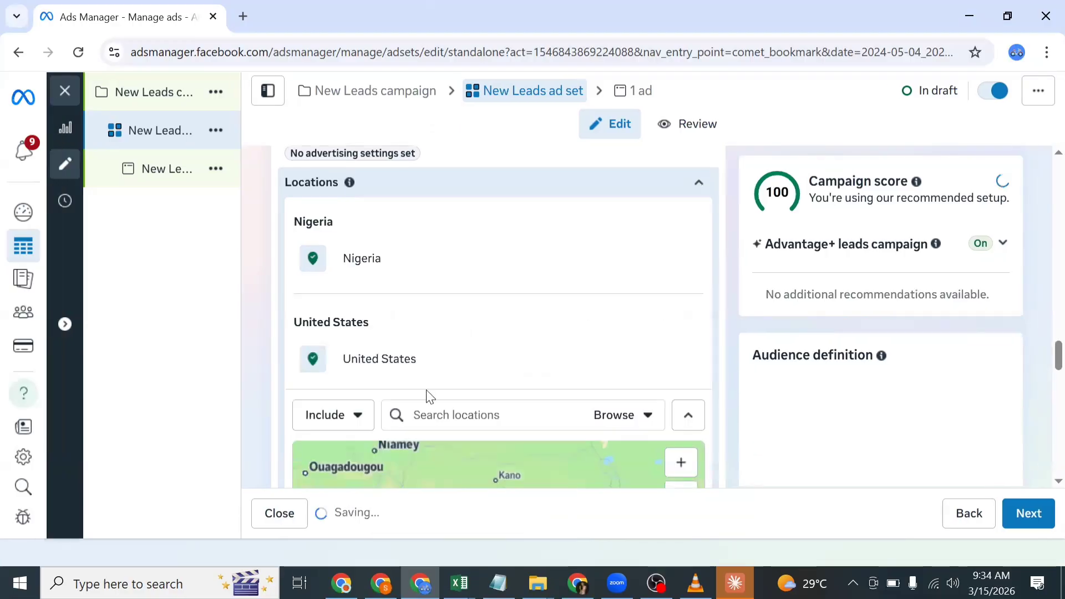
# Step: Search the audience locations for UNITED K and add the country United Kingdom
pyautogui.write('UNIT')
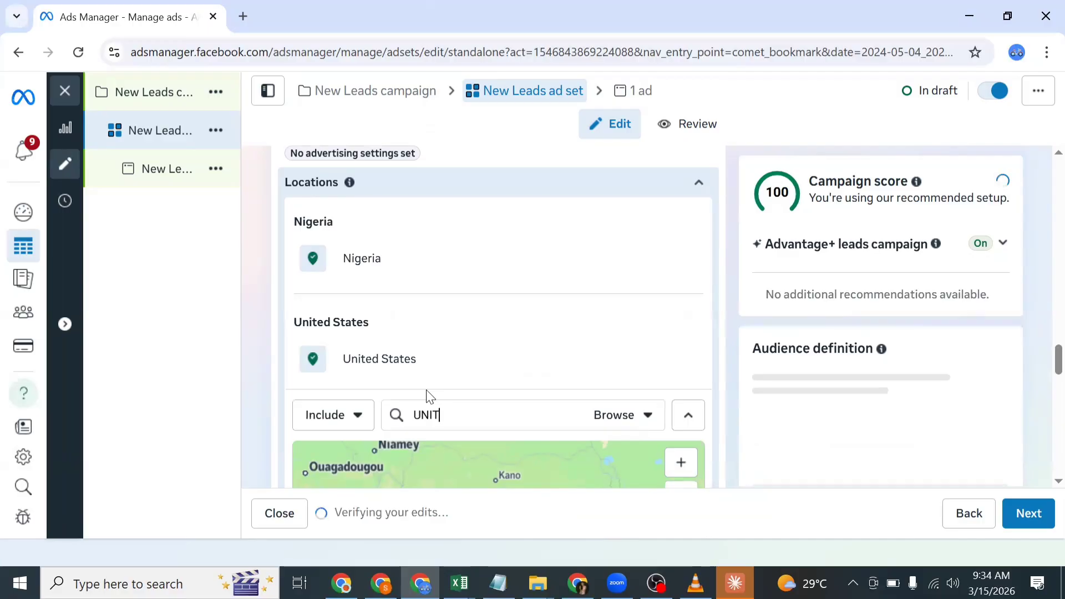
pyautogui.write('ED KI GD')
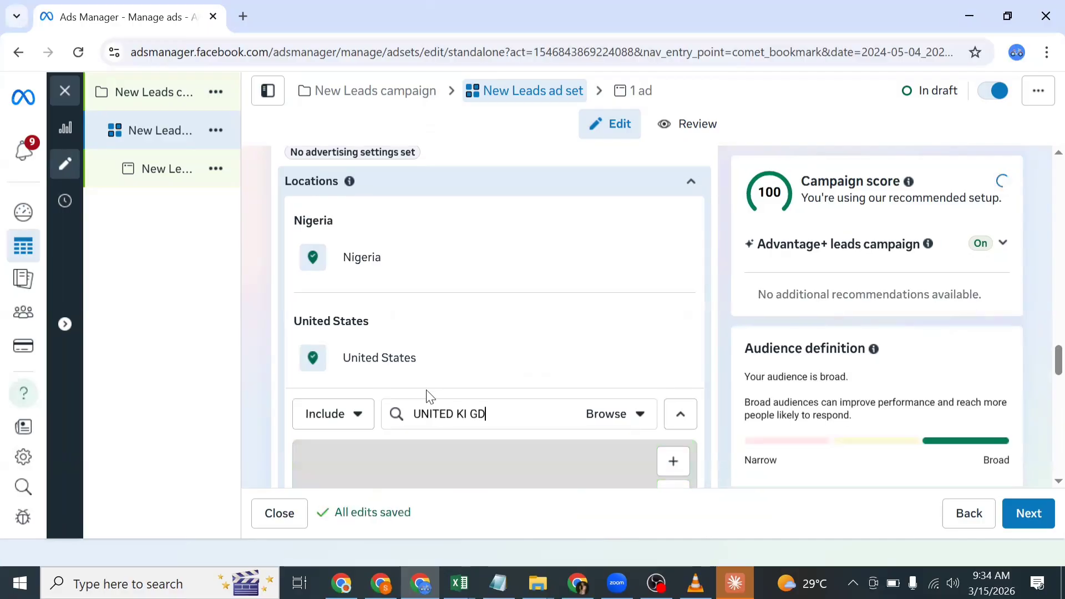
pyautogui.press('BackSpace')
pyautogui.press('BackSpace')
pyautogui.press('BackSpace')
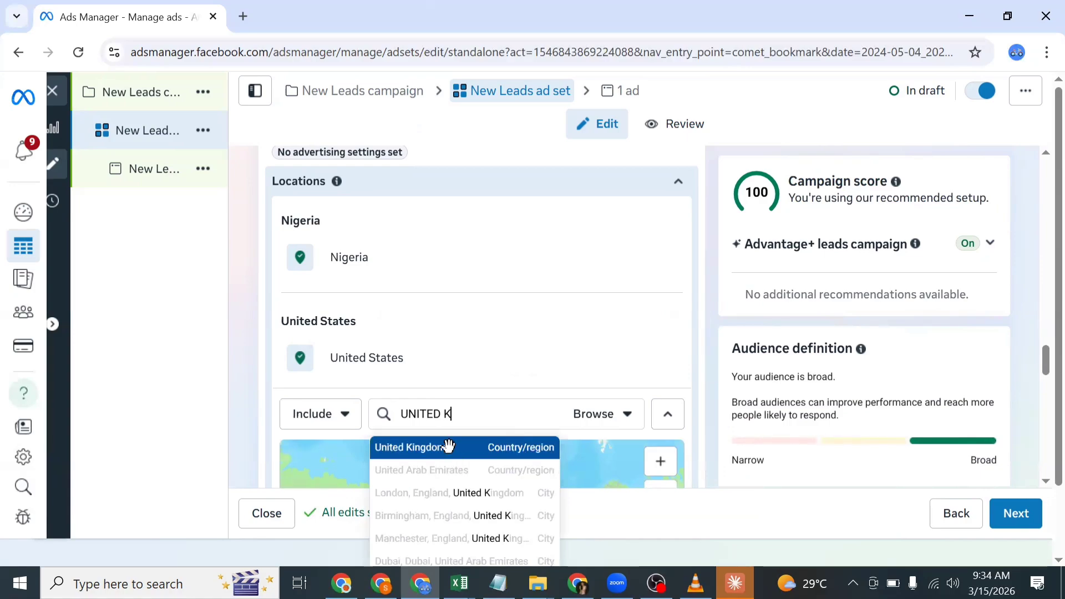
pyautogui.click(449, 448)
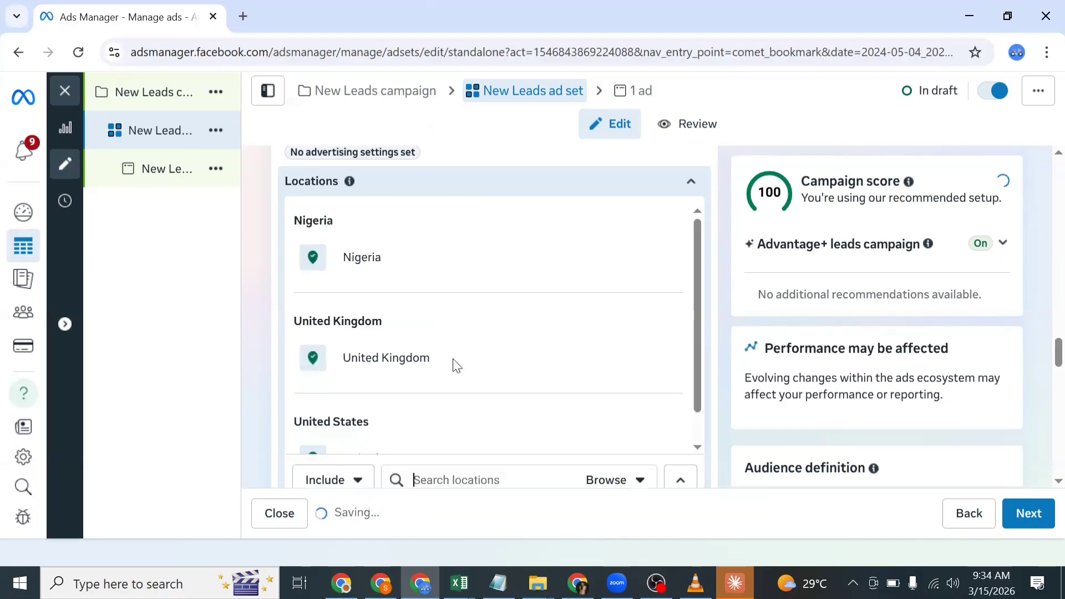
# Step: Search the audience locations for CANADA, add the country and check the estimated audience size
pyautogui.click(451, 471)
pyautogui.write('CANADA')
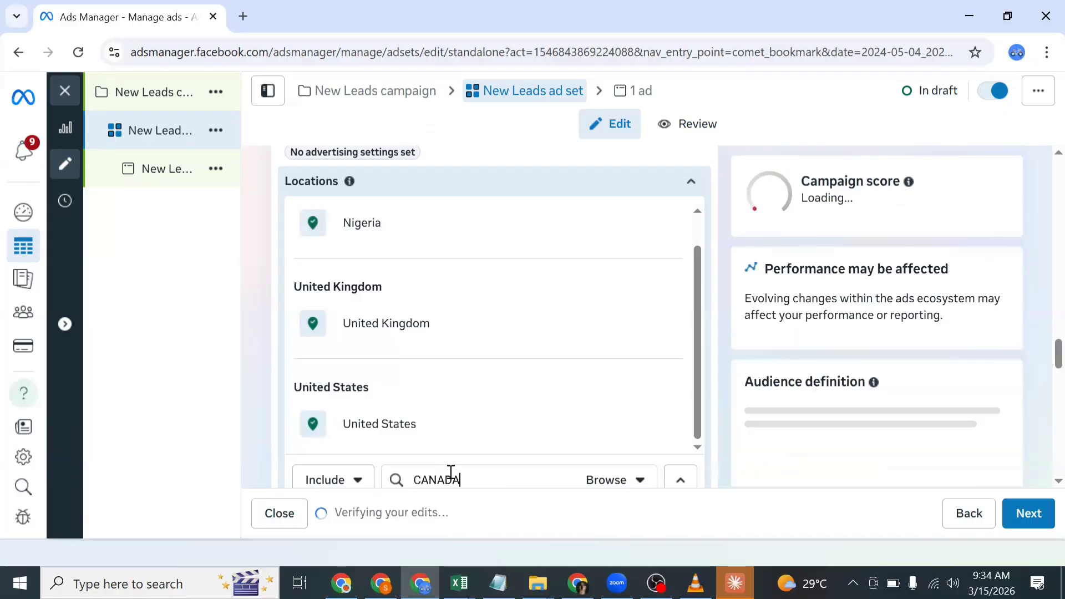
pyautogui.scroll(-3, 474, 438)
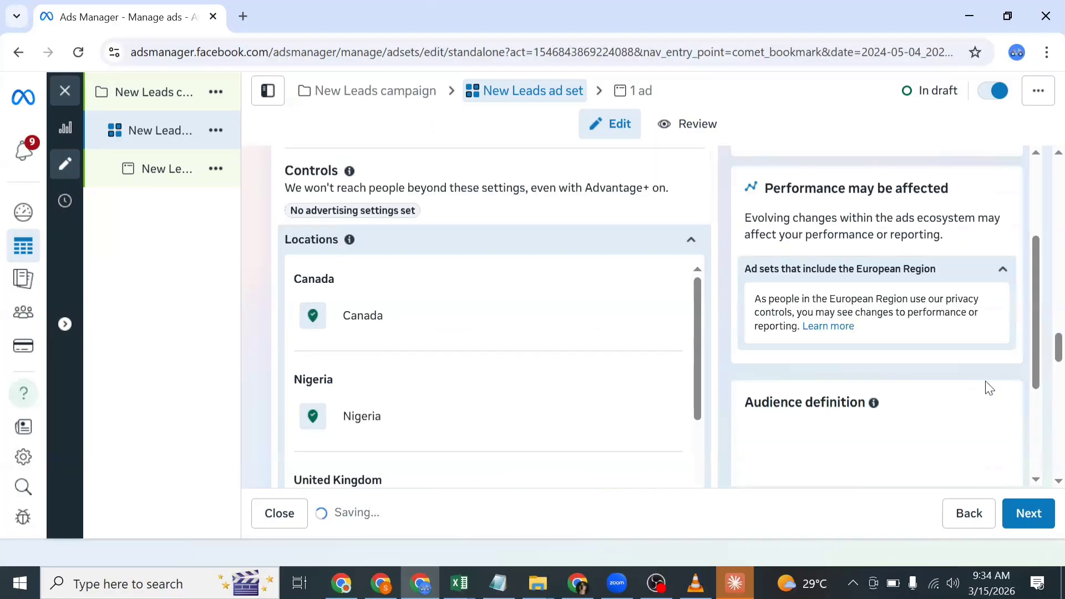
pyautogui.scroll(-4, 986, 393)
pyautogui.scroll(-1, 989, 397)
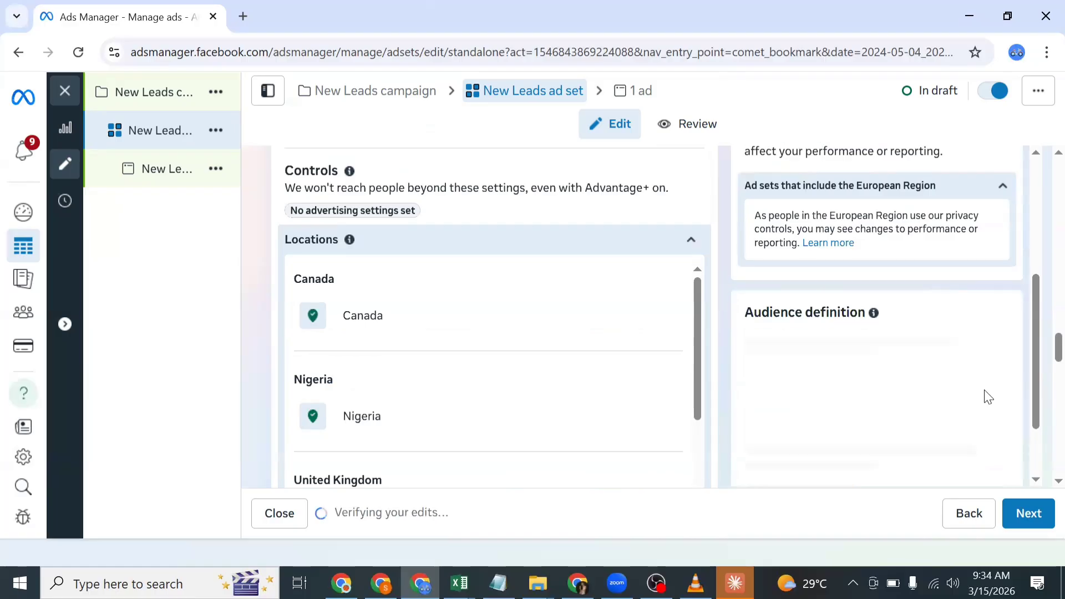
pyautogui.scroll(-1, 887, 436)
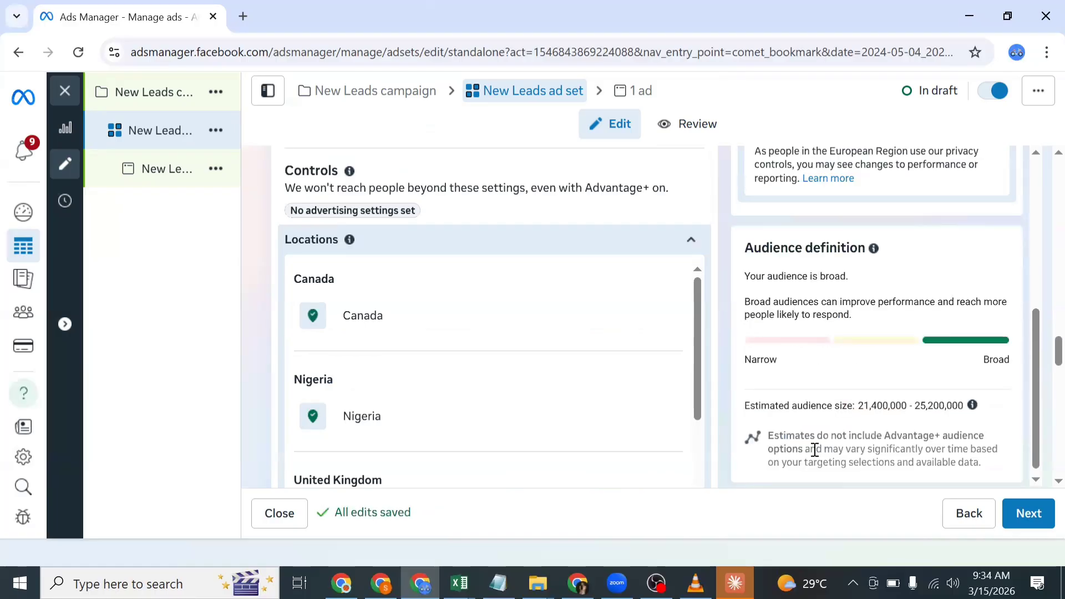
pyautogui.scroll(-1, 754, 400)
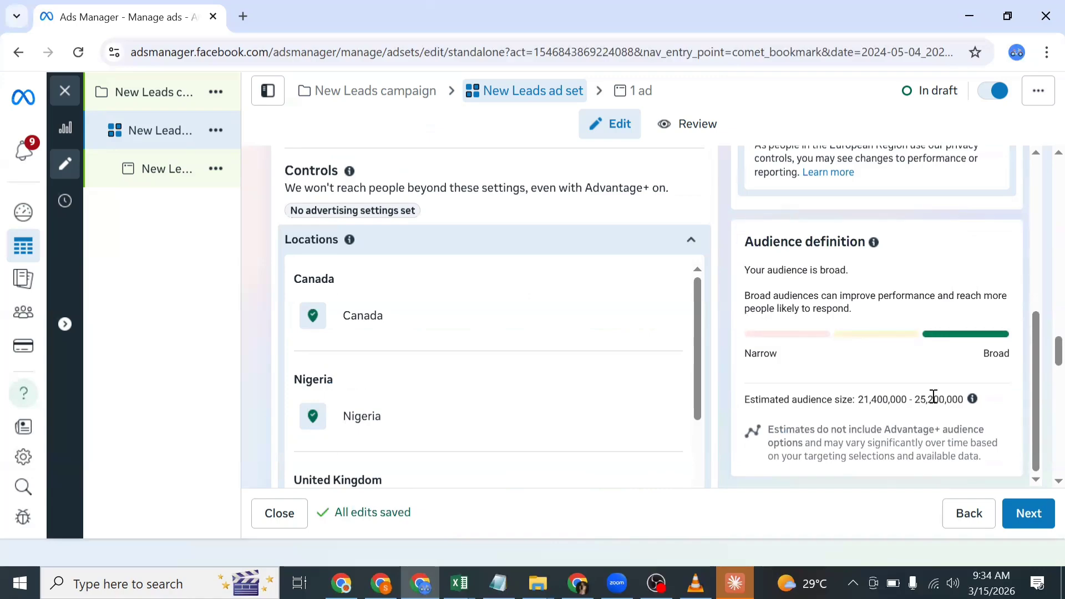
# Step: Remove Canada, the United Kingdom and the United States from the audience locations, keeping only Nigeria
pyautogui.scroll(-3, 644, 413)
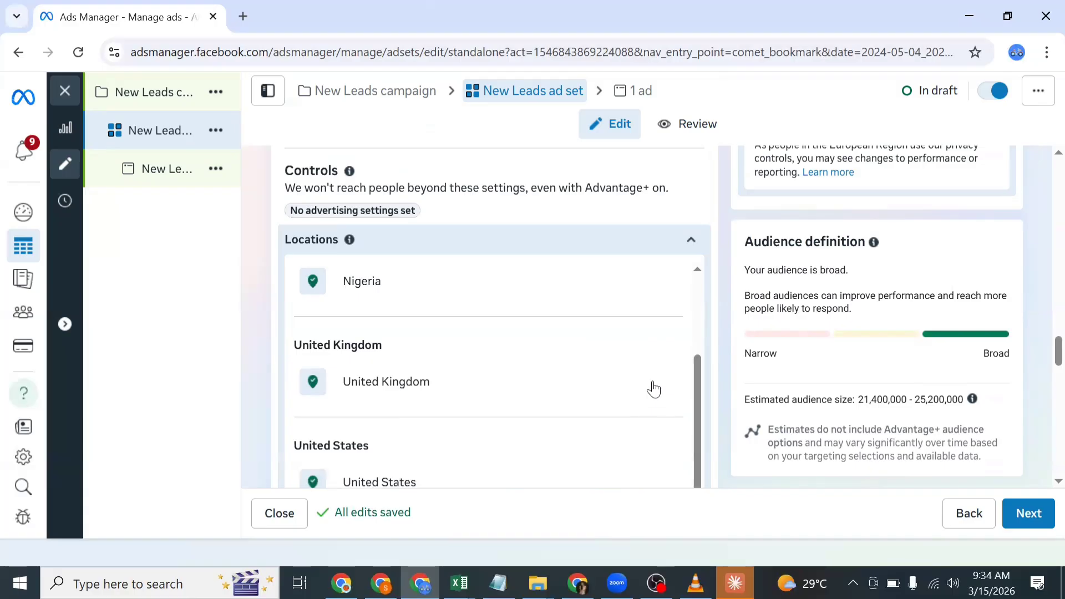
pyautogui.scroll(2, 652, 386)
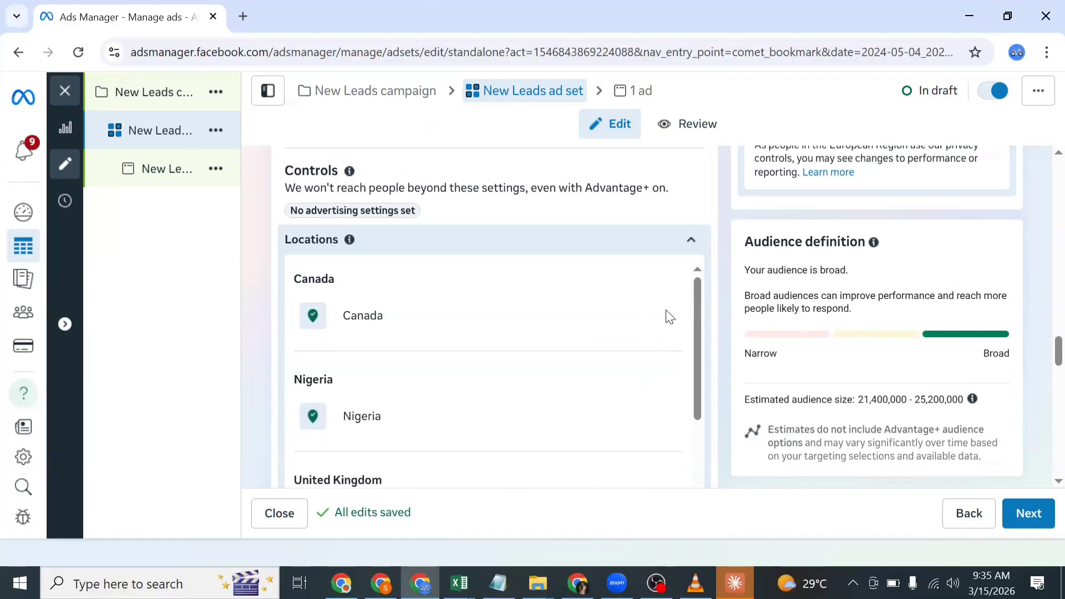
pyautogui.moveTo(656, 333)
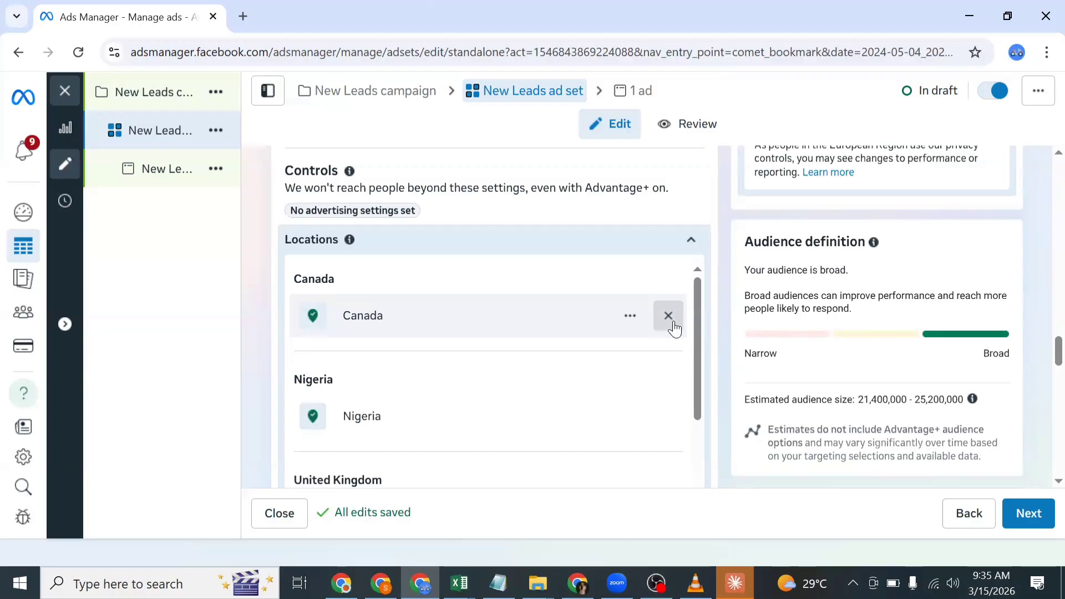
pyautogui.click(657, 332)
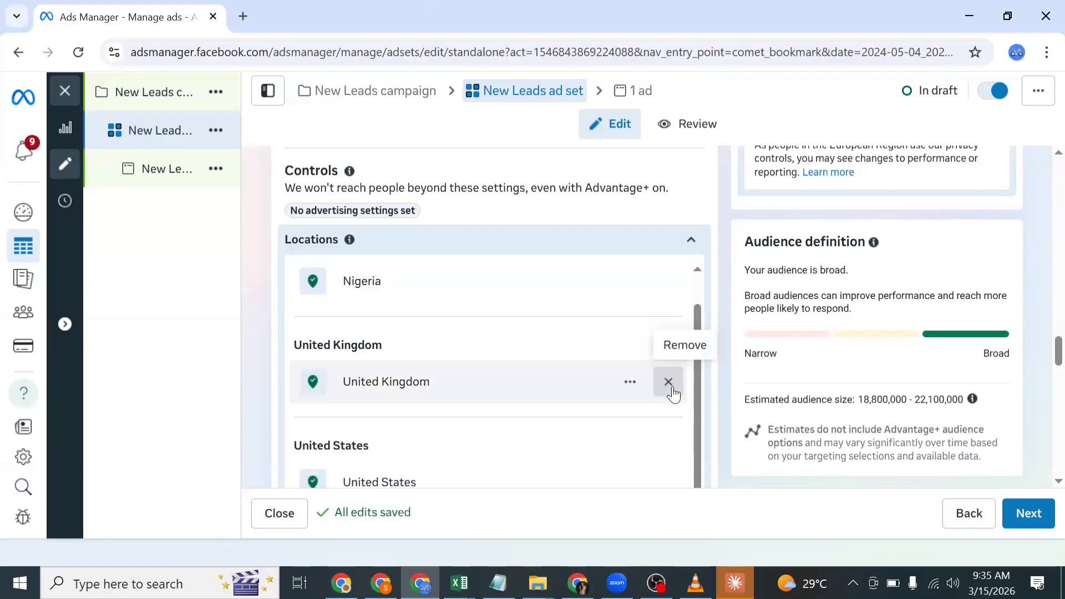
pyautogui.click(669, 385)
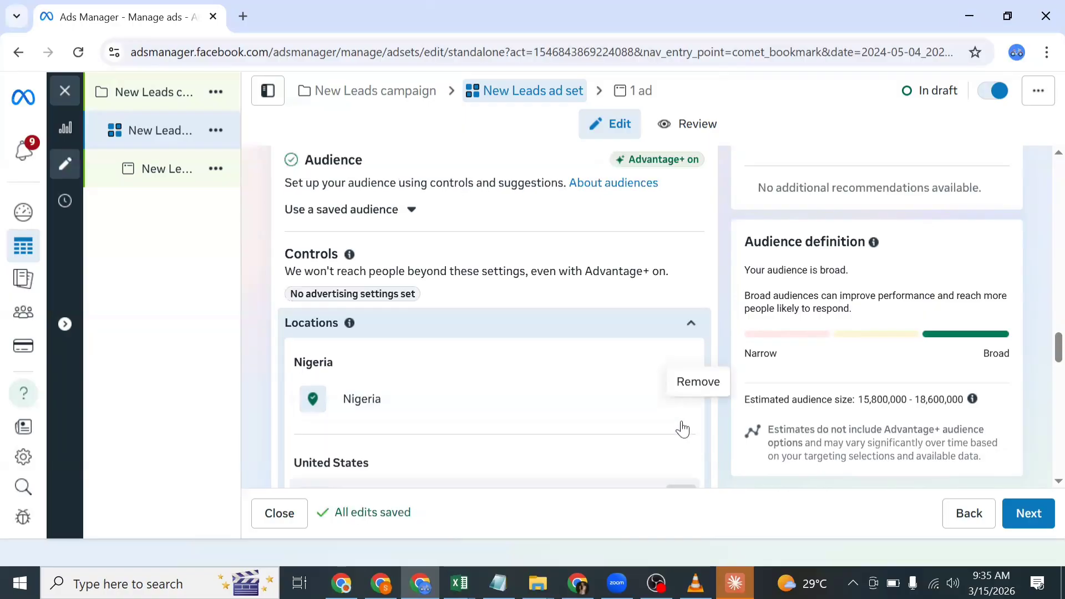
pyautogui.scroll(-3, 669, 388)
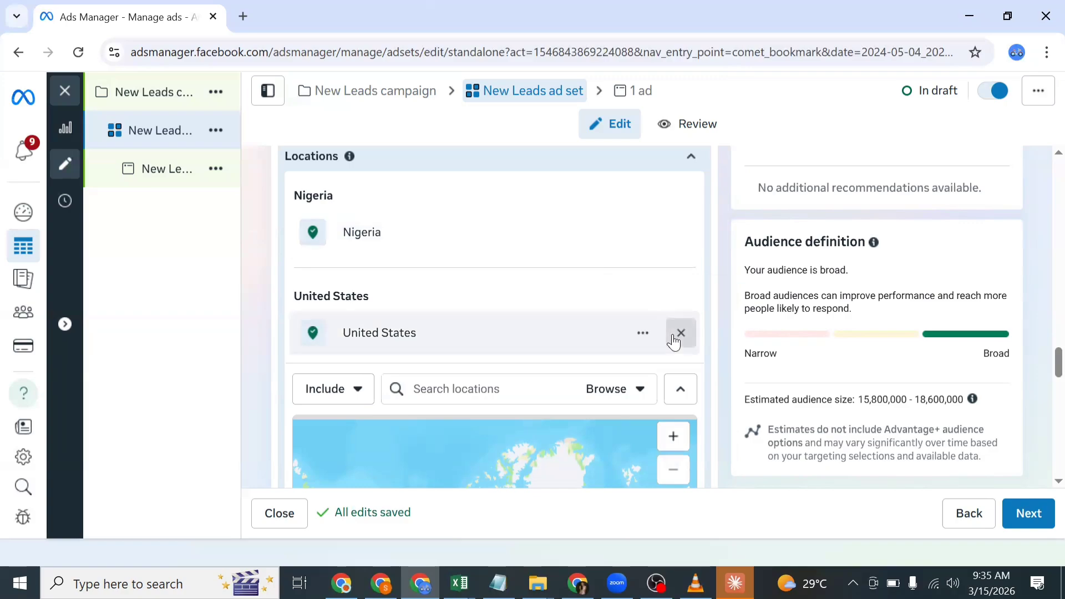
pyautogui.click(675, 336)
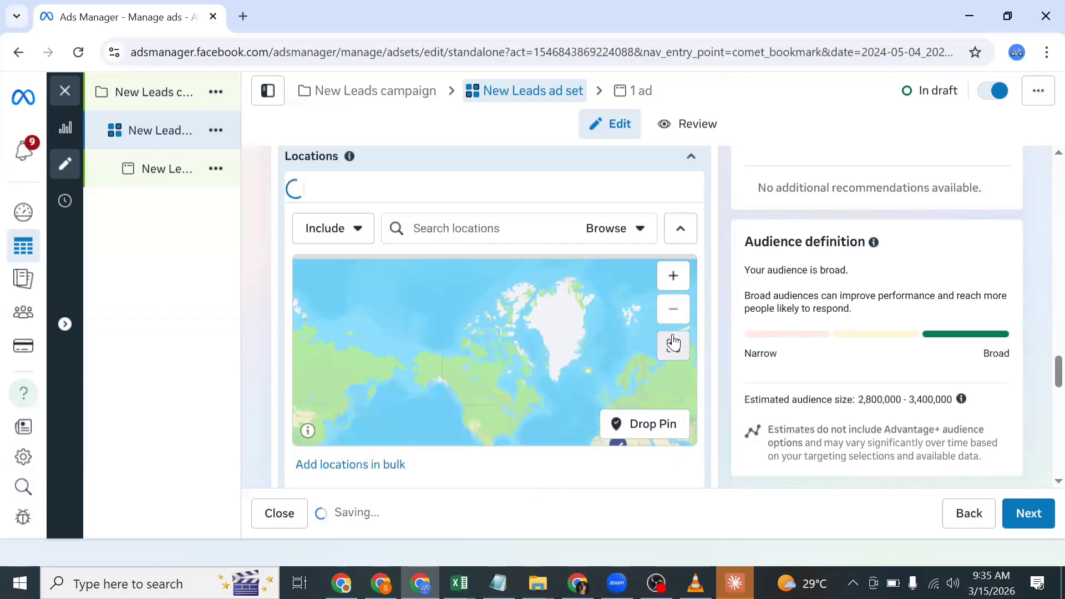
# Step: Open the ad set's detailed targeting for editing and bring up its suggested demographics, interests and behaviours
pyautogui.scroll(-8, 431, 398)
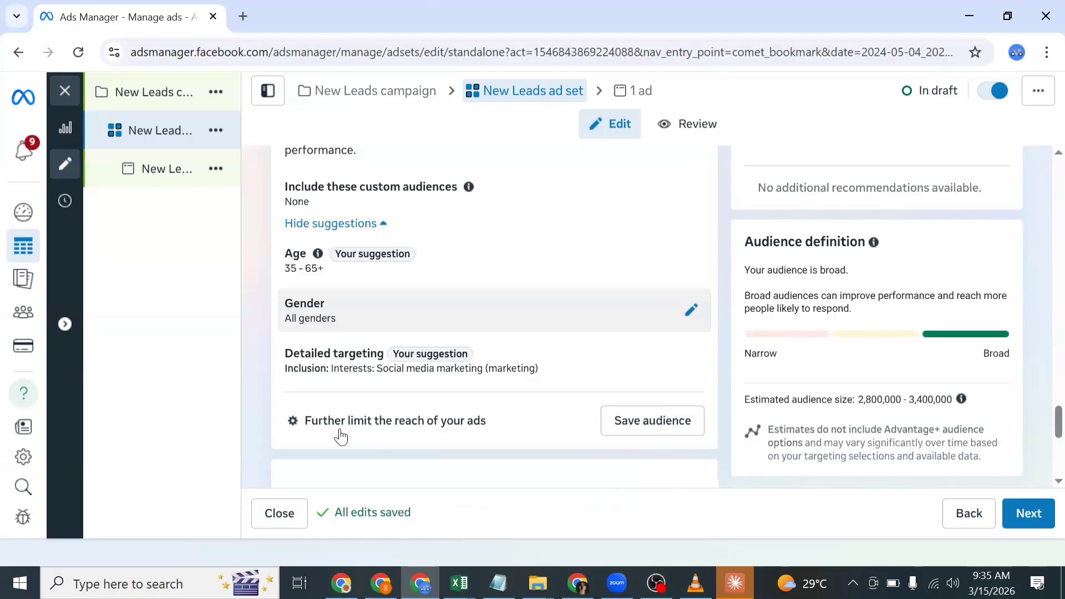
pyautogui.scroll(-2, 638, 280)
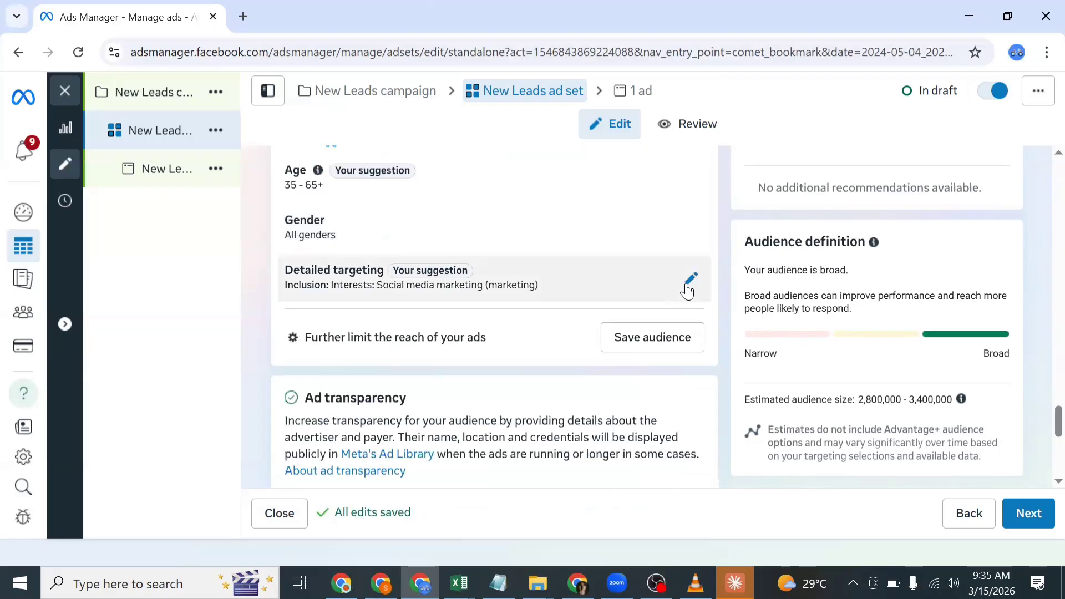
pyautogui.scroll(-3, 668, 274)
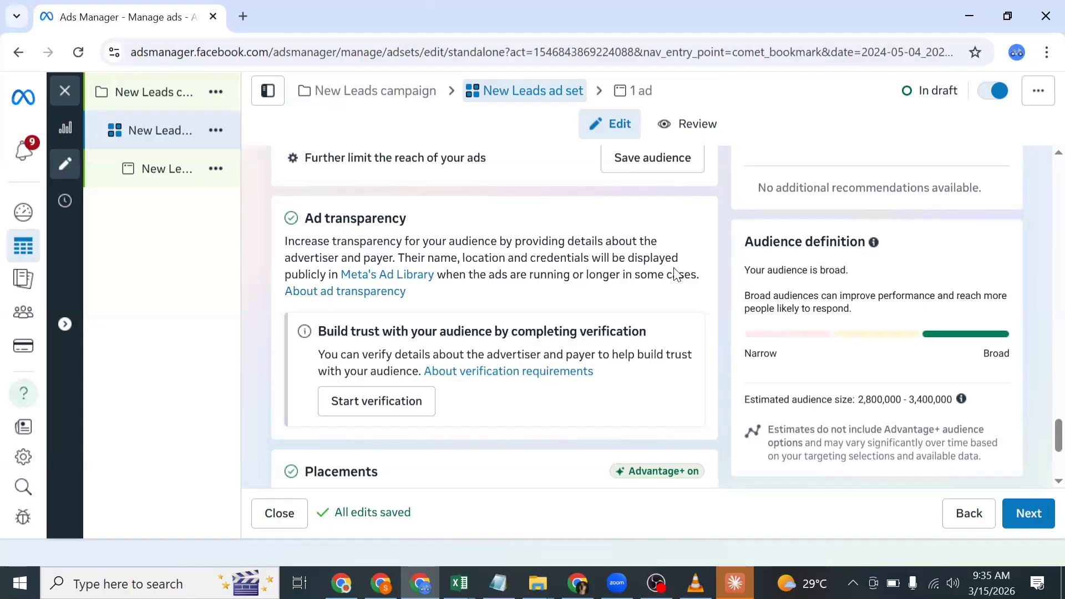
pyautogui.scroll(2, 675, 273)
pyautogui.scroll(3, 612, 306)
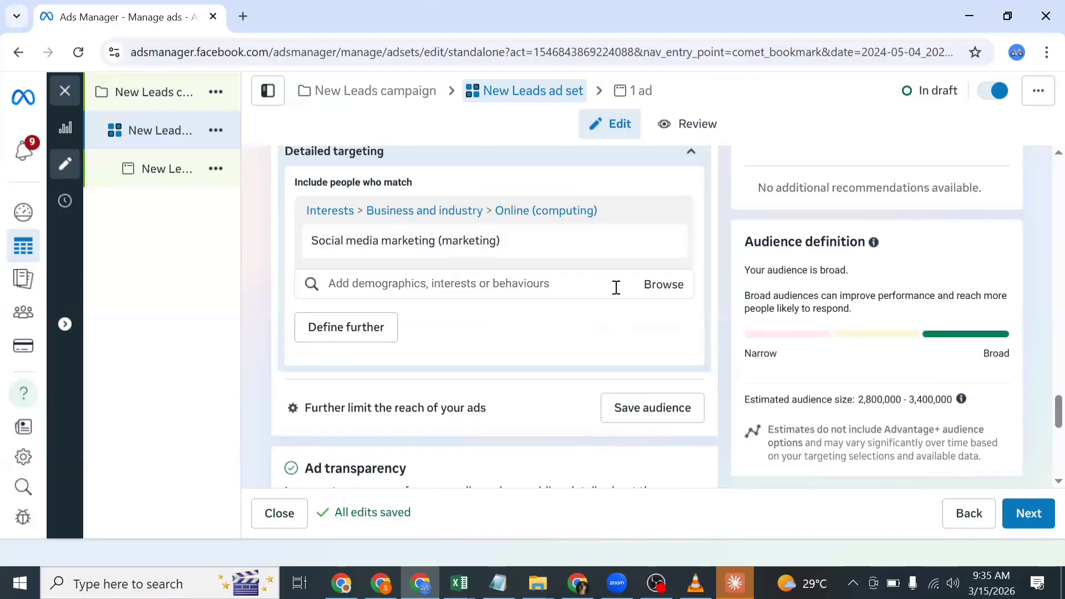
pyautogui.click(598, 285)
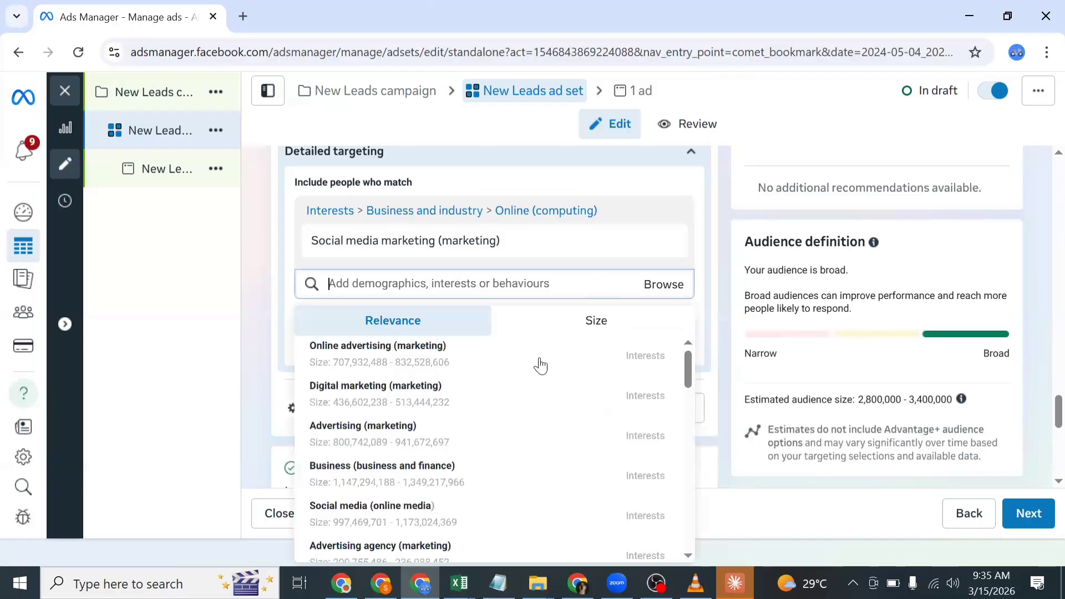
# Step: Examine the targeting suggestions related to Social media marketing, comparing the audience size of each interest and job title
pyautogui.scroll(-1, 531, 488)
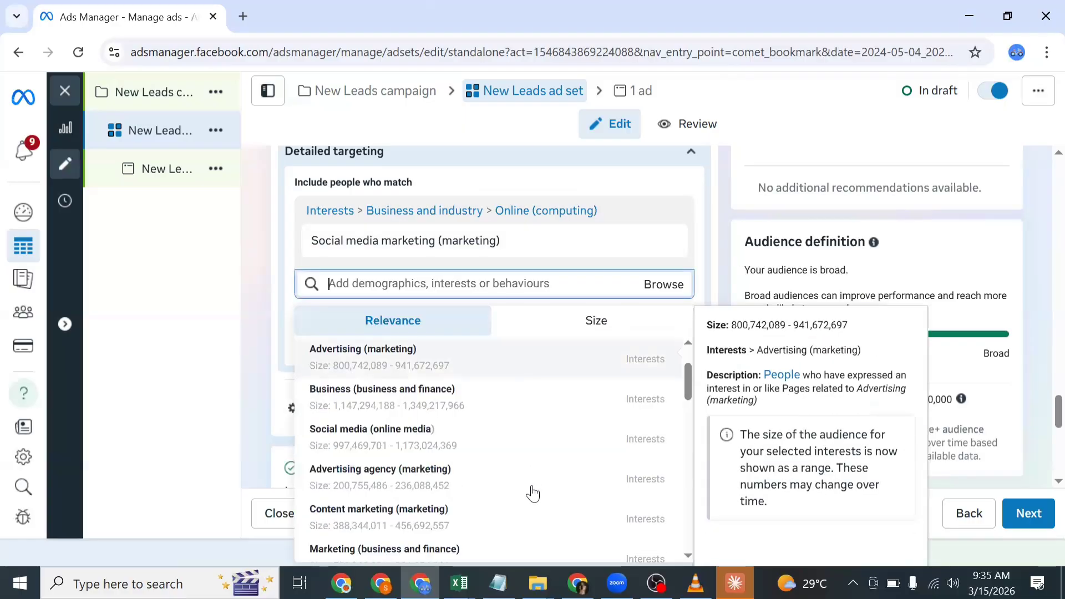
pyautogui.scroll(-2, 532, 493)
pyautogui.scroll(-2, 532, 493)
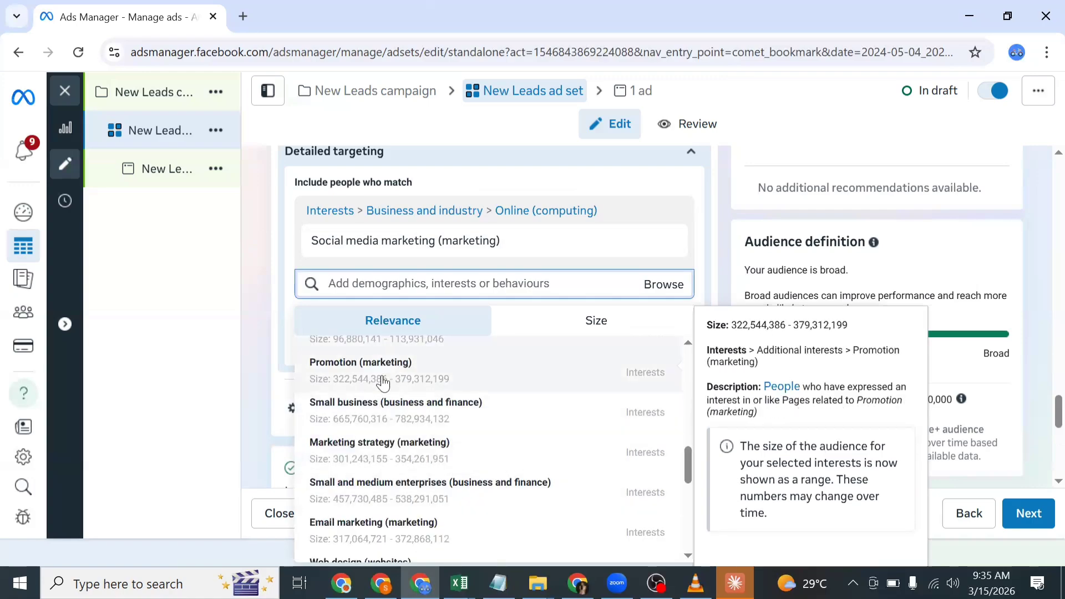
pyautogui.scroll(1, 388, 404)
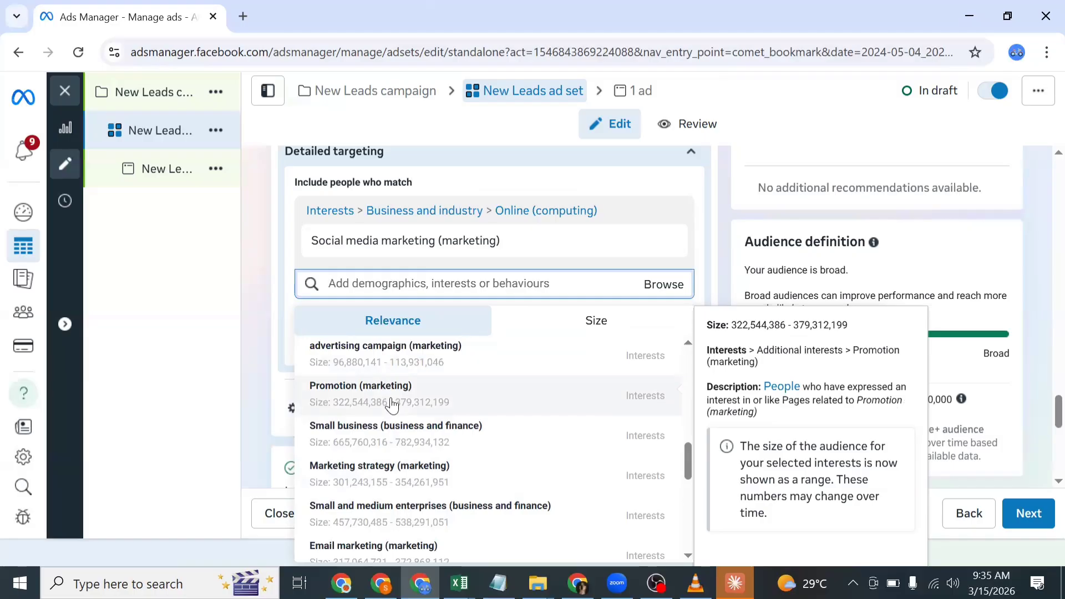
pyautogui.scroll(-3, 396, 421)
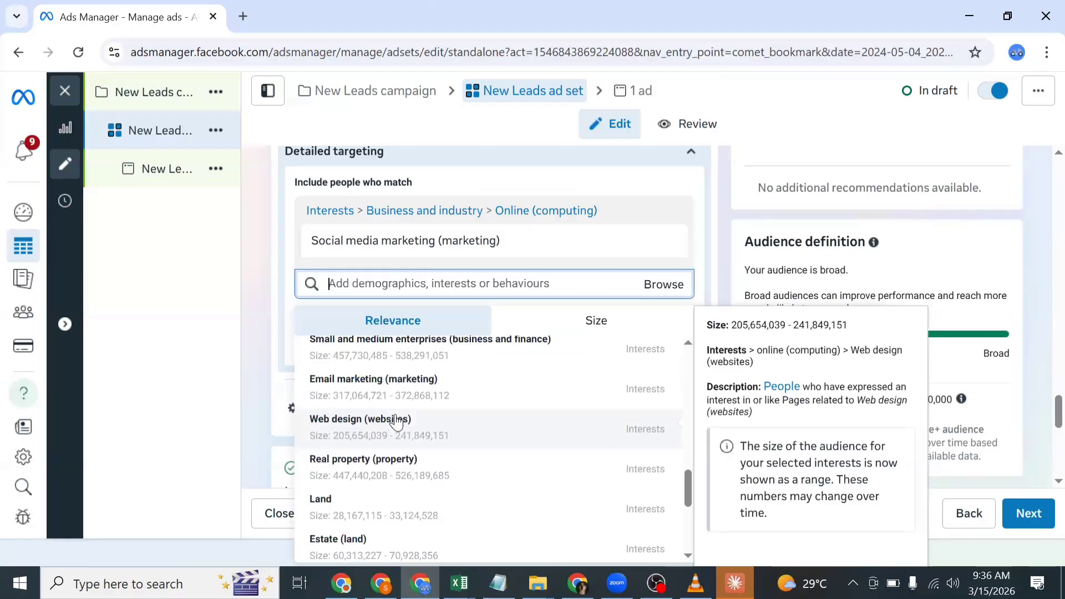
pyautogui.scroll(-3, 396, 424)
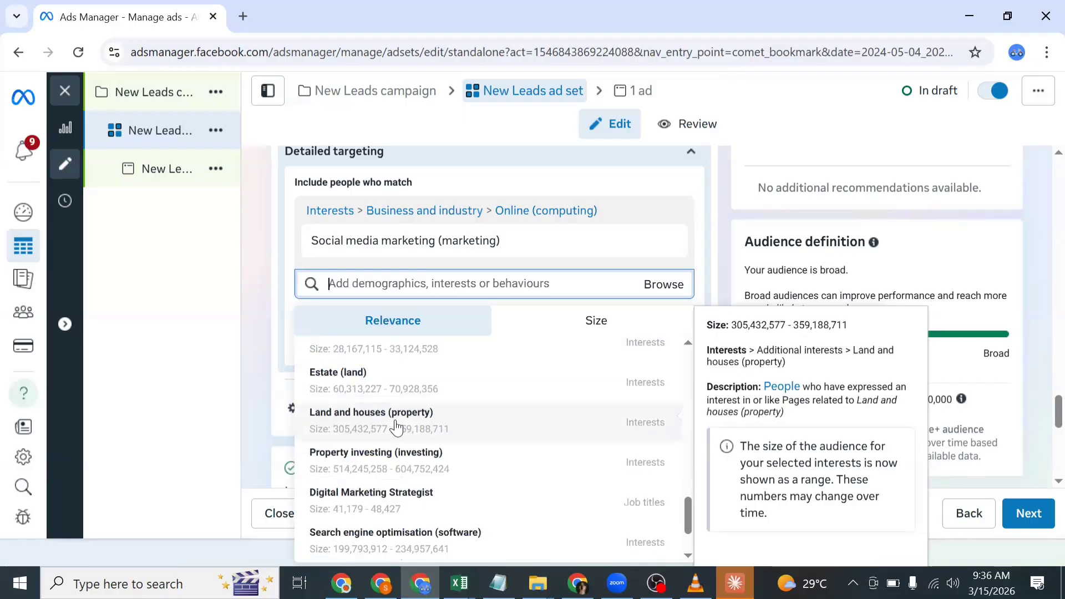
pyautogui.scroll(-1, 397, 430)
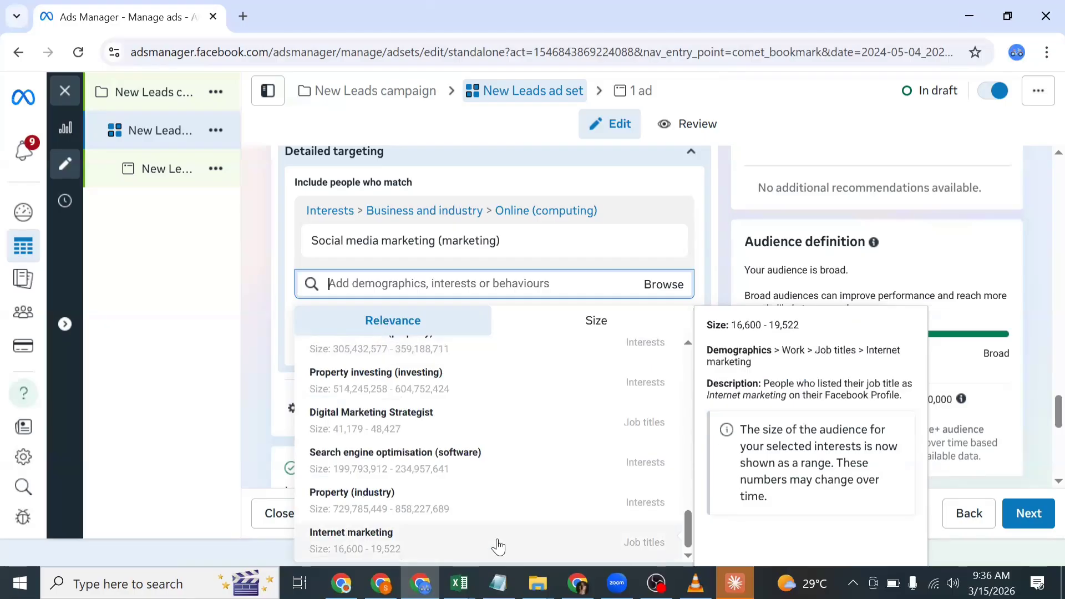
pyautogui.scroll(2, 498, 542)
pyautogui.scroll(5, 498, 542)
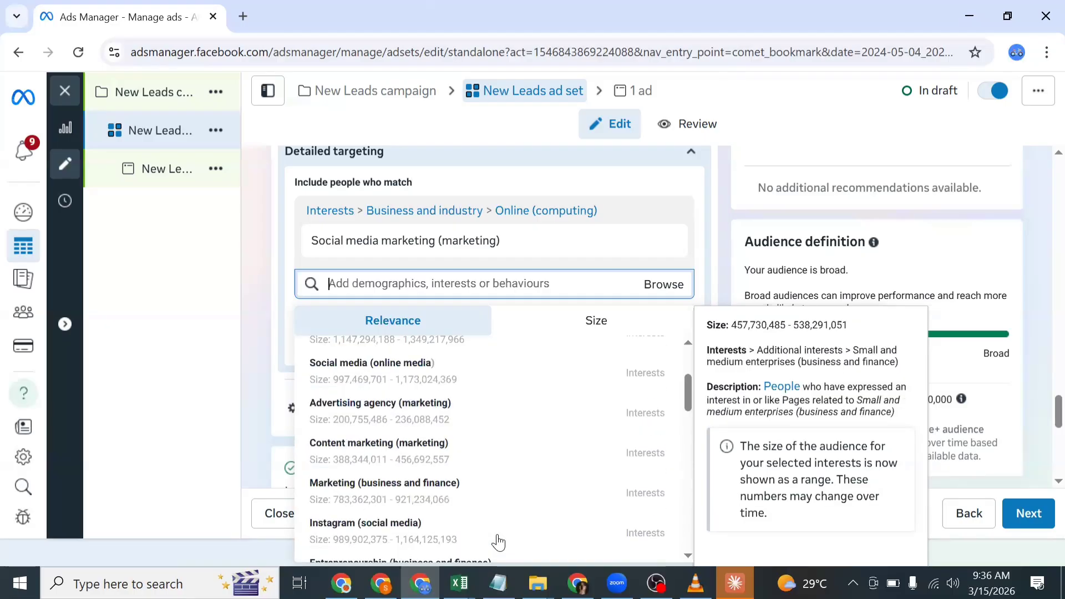
pyautogui.scroll(3, 498, 542)
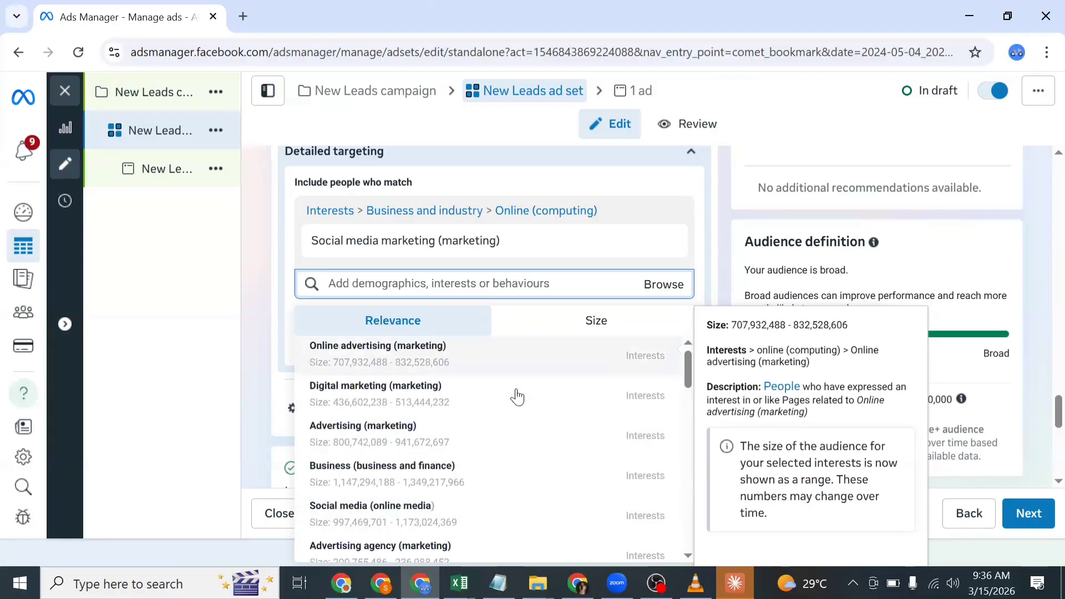
pyautogui.scroll(-5, 519, 432)
pyautogui.scroll(-3, 519, 480)
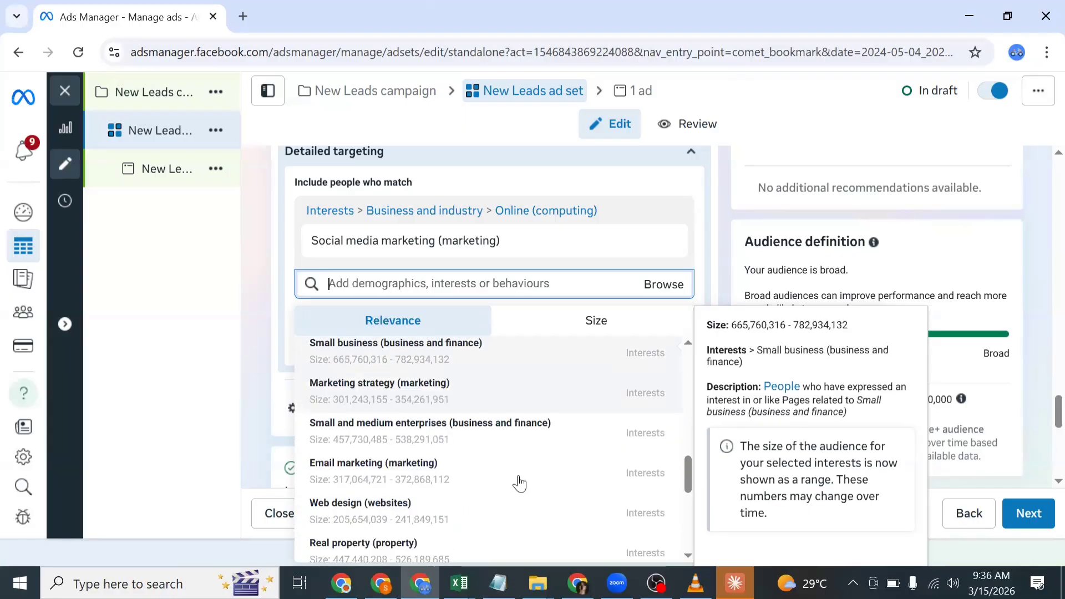
pyautogui.scroll(-3, 519, 483)
pyautogui.scroll(-2, 513, 489)
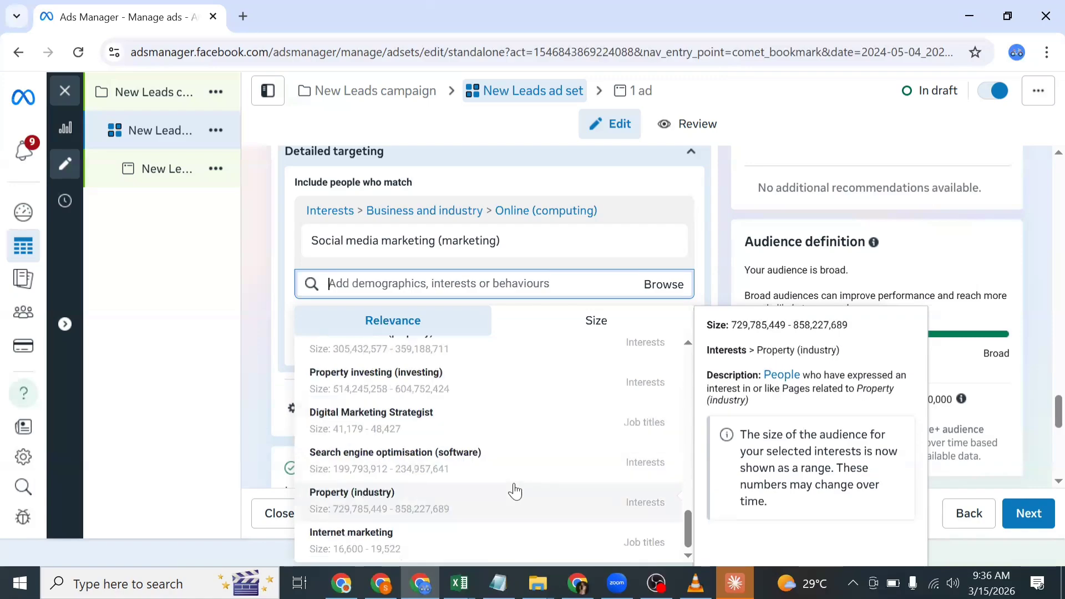
pyautogui.scroll(2, 538, 550)
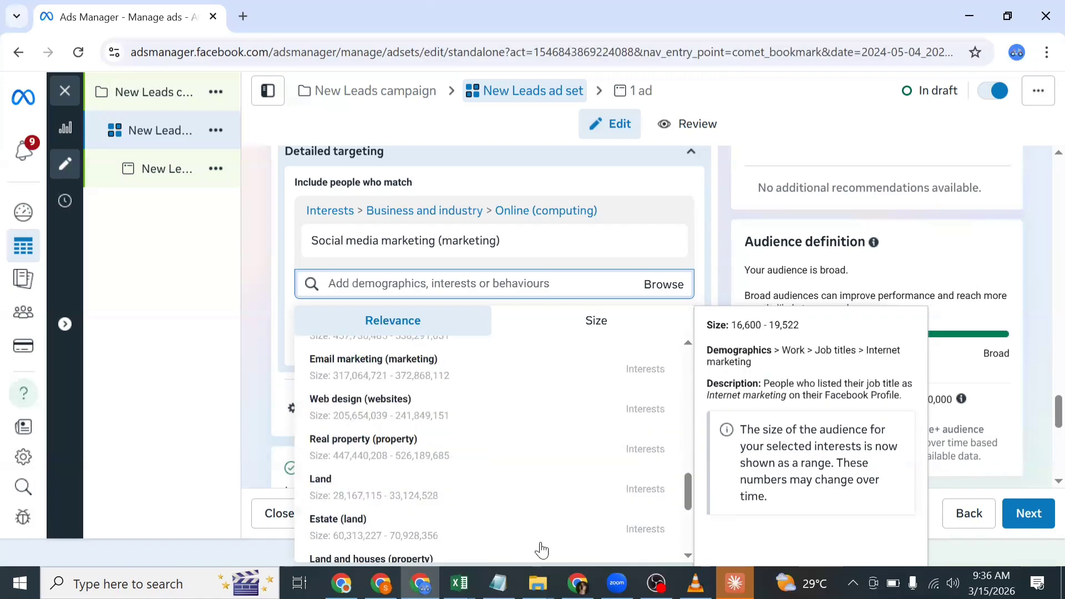
pyautogui.scroll(3, 542, 536)
pyautogui.scroll(3, 543, 537)
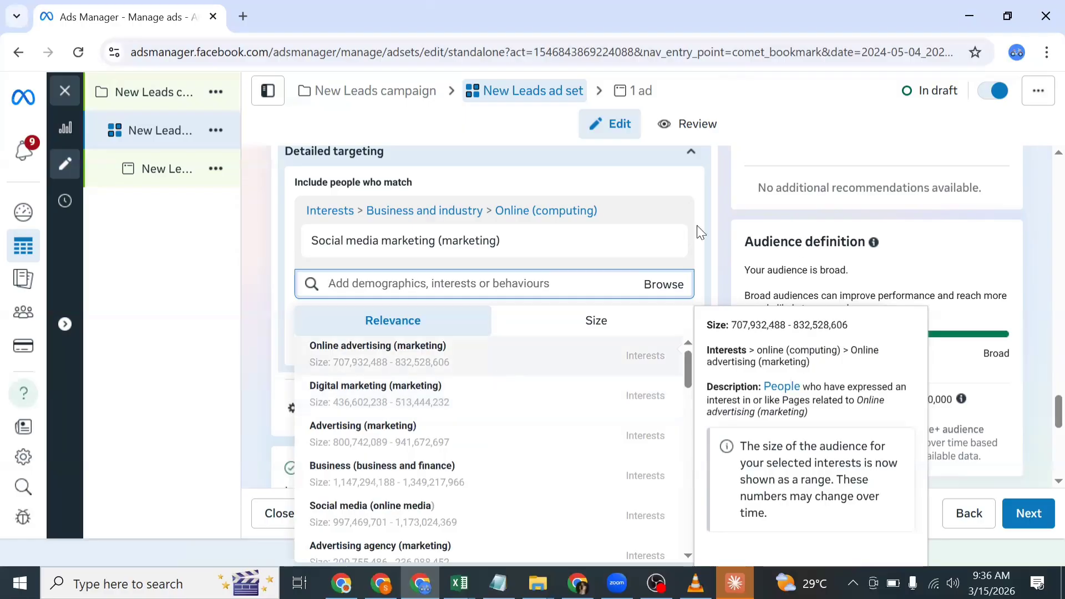
# Step: Remove the Social media marketing (marketing) interest from the detailed targeting and dismiss the suggestion list
pyautogui.moveTo(660, 246)
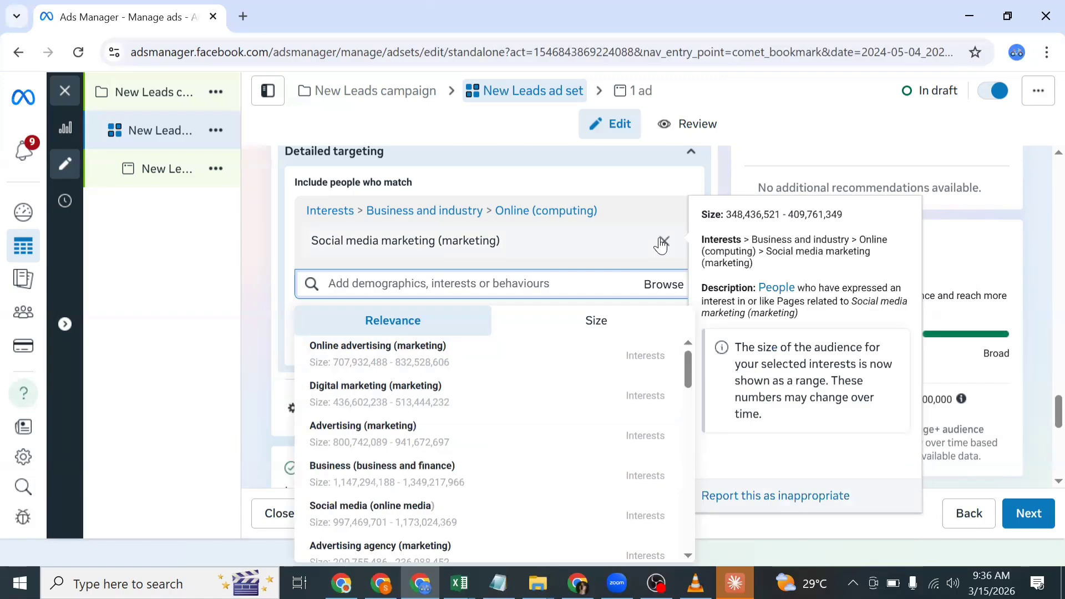
pyautogui.click(663, 241)
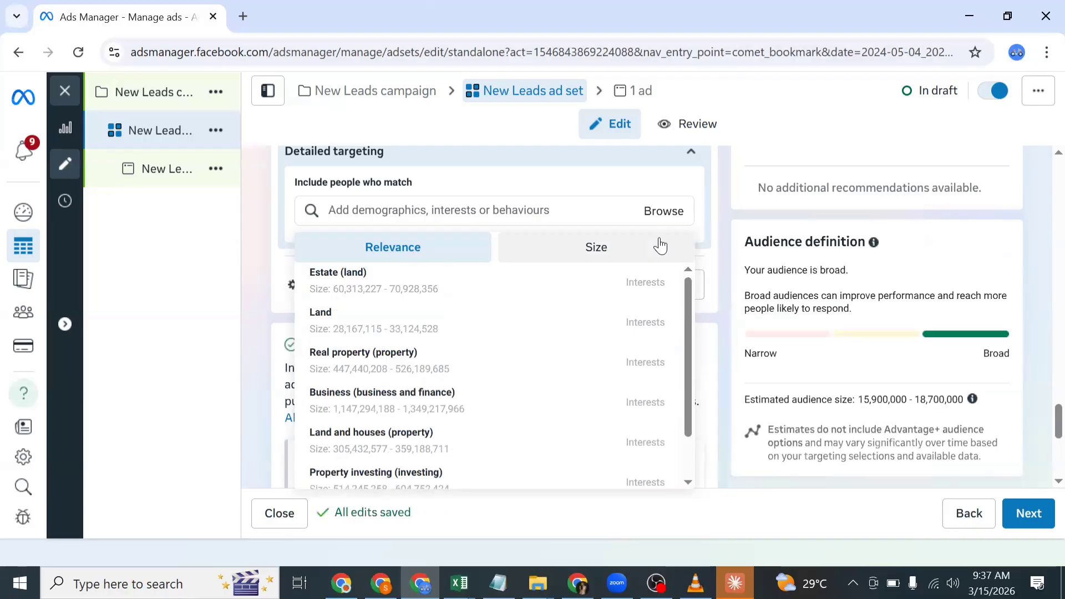
pyautogui.scroll(4, 613, 187)
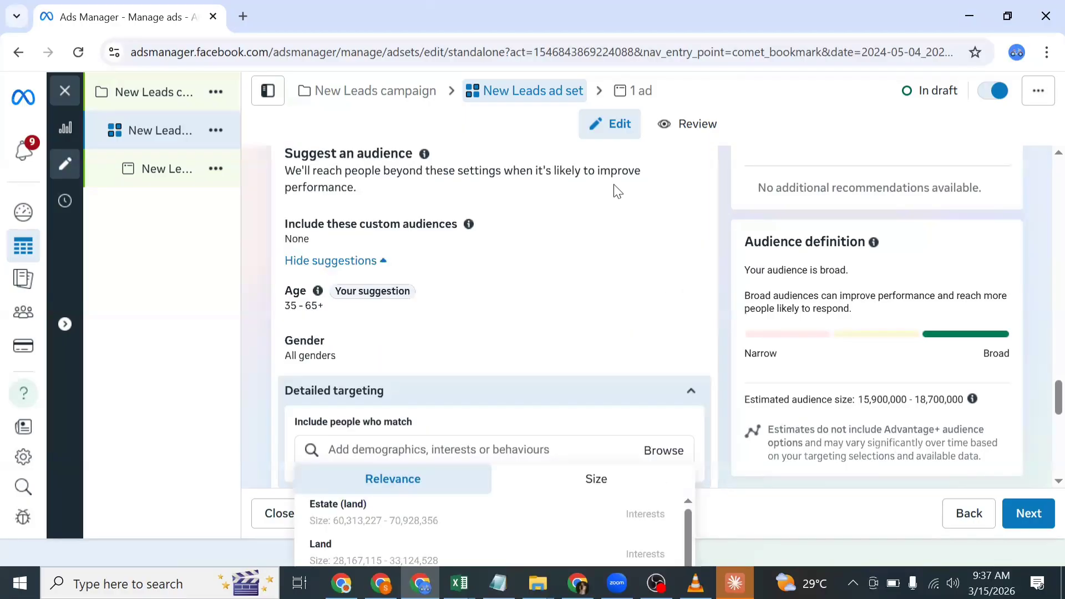
pyautogui.scroll(3, 524, 256)
pyautogui.scroll(-3, 532, 238)
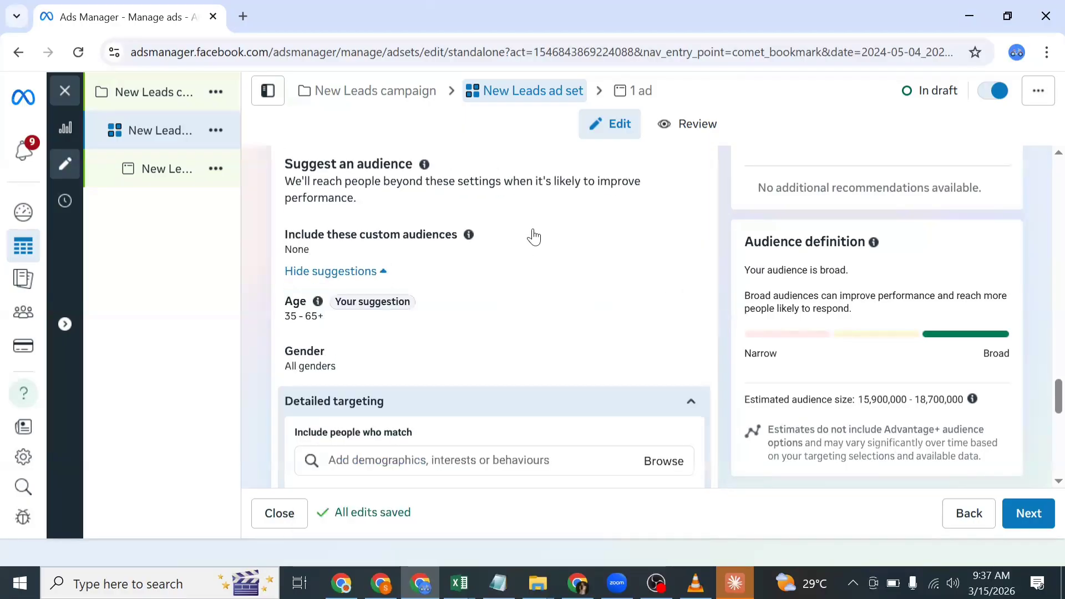
pyautogui.scroll(-1, 530, 252)
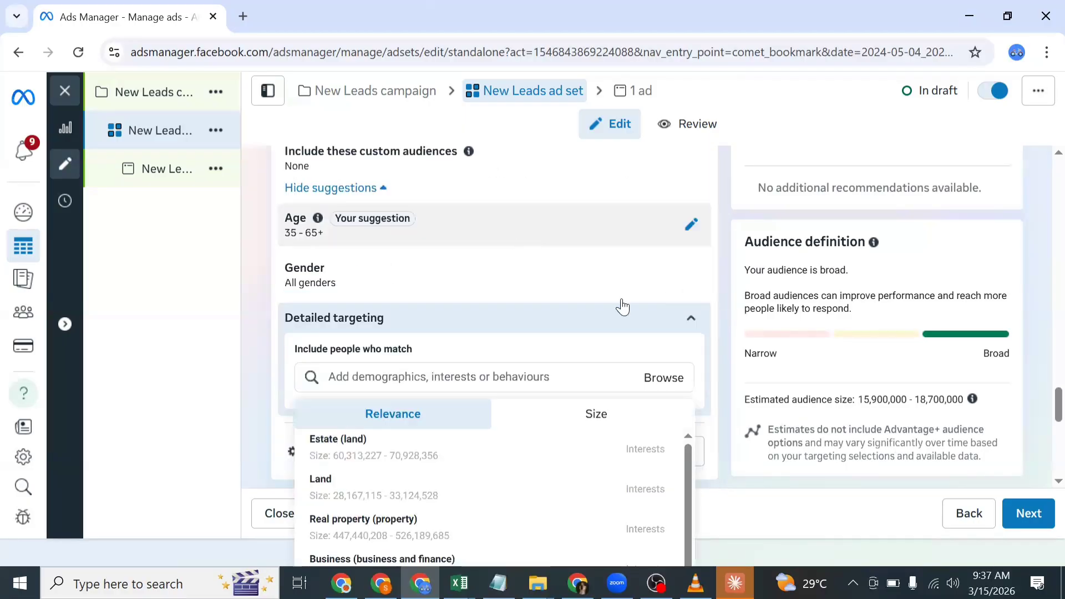
pyautogui.click(577, 381)
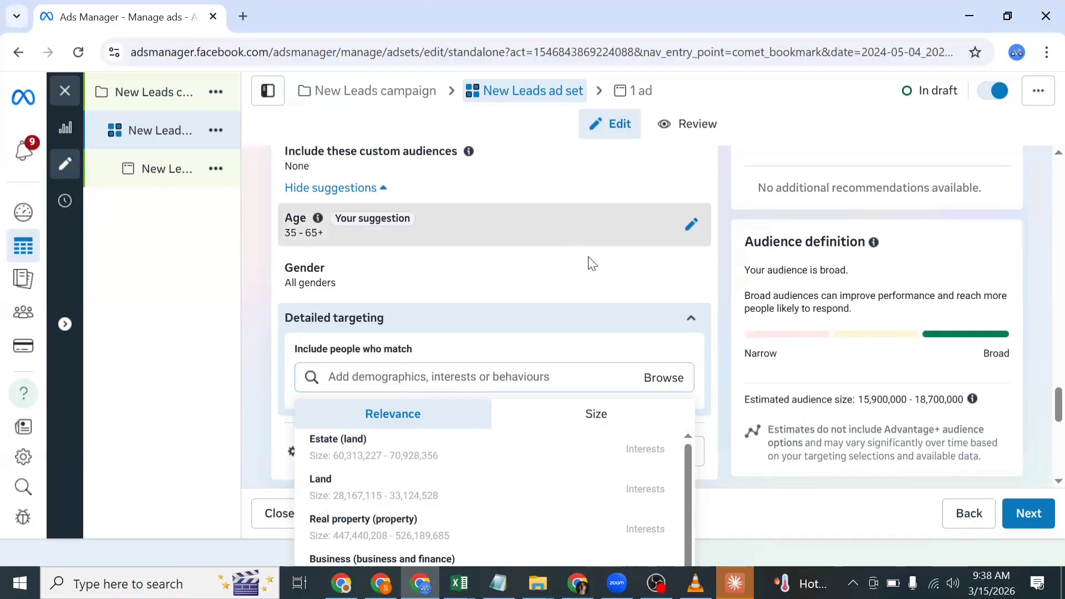
pyautogui.click(571, 265)
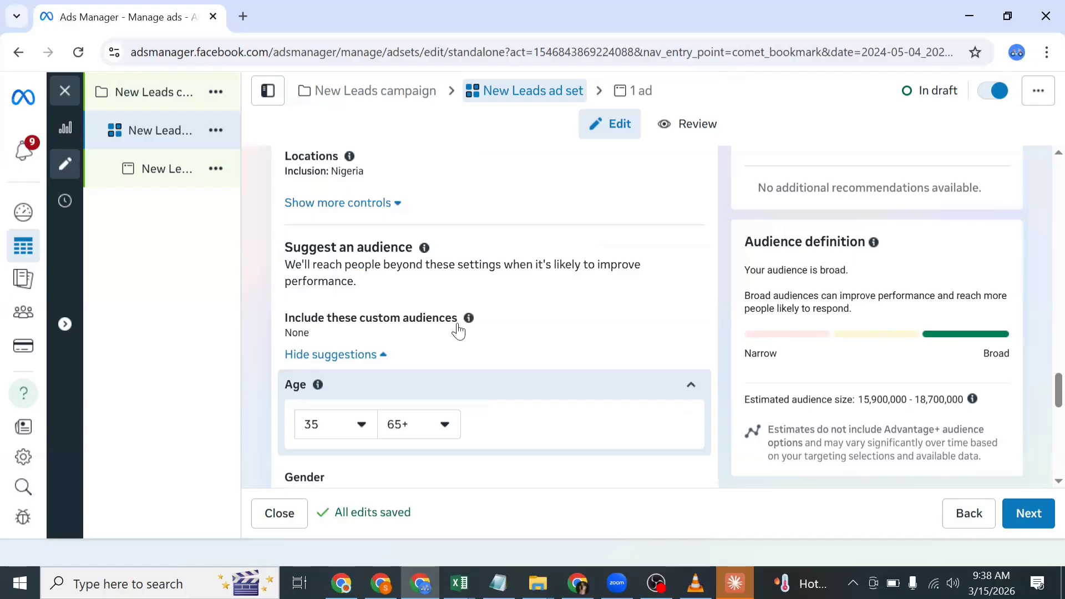
# Step: Look over the ad set's schedule and audience sections and read the explanation of the audience's Advantage+ label
pyautogui.scroll(-10, 438, 308)
pyautogui.scroll(4, 439, 305)
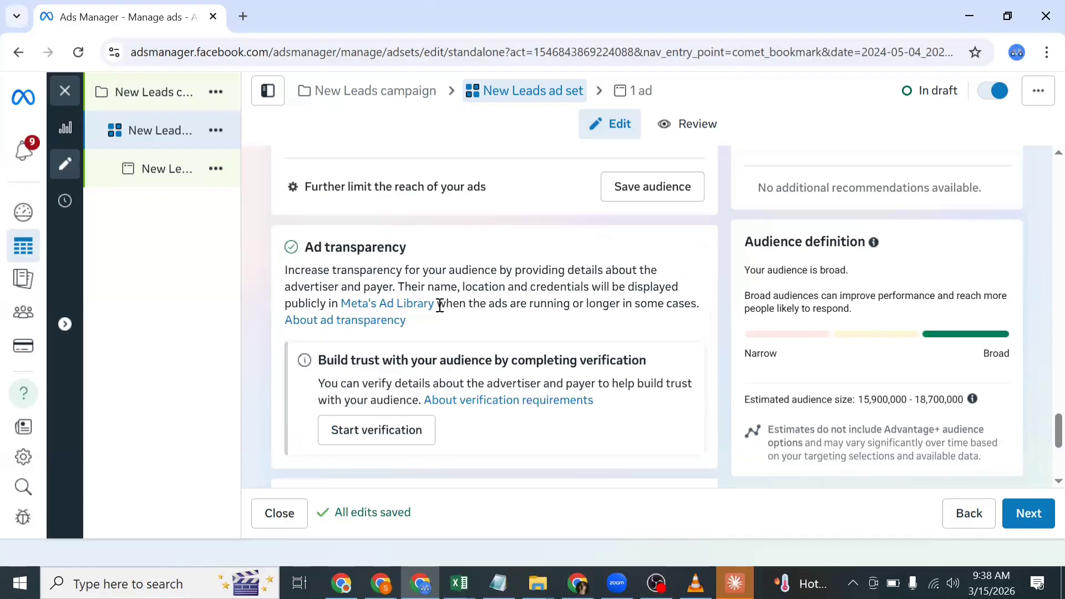
pyautogui.scroll(5, 440, 308)
pyautogui.scroll(3, 440, 314)
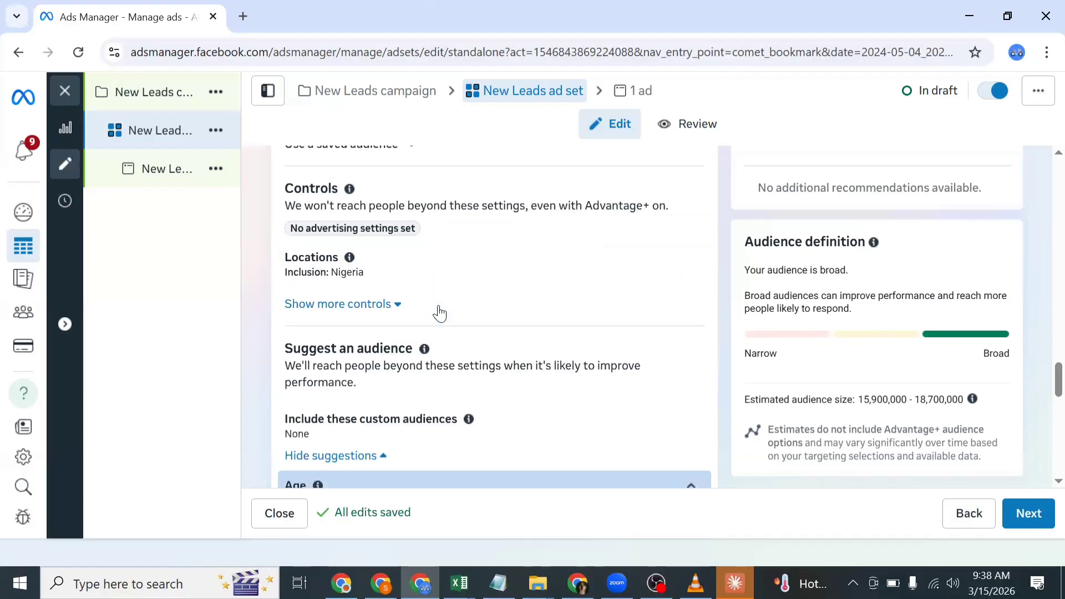
pyautogui.scroll(5, 438, 311)
pyautogui.scroll(1, 606, 299)
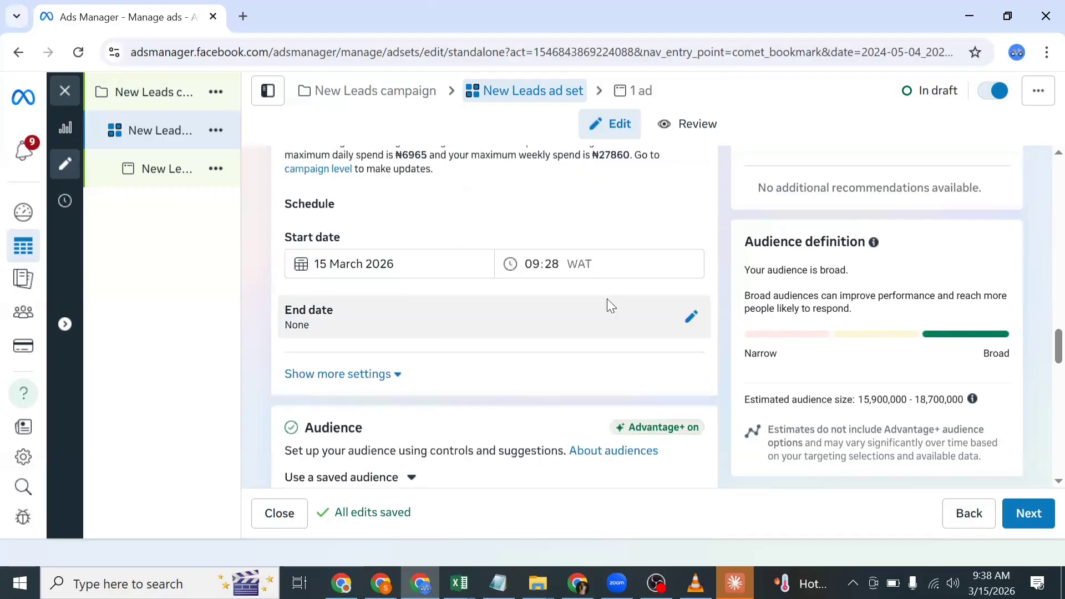
pyautogui.scroll(-3, 644, 268)
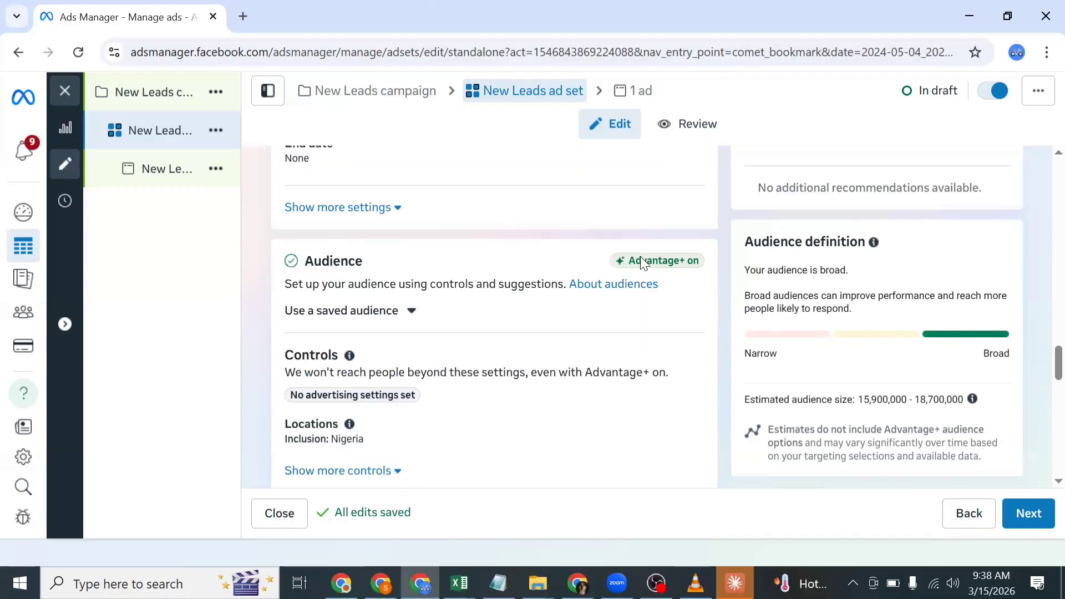
pyautogui.moveTo(659, 267)
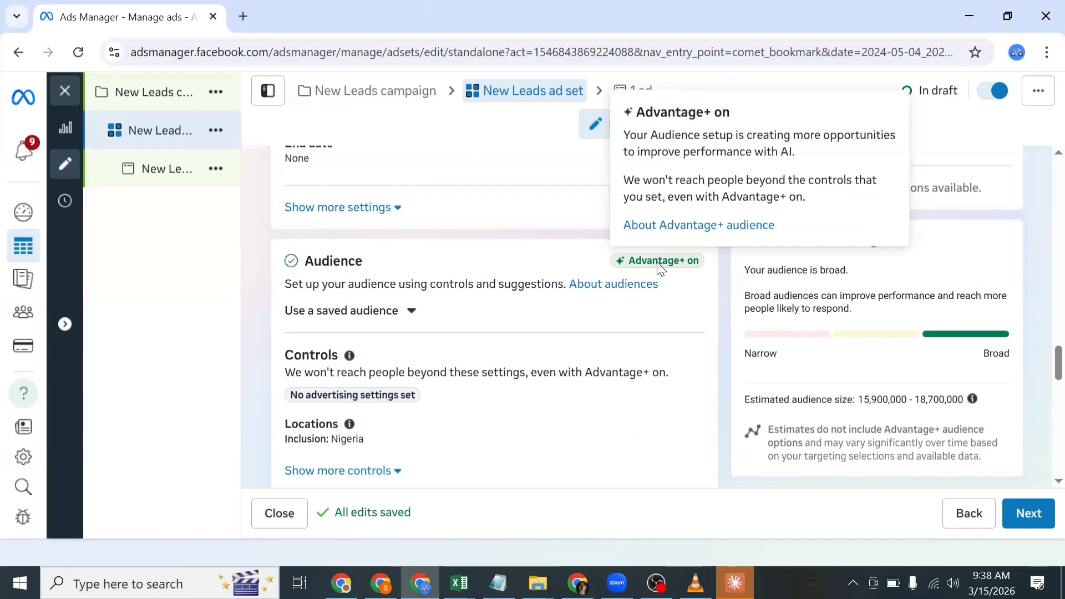
# Step: Review the audience's location, age, gender and detailed targeting settings, and reread the Advantage+ explanation about audience controls
pyautogui.scroll(-4, 658, 269)
pyautogui.scroll(-3, 655, 275)
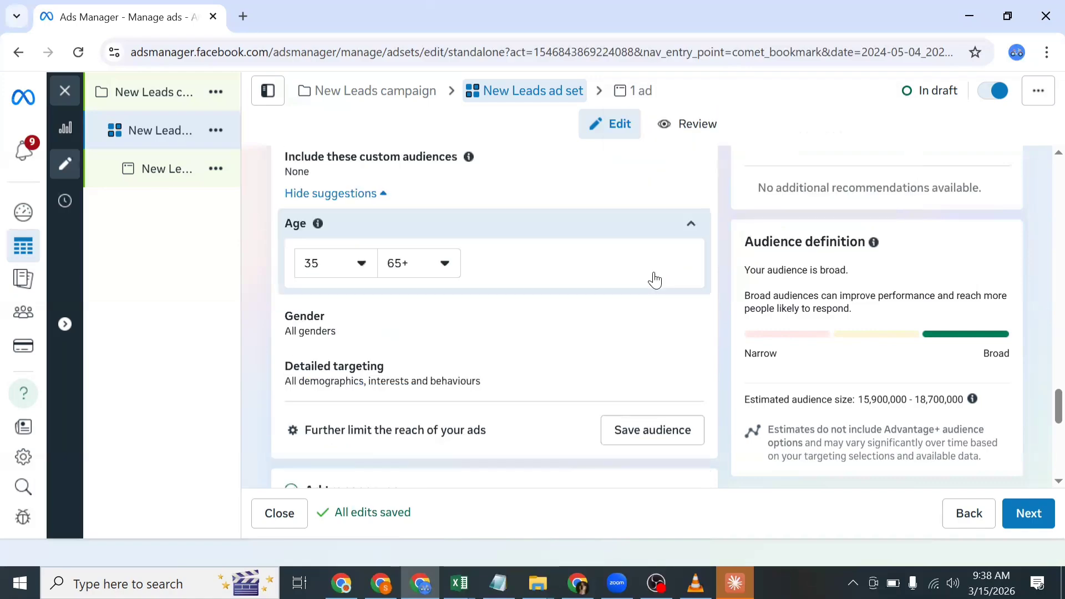
pyautogui.scroll(-3, 649, 283)
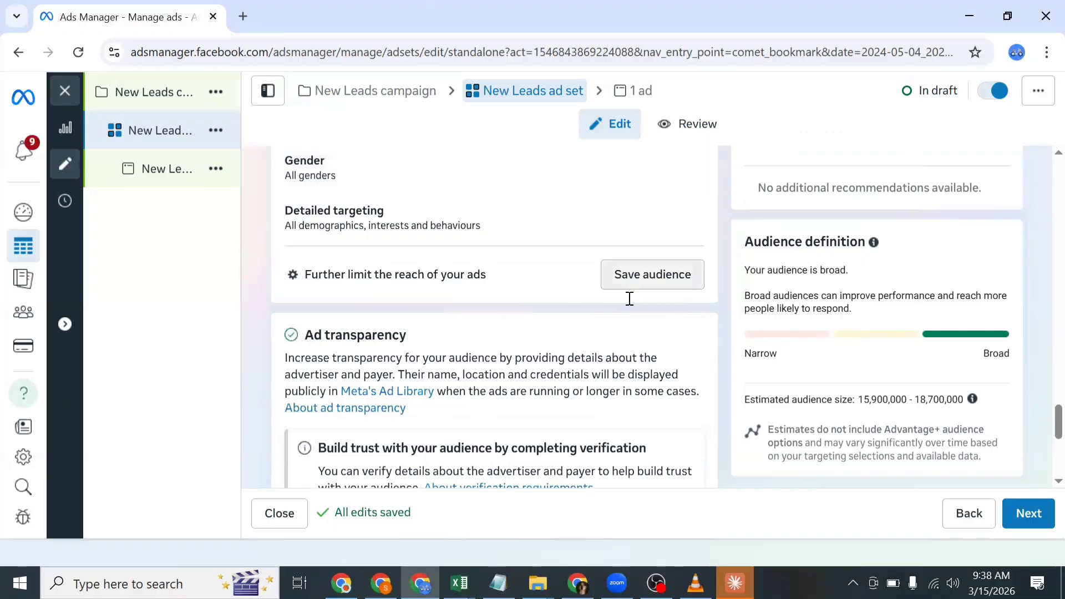
pyautogui.scroll(-3, 628, 299)
pyautogui.scroll(3, 627, 303)
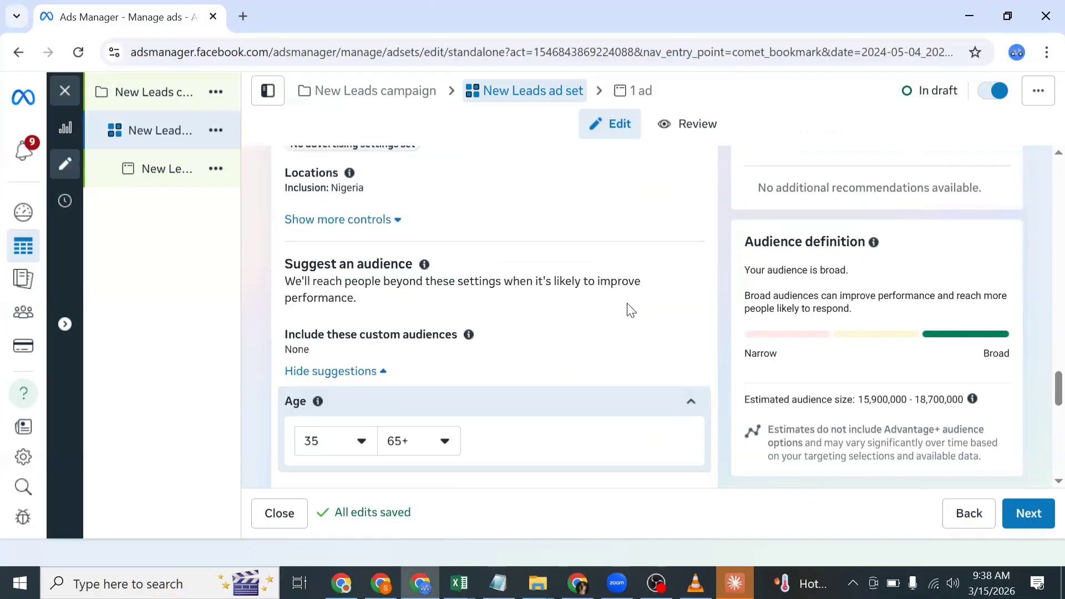
pyautogui.scroll(3, 414, 174)
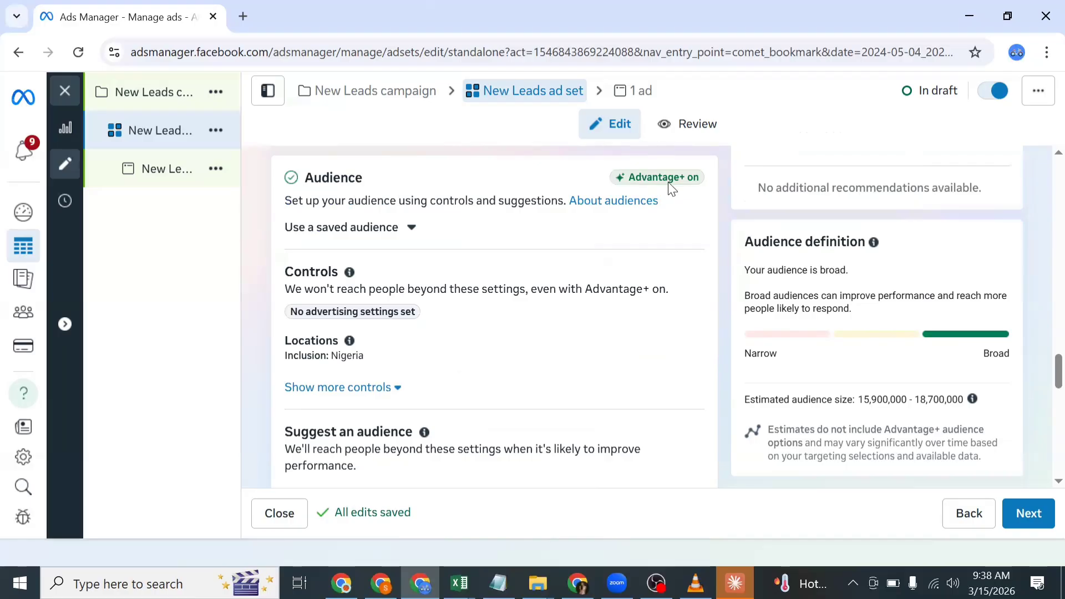
pyautogui.moveTo(669, 184)
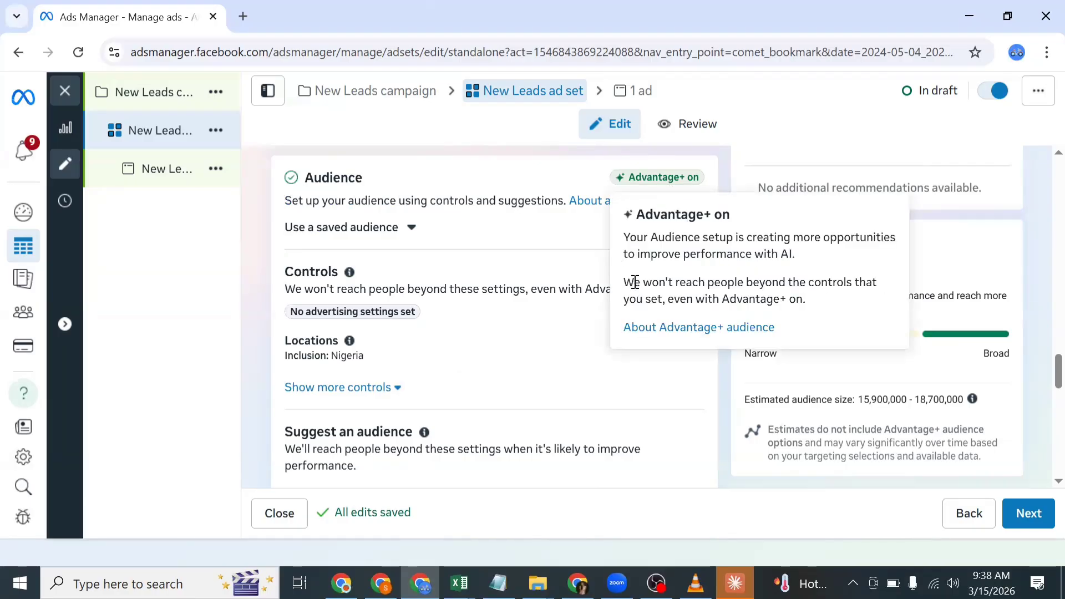
pyautogui.scroll(-5, 584, 352)
pyautogui.scroll(-1, 586, 346)
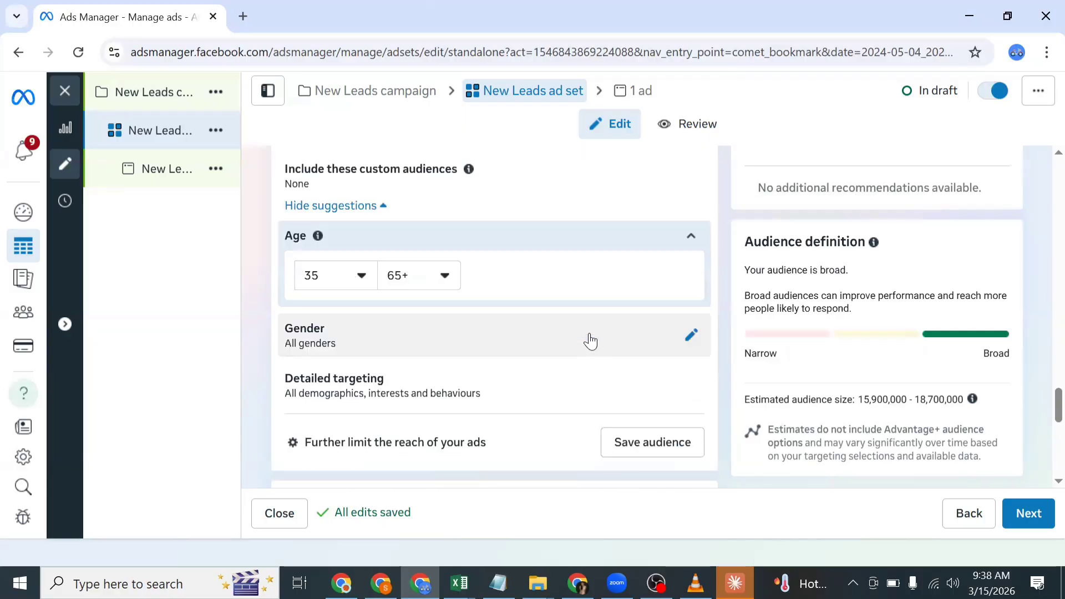
# Step: Open the audience's detailed targeting settings for editing
pyautogui.scroll(-1, 638, 276)
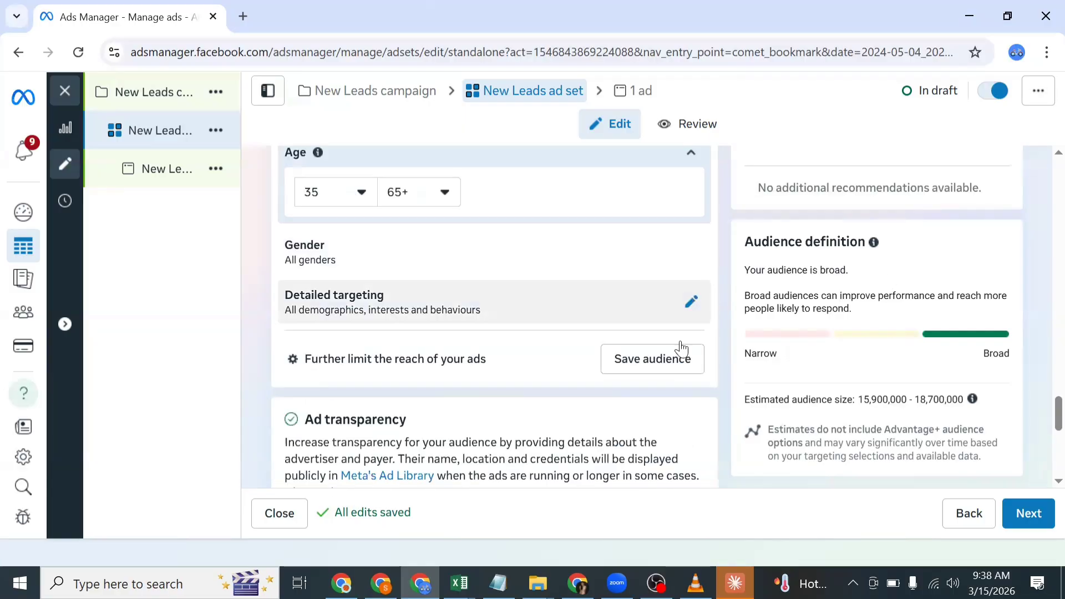
pyautogui.click(683, 308)
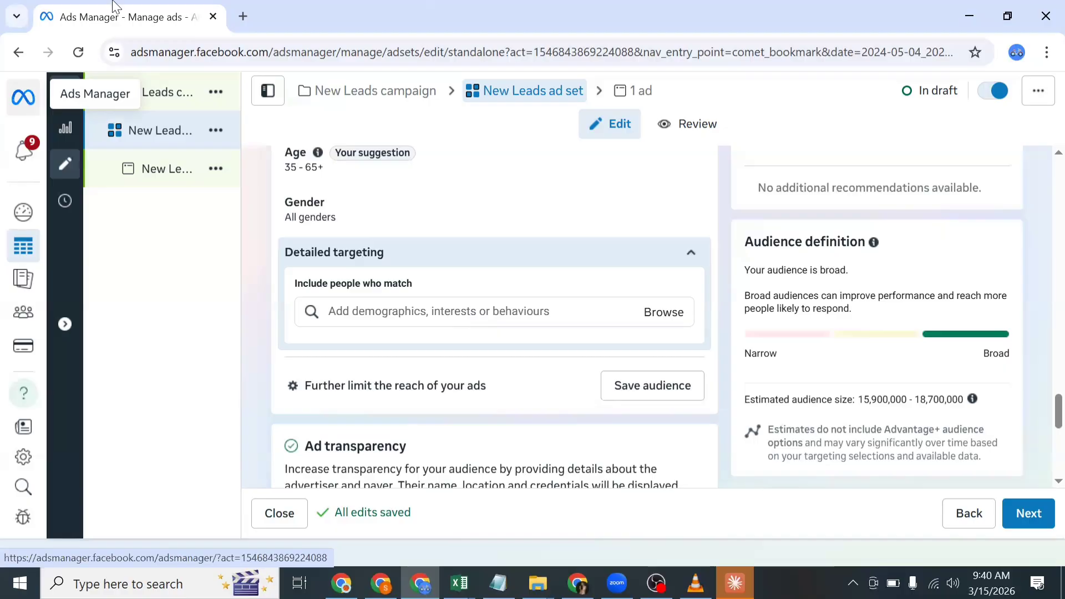
# Step: Look through the complete list of Meta business and advertising tools and open the Audiences page
pyautogui.moveTo(27, 363)
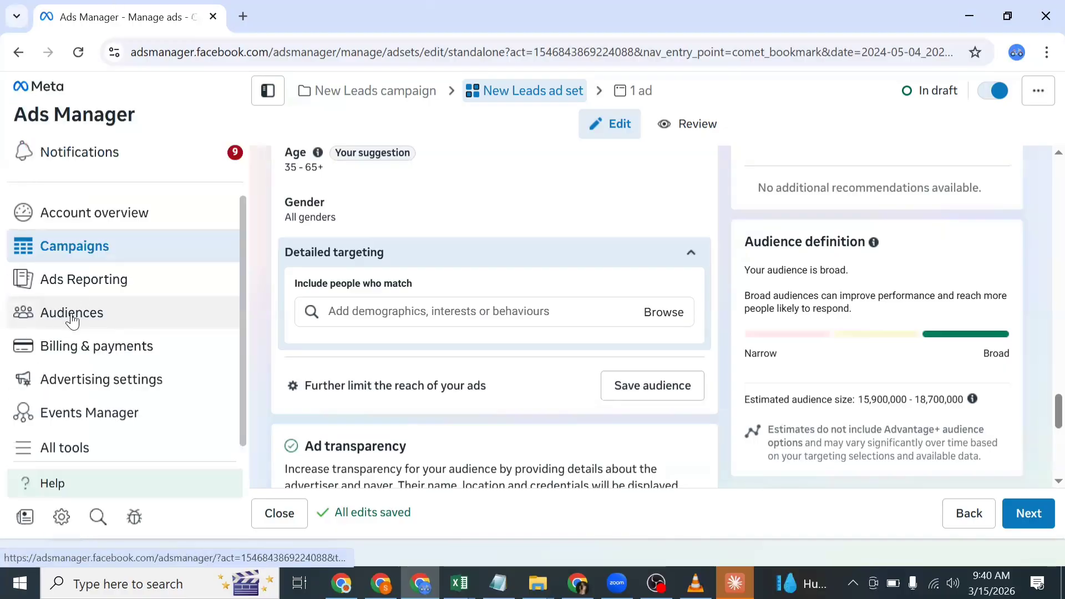
pyautogui.click(96, 453)
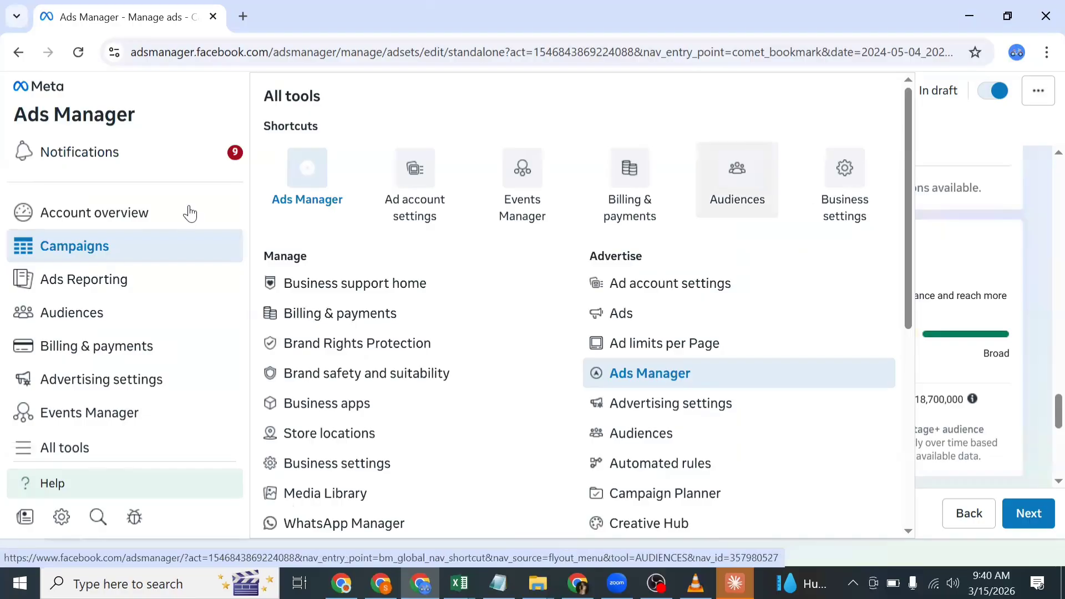
pyautogui.scroll(-4, 567, 231)
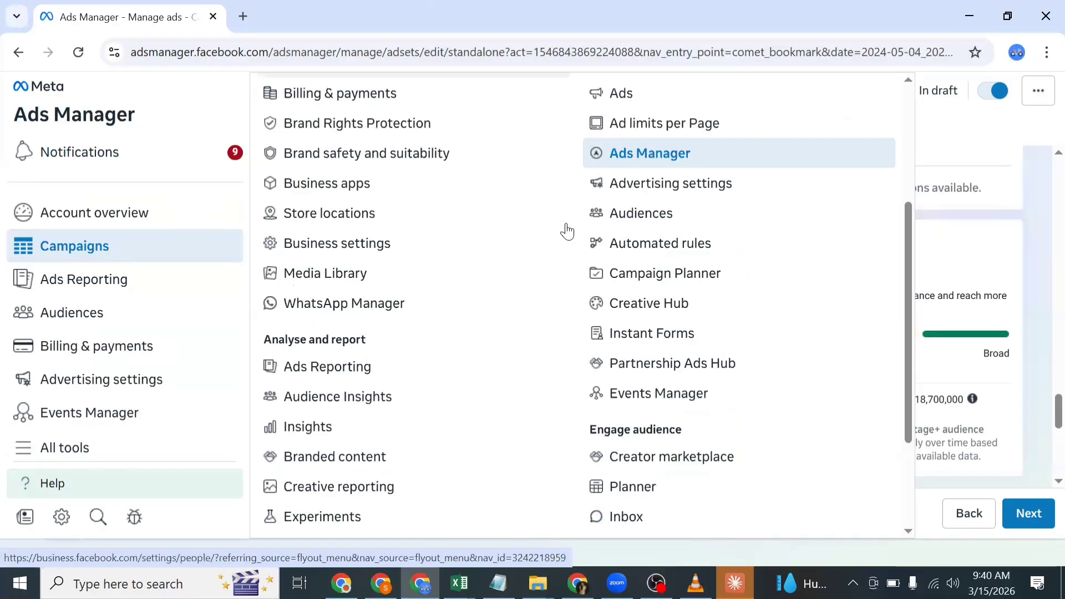
pyautogui.scroll(-2, 263, 190)
pyautogui.scroll(-1, 311, 383)
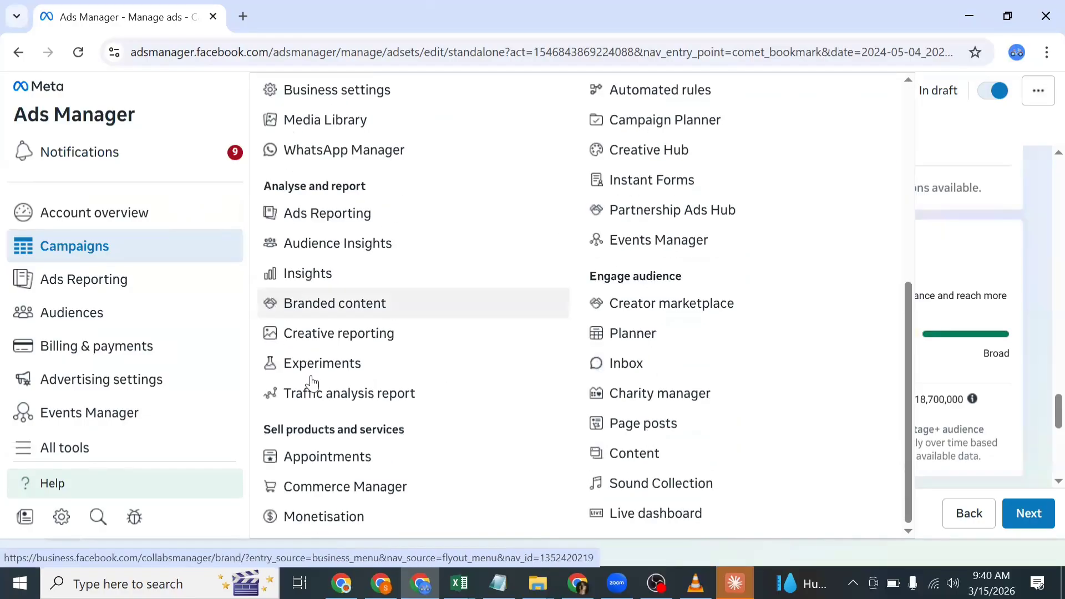
pyautogui.scroll(8, 663, 460)
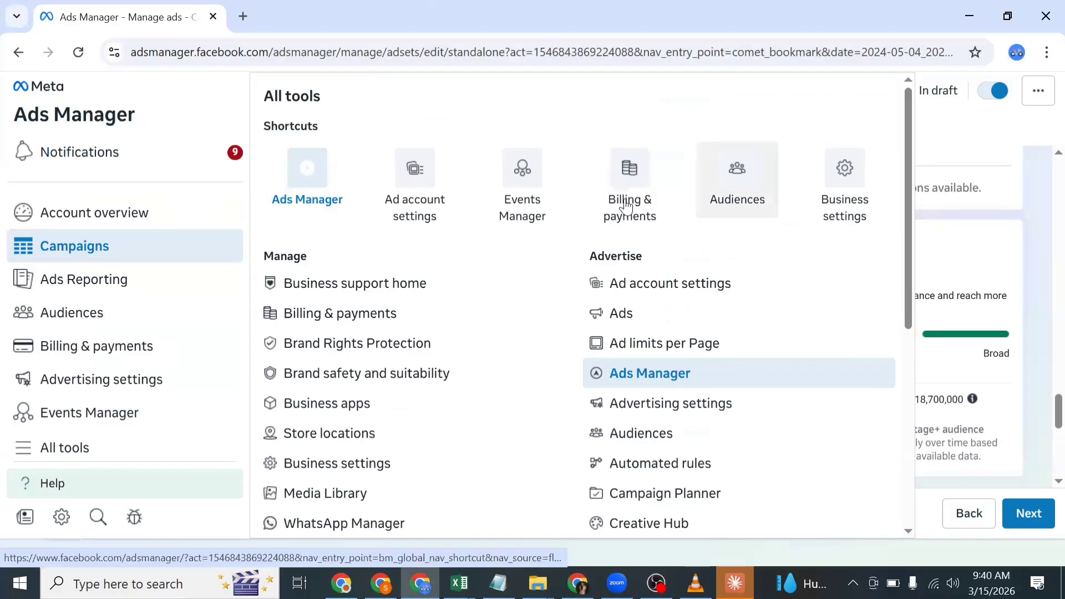
pyautogui.scroll(-1, 672, 309)
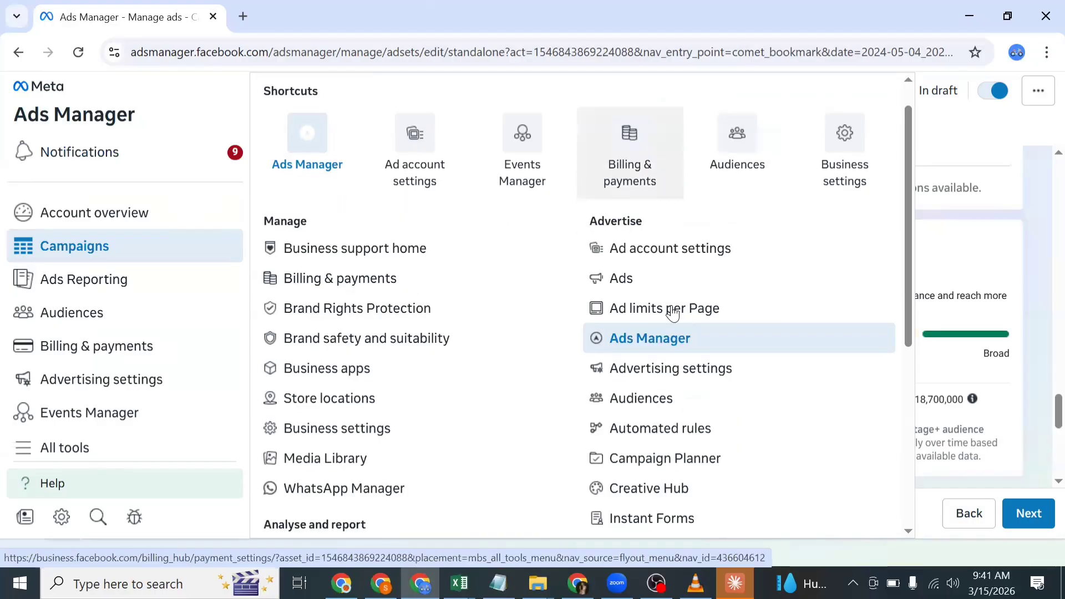
pyautogui.scroll(-6, 610, 333)
pyautogui.scroll(1, 323, 361)
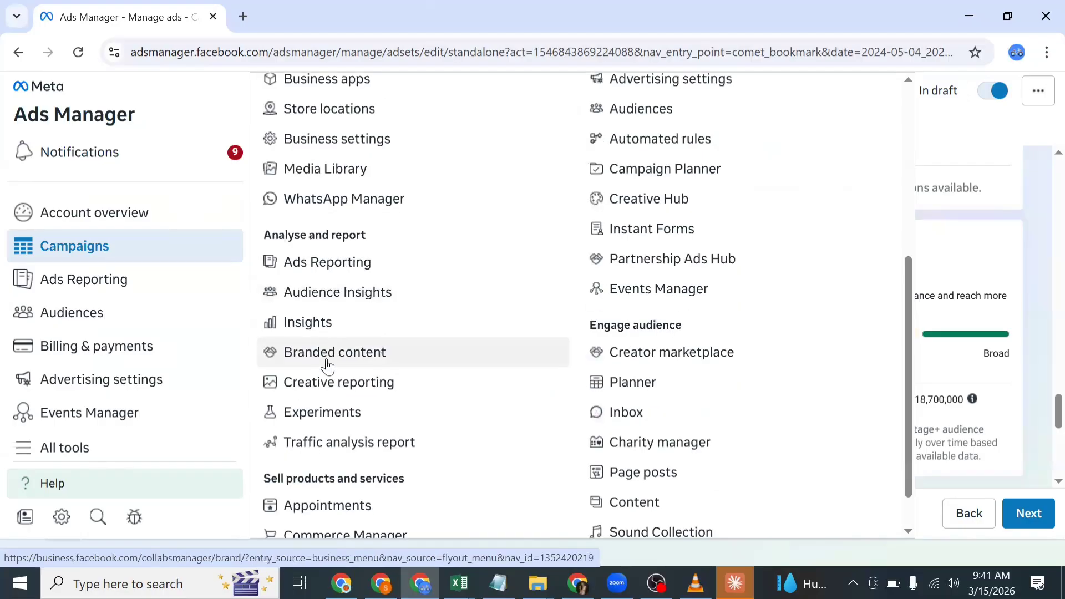
pyautogui.scroll(-1, 413, 397)
pyautogui.scroll(7, 792, 199)
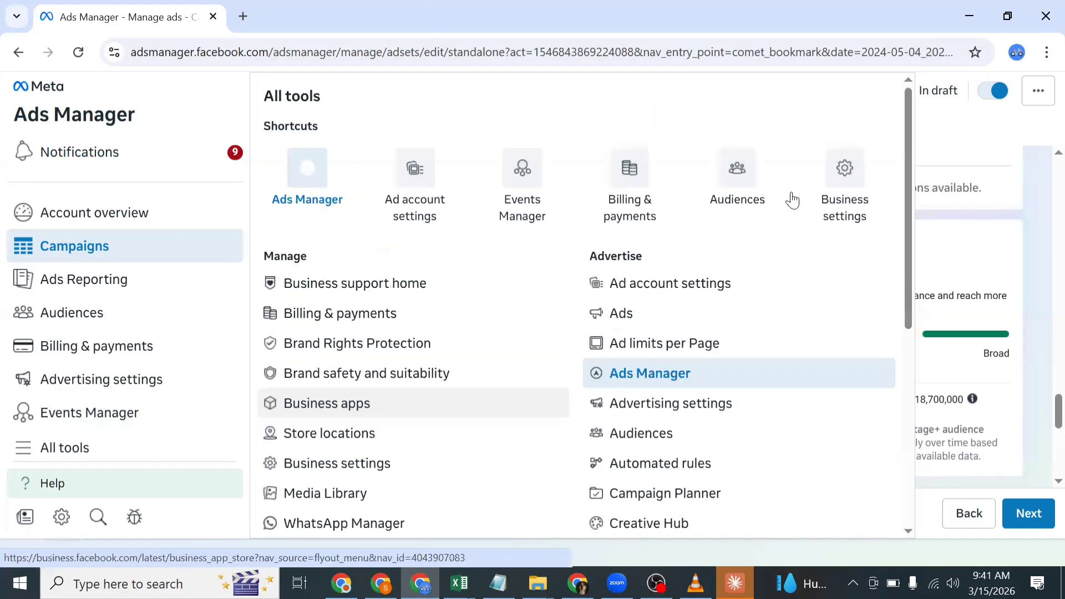
pyautogui.click(725, 183)
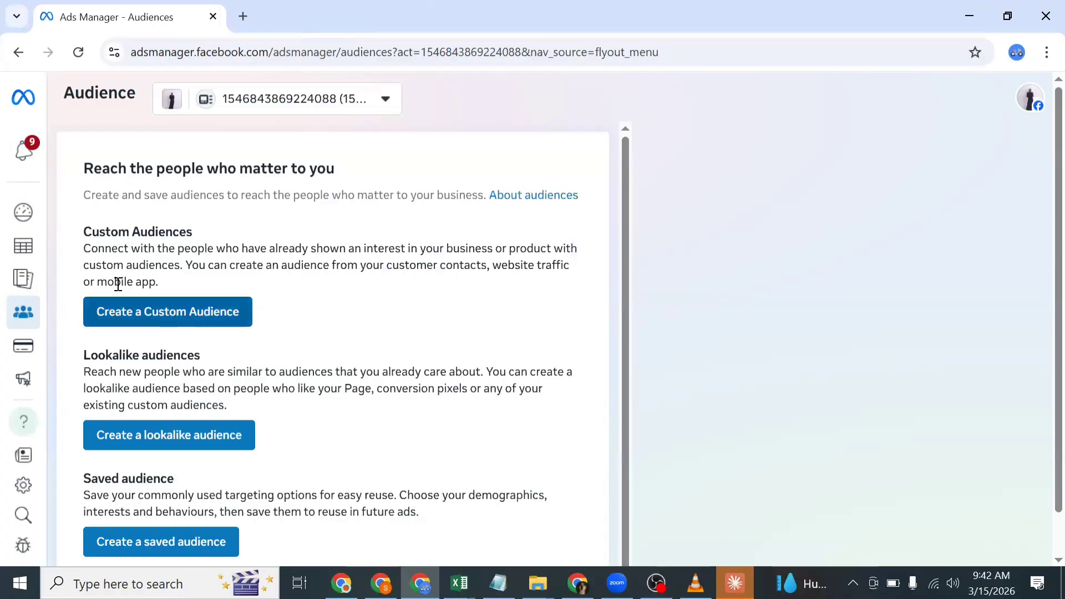
# Step: Start creating a custom audience with Facebook Page as its source, checking the source's explanation
pyautogui.click(148, 314)
pyautogui.click(185, 312)
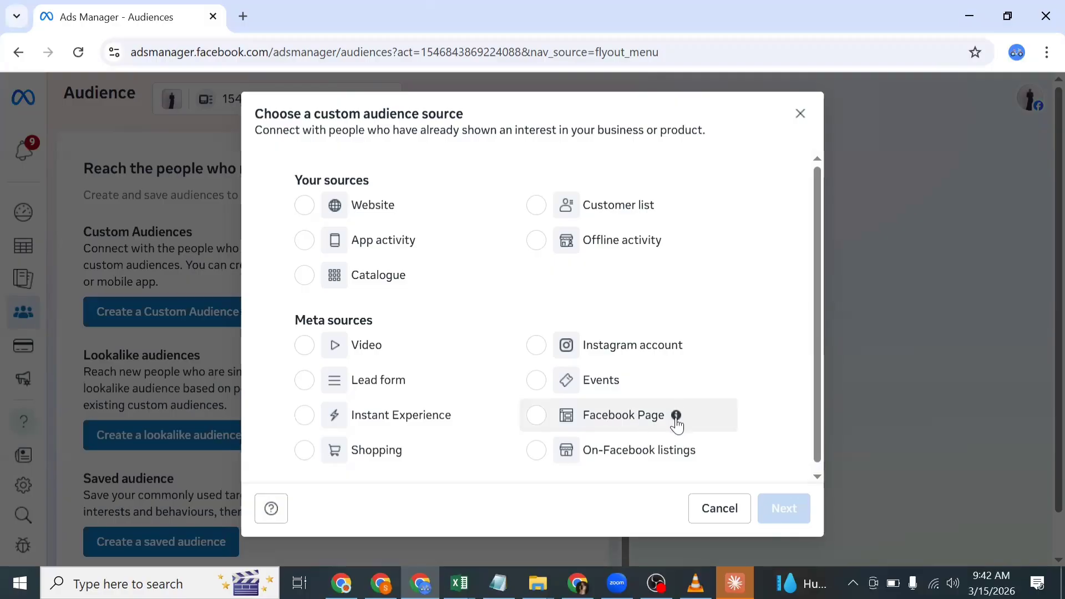
pyautogui.moveTo(677, 425)
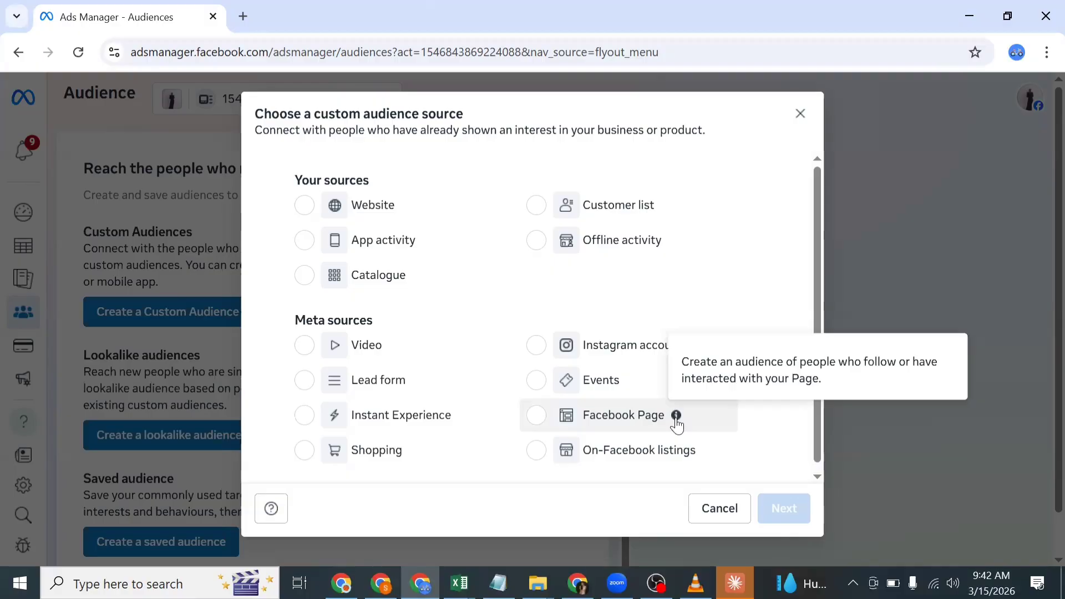
pyautogui.click(625, 415)
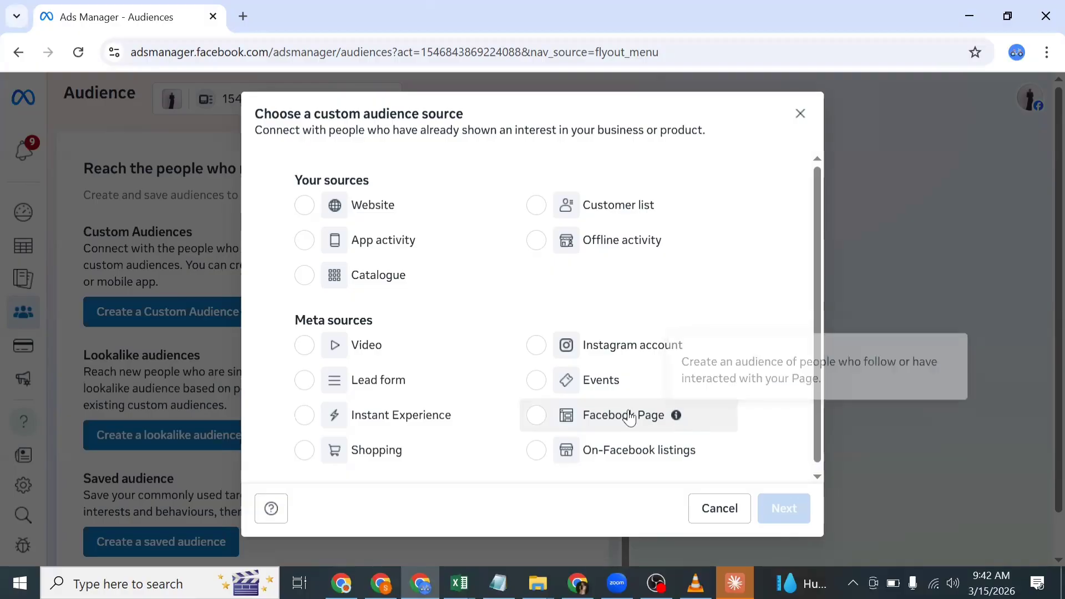
pyautogui.click(774, 513)
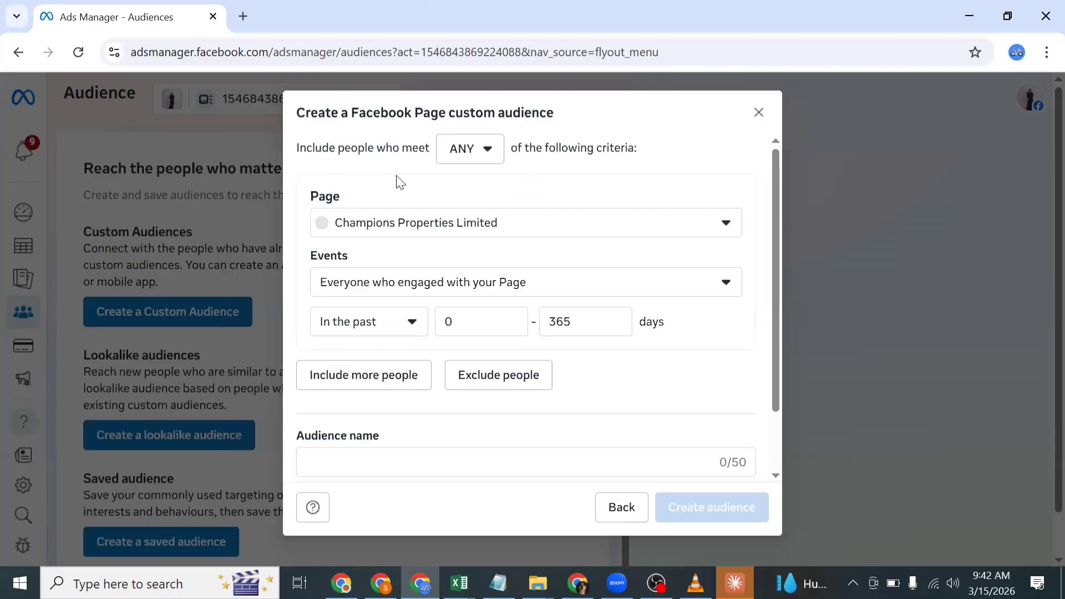
# Step: Compare the explanations of the ANY and ALL options for how people must meet the audience criteria
pyautogui.click(486, 157)
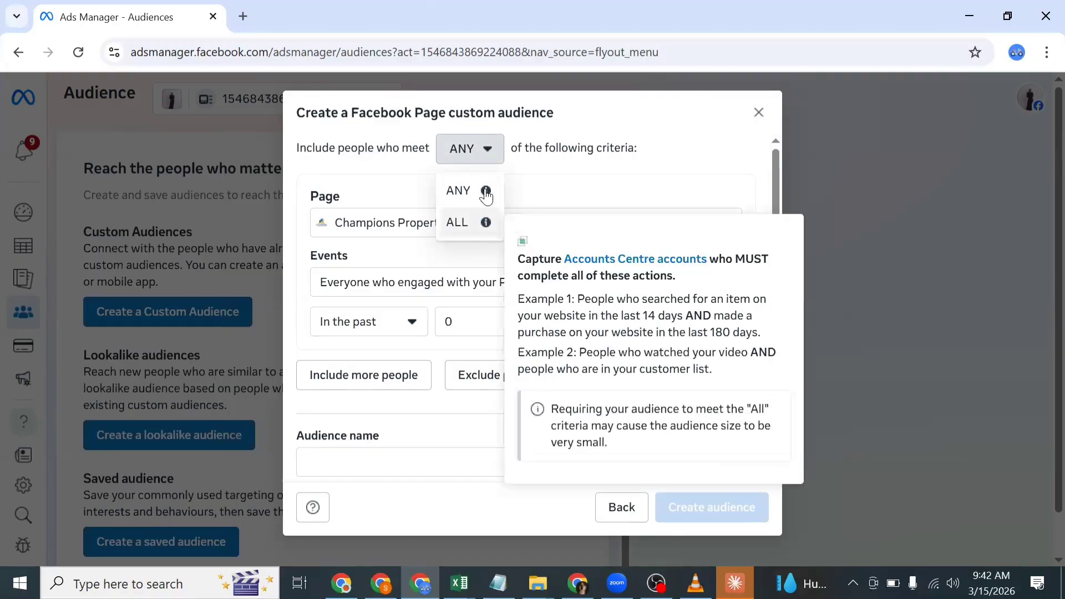
pyautogui.moveTo(486, 194)
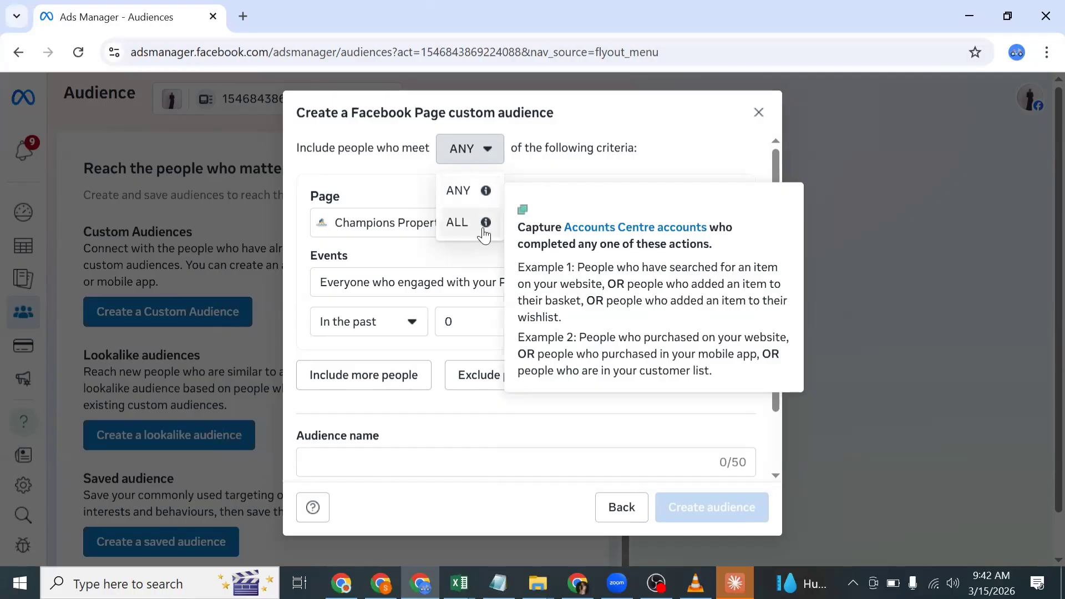
pyautogui.moveTo(484, 234)
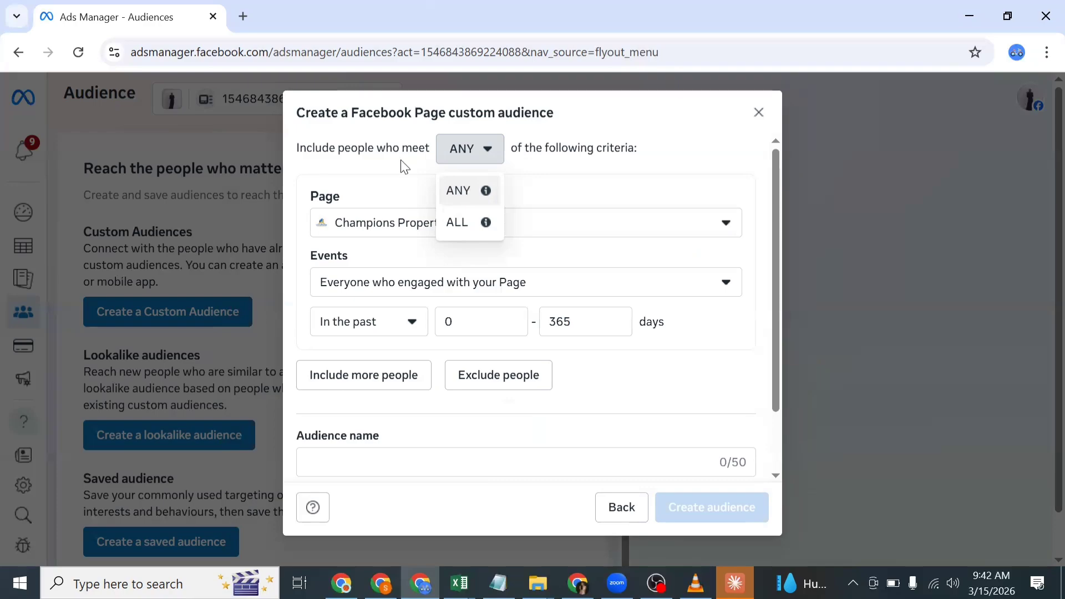
pyautogui.click(334, 189)
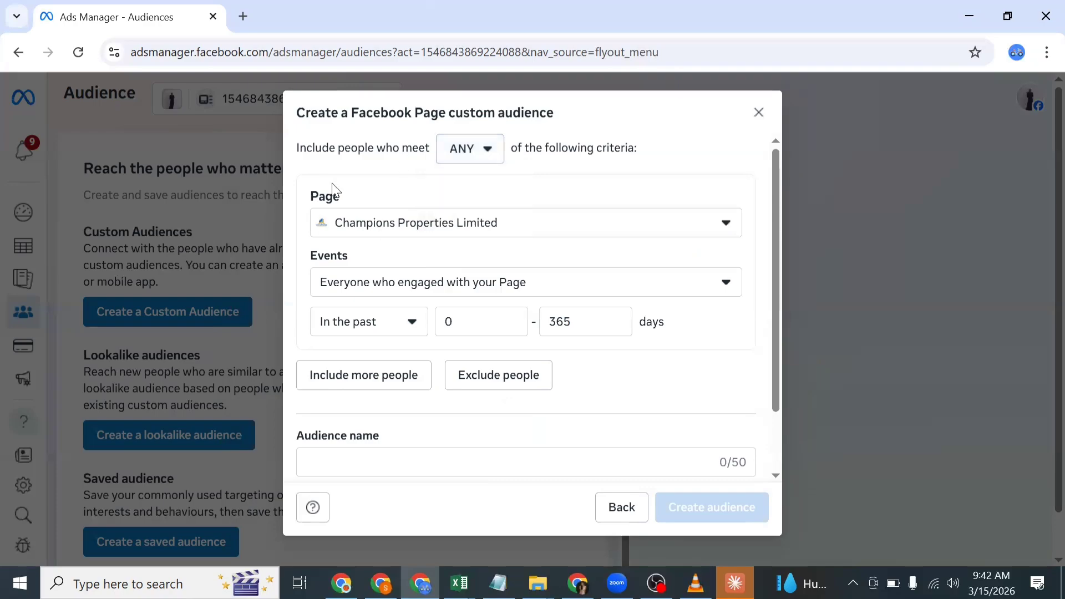
# Step: Set the custom audience's Page to Healthy Mealplan from the Personal group
pyautogui.click(466, 222)
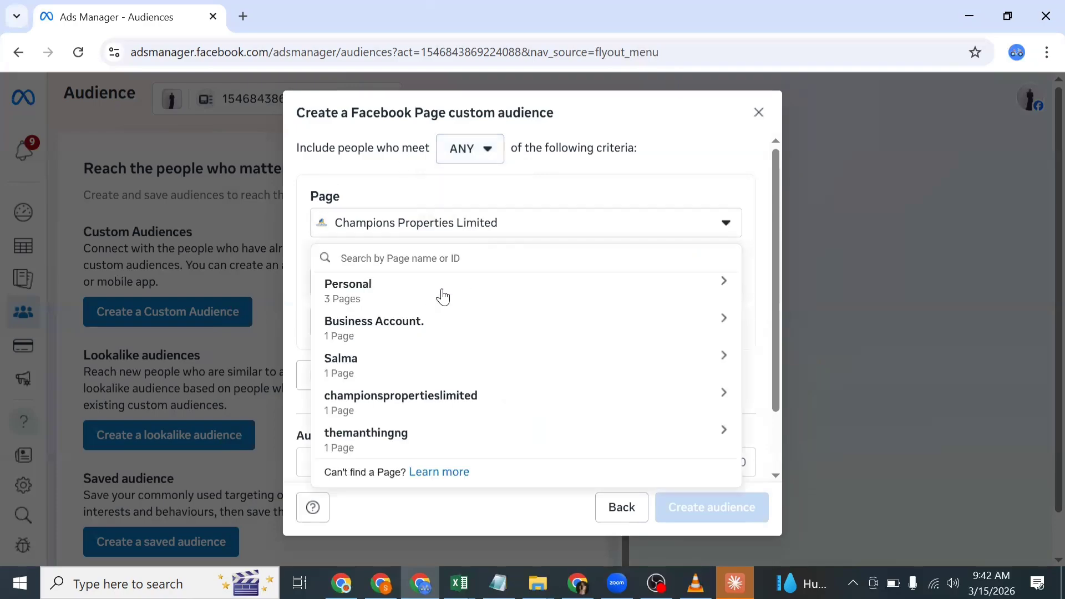
pyautogui.click(442, 294)
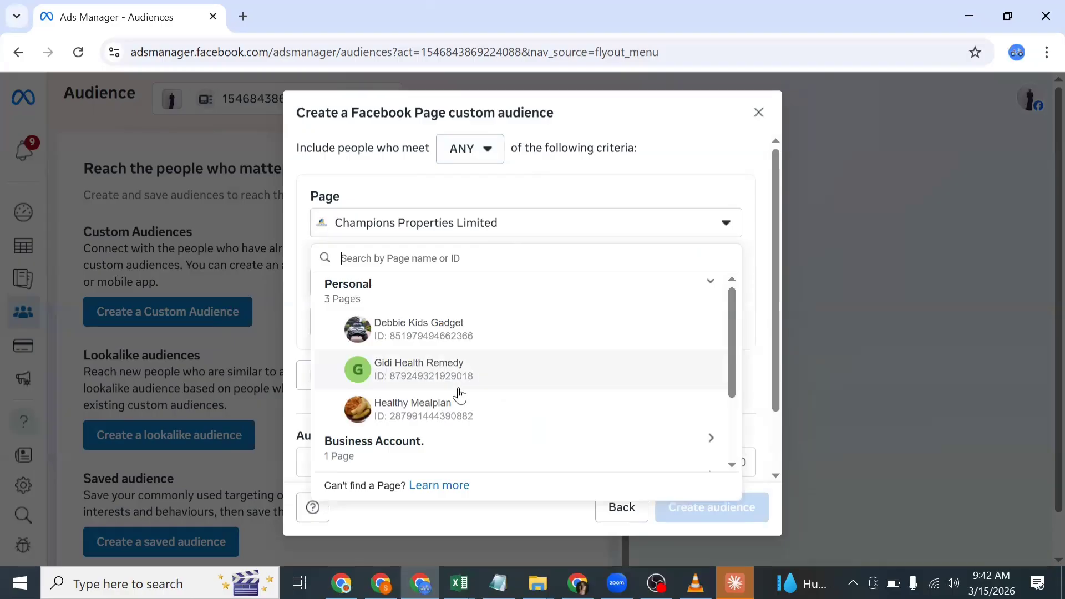
pyautogui.click(455, 412)
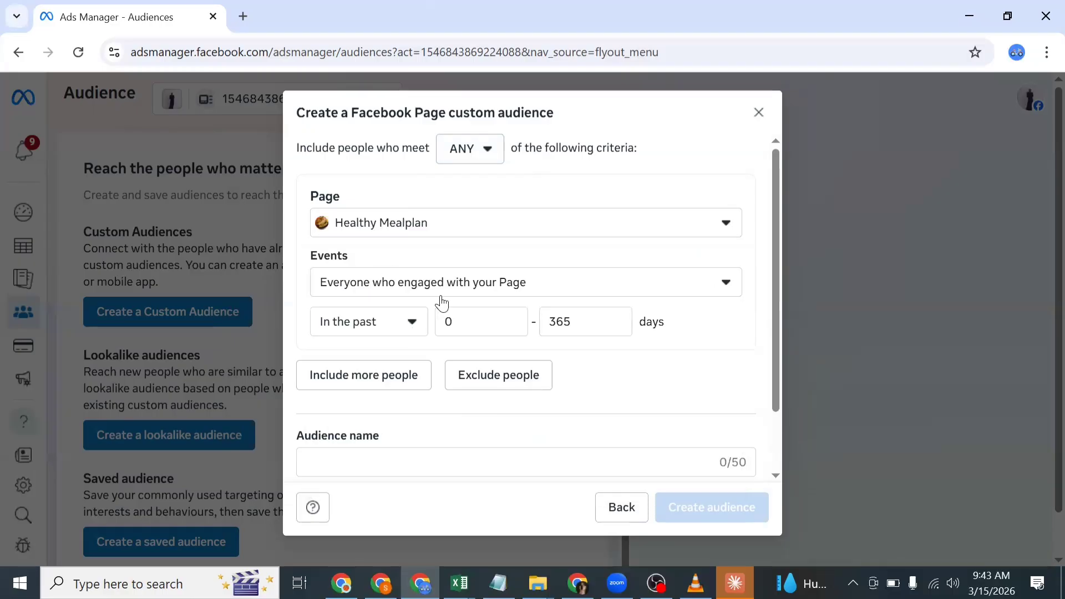
# Step: Review the available Page engagement events and choose Everyone who engaged with your Page
pyautogui.click(370, 270)
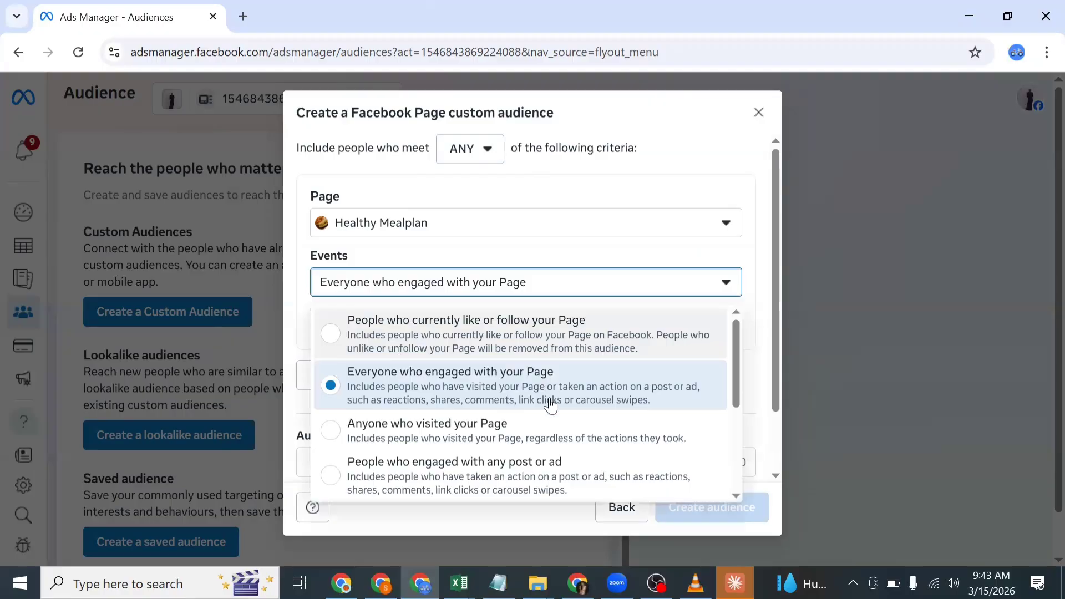
pyautogui.scroll(-5, 560, 433)
pyautogui.scroll(5, 577, 441)
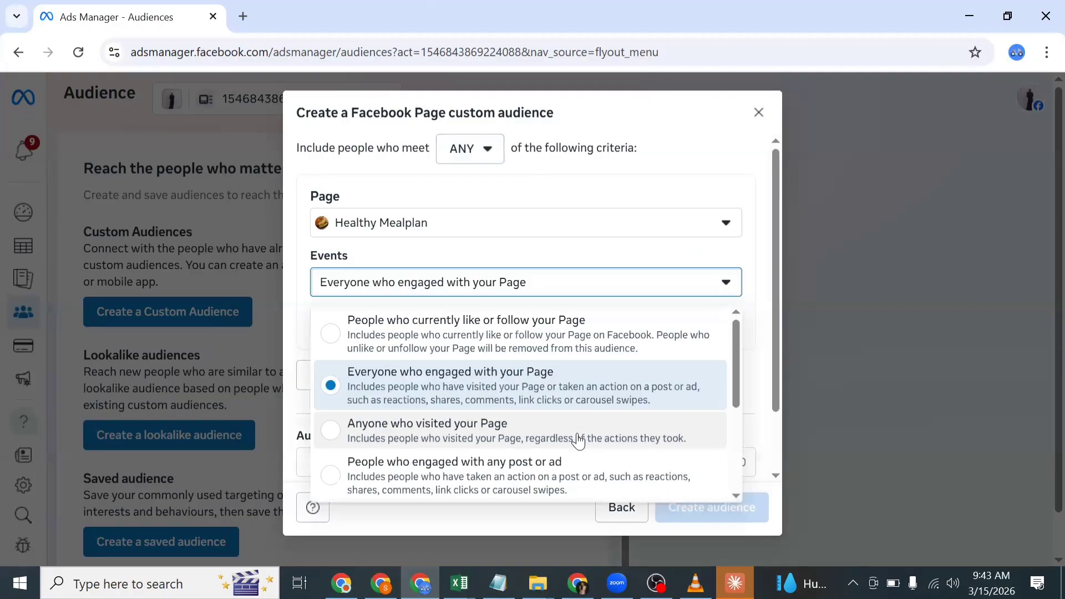
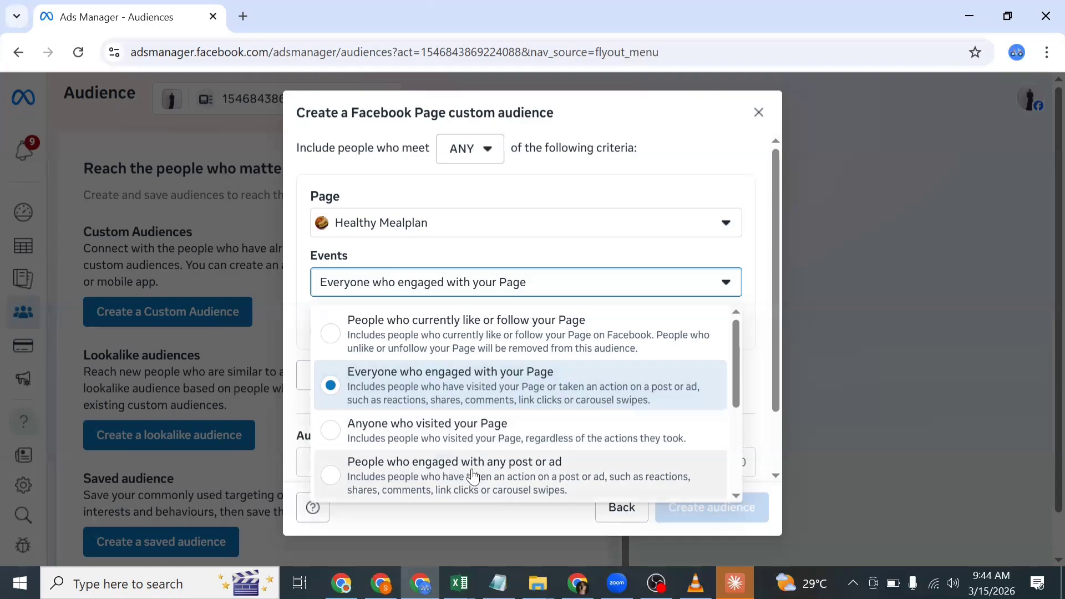
pyautogui.scroll(-3, 475, 442)
pyautogui.scroll(3, 492, 383)
pyautogui.scroll(-2, 548, 484)
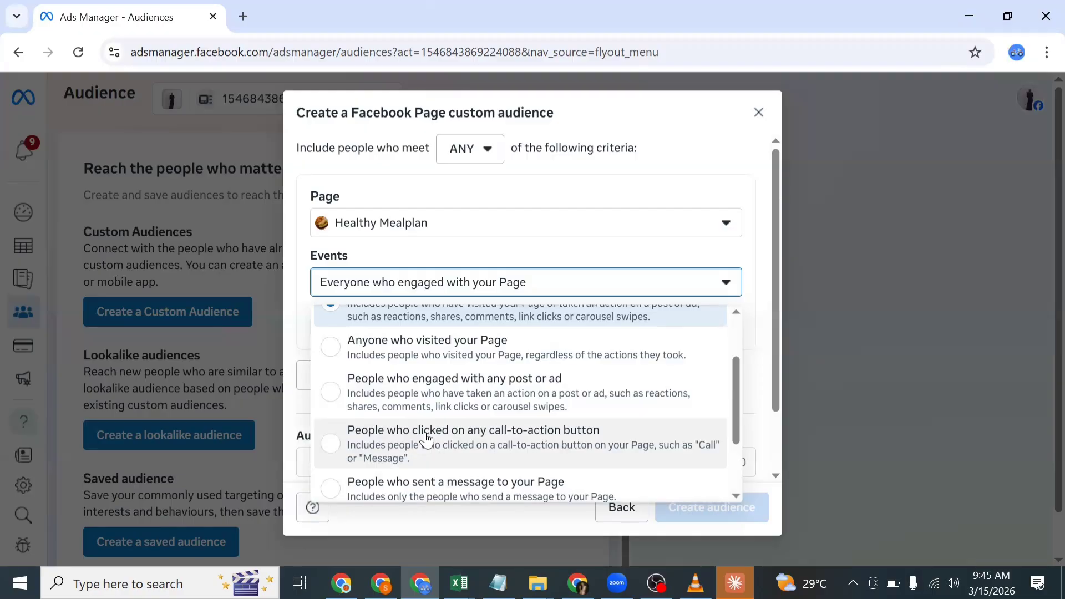
pyautogui.scroll(-1, 421, 461)
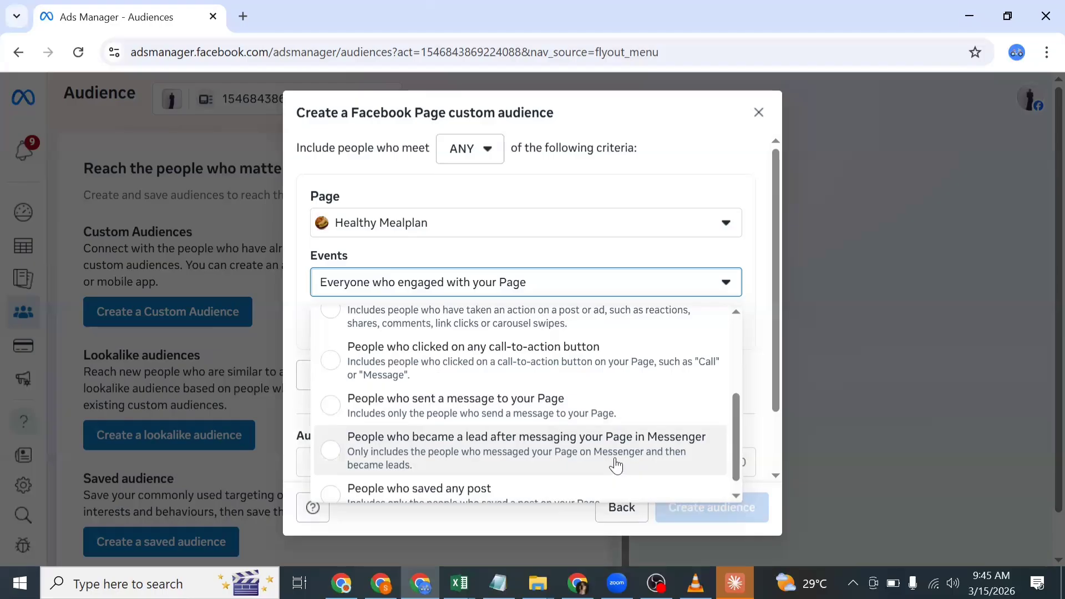
pyautogui.scroll(-1, 471, 491)
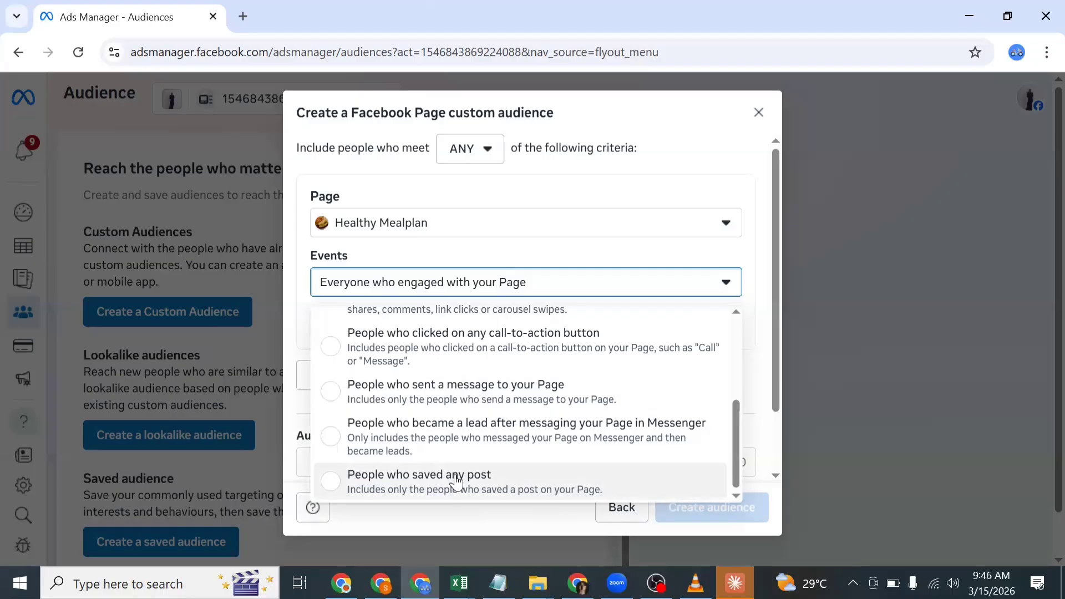
pyautogui.scroll(5, 455, 481)
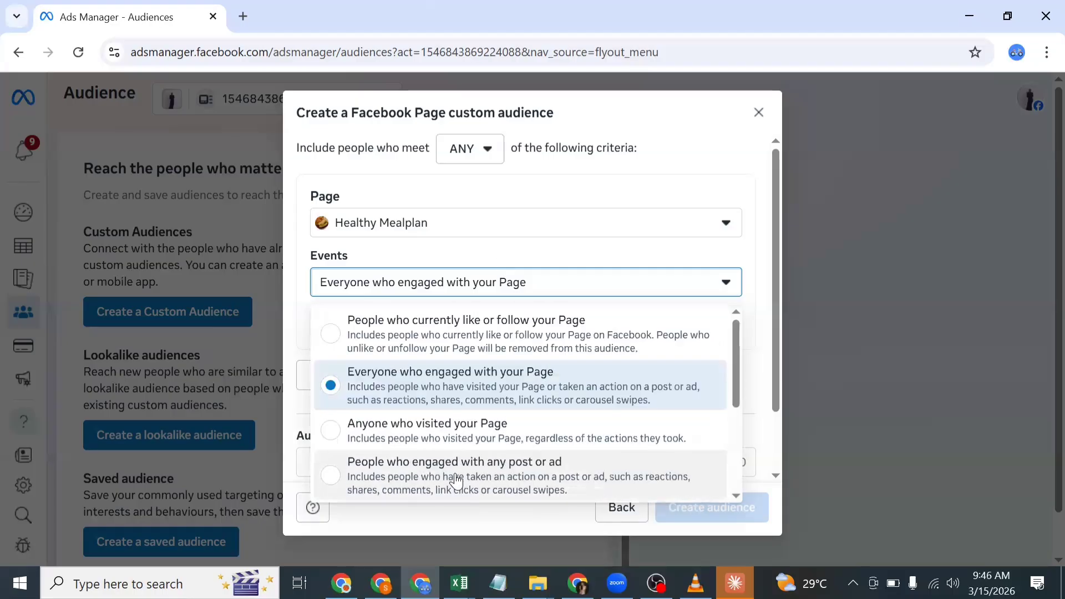
pyautogui.click(420, 388)
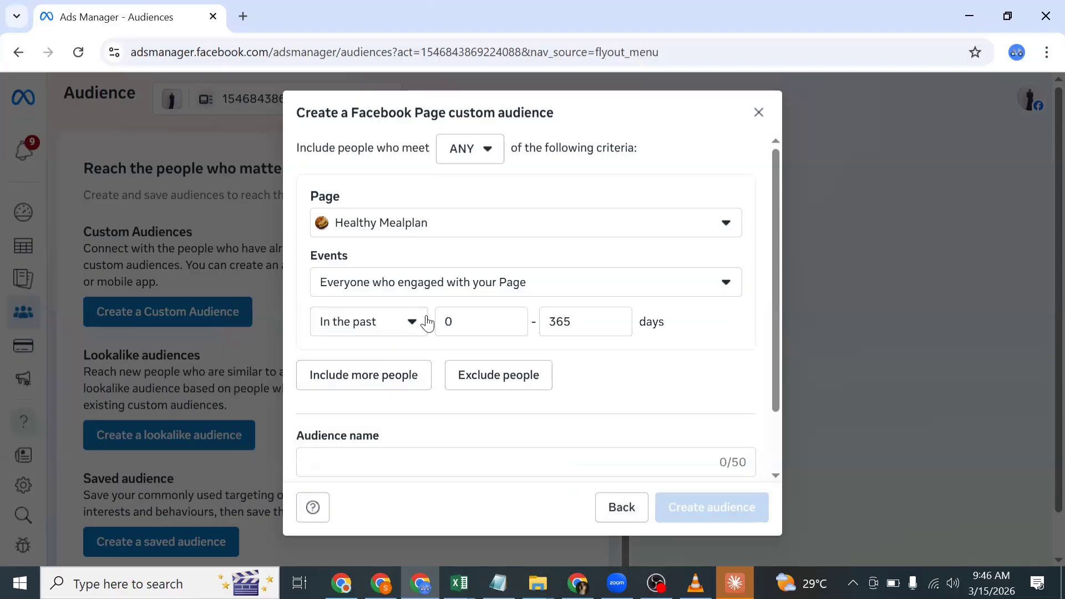
# Step: Examine the start and end day values of the audience's engagement period
pyautogui.click(473, 327)
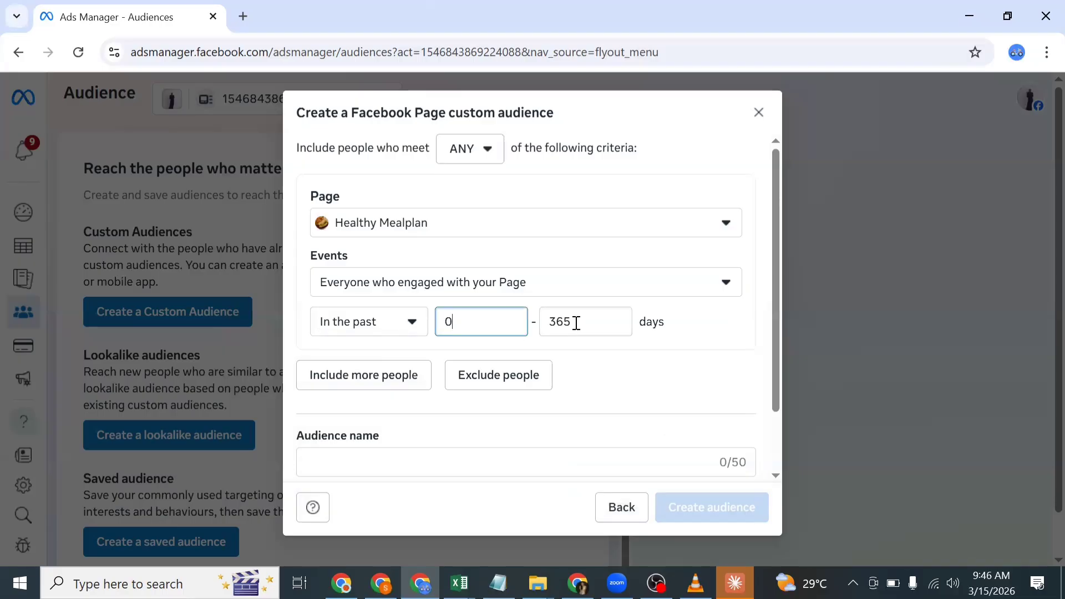
pyautogui.click(577, 323)
pyautogui.doubleClick(576, 323)
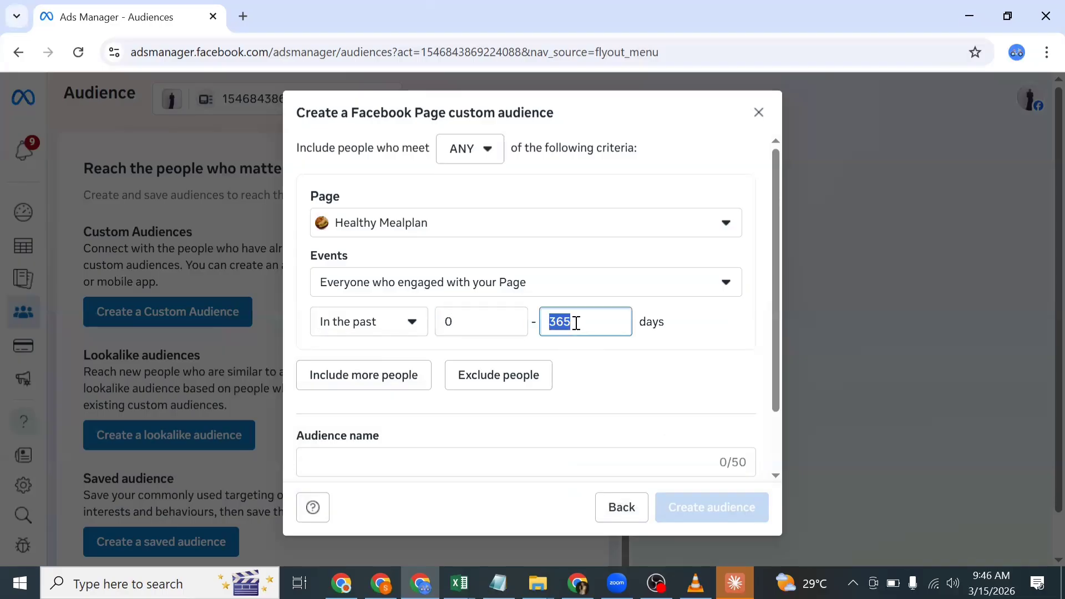
pyautogui.click(576, 323)
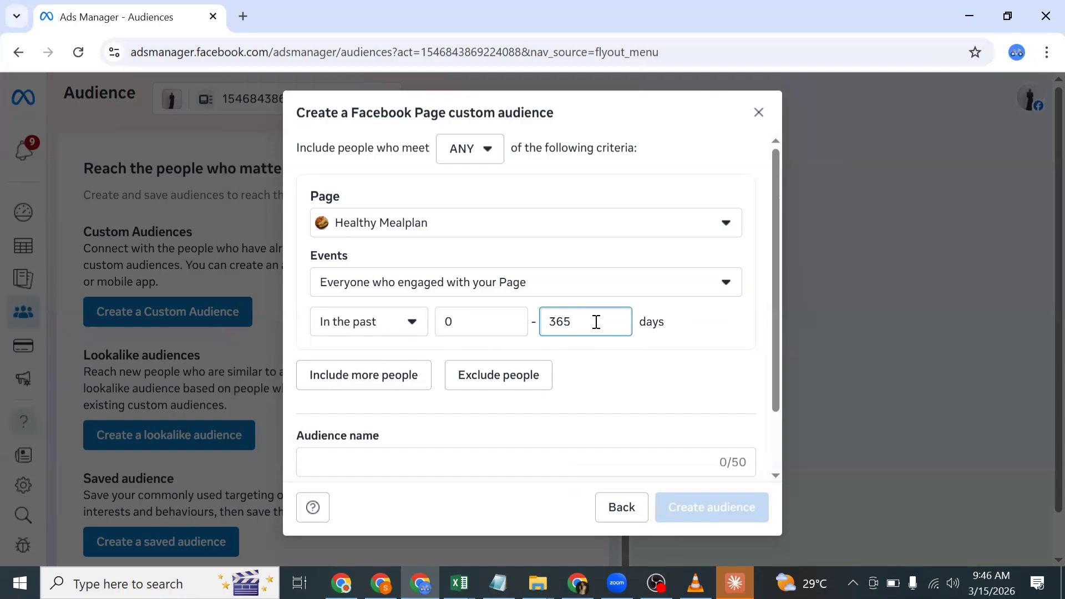
pyautogui.doubleClick(496, 322)
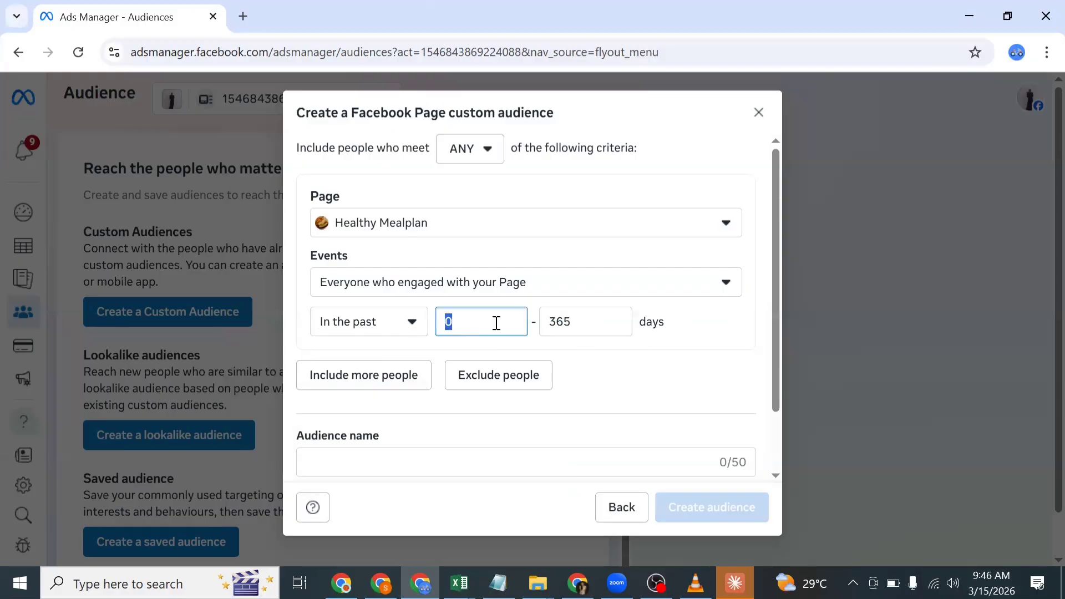
# Step: Create the Healthy Mealplan page audience with a past 365–365 days range, named FACEBOOK PAGE ENGAGERS 365
pyautogui.write('365')
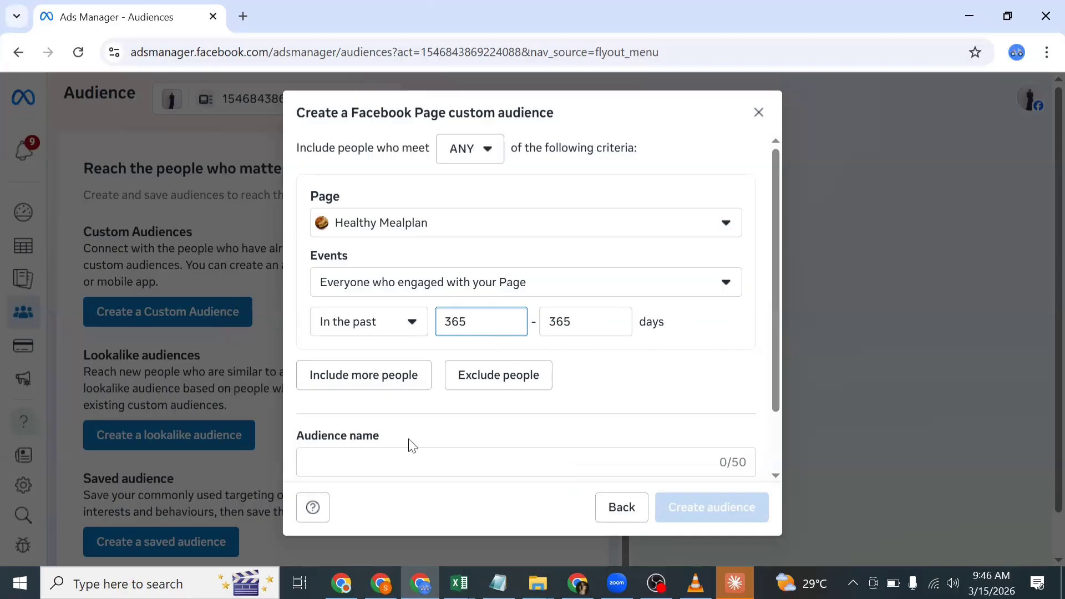
pyautogui.scroll(-1, 408, 377)
pyautogui.click(404, 388)
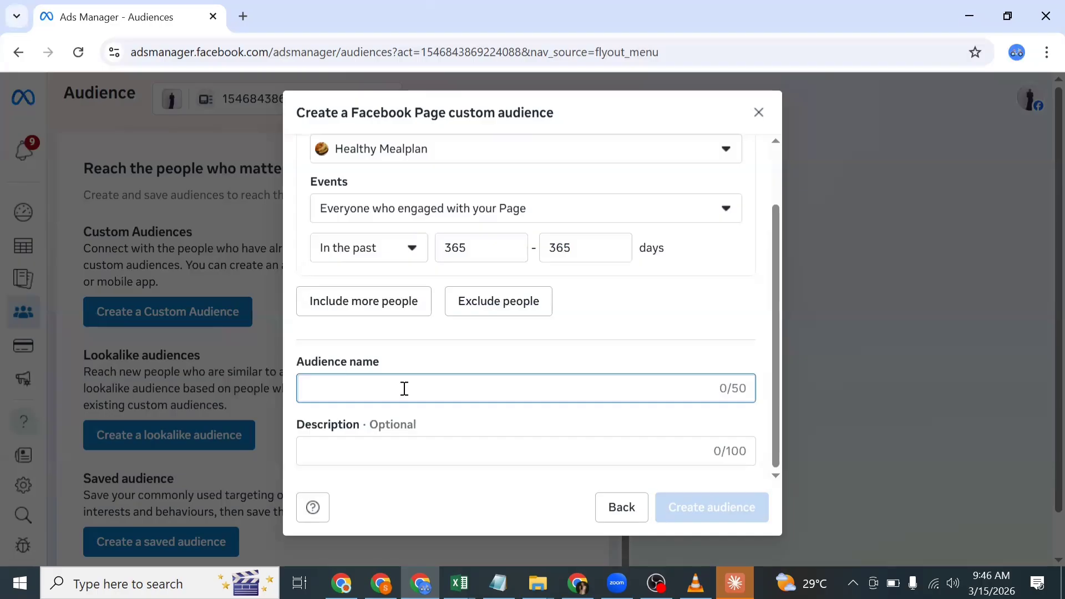
pyautogui.write('FA')
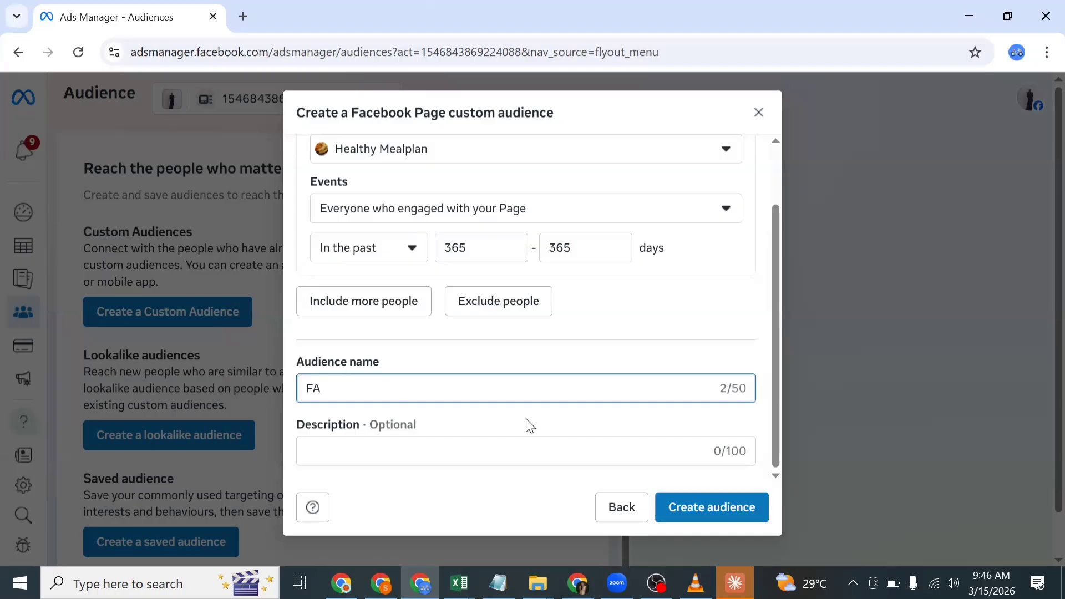
pyautogui.write('CEBOOK PAGE ')
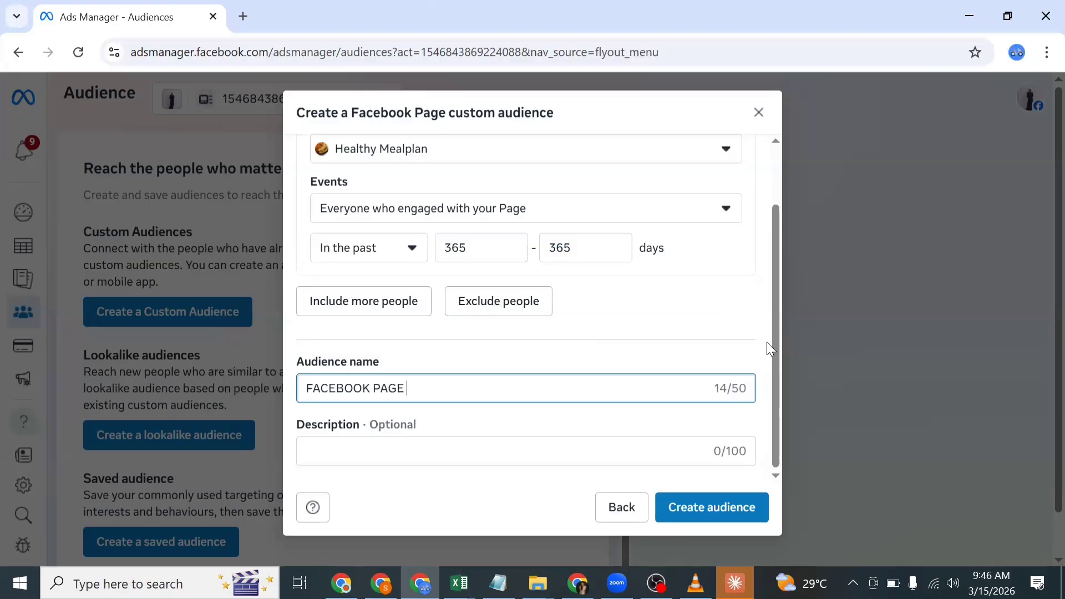
pyautogui.write('ENGAGERS ')
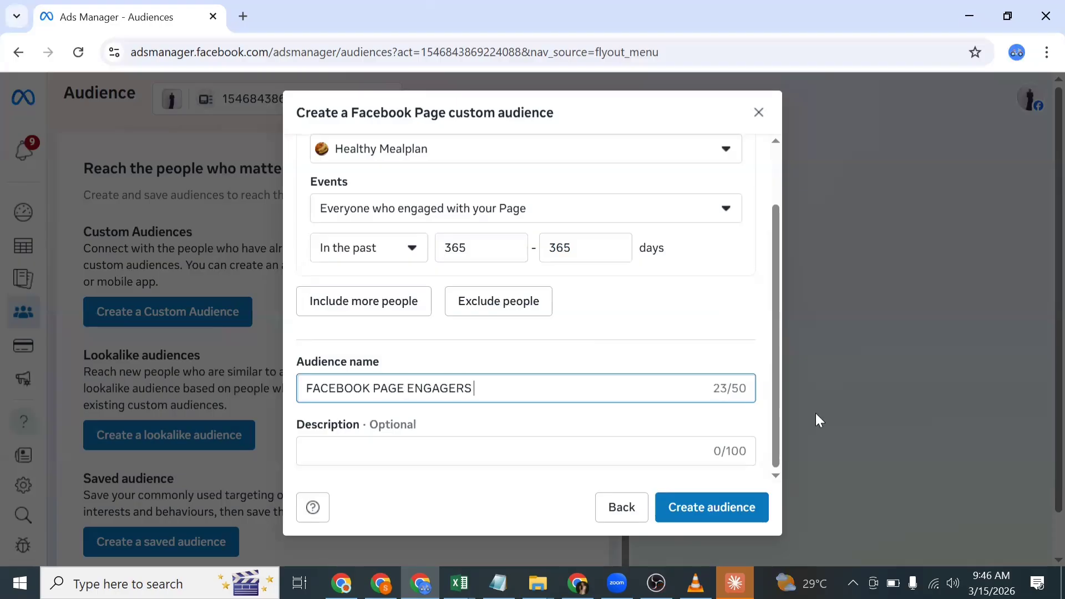
pyautogui.write('365')
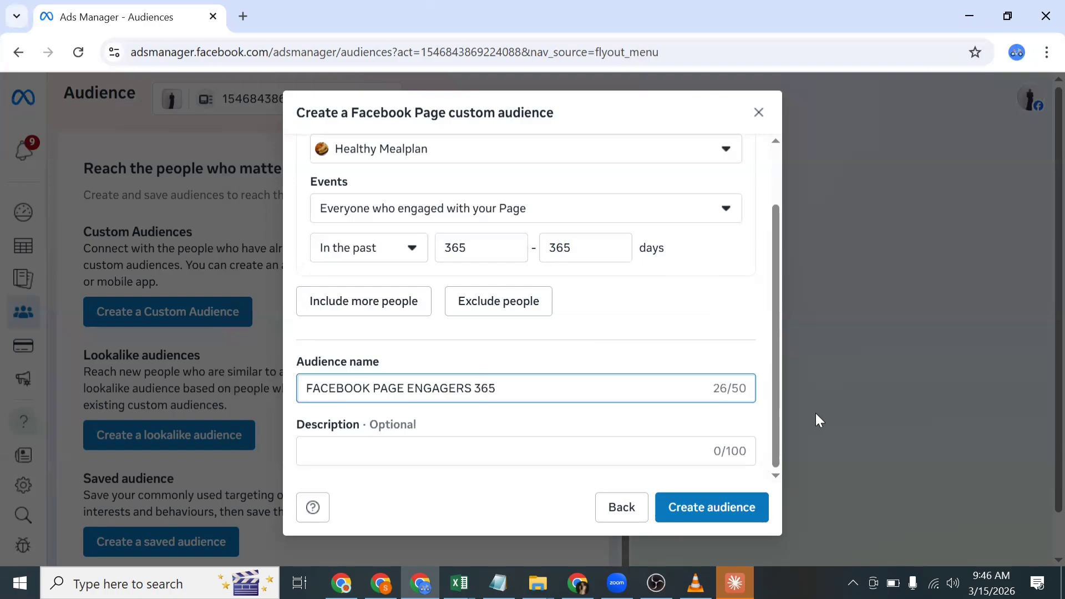
pyautogui.click(703, 512)
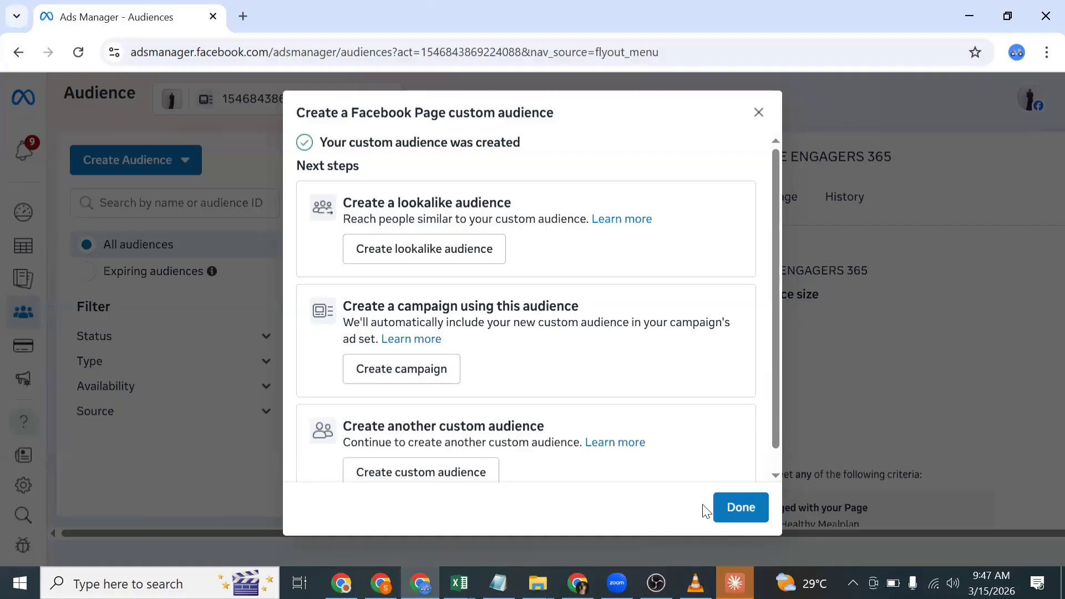
# Step: Search Google in a new tab for "what is a lookalike audience" and expand the AI overview
pyautogui.click(242, 16)
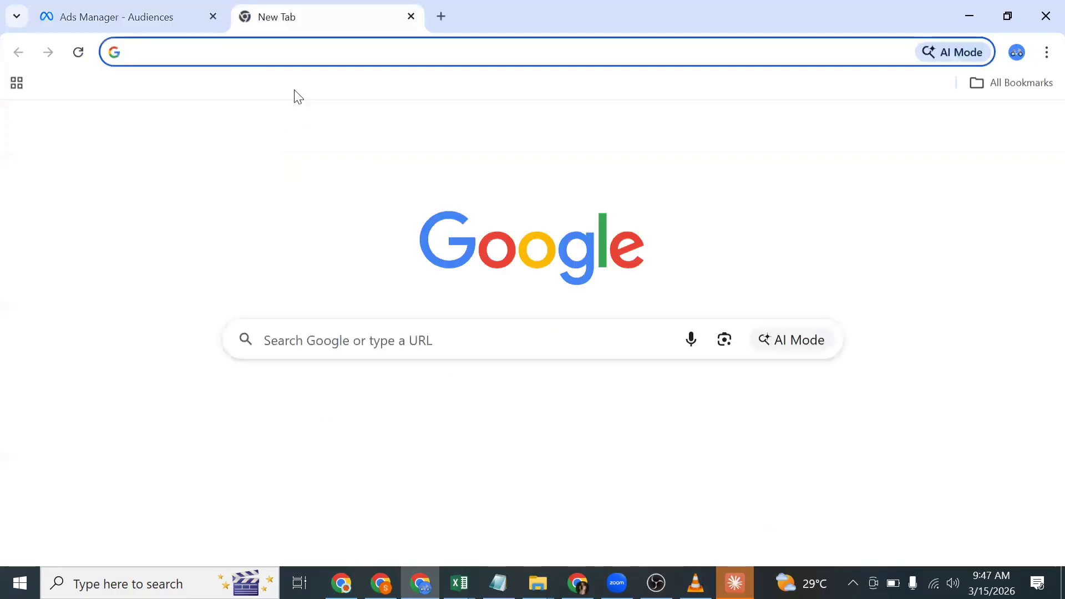
pyautogui.write('WHAT ')
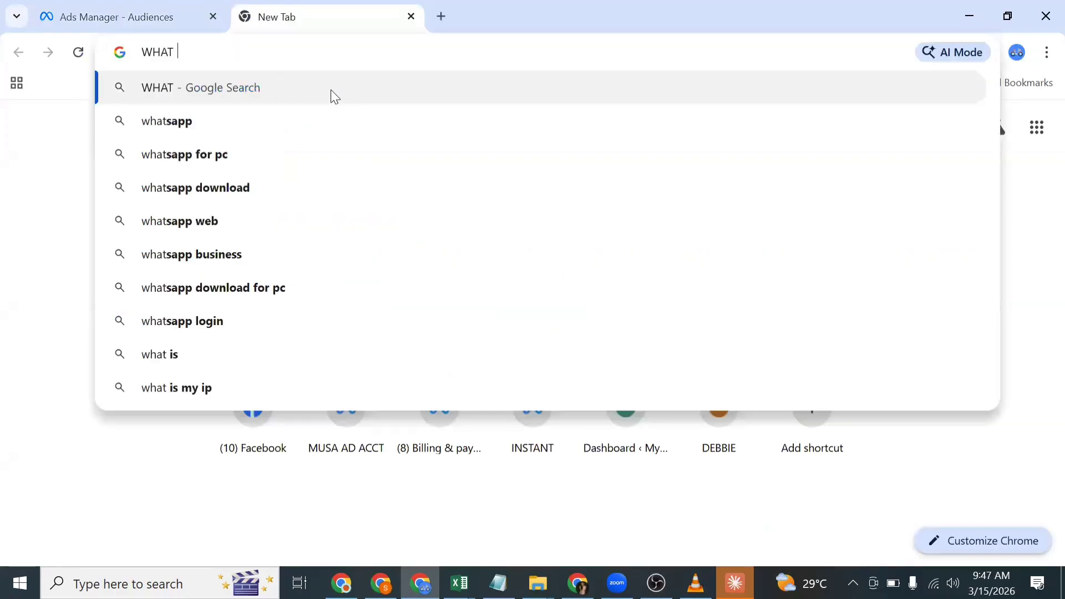
pyautogui.write('IS A LO')
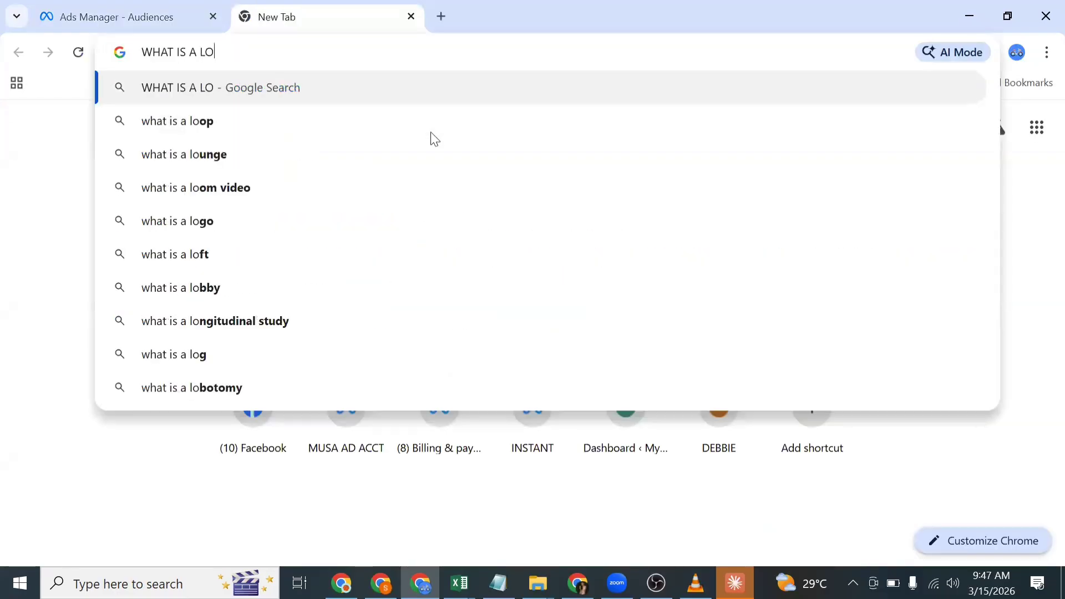
pyautogui.write('OKA')
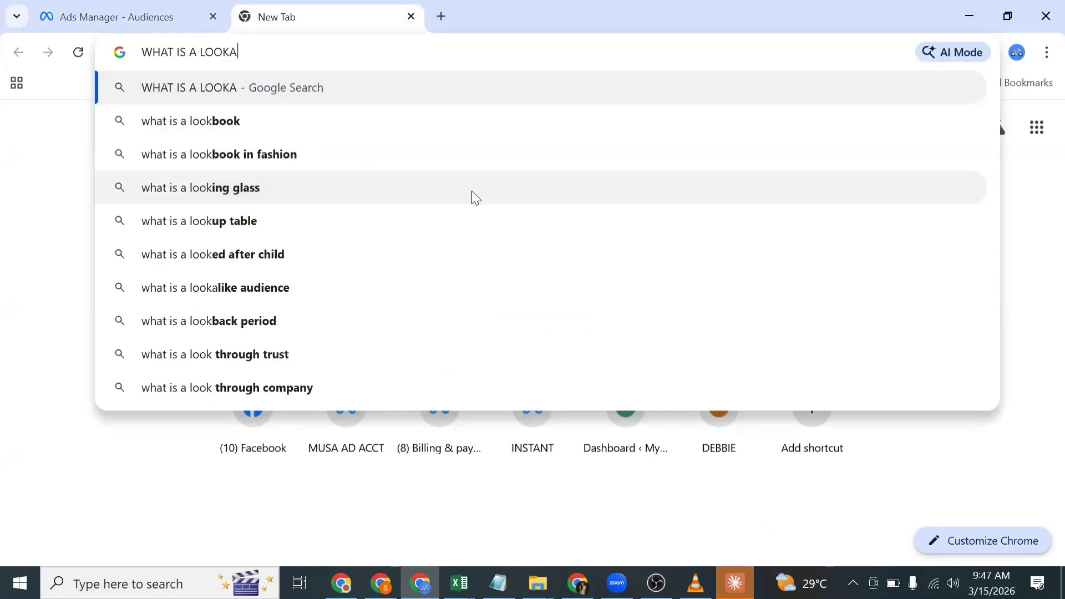
pyautogui.write('LIKE AU')
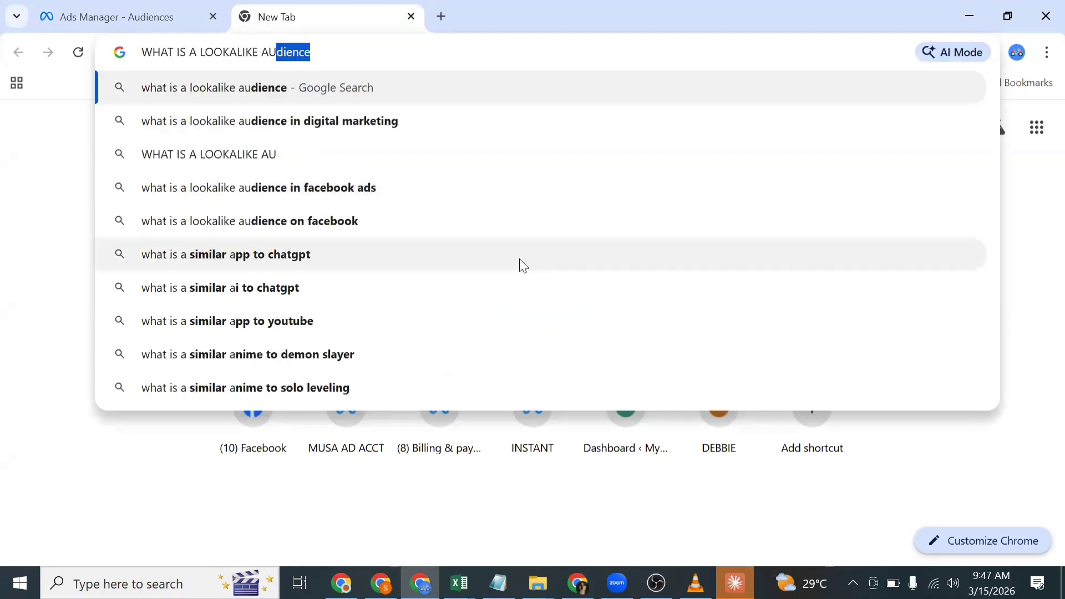
pyautogui.write('DIENCE')
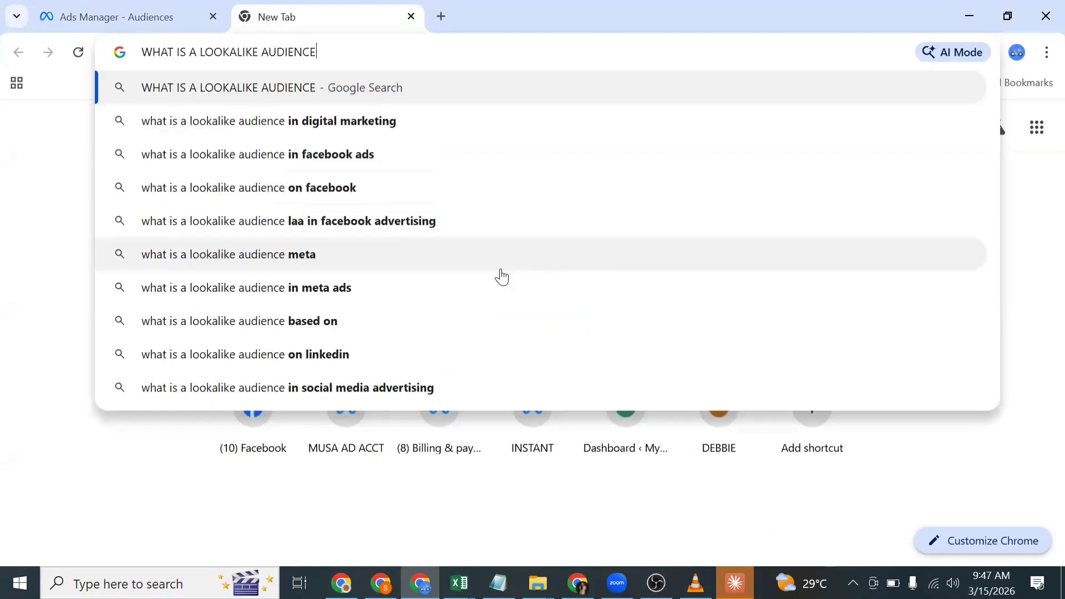
pyautogui.press('Return')
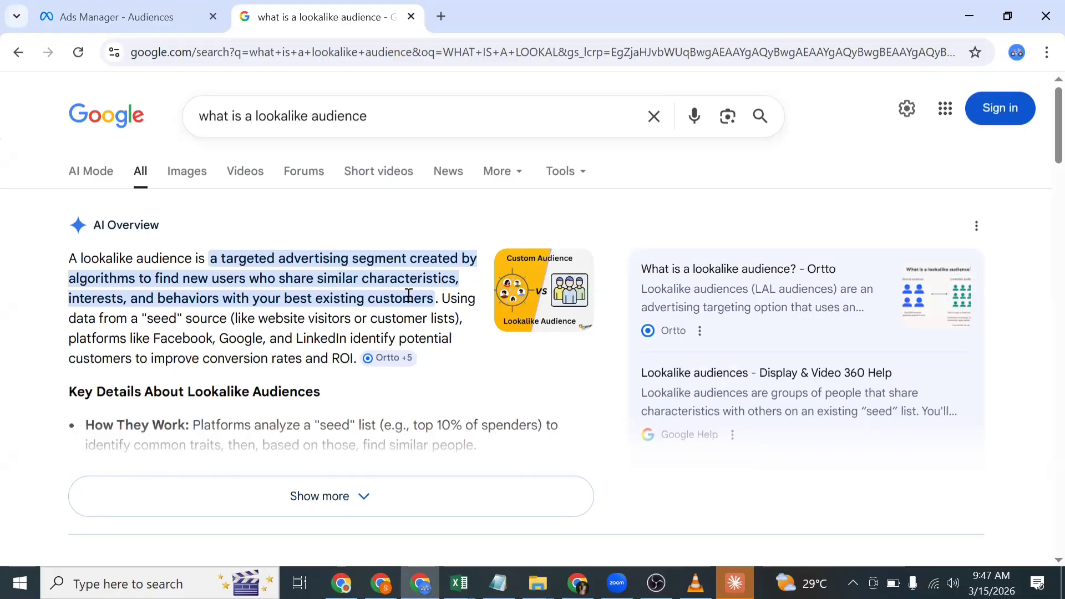
pyautogui.scroll(-1, 316, 387)
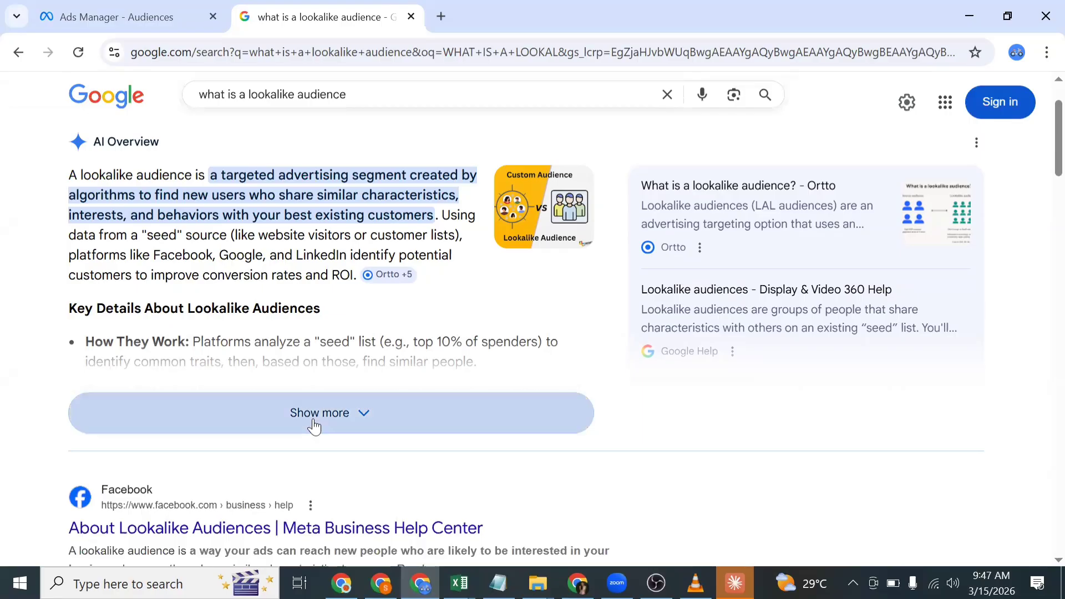
pyautogui.click(159, 408)
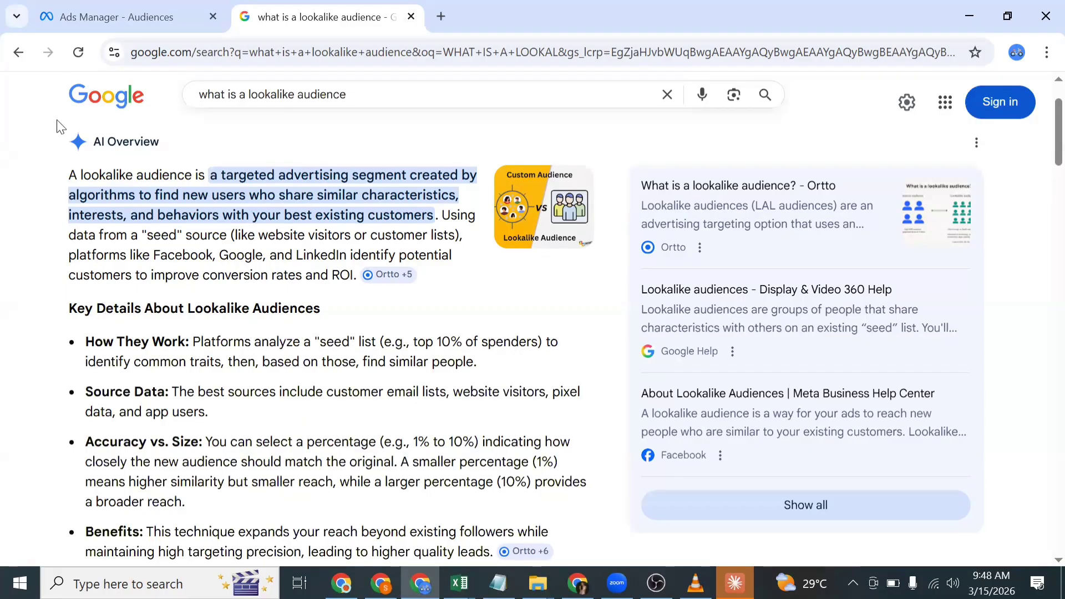
# Step: Back in Ads Manager, start a lookalike audience from the new custom audience with Nigeria as its location
pyautogui.hotkey('ctrl', 'Tab')
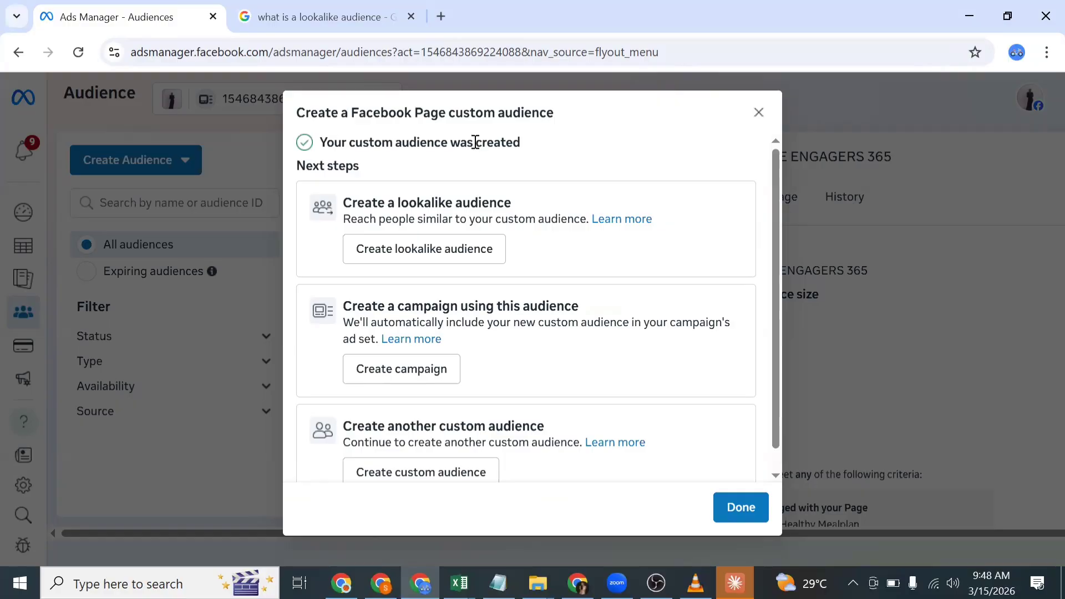
pyautogui.click(376, 258)
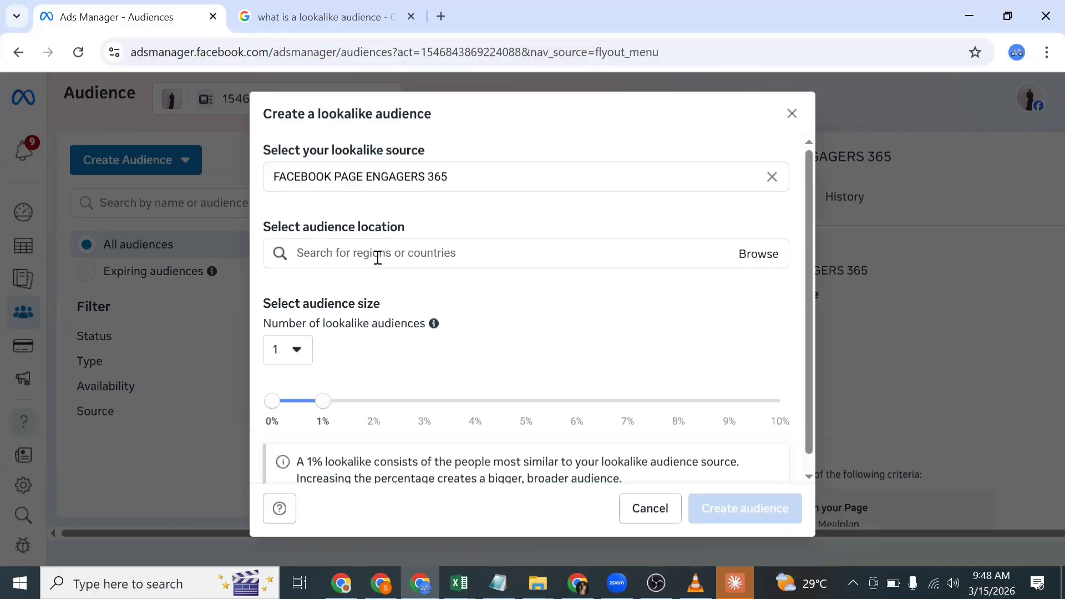
pyautogui.click(377, 256)
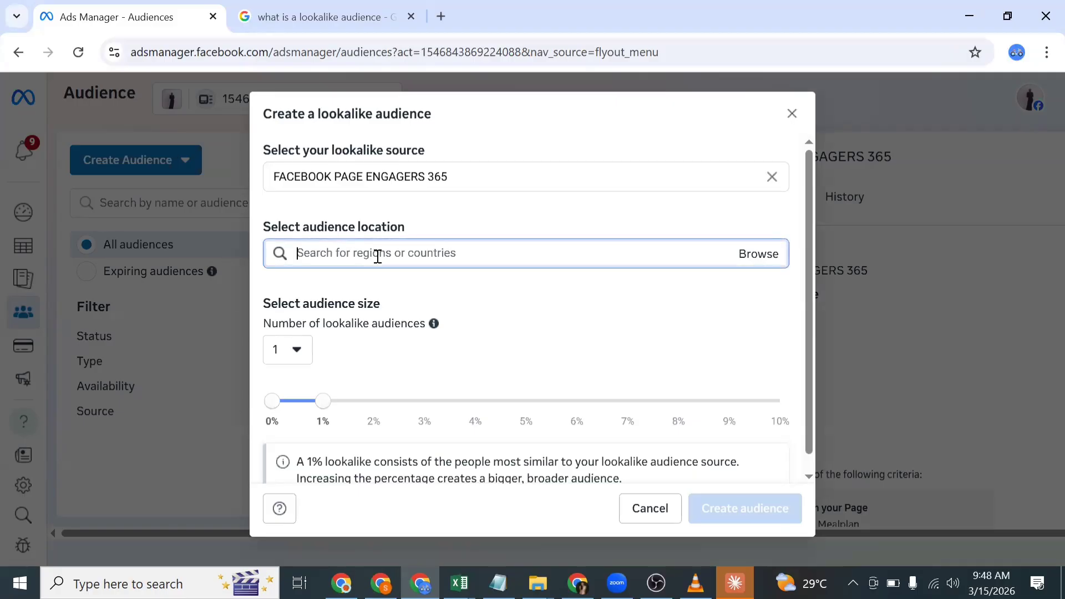
pyautogui.write('NIGERI')
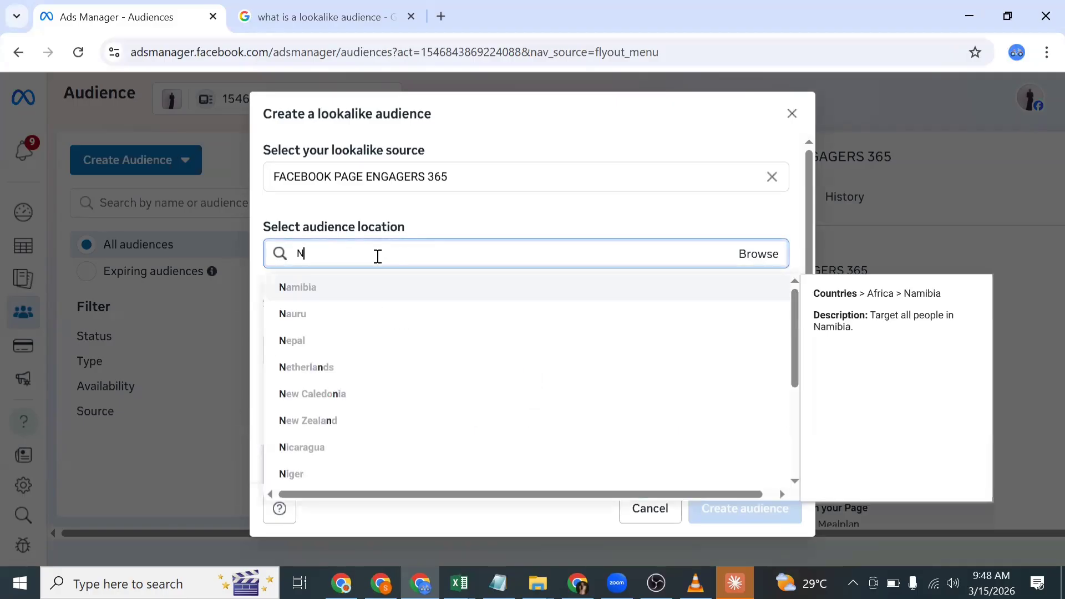
pyautogui.click(415, 294)
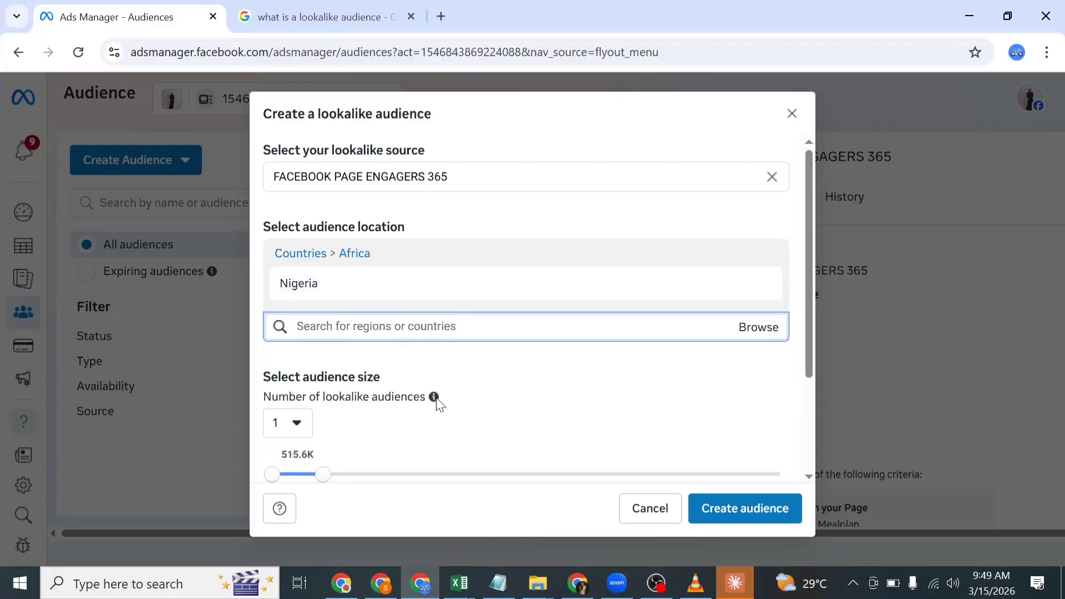
# Step: Set the number of lookalike audiences to 6, extend the last range to 10%, and create them
pyautogui.moveTo(434, 397)
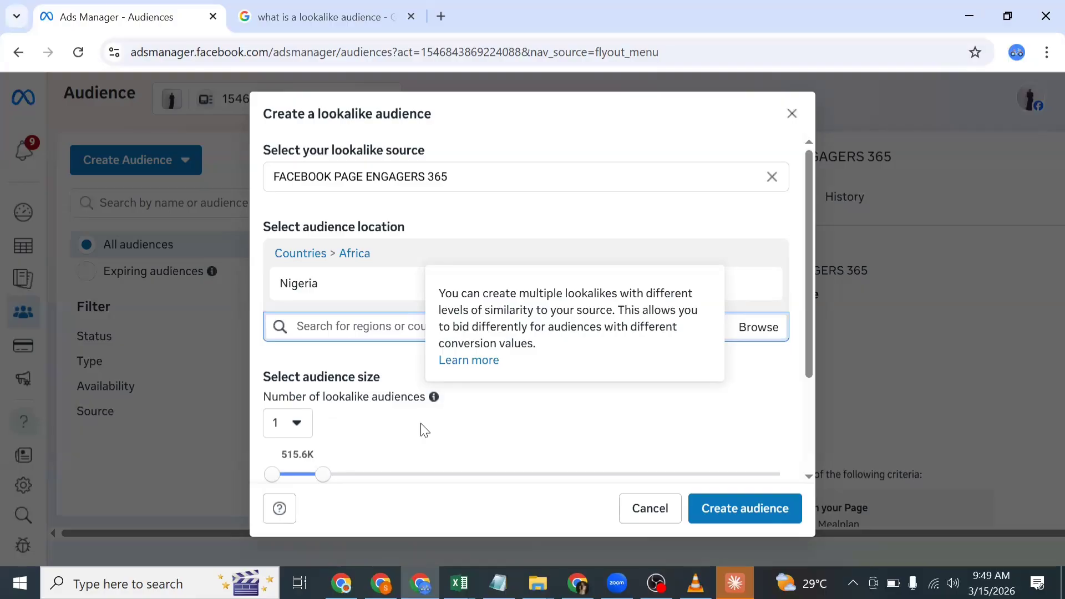
pyautogui.scroll(-2, 297, 411)
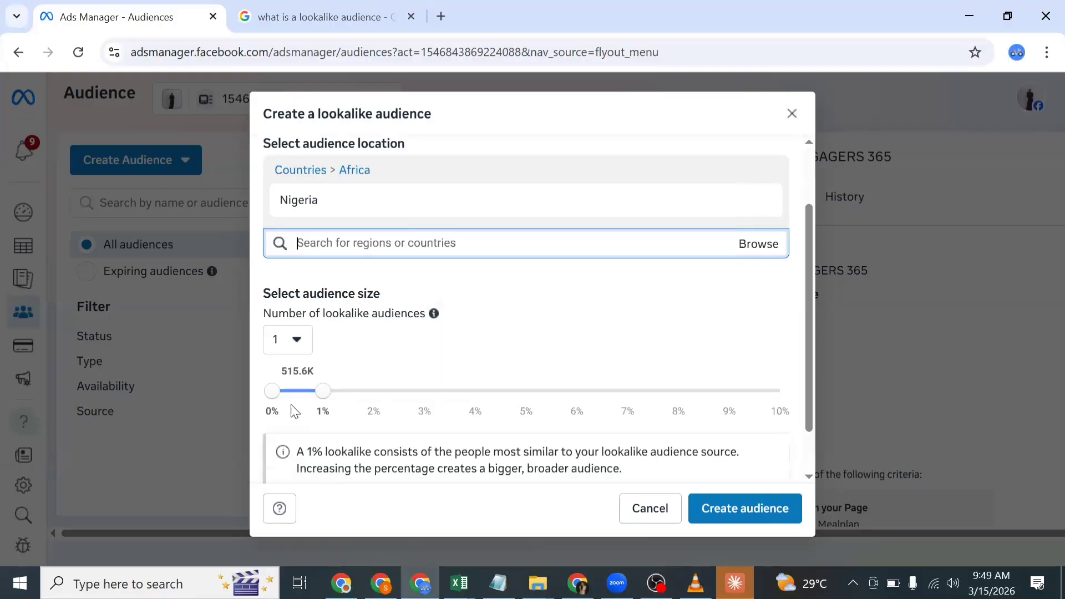
pyautogui.click(290, 350)
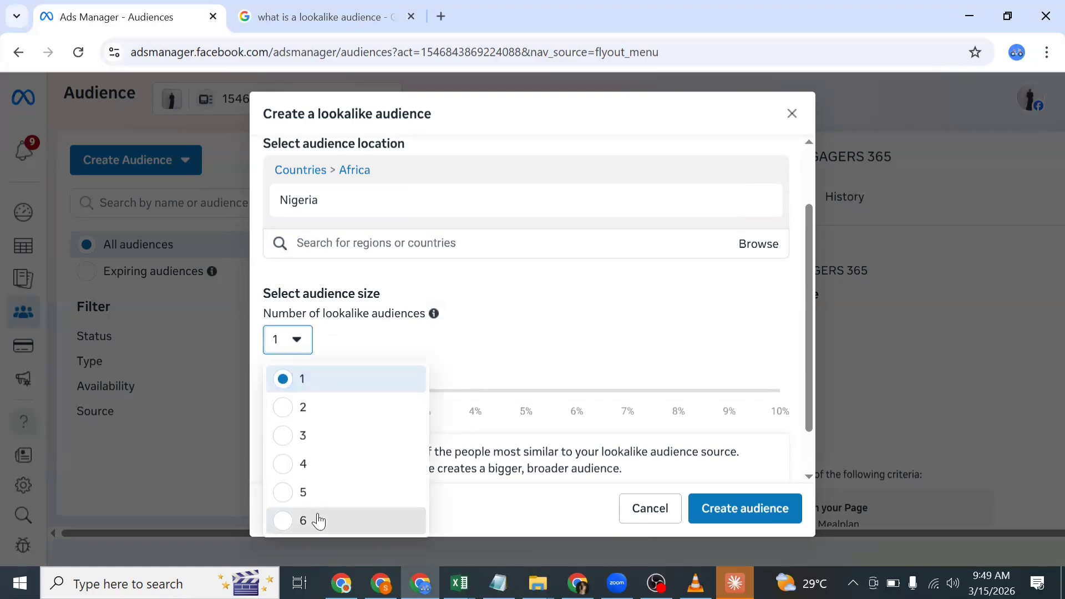
pyautogui.click(316, 522)
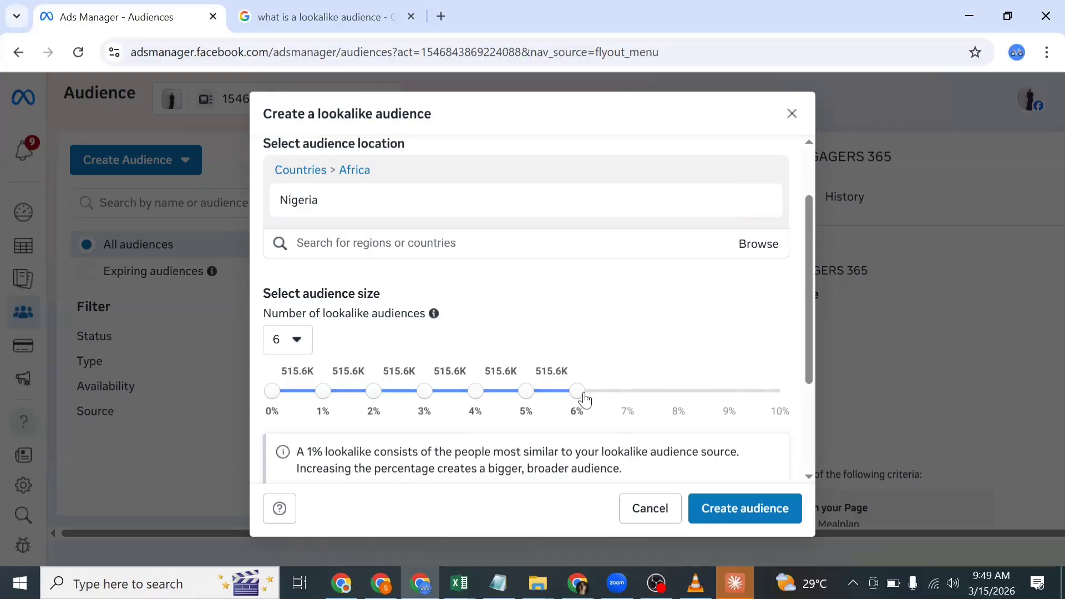
pyautogui.moveTo(584, 400); pyautogui.dragTo(725, 408)
pyautogui.moveTo(578, 391); pyautogui.dragTo(814, 414)
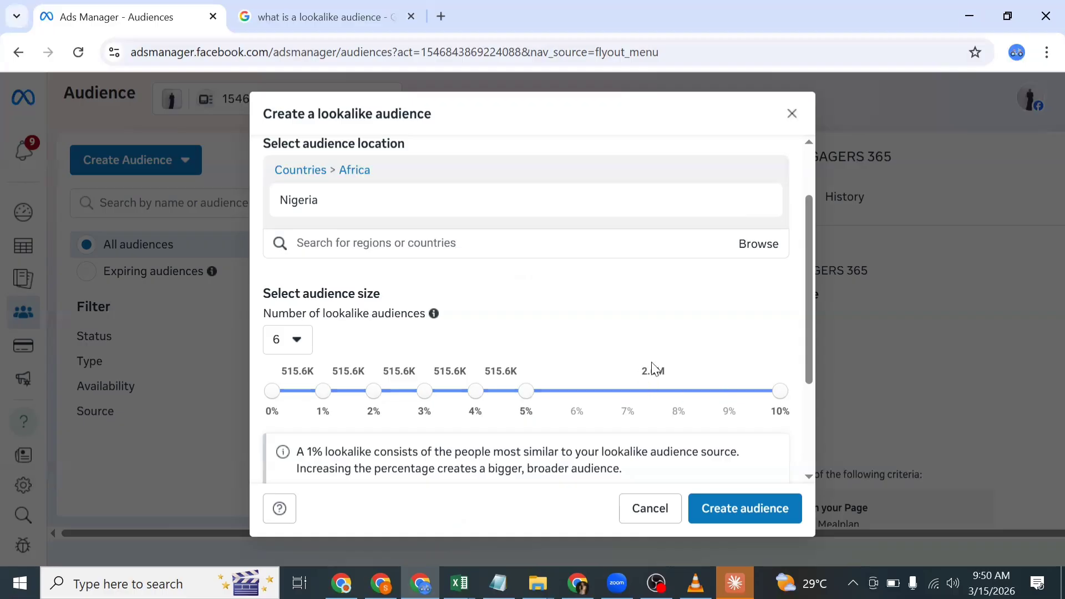
pyautogui.scroll(-3, 481, 413)
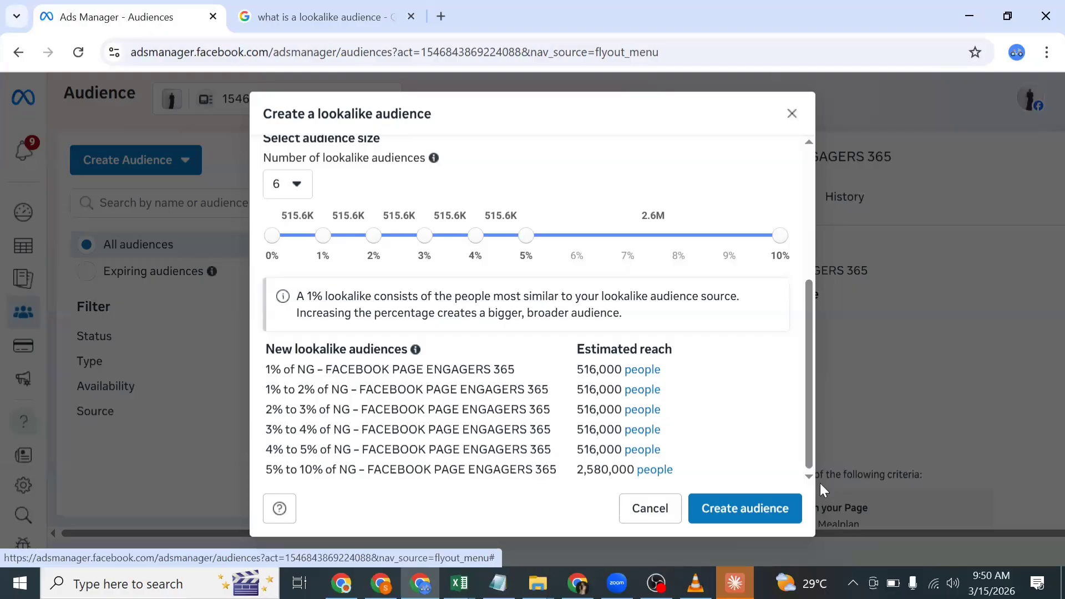
pyautogui.click(732, 514)
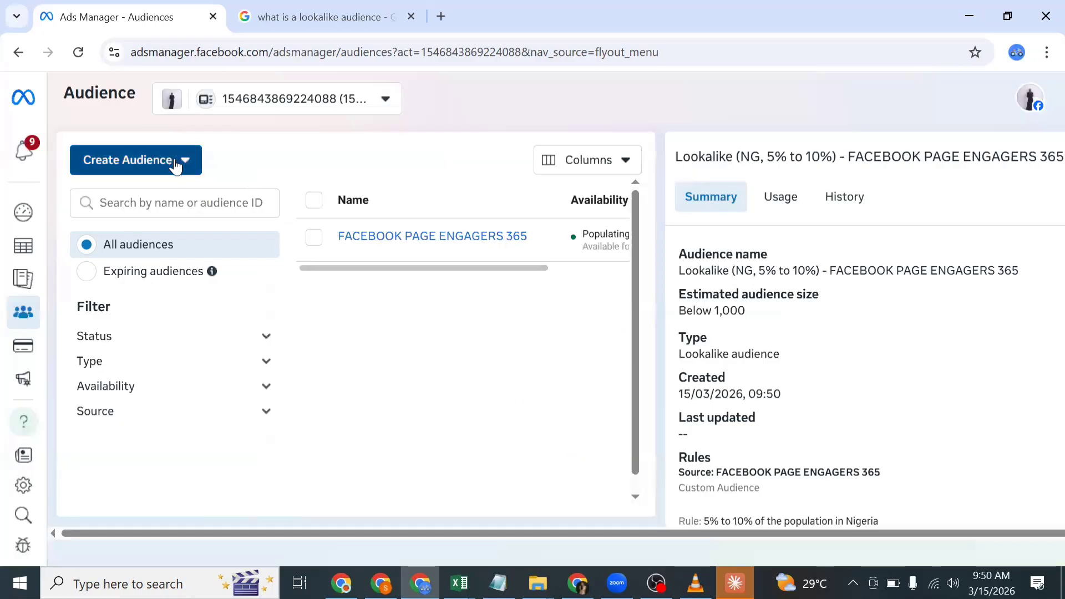
# Step: Start another custom audience using Video as the Meta source
pyautogui.click(172, 172)
pyautogui.moveTo(173, 202)
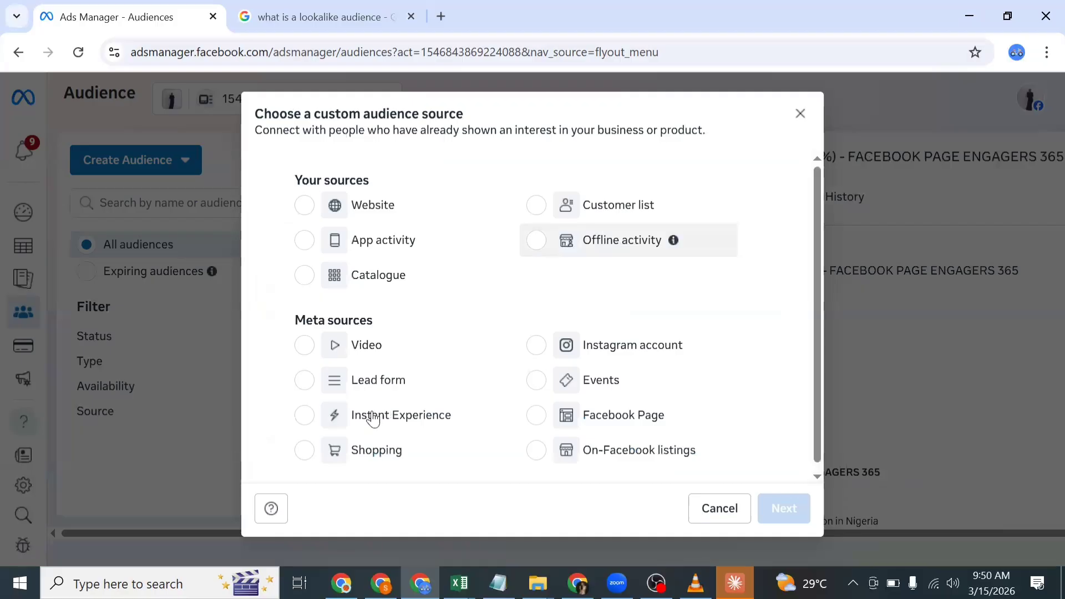
pyautogui.click(384, 351)
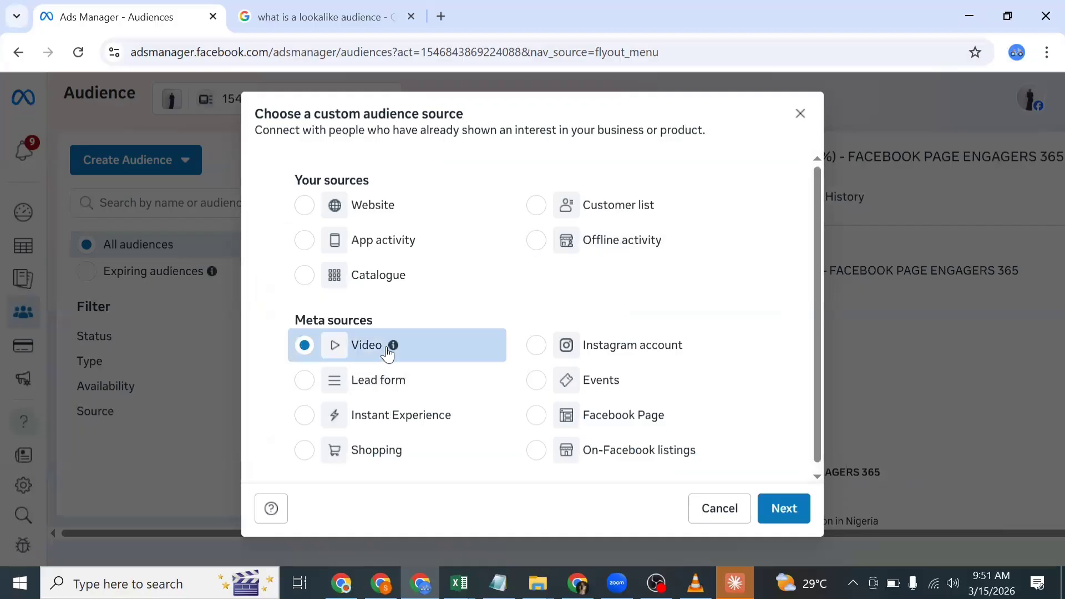
pyautogui.click(801, 513)
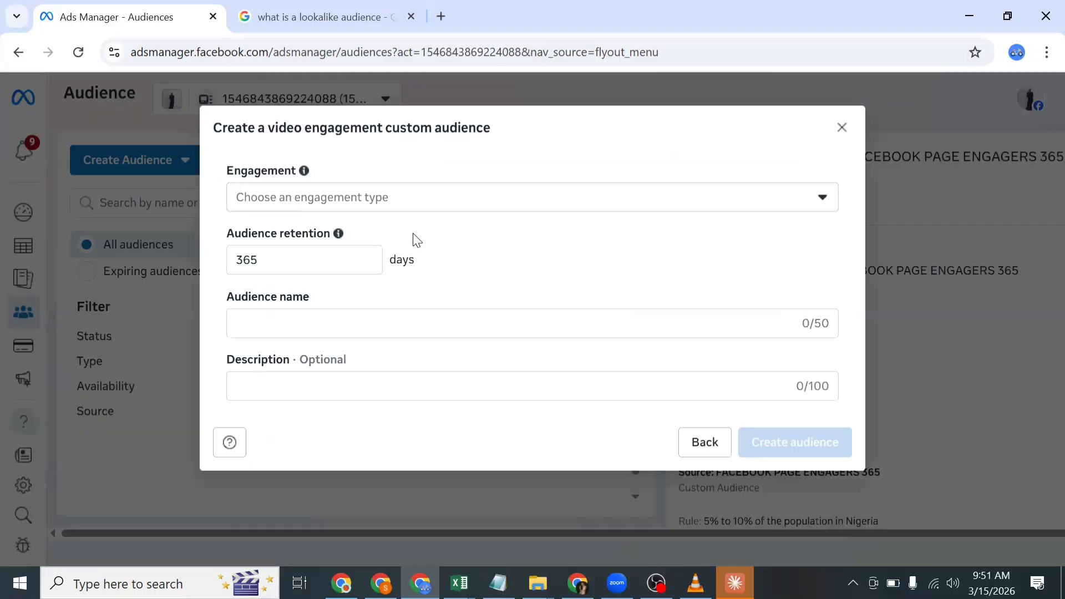
# Step: Set the engagement type to ThruPlay viewers (at least 15 seconds) and choose Healthy Mealplan as the Facebook Page for selecting videos
pyautogui.click(488, 200)
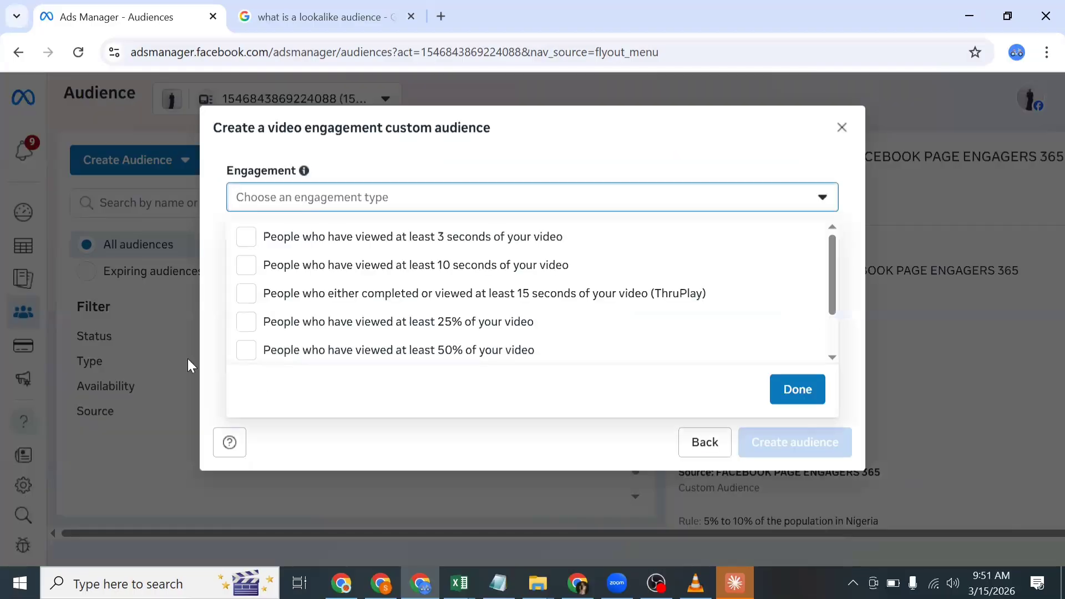
pyautogui.click(369, 298)
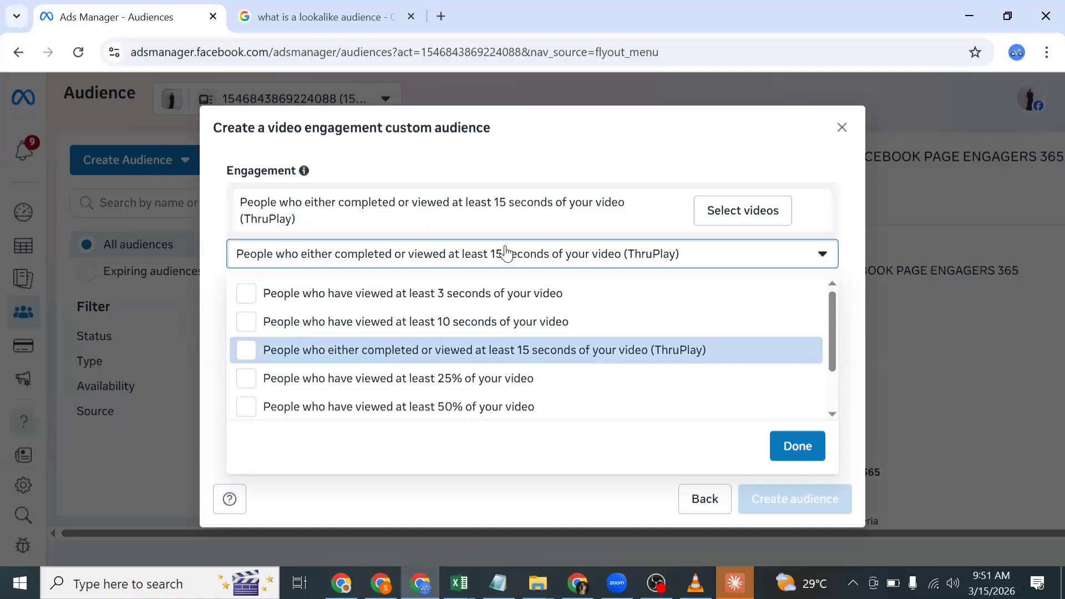
pyautogui.click(702, 216)
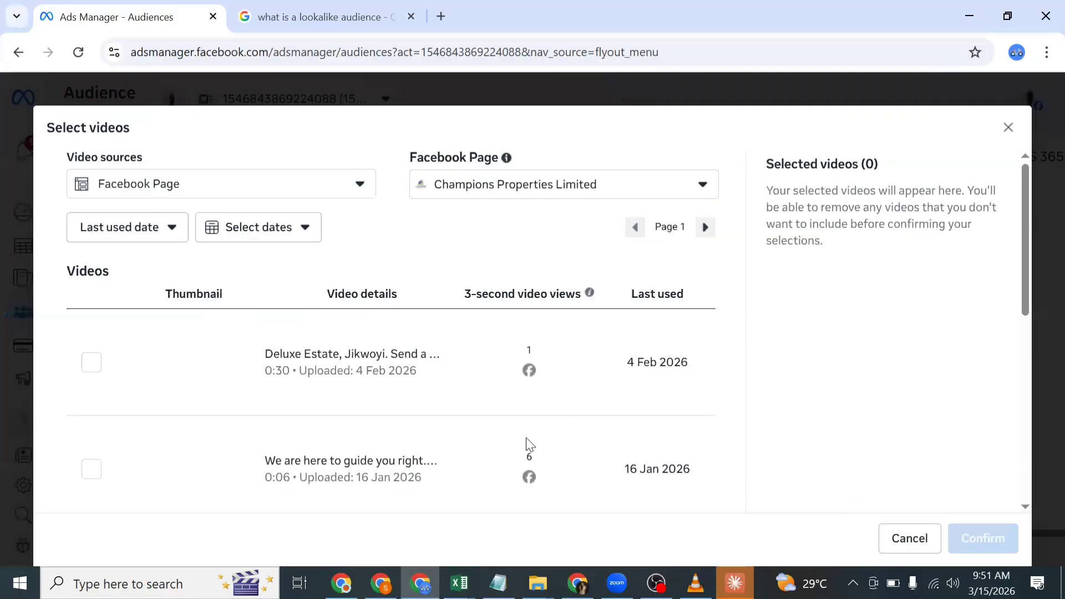
pyautogui.scroll(-1, 502, 461)
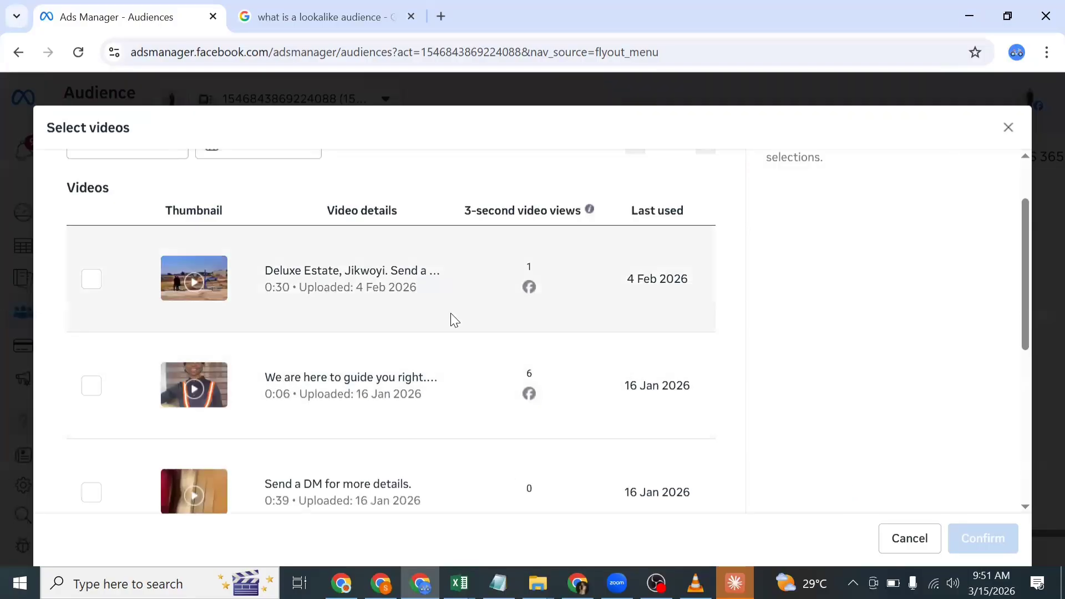
pyautogui.scroll(1, 288, 226)
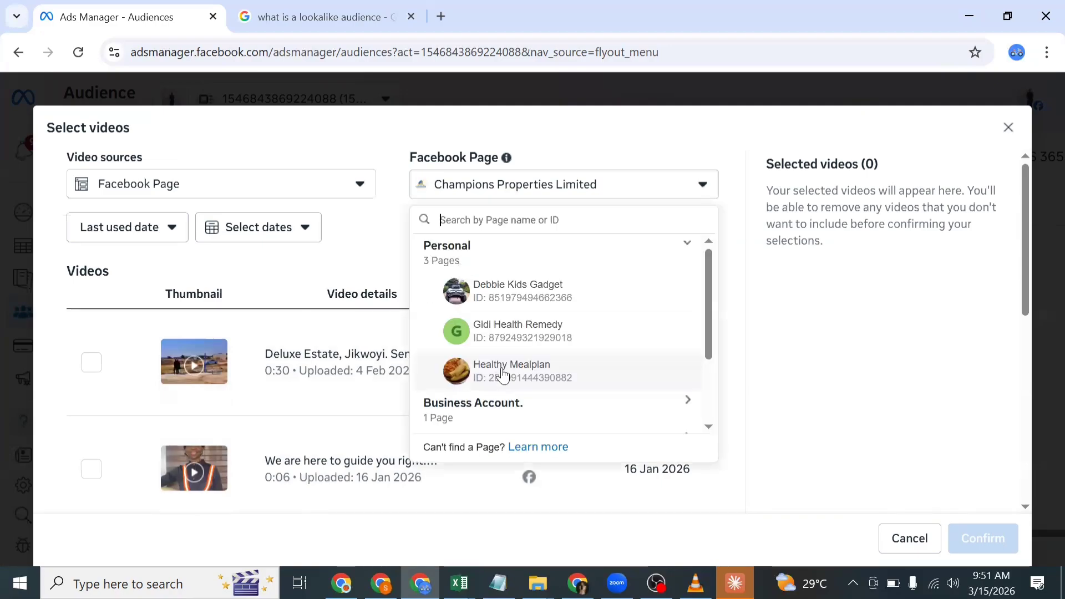
pyautogui.click(507, 375)
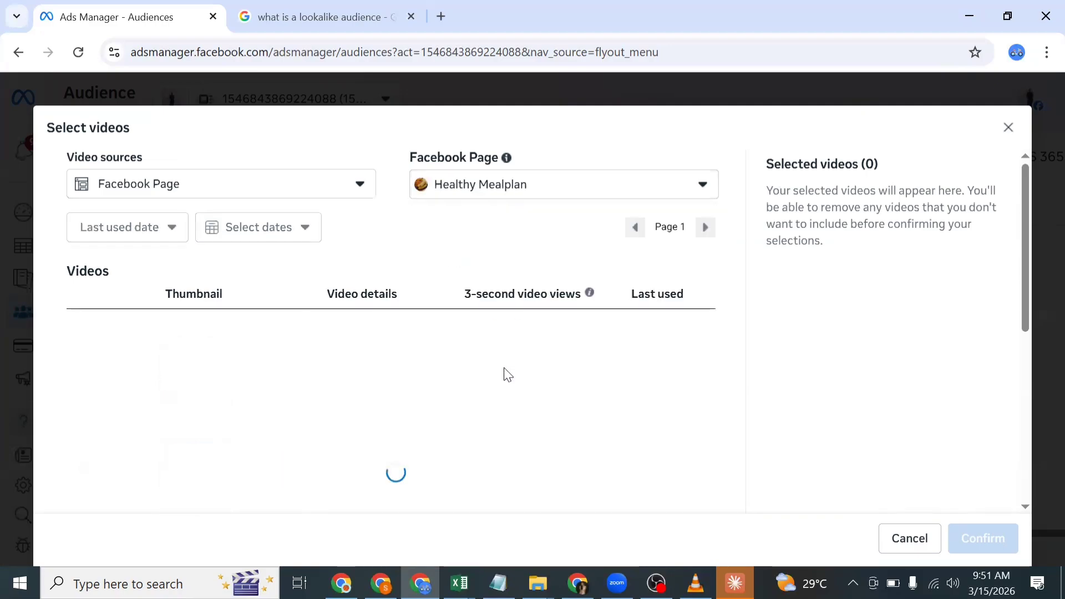
# Step: Review the first page of Healthy Mealplan videos and select VID_20251226_024511_079.mp4
pyautogui.scroll(-2, 496, 321)
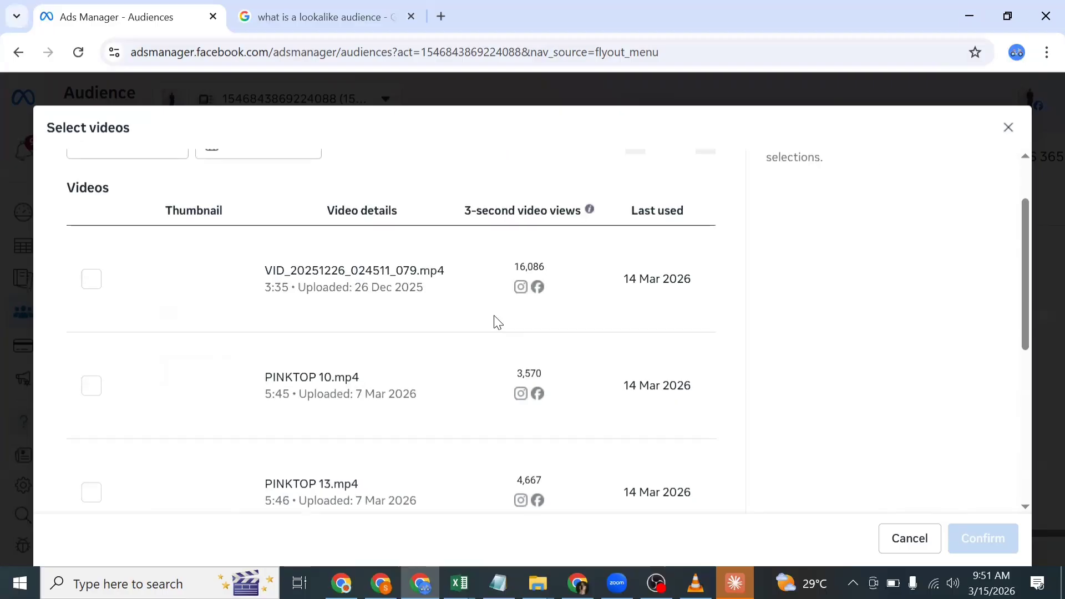
pyautogui.scroll(-2, 498, 323)
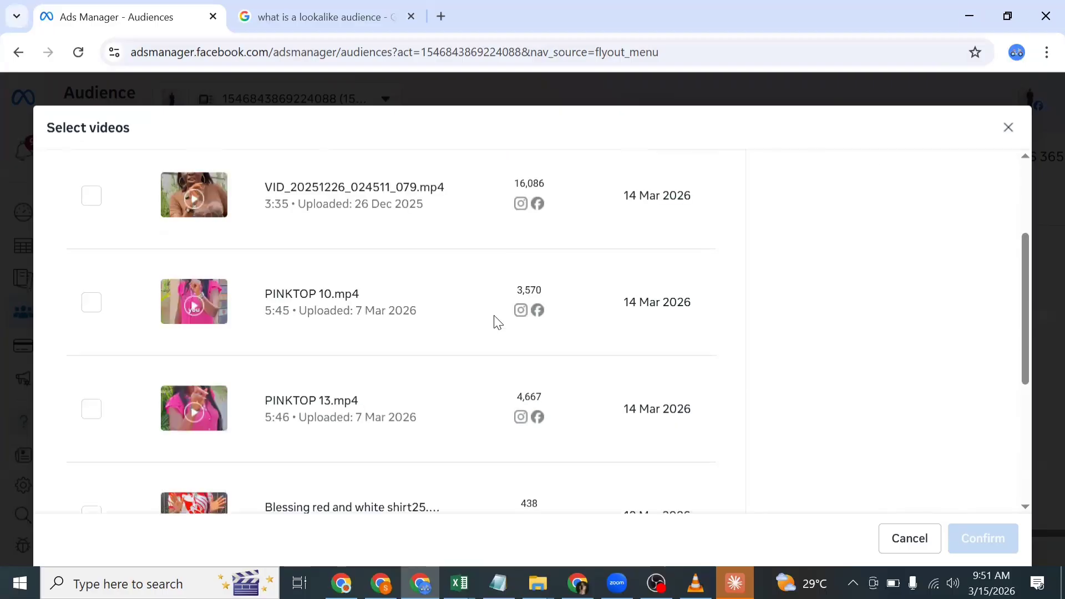
pyautogui.scroll(-5, 494, 313)
pyautogui.scroll(2, 491, 311)
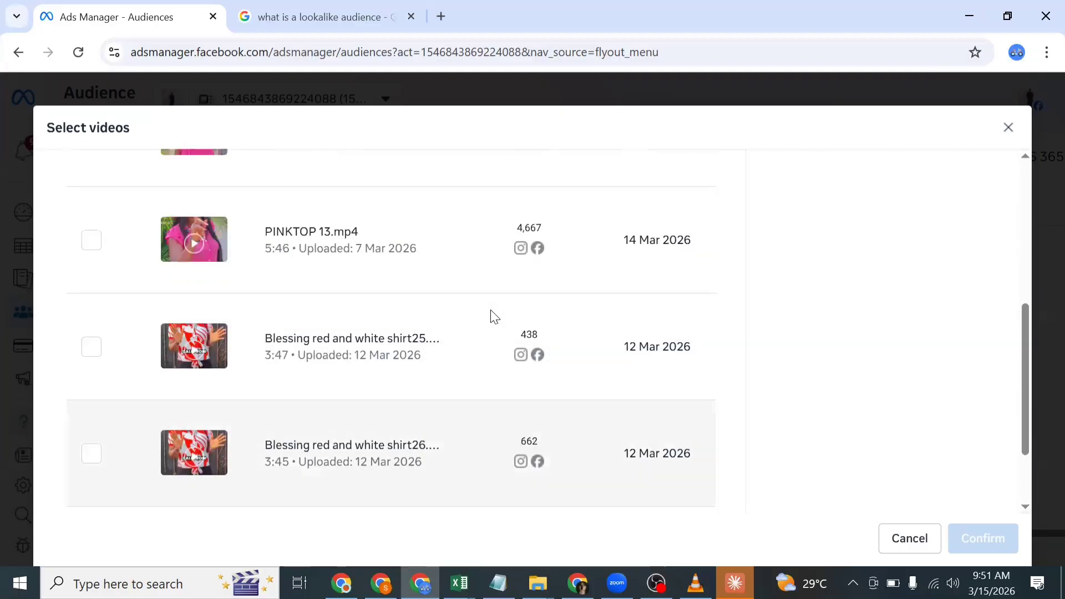
pyautogui.scroll(7, 94, 332)
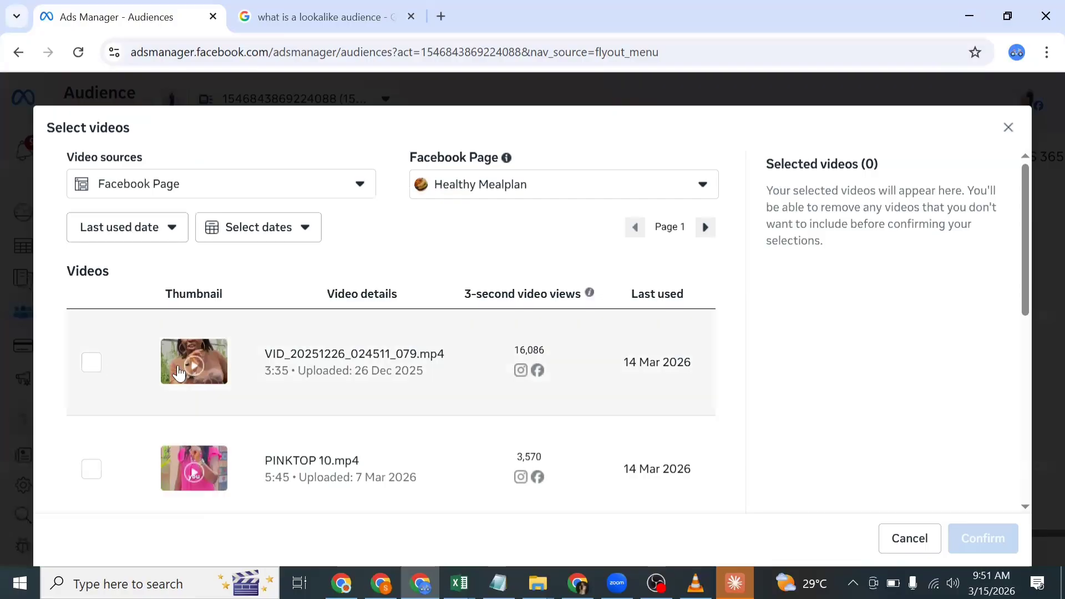
pyautogui.click(655, 354)
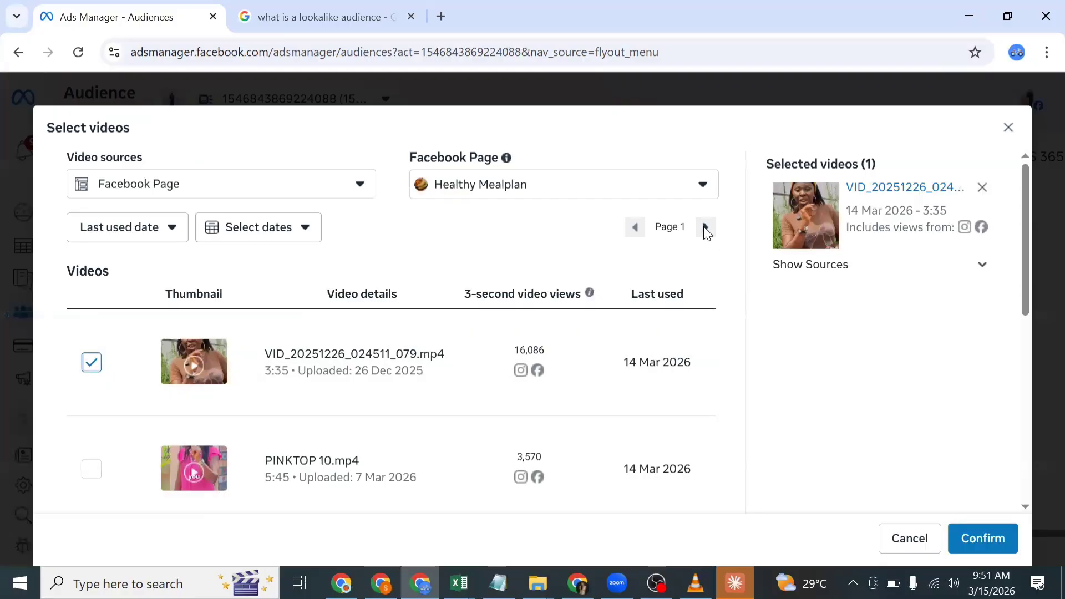
# Step: Add BLESS H15.mp4, BLESS H16.mp4, BLESS H18.mp4 and BLESS H11.mp4 from page 3 of the video list
pyautogui.click(705, 228)
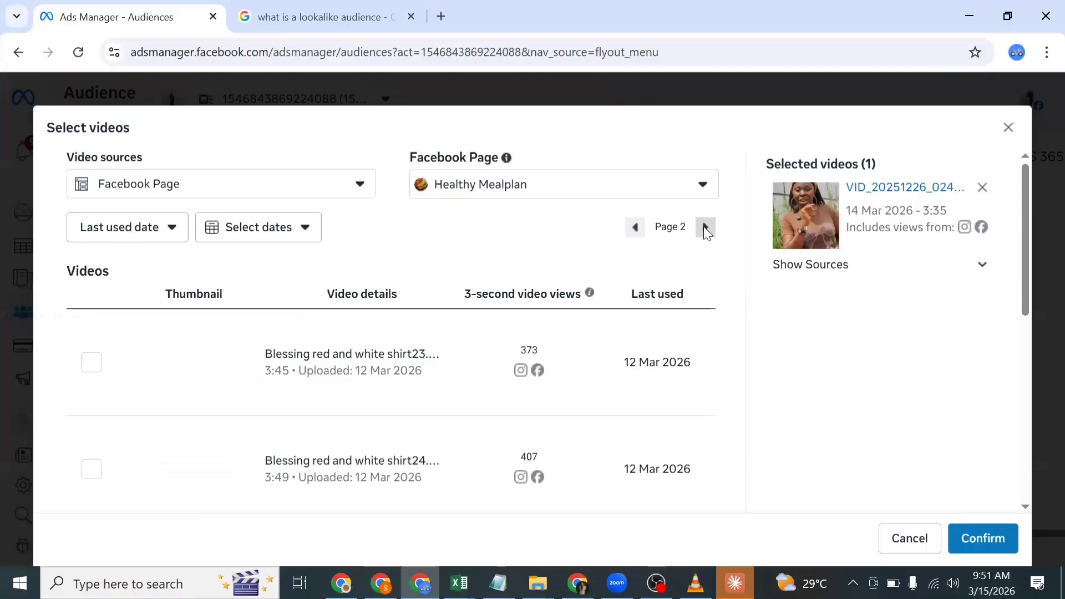
pyautogui.click(704, 227)
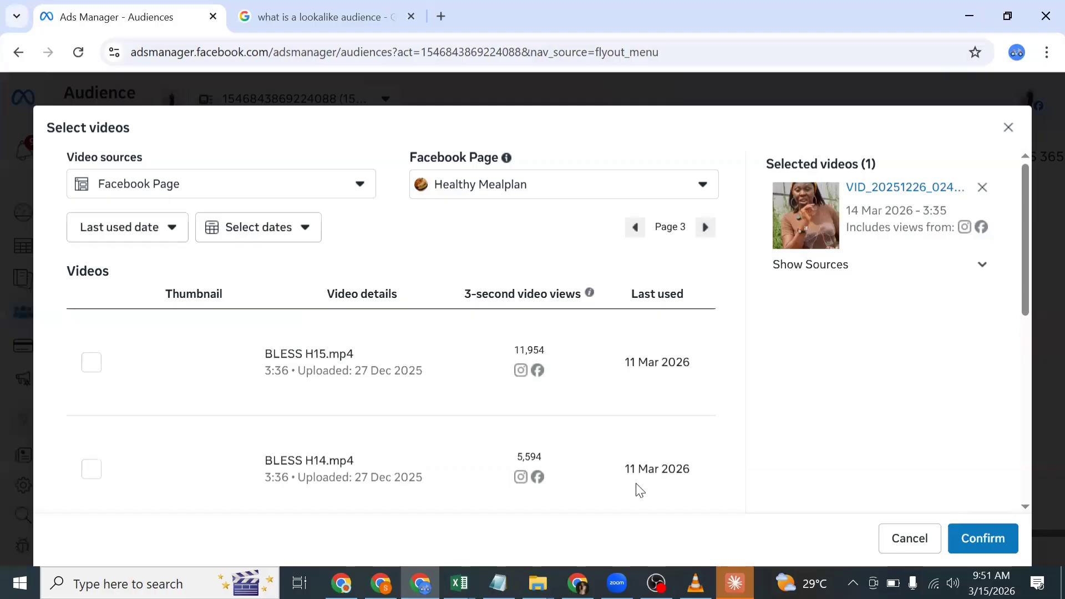
pyautogui.scroll(-5, 506, 299)
pyautogui.scroll(2, 444, 294)
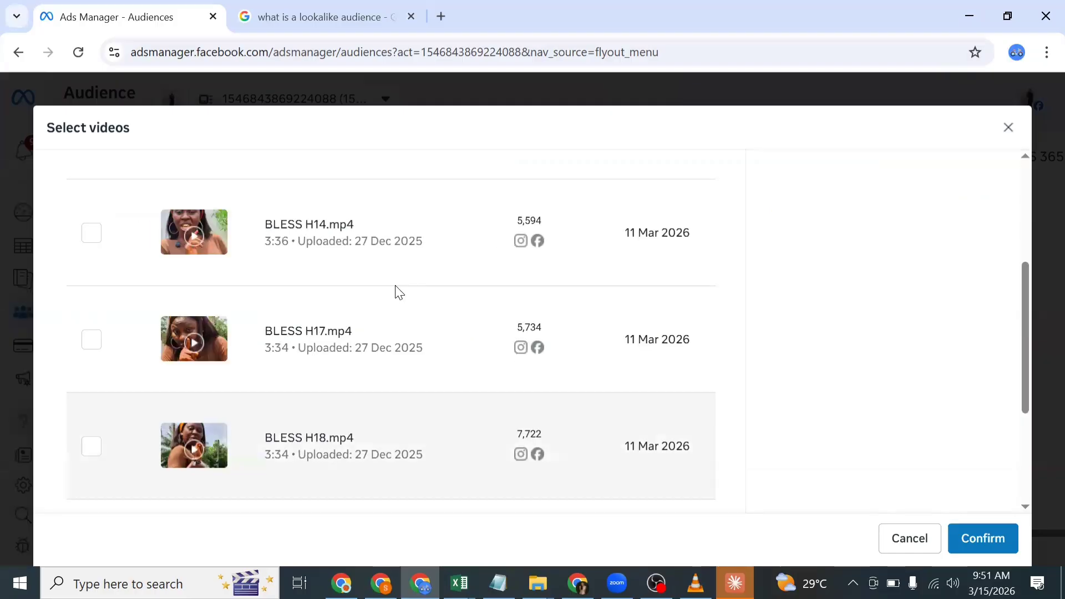
pyautogui.scroll(4, 108, 344)
pyautogui.click(94, 336)
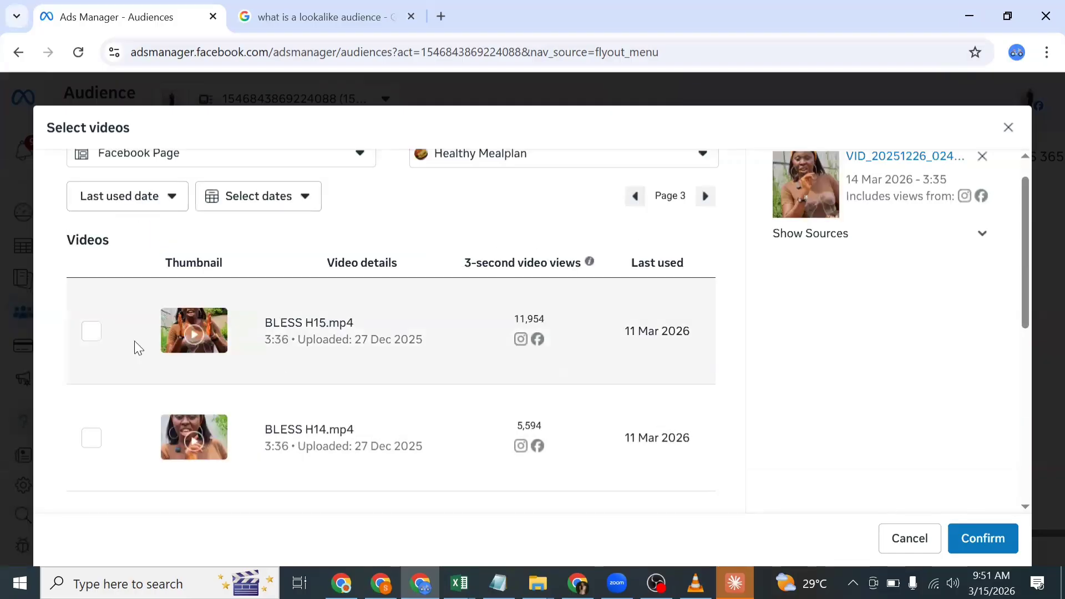
pyautogui.scroll(-5, 307, 363)
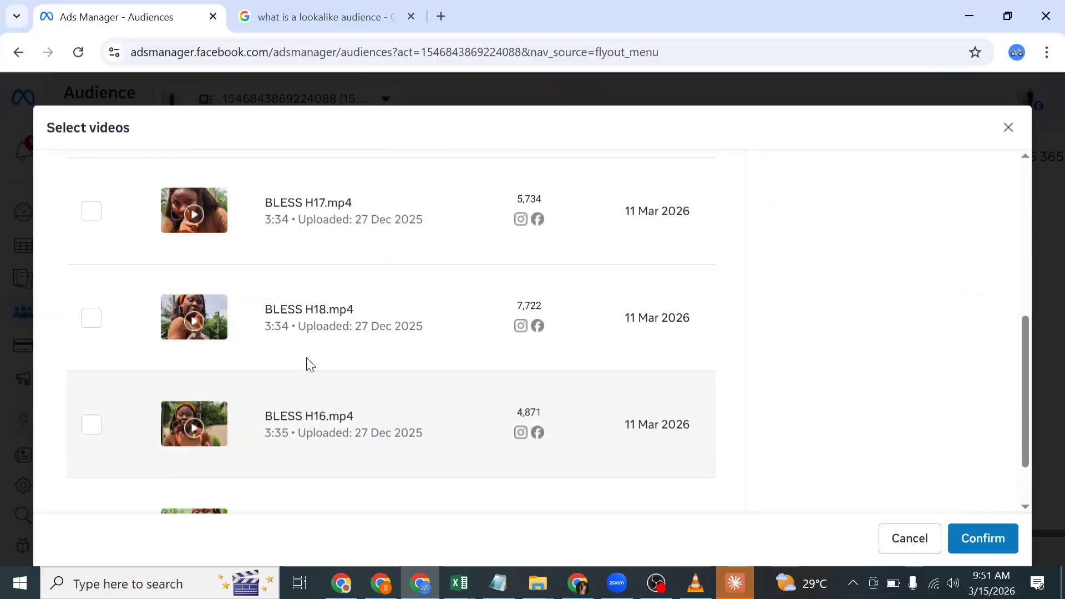
pyautogui.scroll(-1, 95, 352)
pyautogui.click(93, 351)
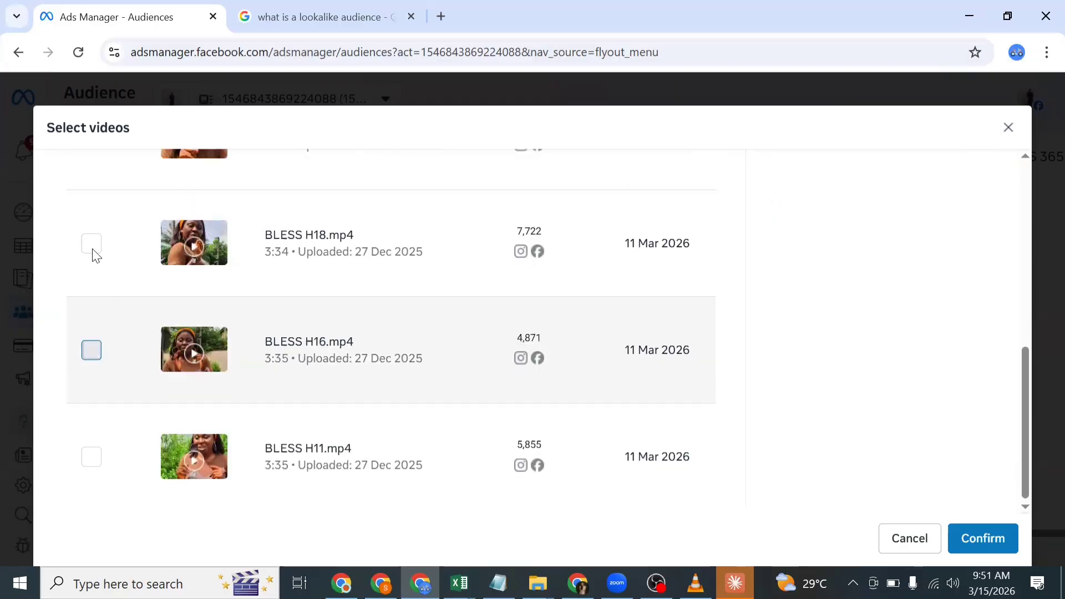
pyautogui.click(93, 247)
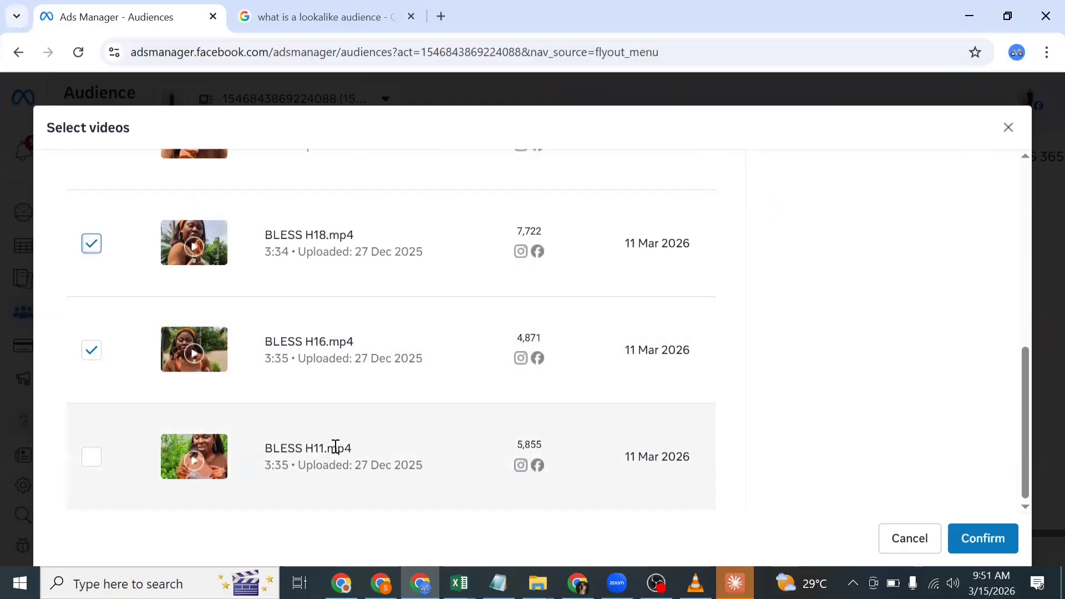
pyautogui.click(335, 447)
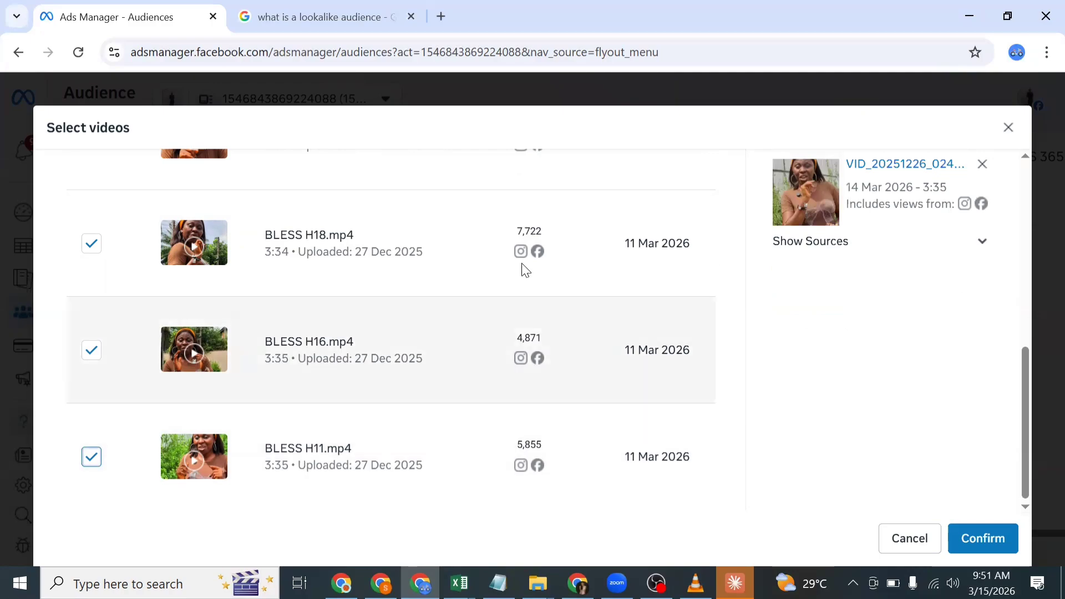
# Step: Add BLESS H13.mp4 and BLESS H12.mp4 from page 4 of the video list
pyautogui.scroll(5, 506, 371)
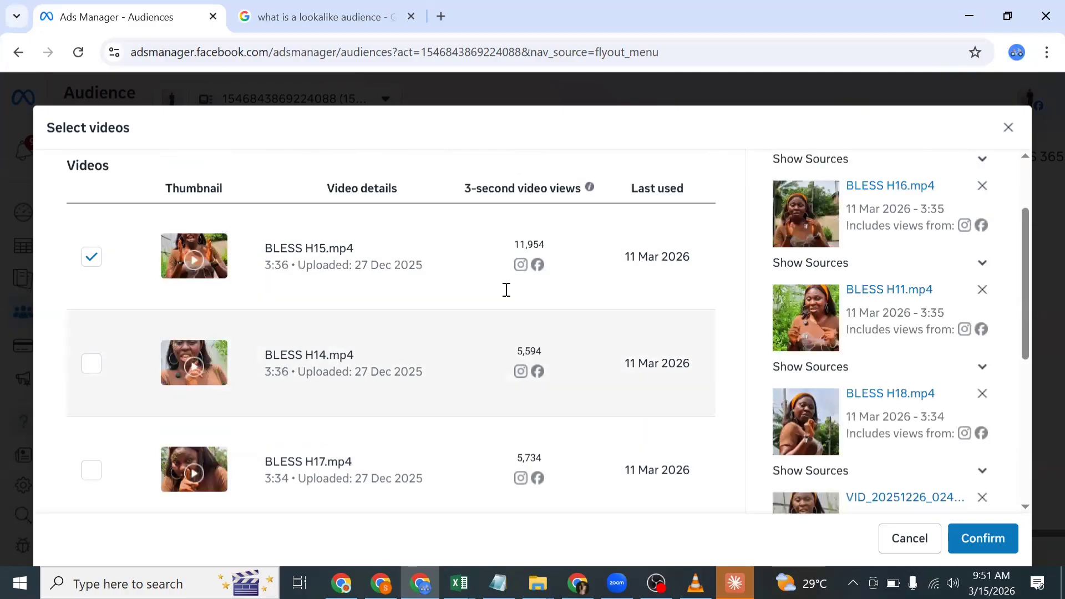
pyautogui.scroll(2, 577, 287)
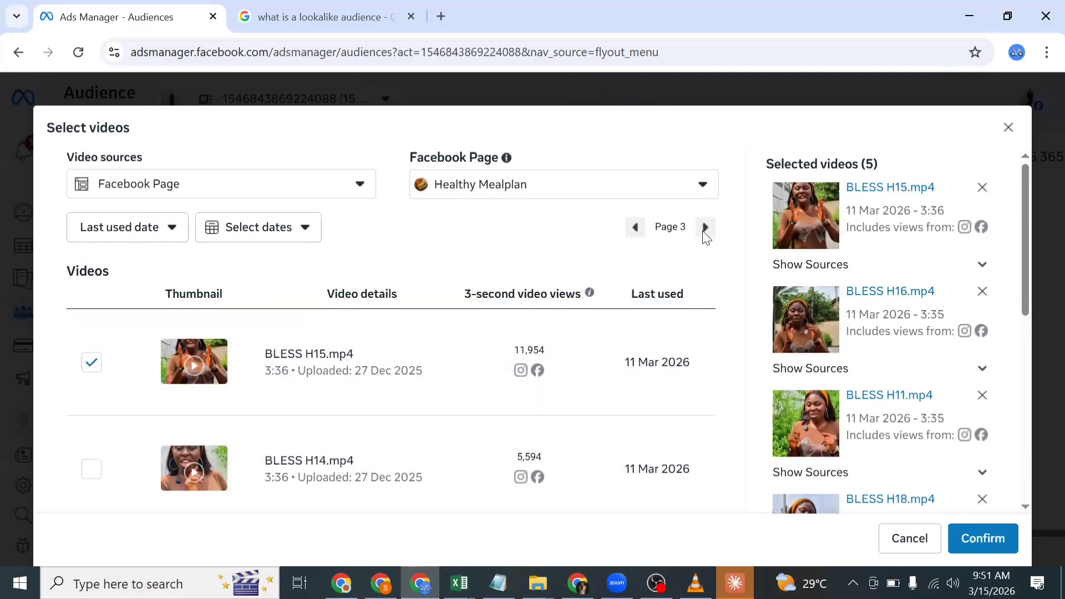
pyautogui.click(702, 230)
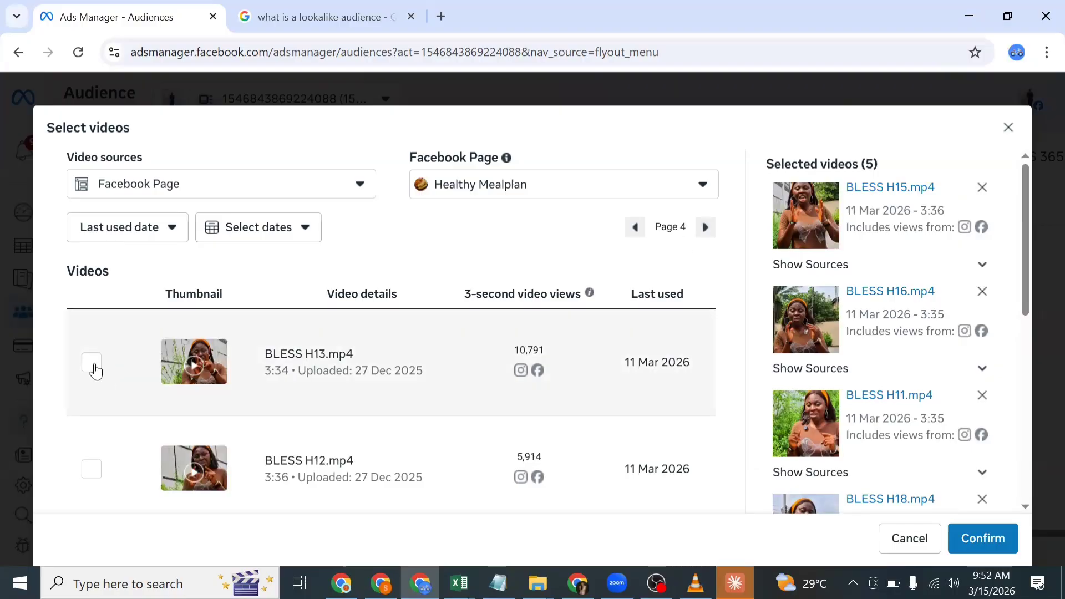
pyautogui.click(92, 470)
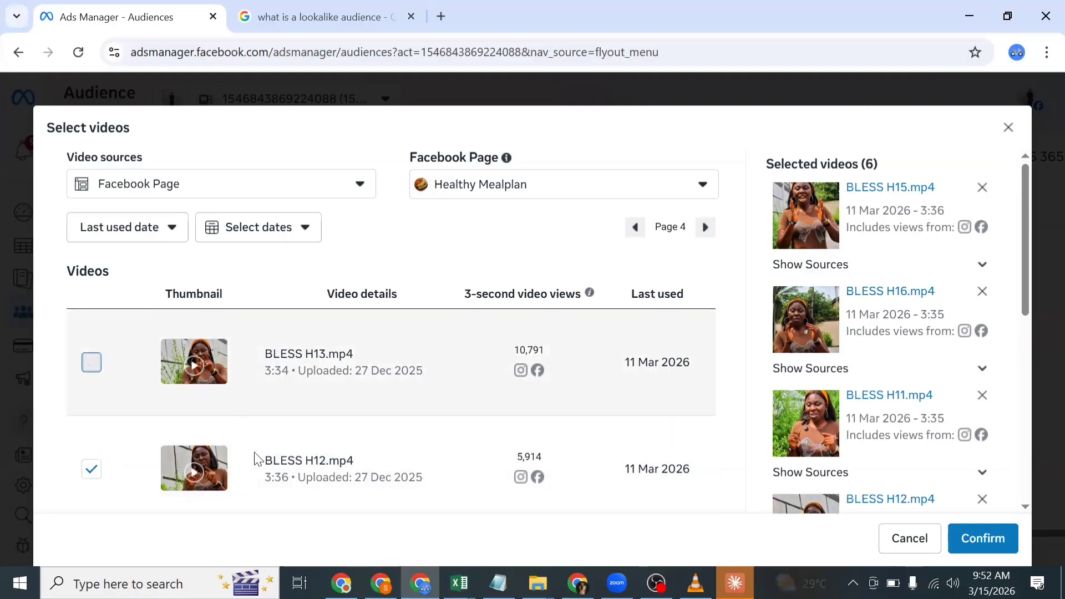
pyautogui.scroll(-4, 256, 458)
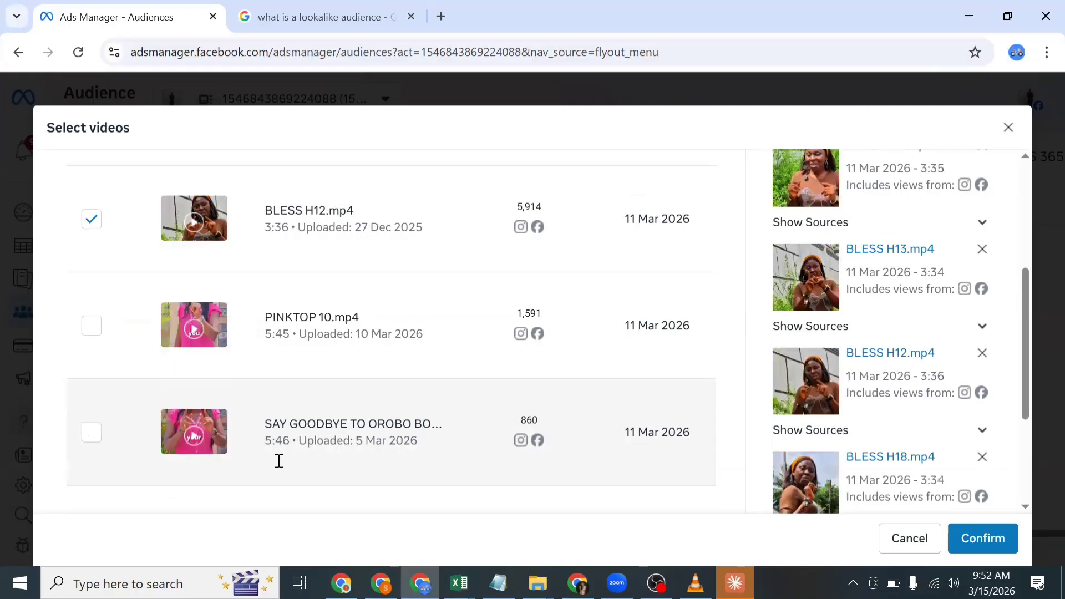
pyautogui.scroll(4, 587, 400)
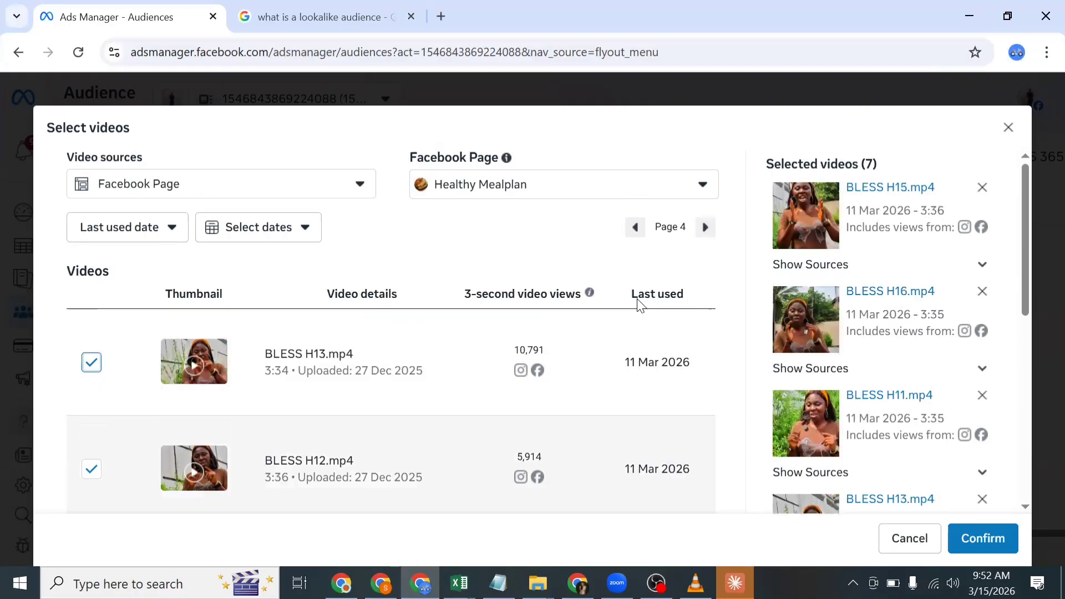
# Step: Browse the video list through page 11 and confirm the selected videos
pyautogui.doubleClick(701, 231)
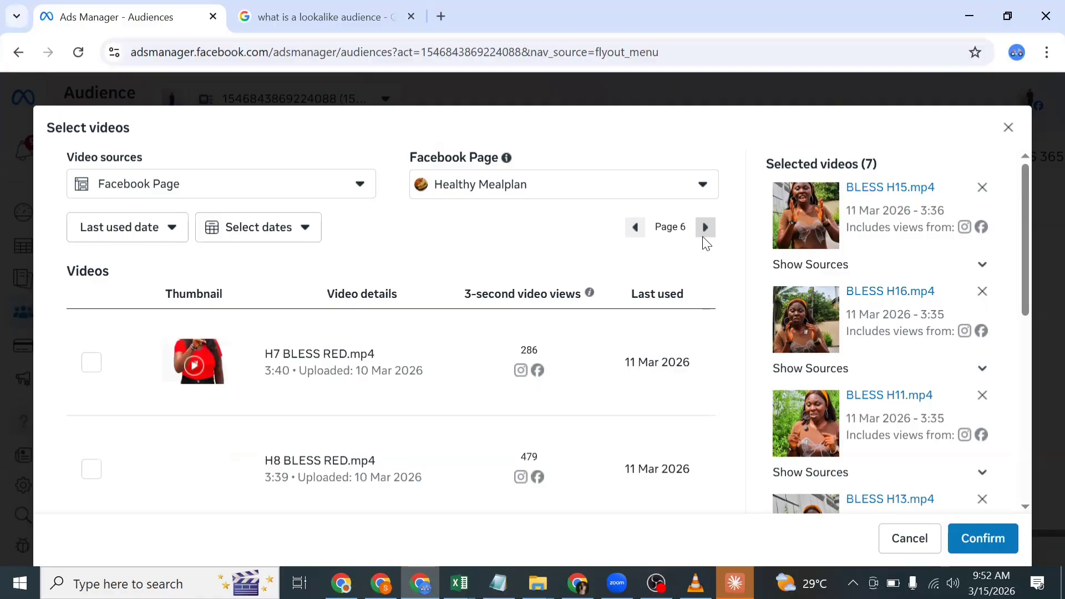
pyautogui.click(704, 235)
pyautogui.click(705, 228)
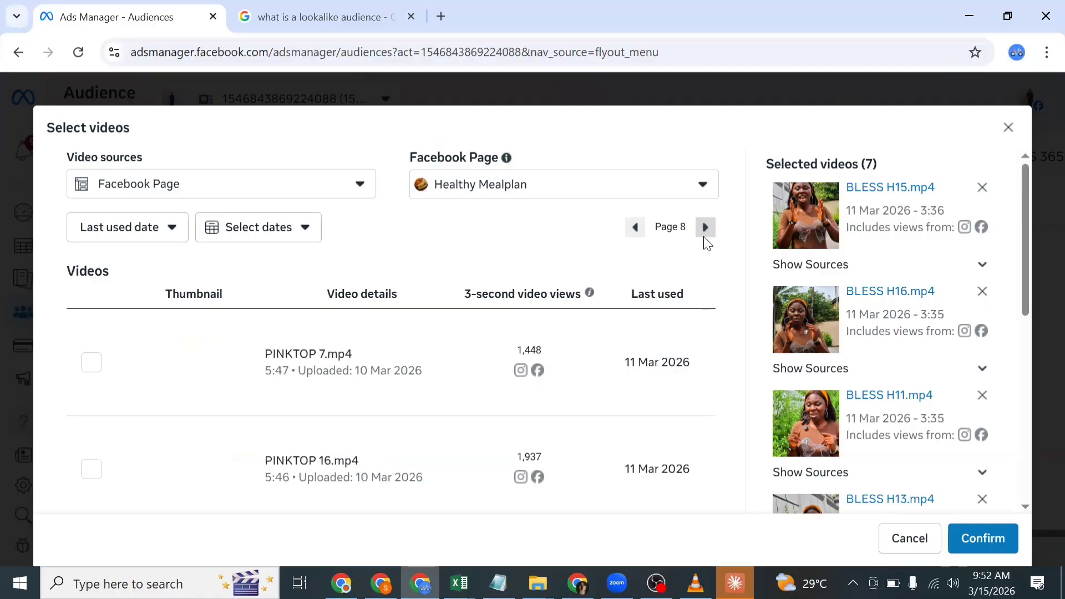
pyautogui.click(705, 228)
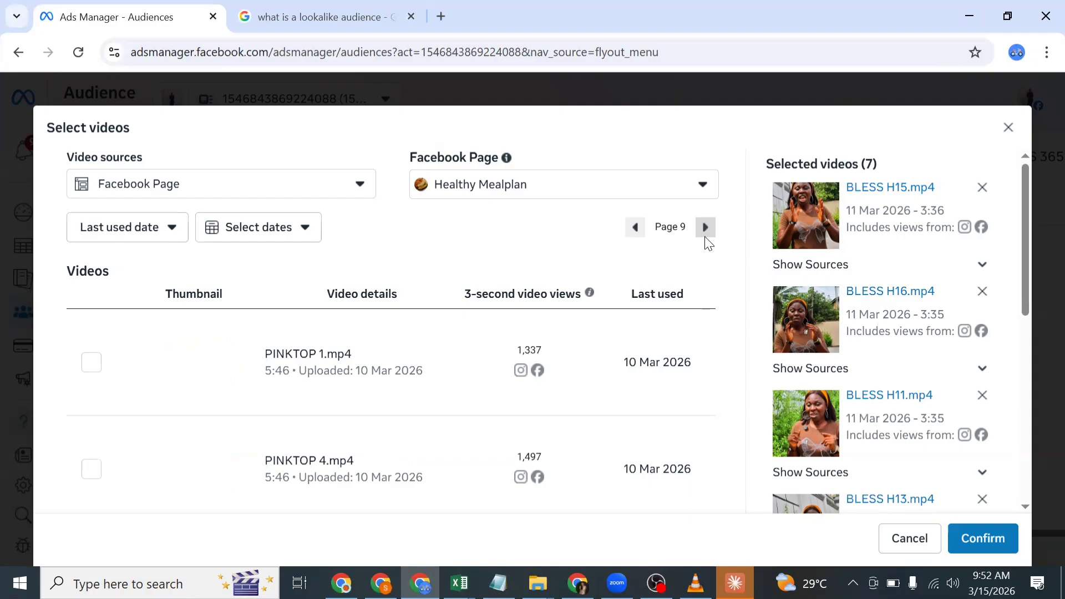
pyautogui.click(706, 229)
pyautogui.click(705, 228)
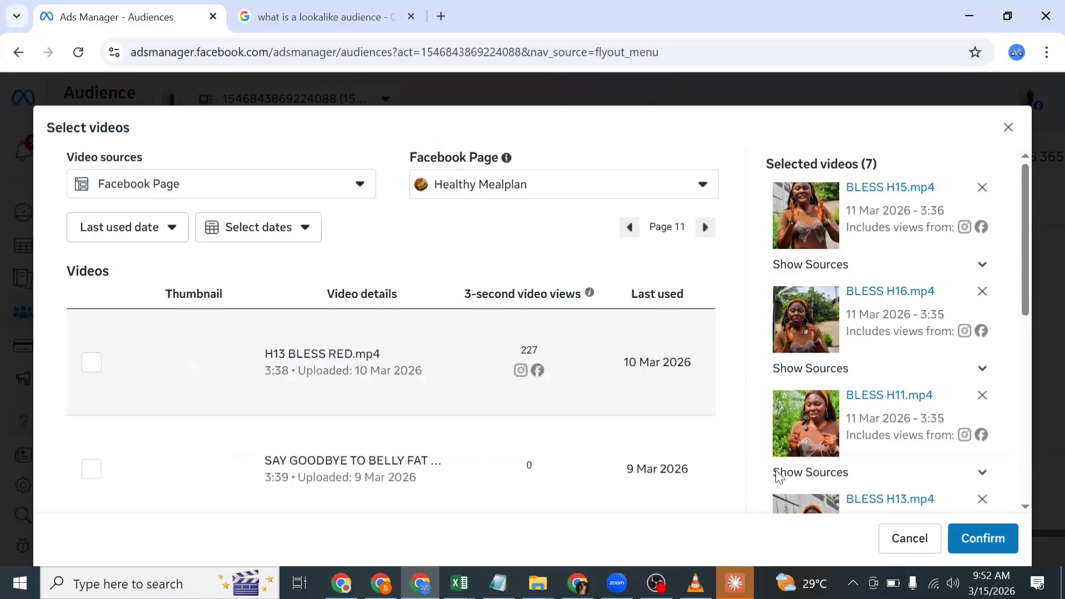
pyautogui.click(993, 546)
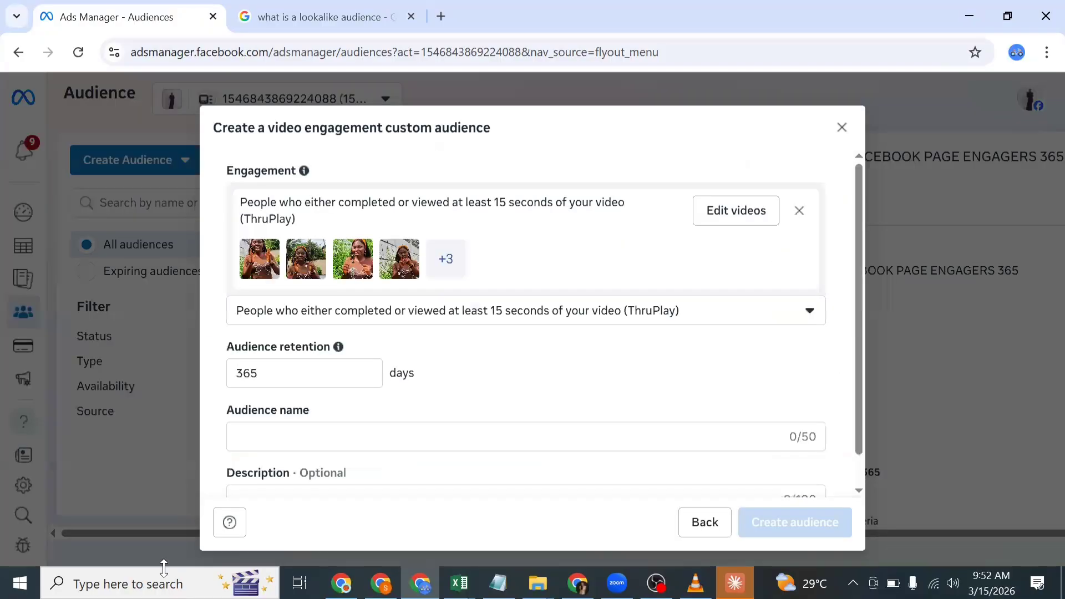
# Step: Name the video engagement audience "VIDEO VIEWS 365 EX" and create it
pyautogui.click(361, 430)
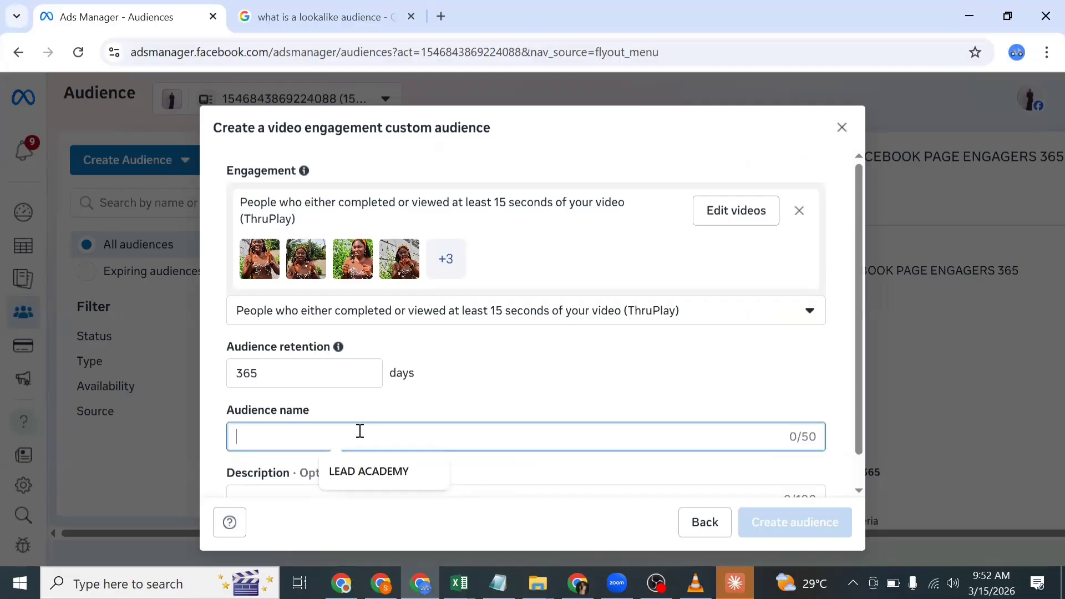
pyautogui.write('VIDEO')
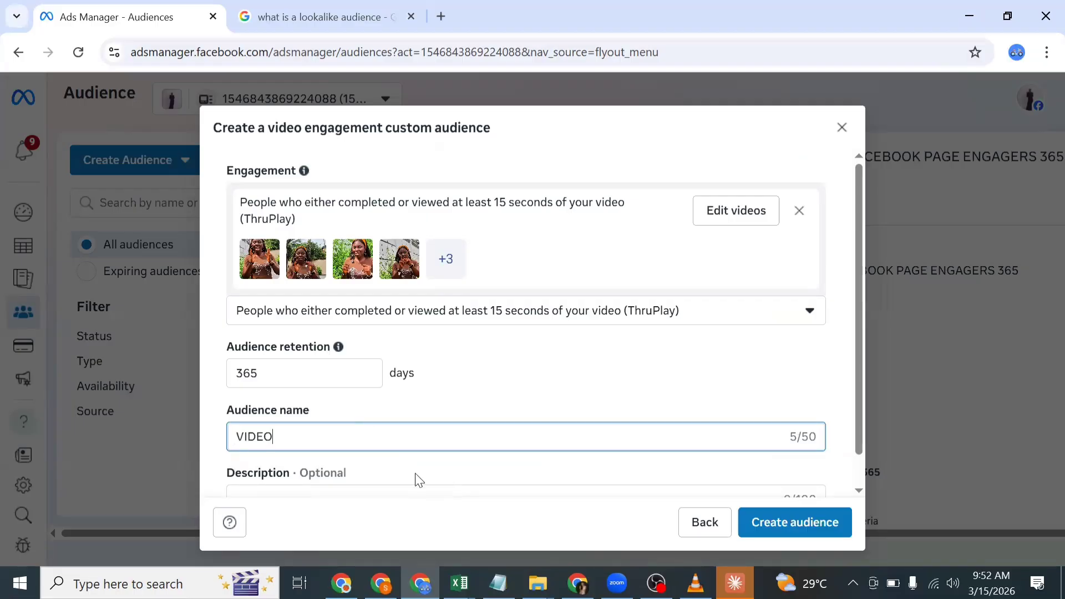
pyautogui.write(' VIEWS 365 EX')
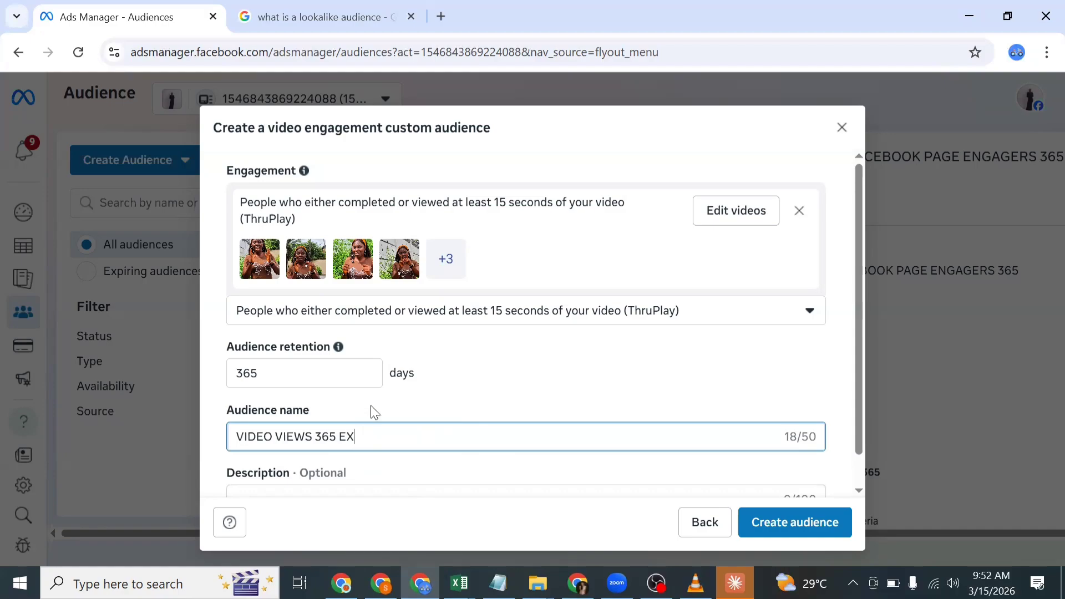
pyautogui.scroll(-1, 613, 344)
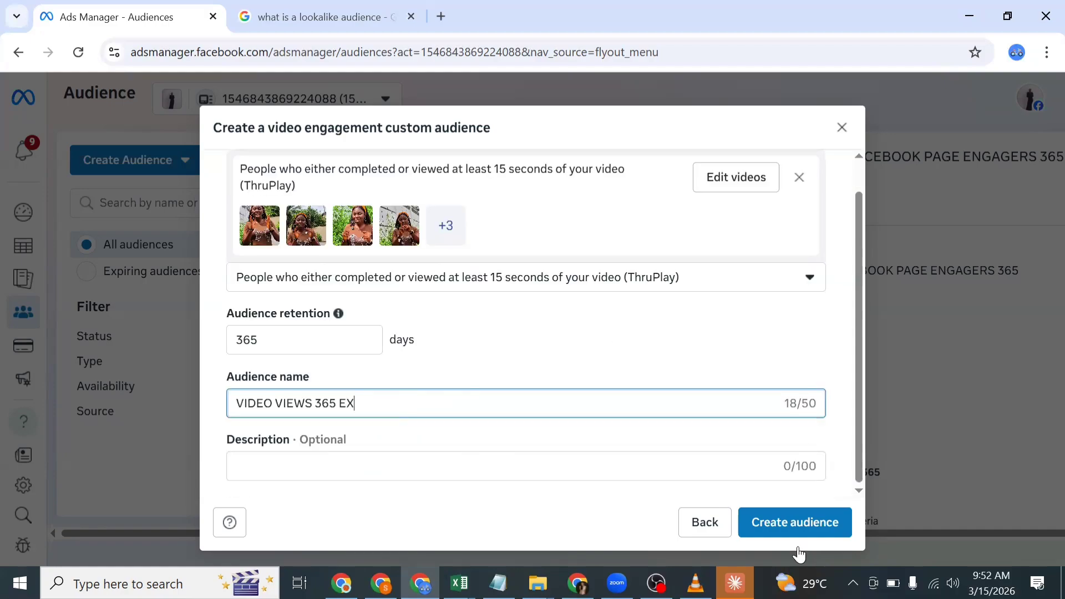
pyautogui.click(779, 531)
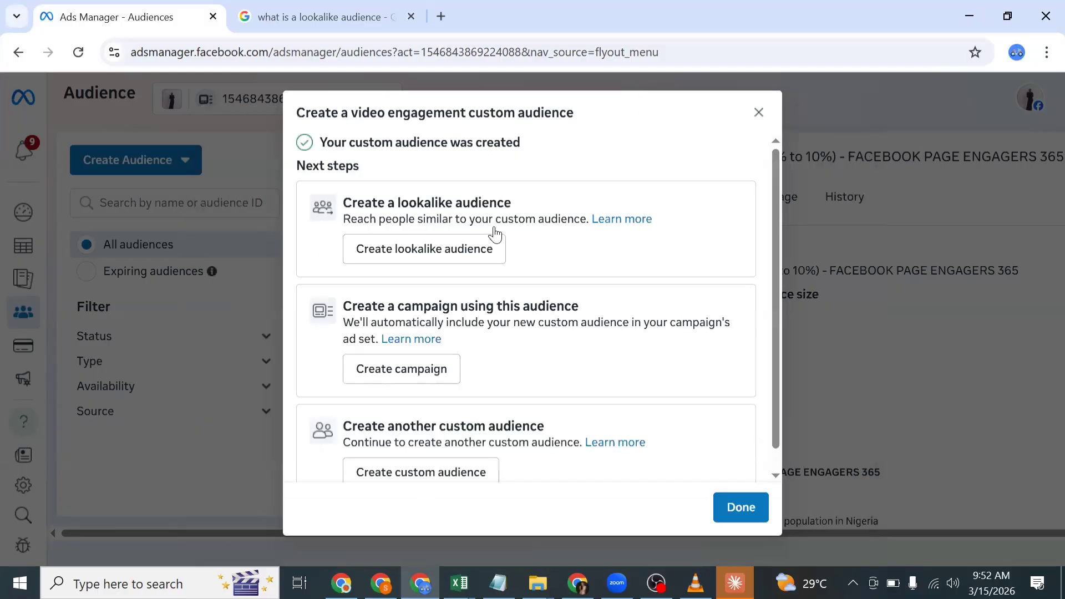
# Step: Start a lookalike audience from VIDEO VIEWS 365 EX and set its location to Nigeria
pyautogui.click(482, 248)
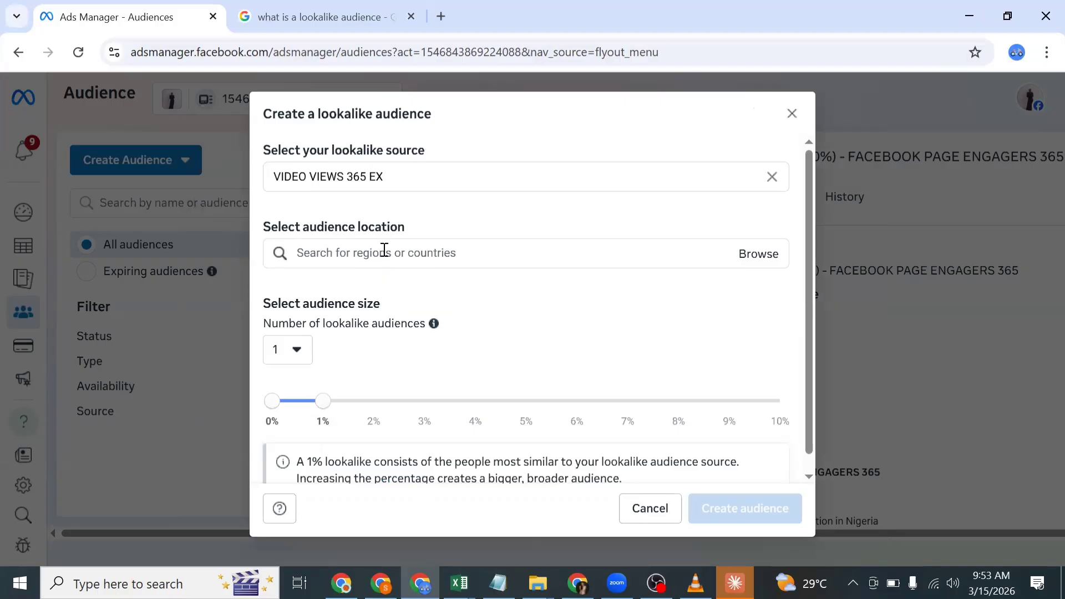
pyautogui.click(384, 250)
pyautogui.write('N')
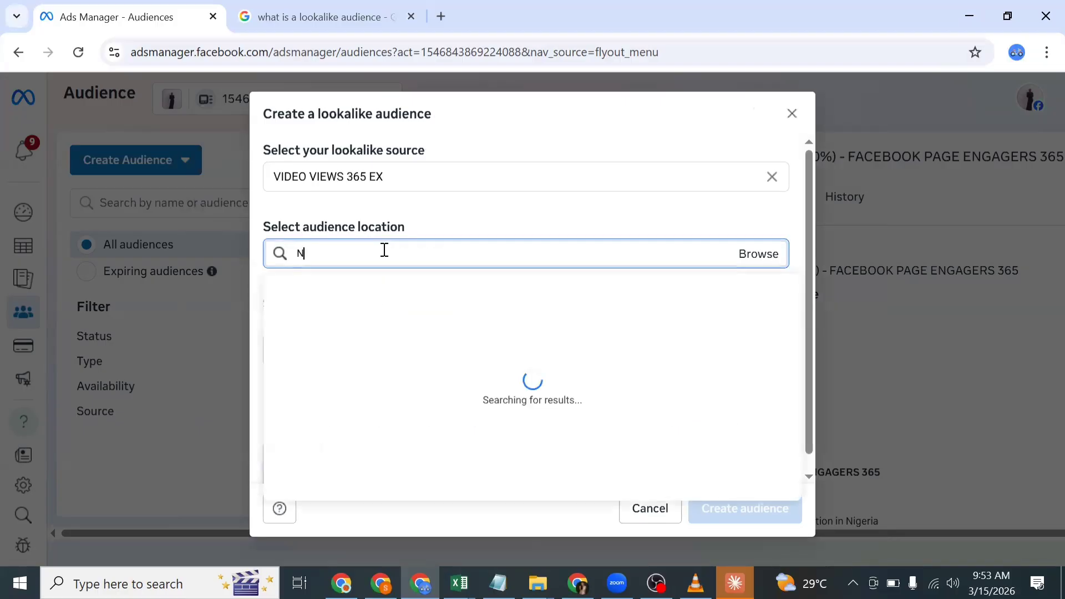
pyautogui.write('IGERI')
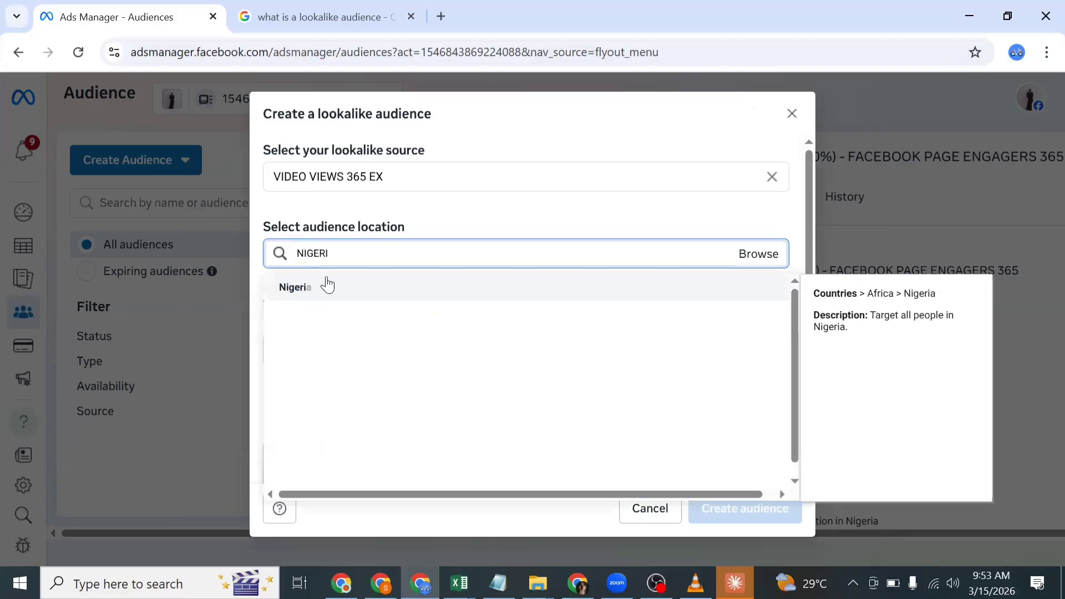
pyautogui.press('Return')
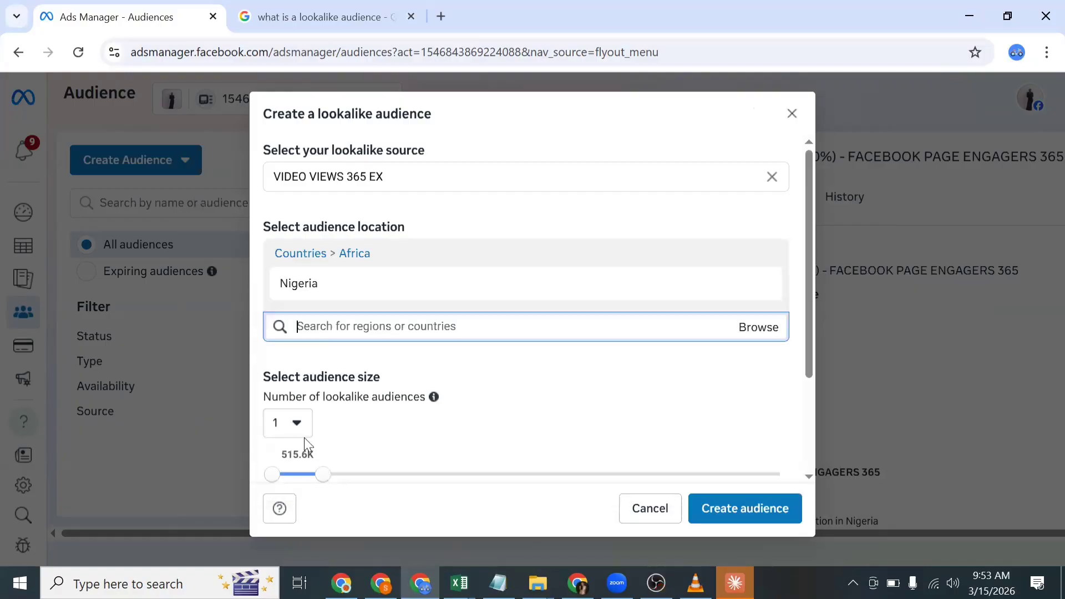
# Step: Set six lookalike audiences split at 1%, 2%, 3%, 4%, 5% and 10%, and create them
pyautogui.click(288, 423)
pyautogui.click(293, 385)
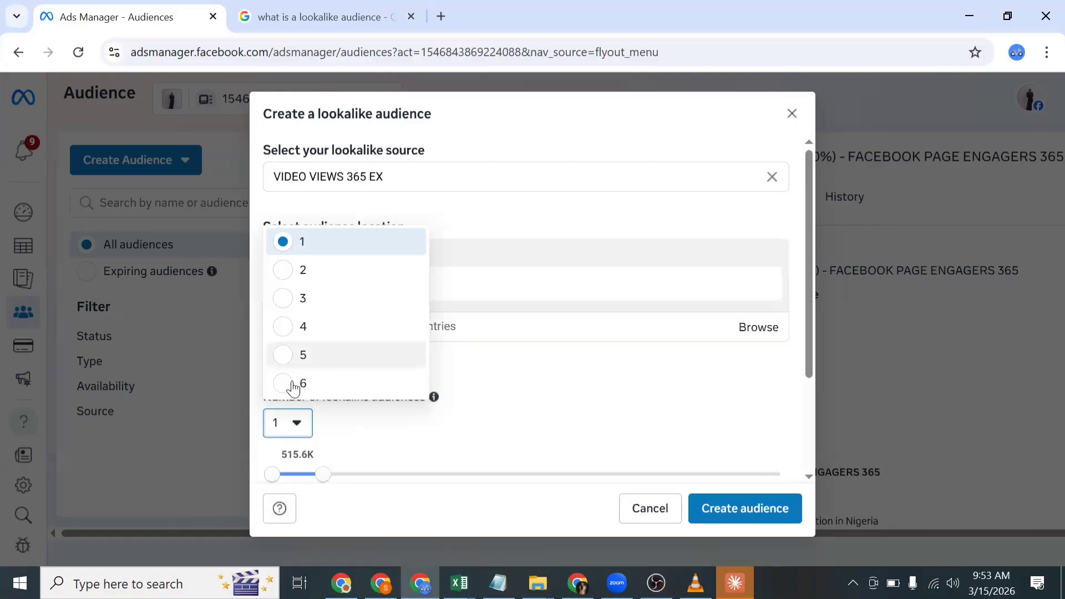
pyautogui.moveTo(574, 475); pyautogui.dragTo(798, 246)
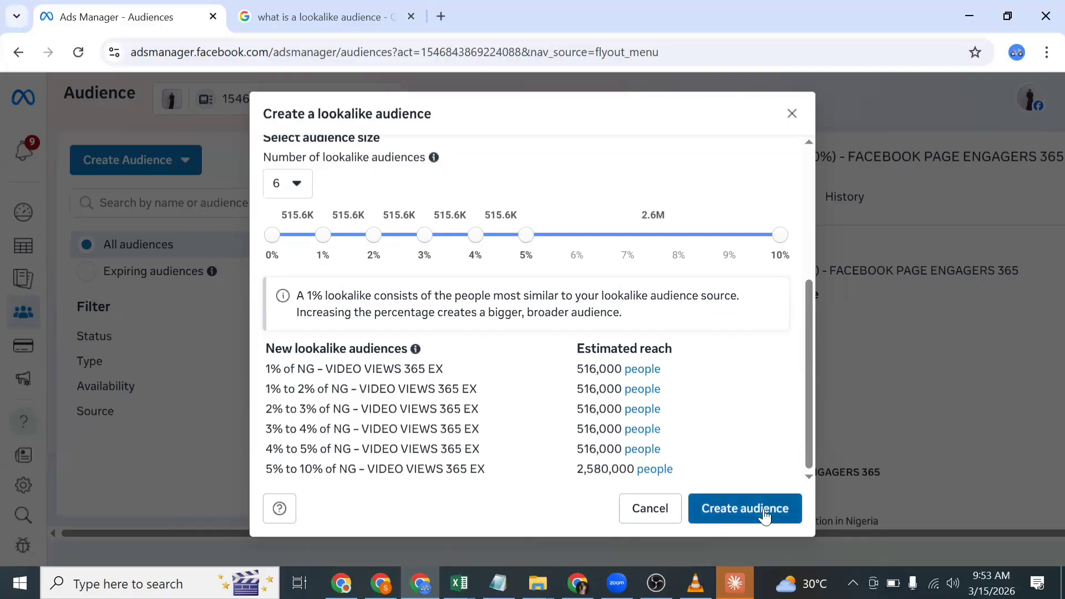
pyautogui.click(765, 516)
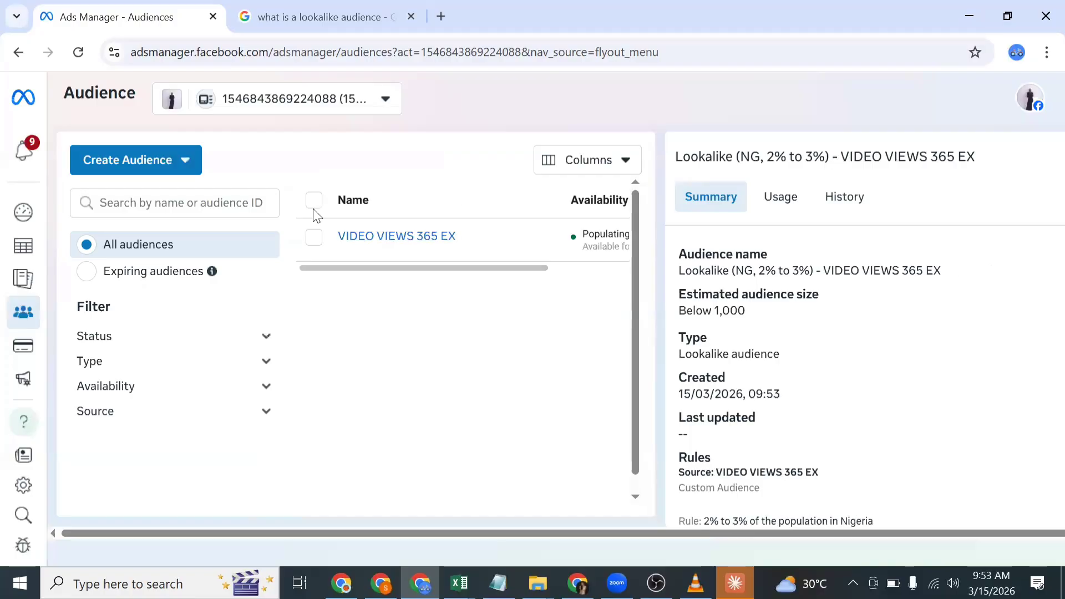
# Step: Start a new custom audience with Lead form as its source
pyautogui.click(183, 169)
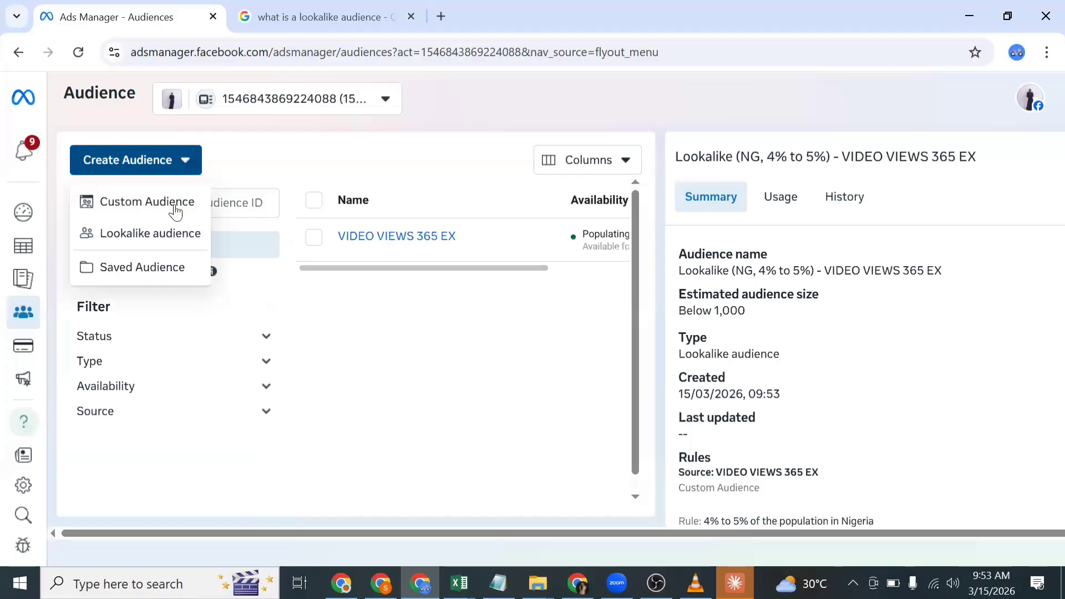
pyautogui.click(369, 272)
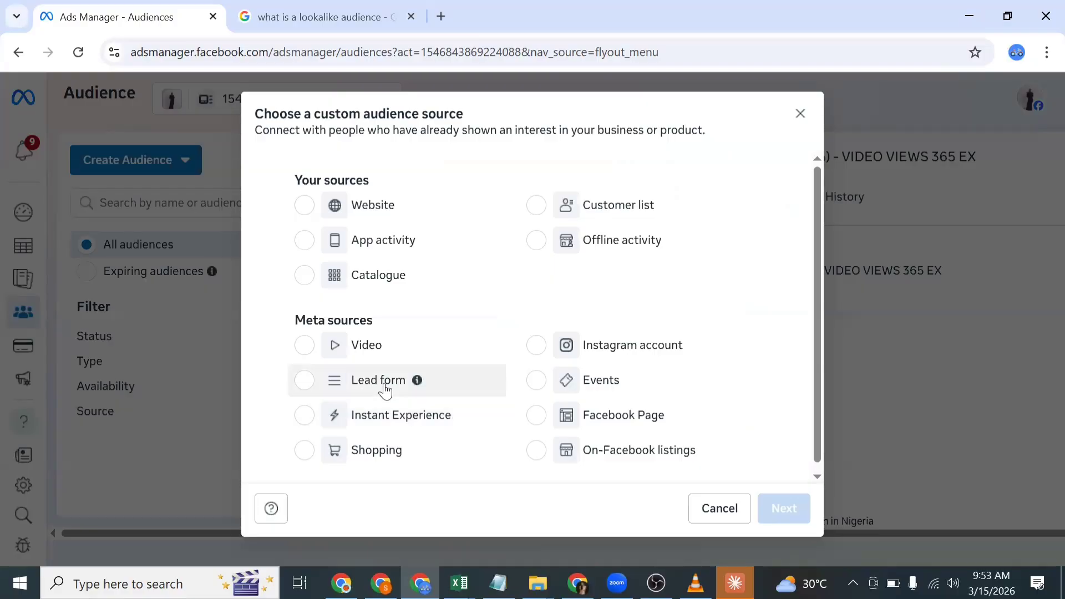
pyautogui.moveTo(417, 382)
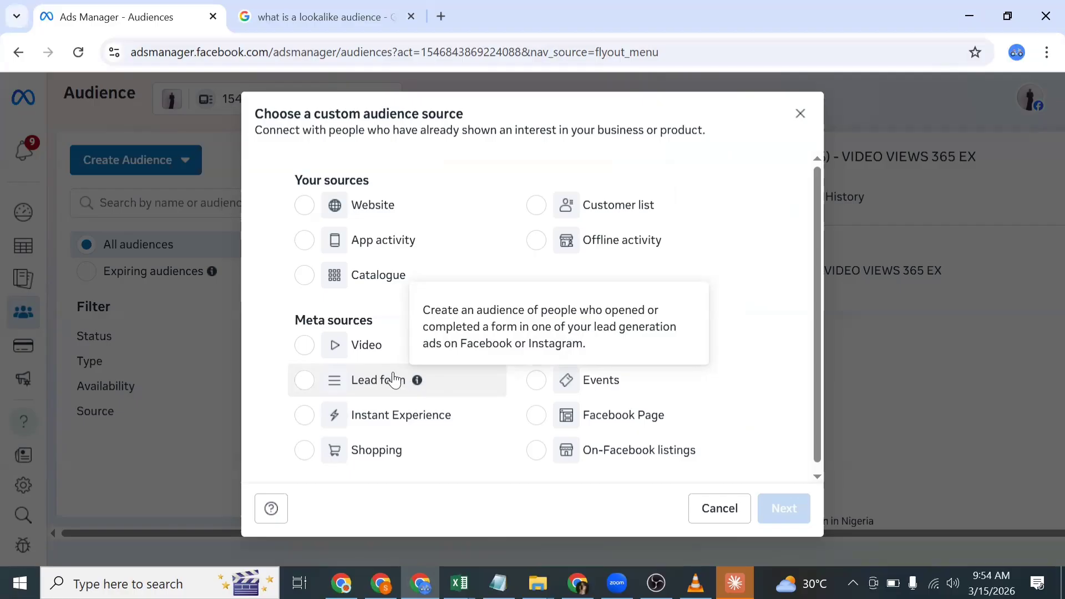
pyautogui.click(394, 377)
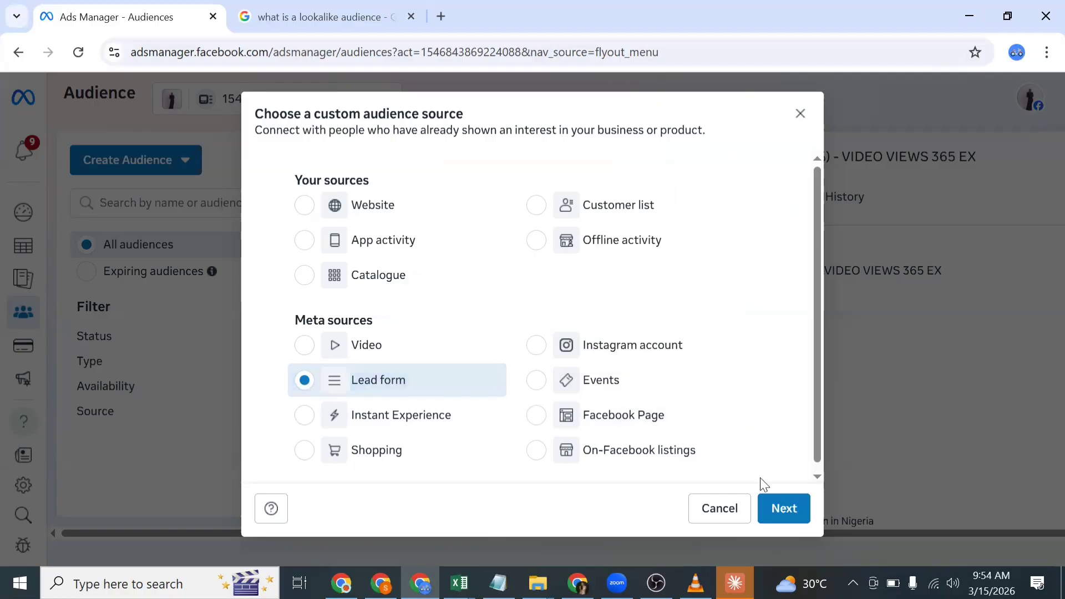
pyautogui.click(783, 510)
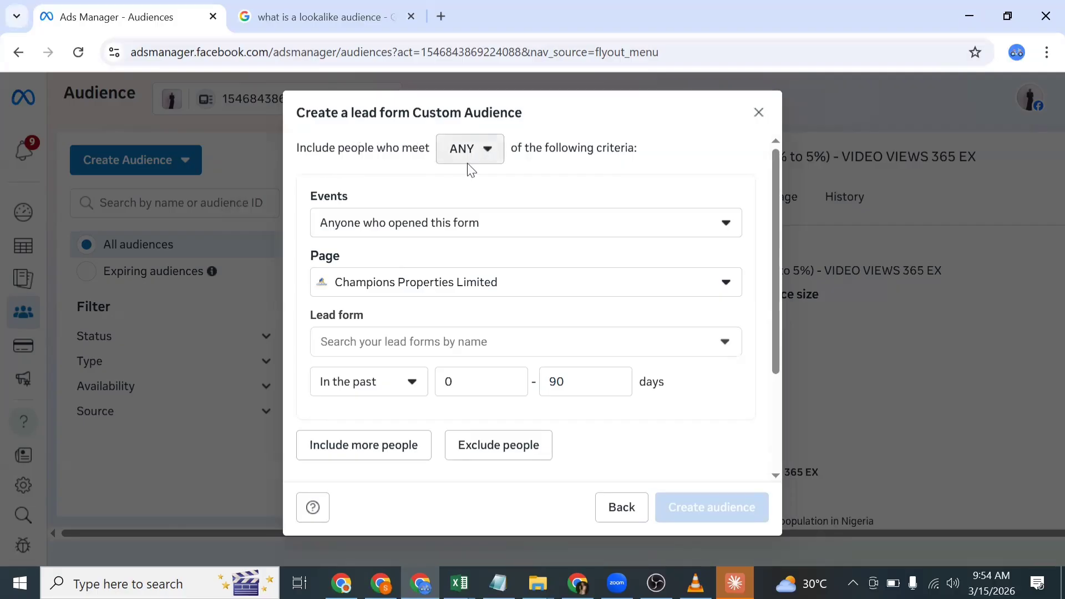
# Step: Keep the event "Anyone who opened this form" and choose Healthy Mealplan as the lead form audience's Page
pyautogui.click(456, 221)
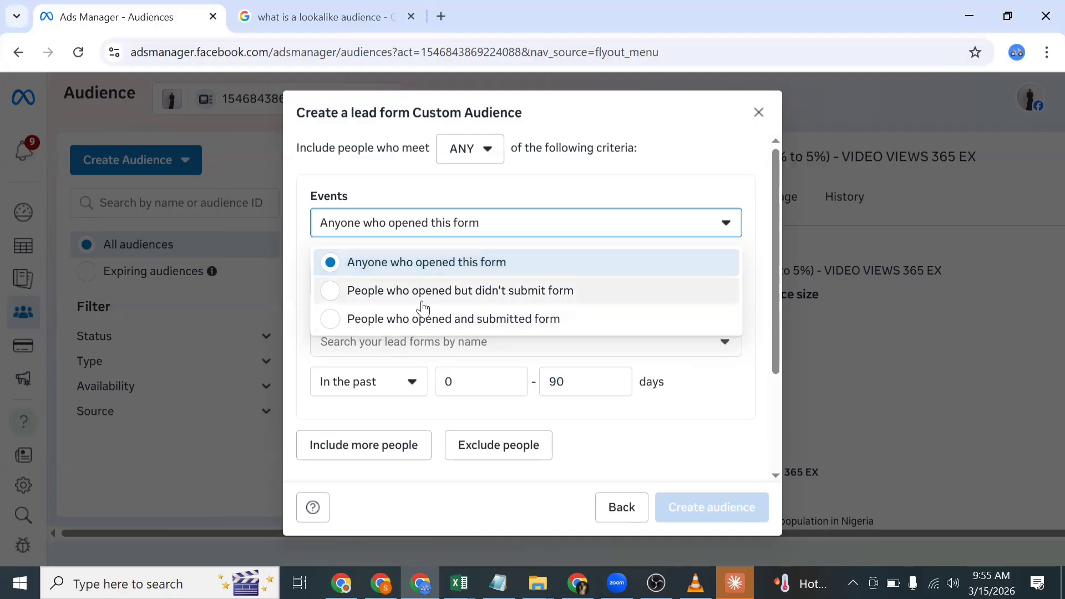
pyautogui.click(451, 275)
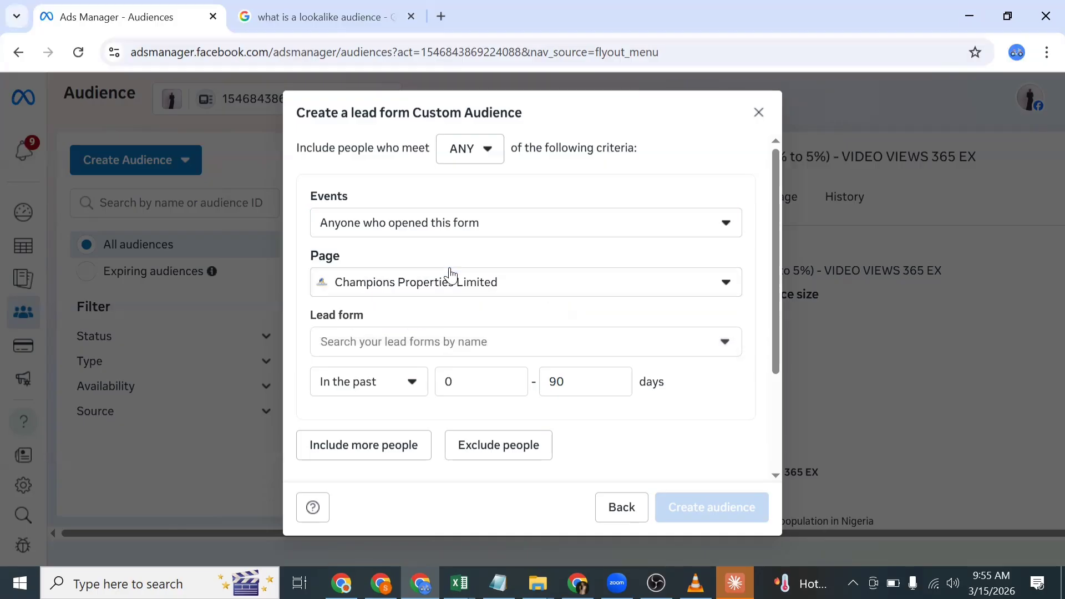
pyautogui.click(462, 288)
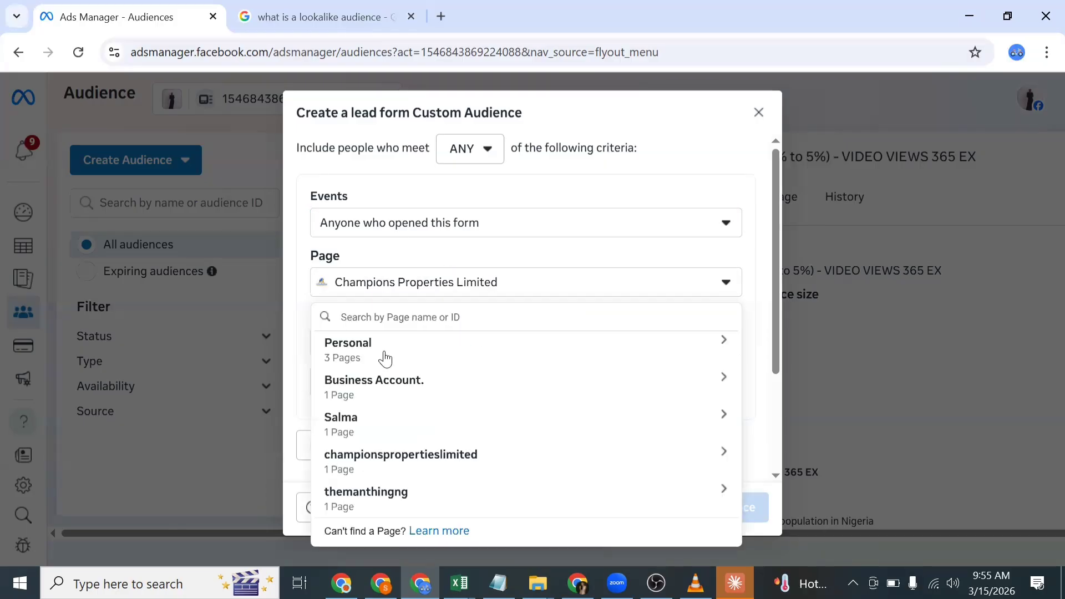
pyautogui.click(413, 355)
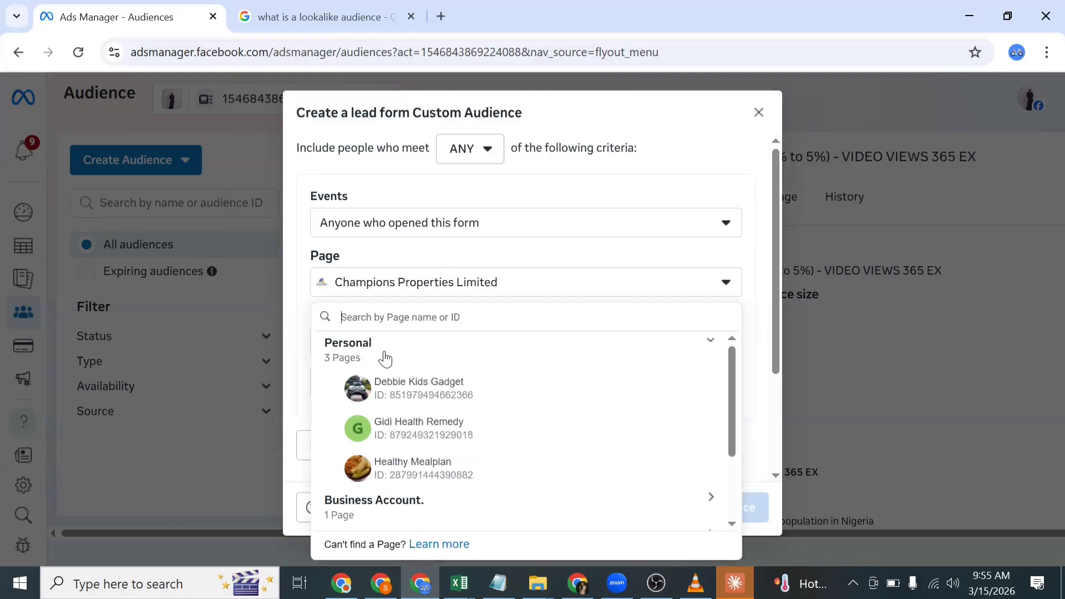
pyautogui.click(428, 475)
# Step: Include the lead forms MEALPLAN FORM and MEALPLAN FORM-copy, and set the start of the past-days range to 90
pyautogui.click(441, 344)
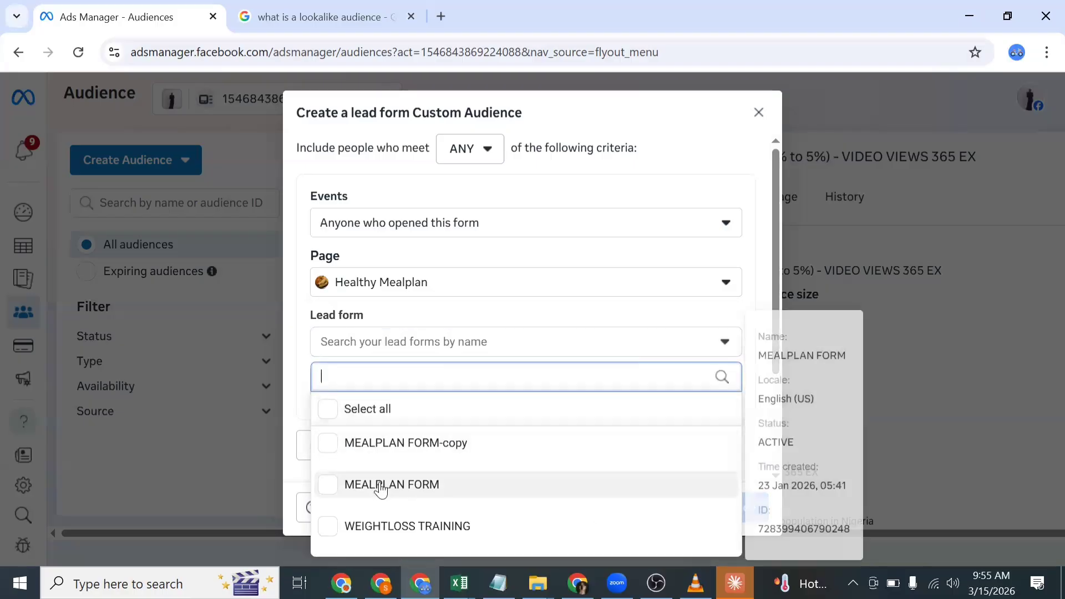
pyautogui.click(362, 491)
pyautogui.click(399, 450)
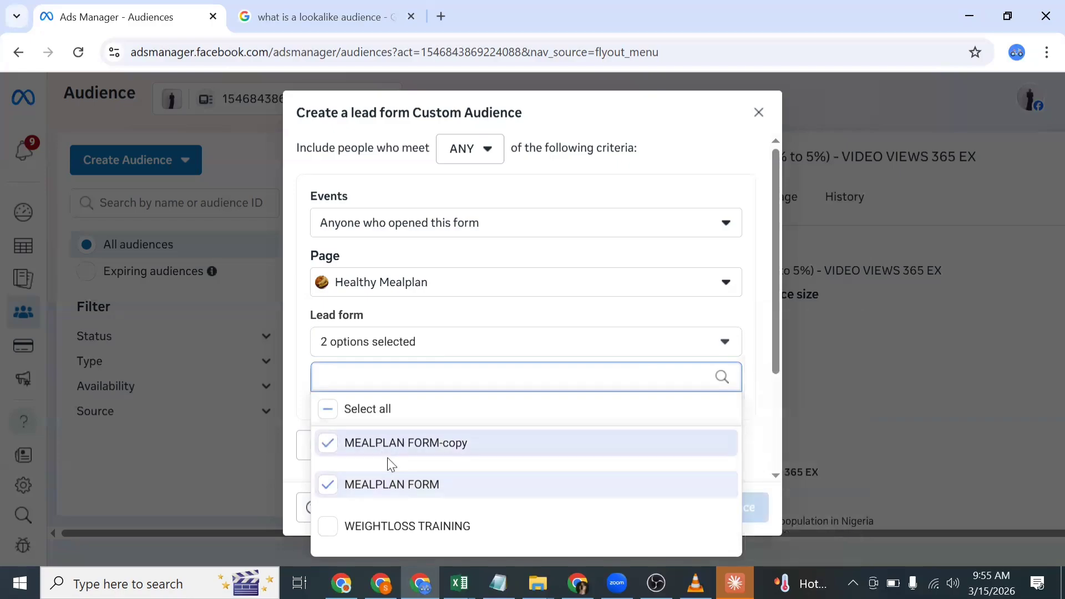
pyautogui.click(300, 350)
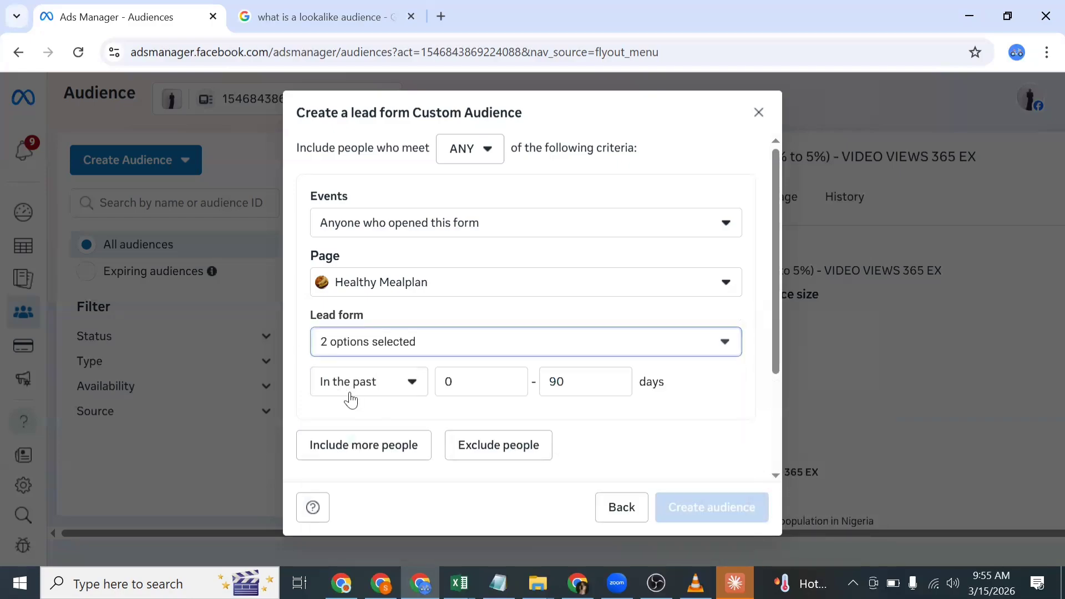
pyautogui.click(483, 382)
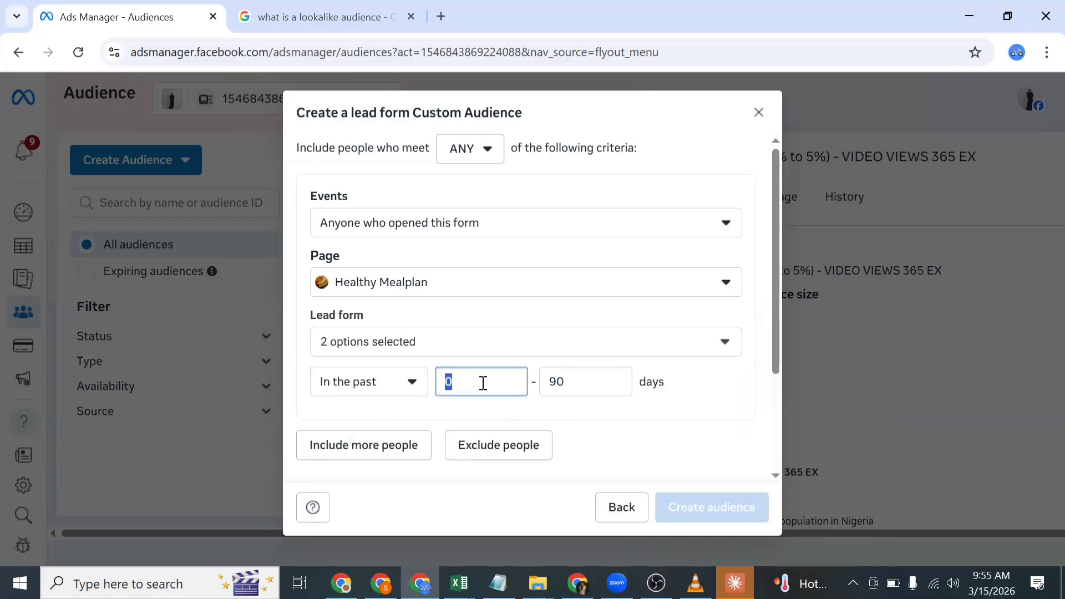
pyautogui.write('90')
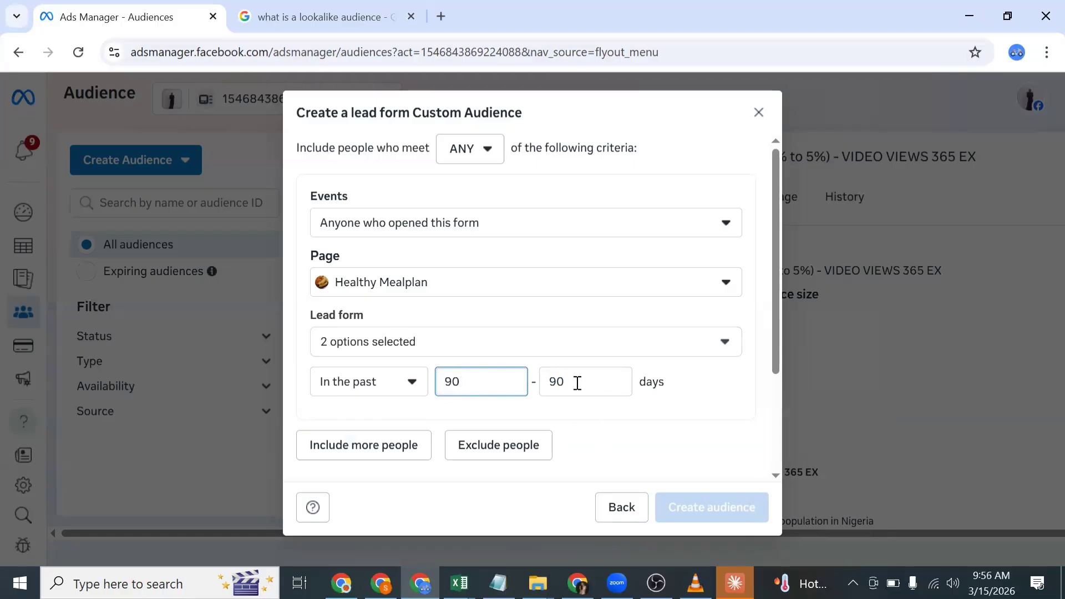
# Step: Name the lead form audience "HE FORM OPENERS 90" and create it
pyautogui.scroll(-3, 549, 408)
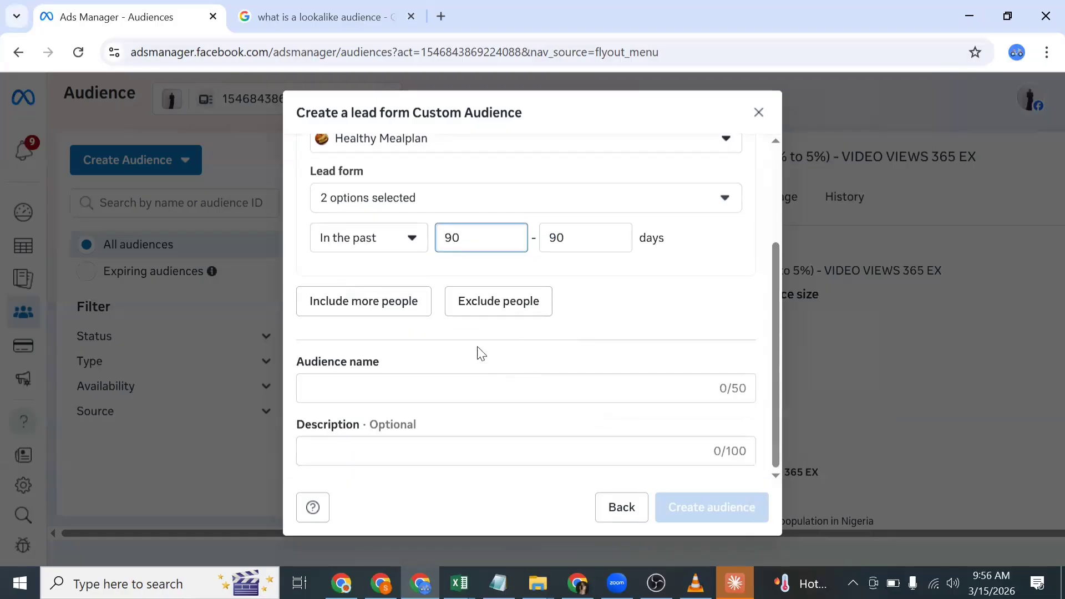
pyautogui.click(416, 390)
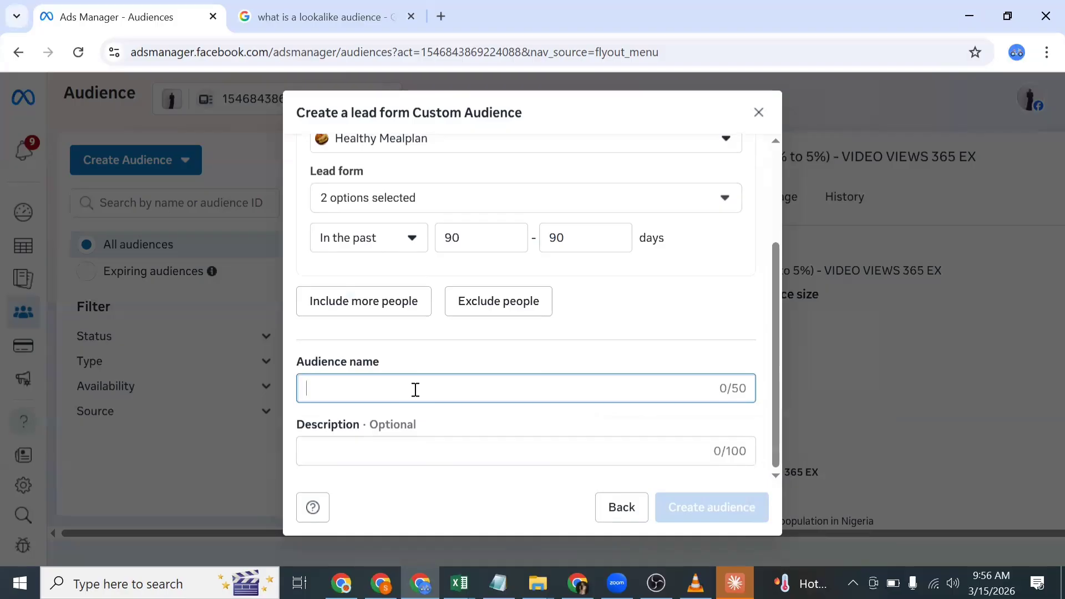
pyautogui.write('HE F')
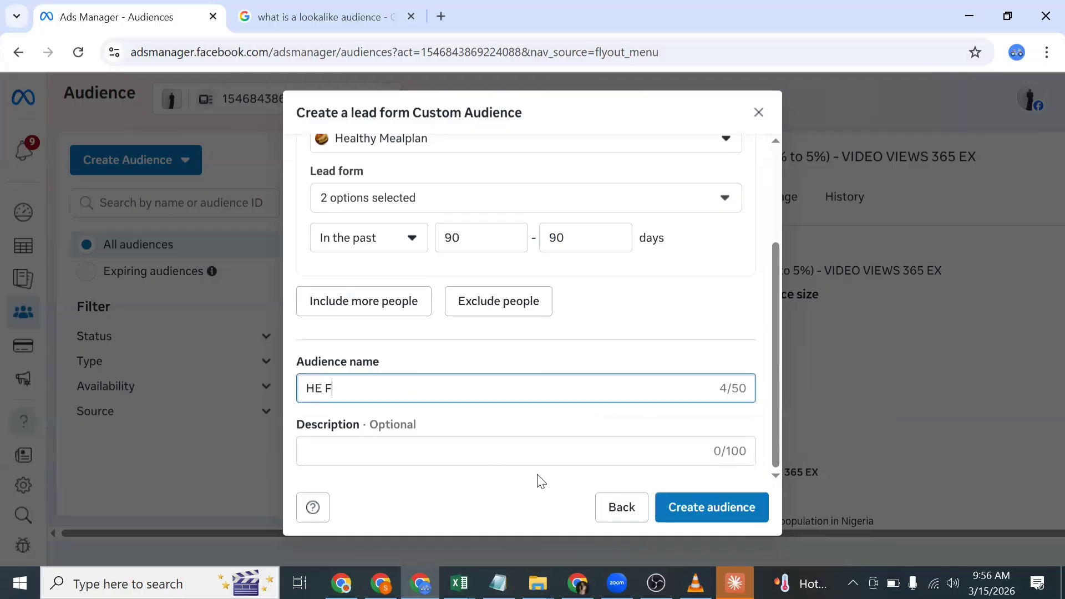
pyautogui.write('ORM OPENERS')
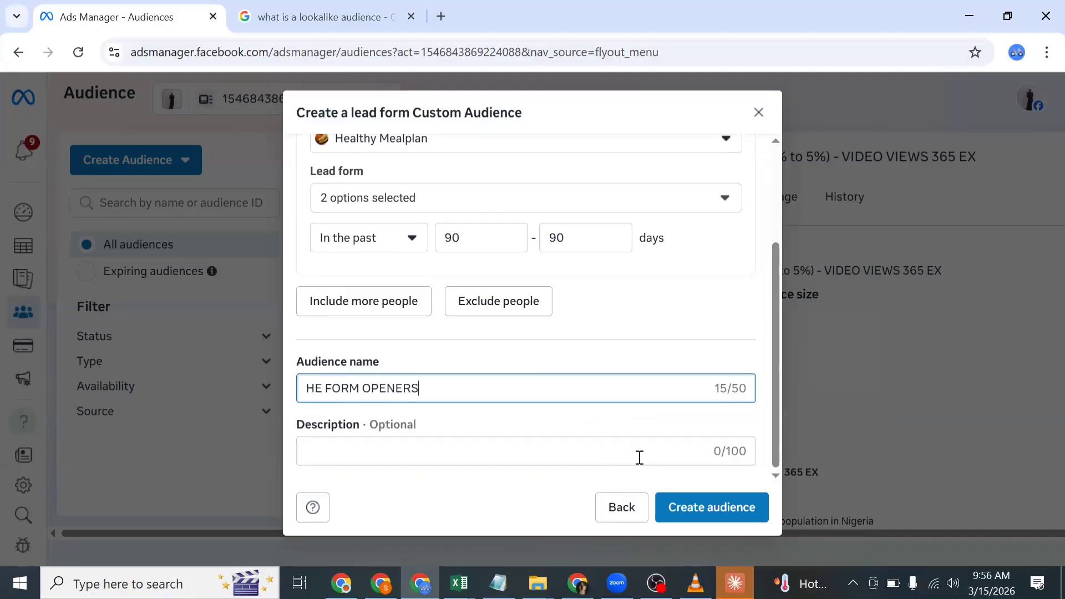
pyautogui.write(' 90')
pyautogui.click(750, 507)
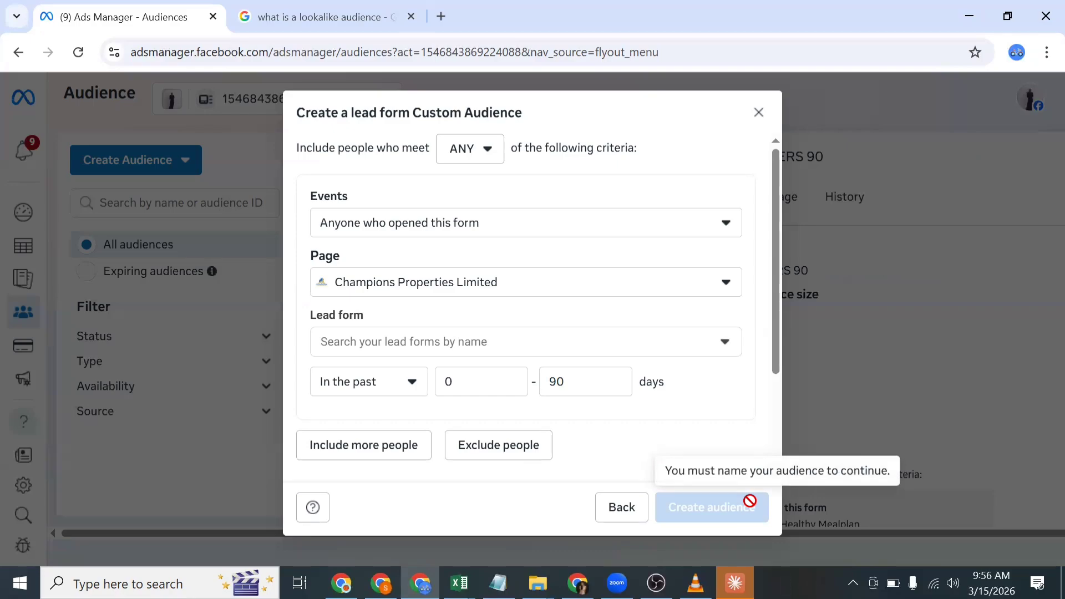
# Step: Choose Healthy Mealplan as the Page for another lead form audience, keeping the event "Anyone who opened this form"
pyautogui.scroll(-3, 584, 281)
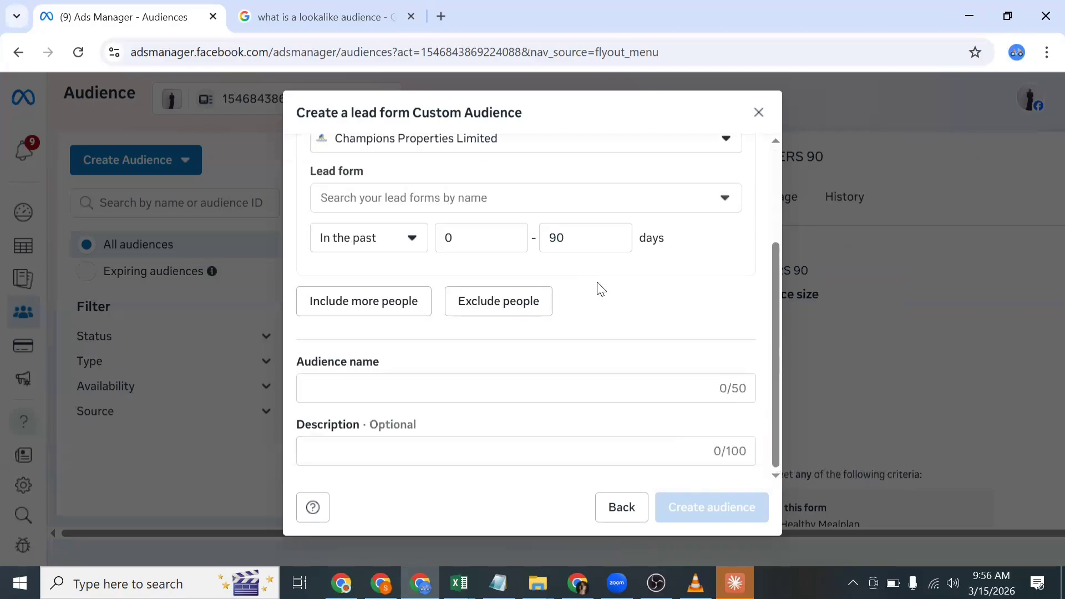
pyautogui.scroll(3, 601, 291)
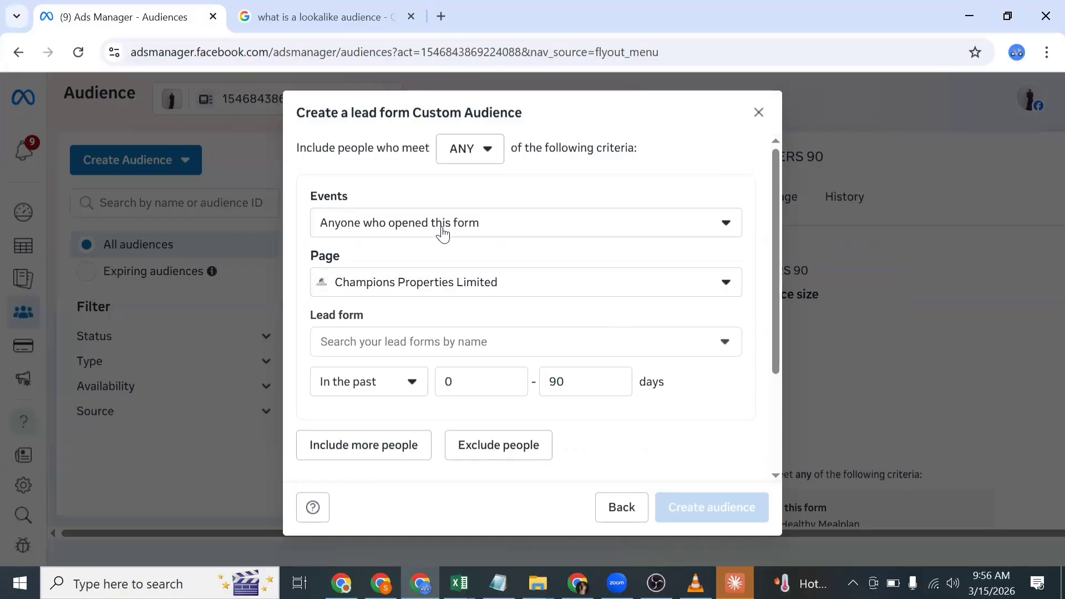
pyautogui.click(442, 233)
pyautogui.click(447, 252)
pyautogui.click(452, 287)
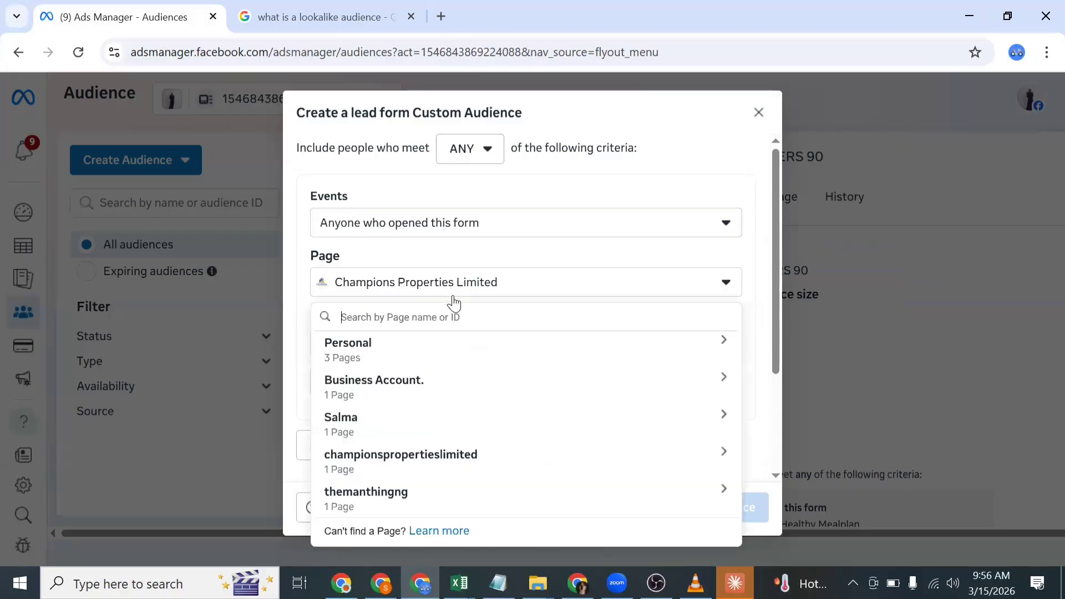
pyautogui.click(428, 359)
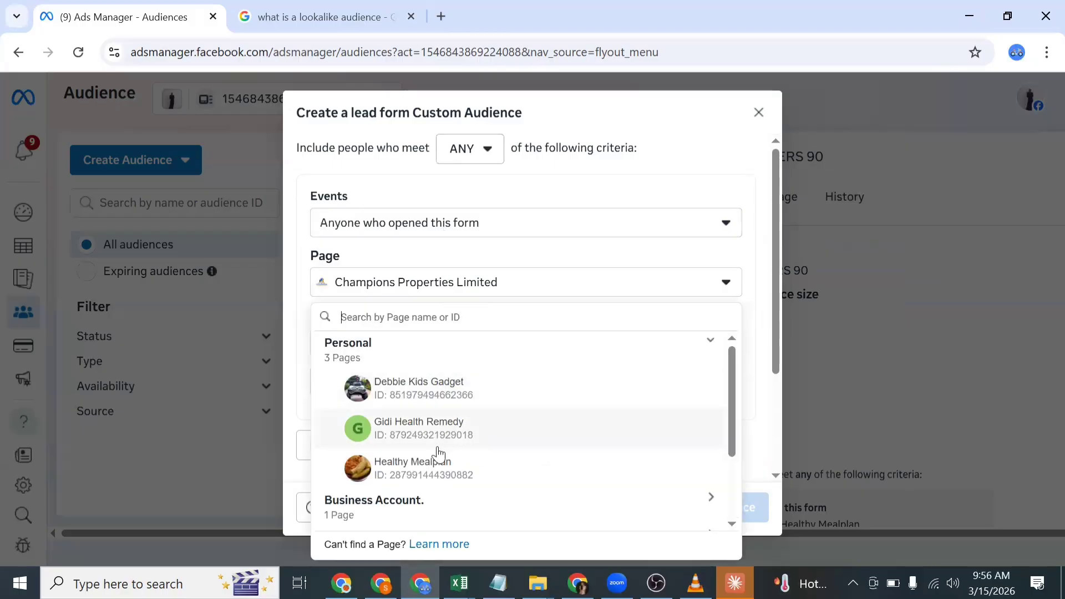
pyautogui.click(438, 462)
# Step: Select MEALPLAN FORM and MEALPLAN FORM-copy as the lead forms for the new audience
pyautogui.click(420, 349)
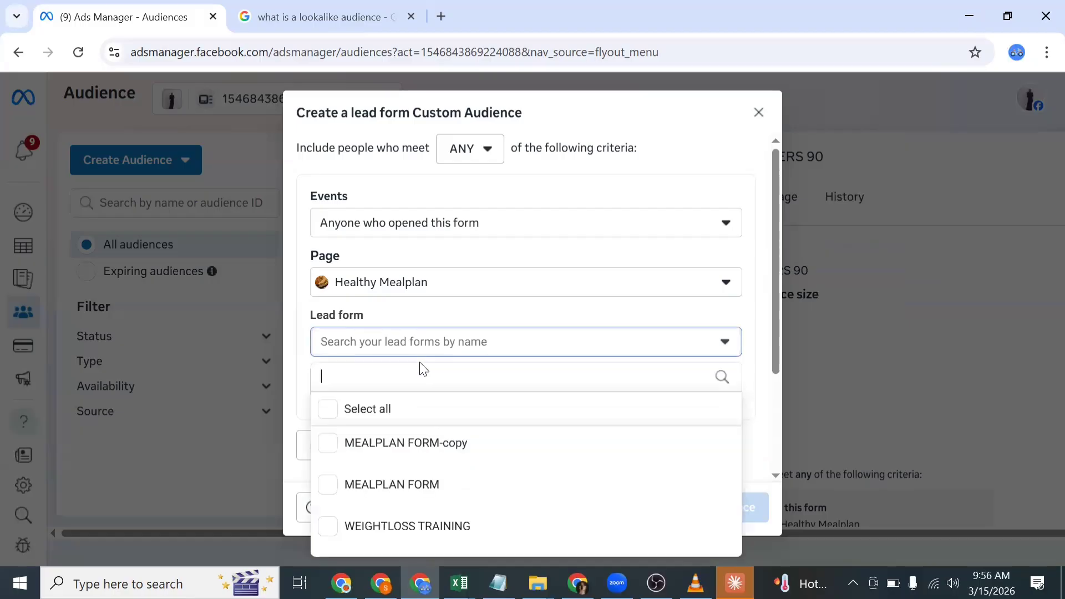
pyautogui.click(368, 484)
pyautogui.click(386, 443)
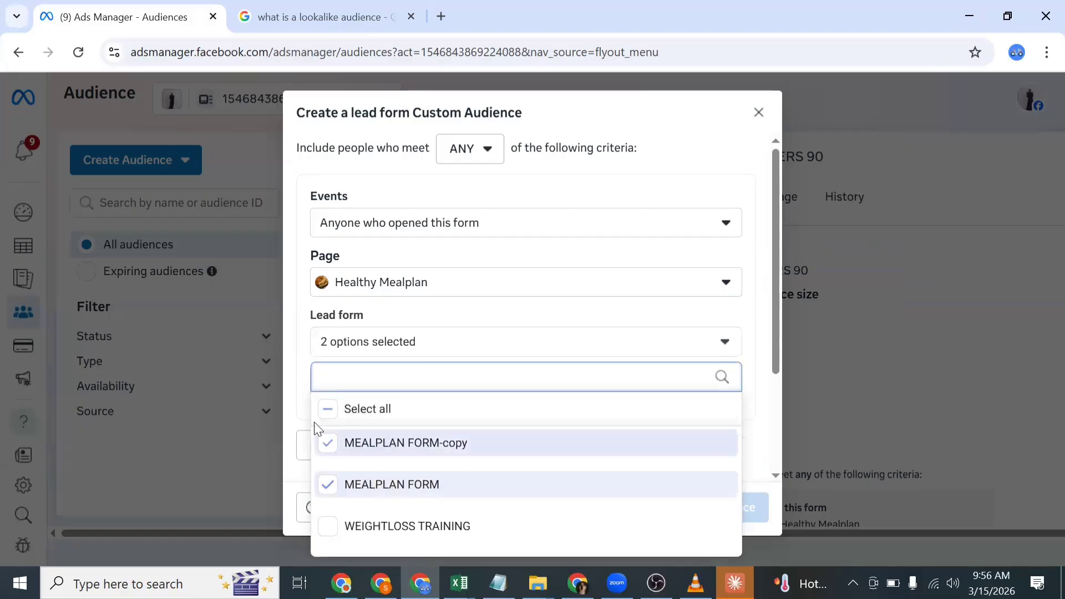
pyautogui.click(302, 382)
# Step: Set the start of the past-days range to 90 for the lead form audience
pyautogui.scroll(-3, 340, 400)
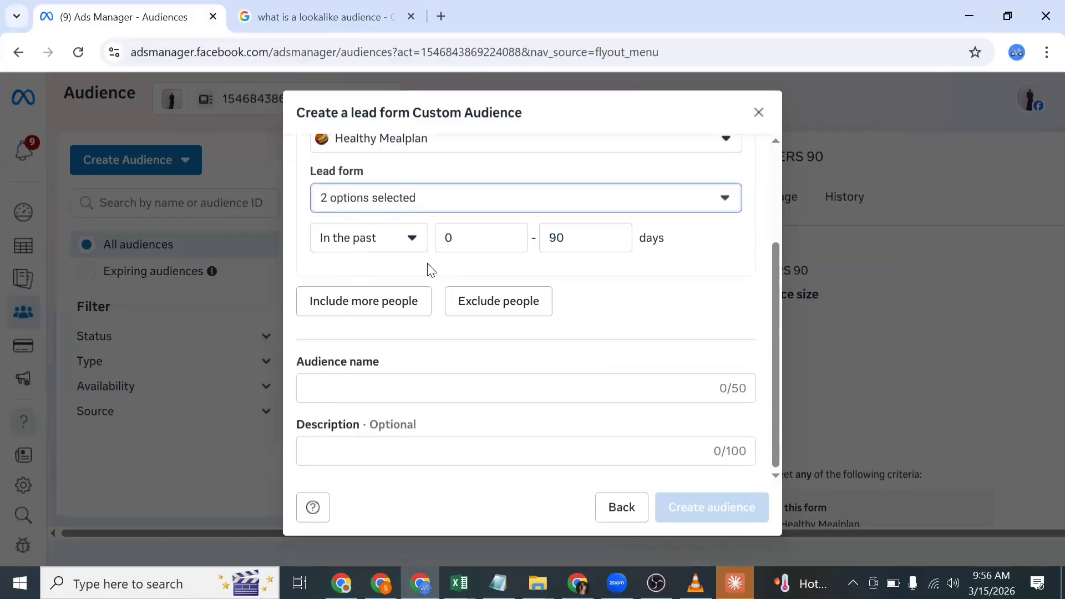
pyautogui.click(487, 245)
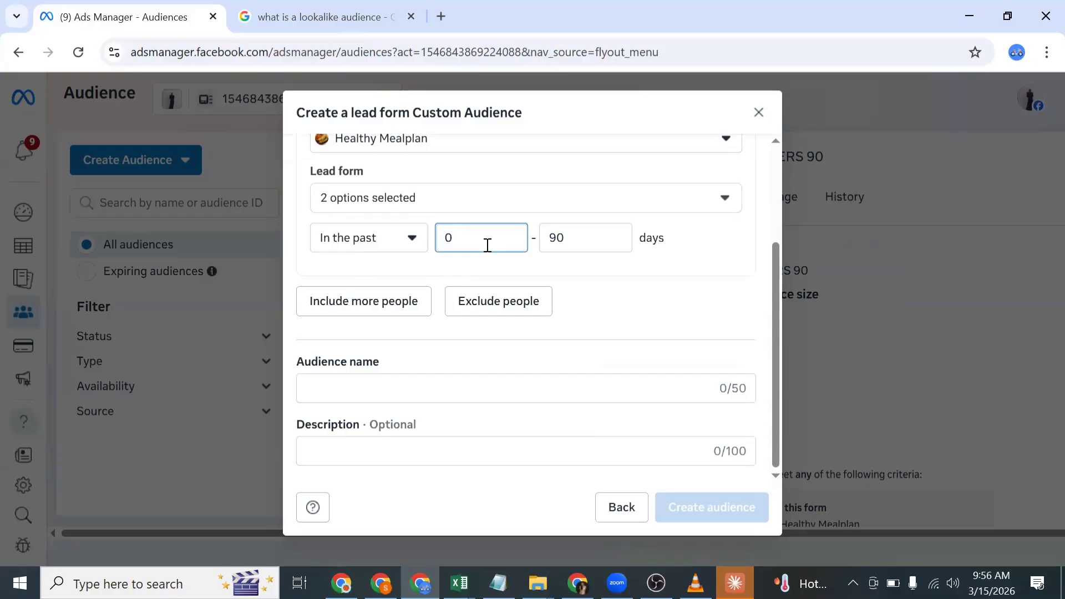
pyautogui.write('90')
pyautogui.doubleClick(492, 242)
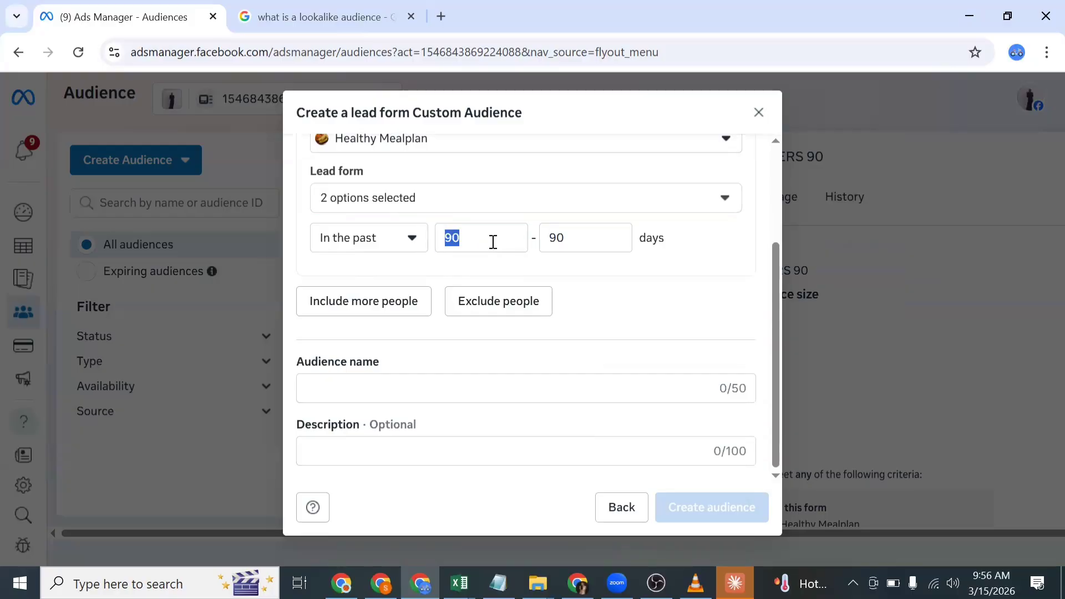
# Step: Name the lead form audience "FORM OPENERS 90" and create it
pyautogui.click(422, 382)
pyautogui.write('F')
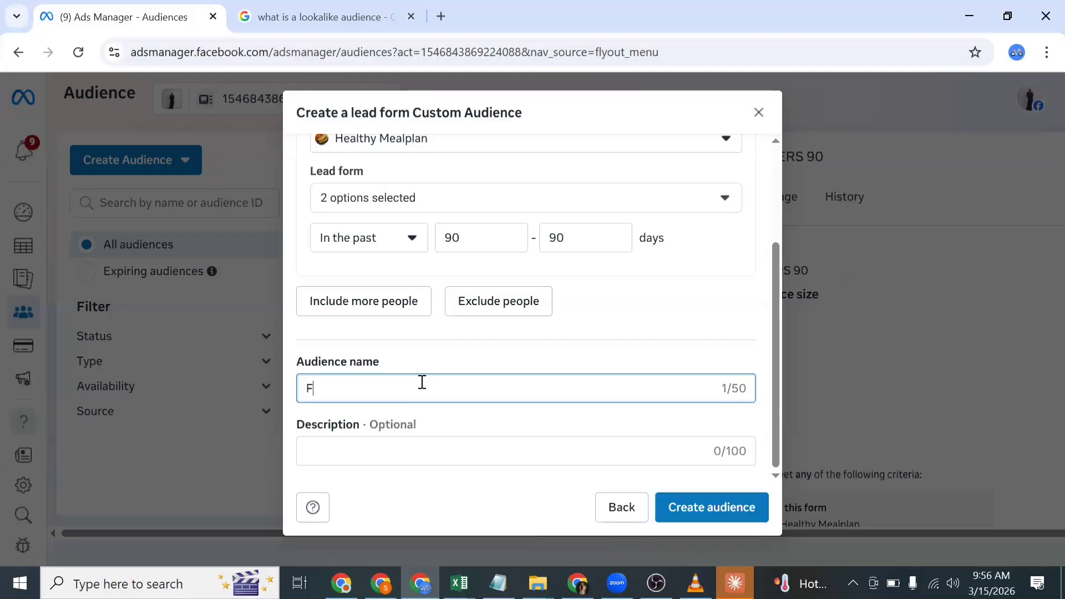
pyautogui.write('ORM OPENERS 90')
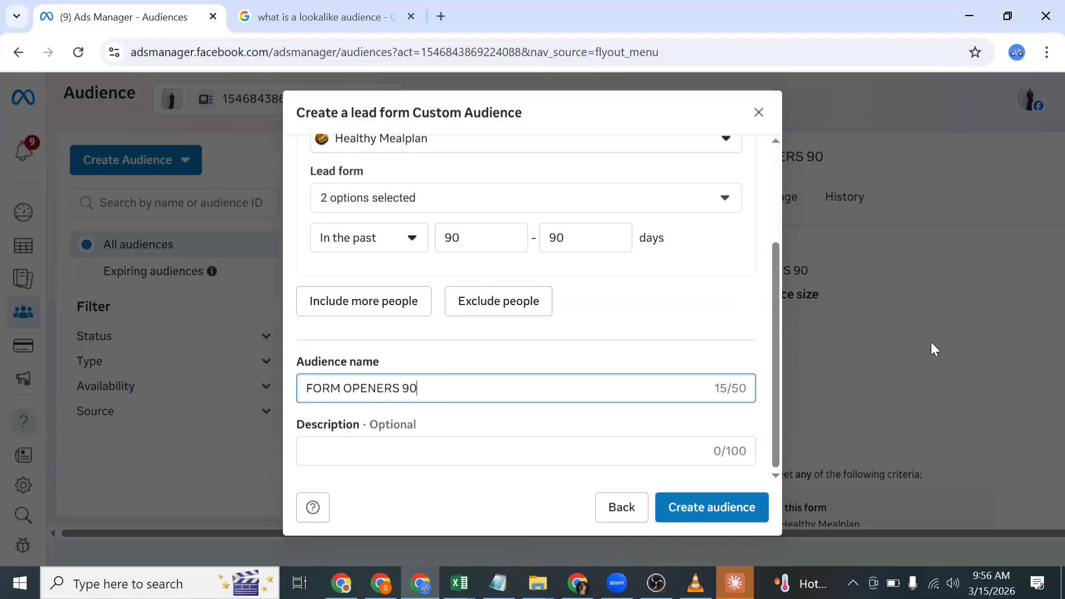
pyautogui.click(708, 508)
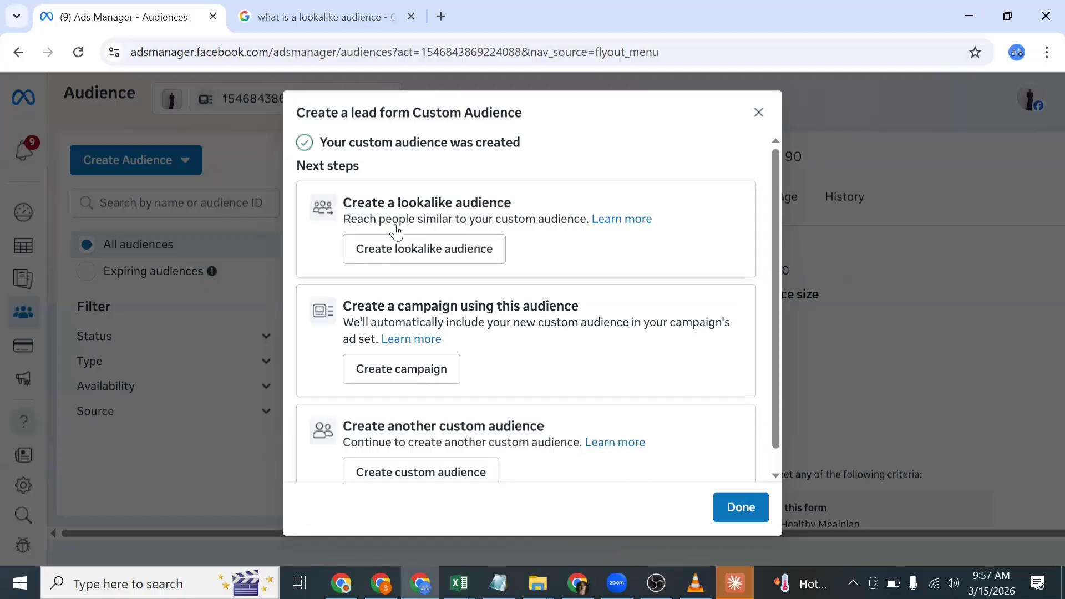
# Step: Start a lookalike audience based on FORM OPENERS 90 and set its location to Nigeria
pyautogui.click(385, 250)
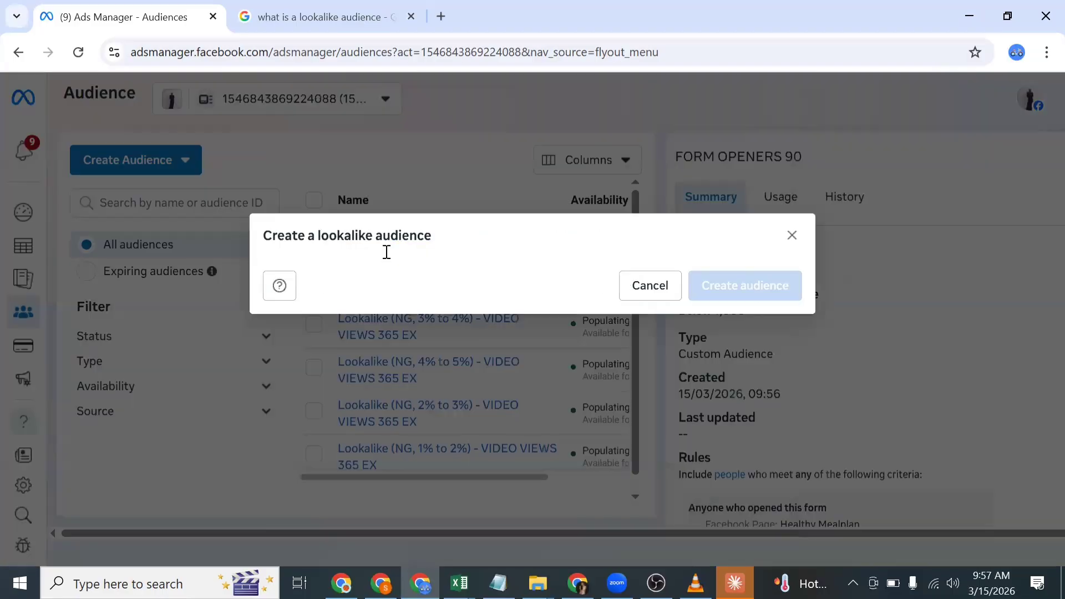
pyautogui.click(392, 255)
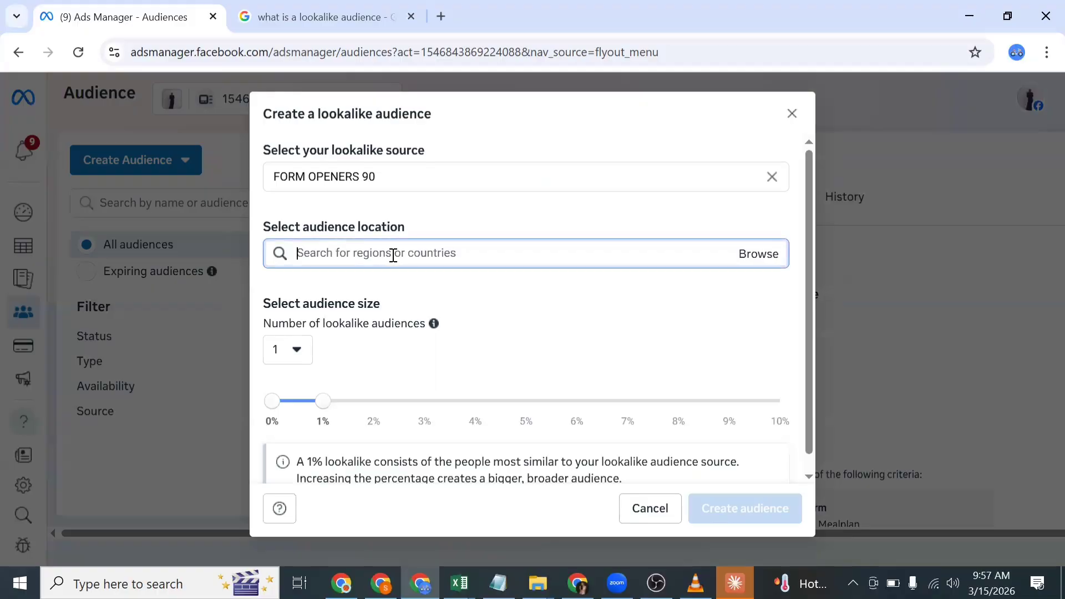
pyautogui.write('NIGERI')
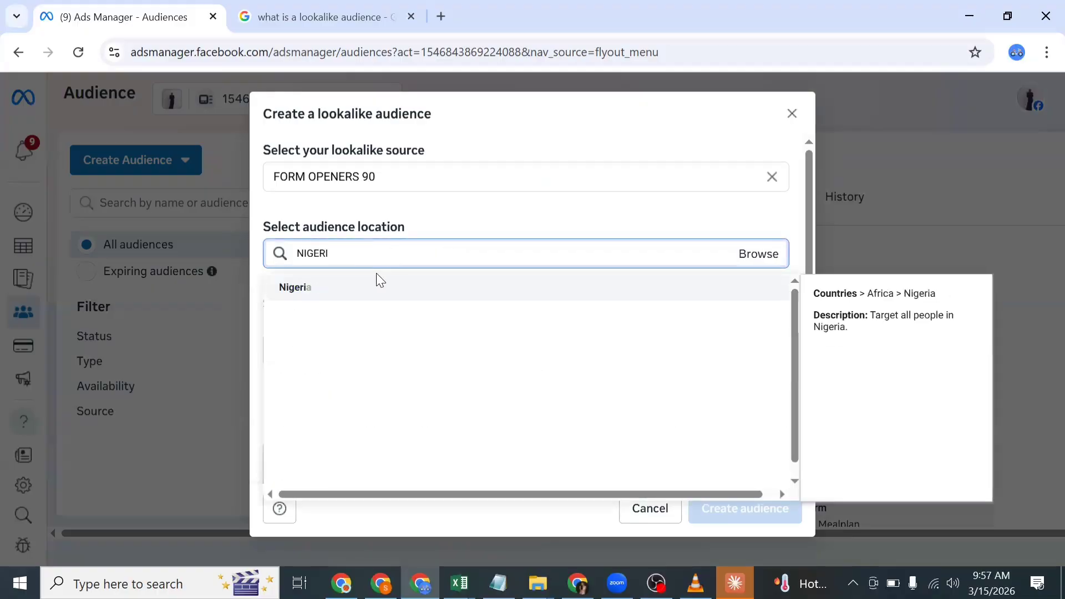
pyautogui.click(353, 289)
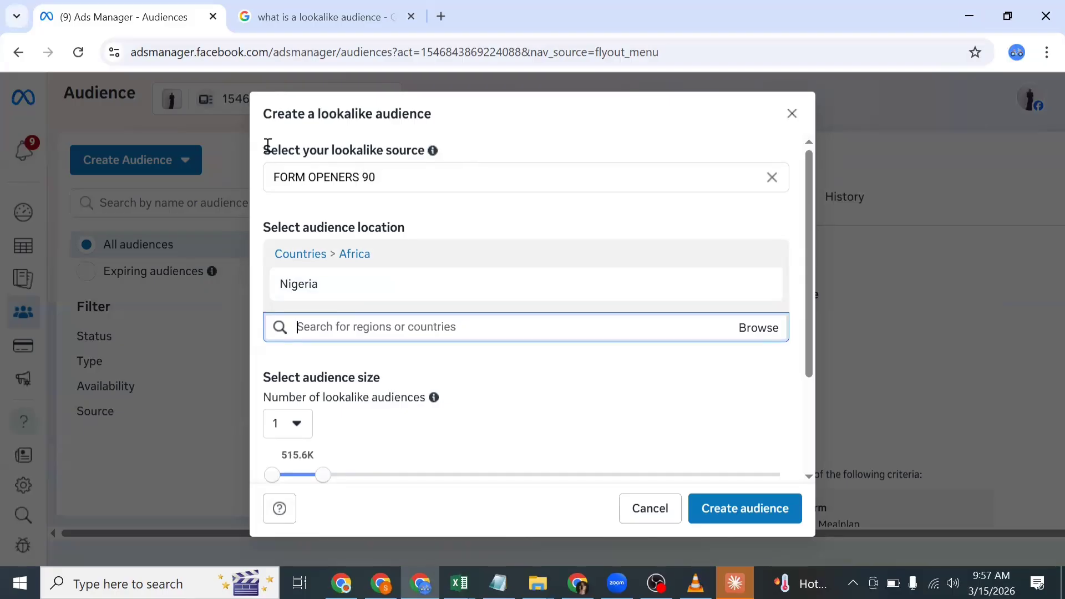
# Step: Clear the lookalike source and choose FORM OPENERS 90 again from the other, non-value-based sources
pyautogui.moveTo(270, 149); pyautogui.dragTo(447, 159)
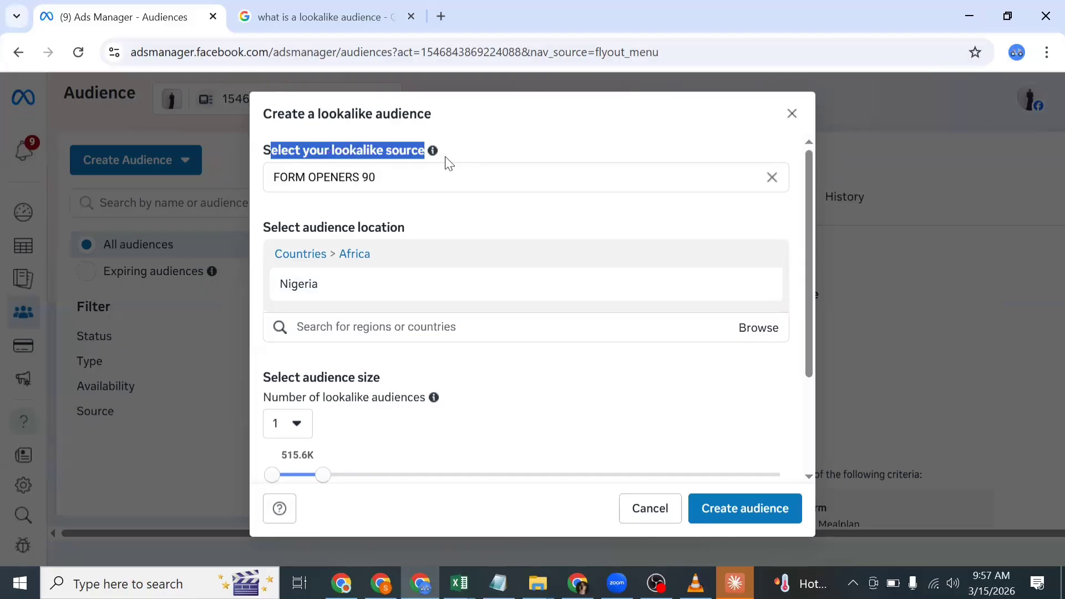
pyautogui.click(472, 148)
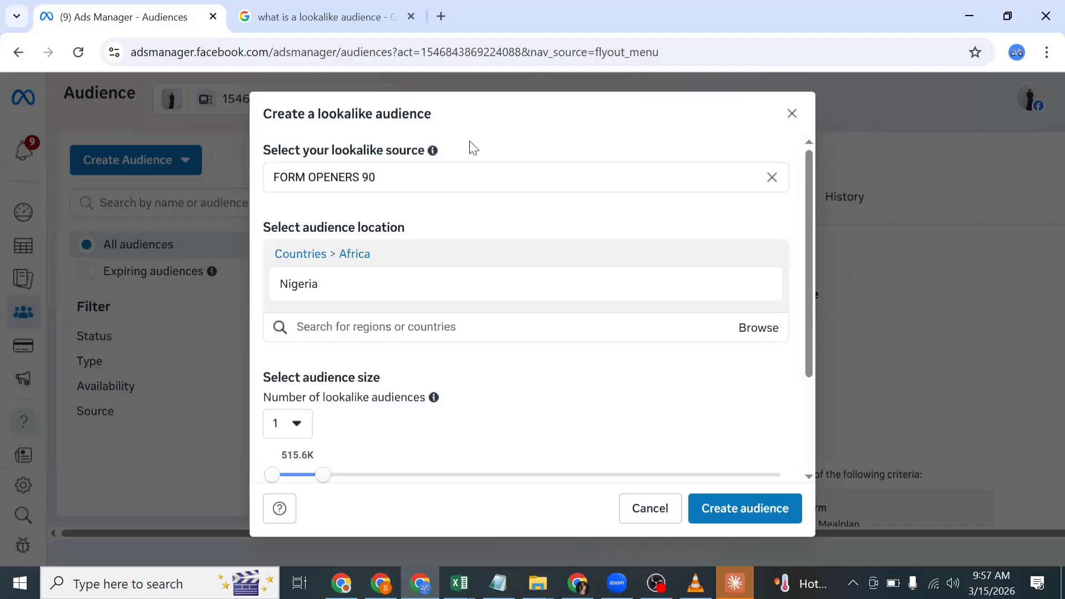
pyautogui.click(771, 179)
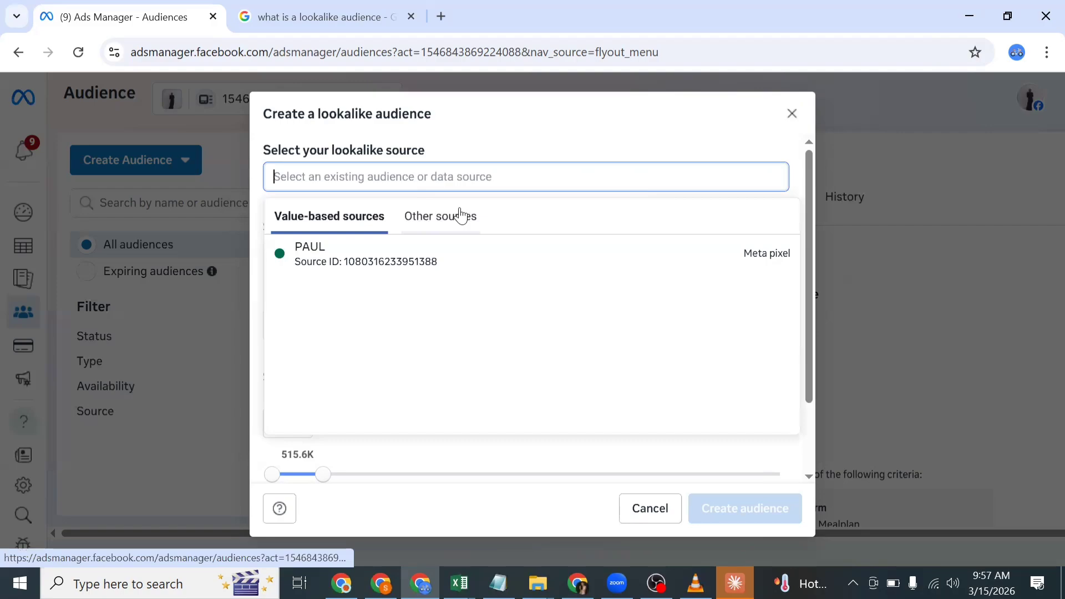
pyautogui.click(442, 216)
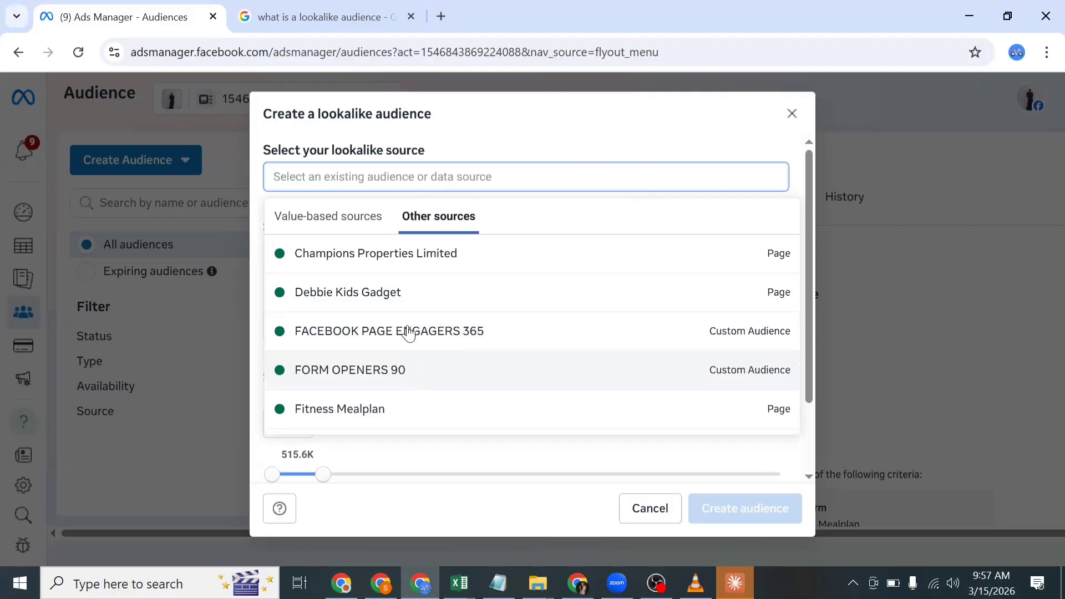
pyautogui.scroll(-5, 418, 320)
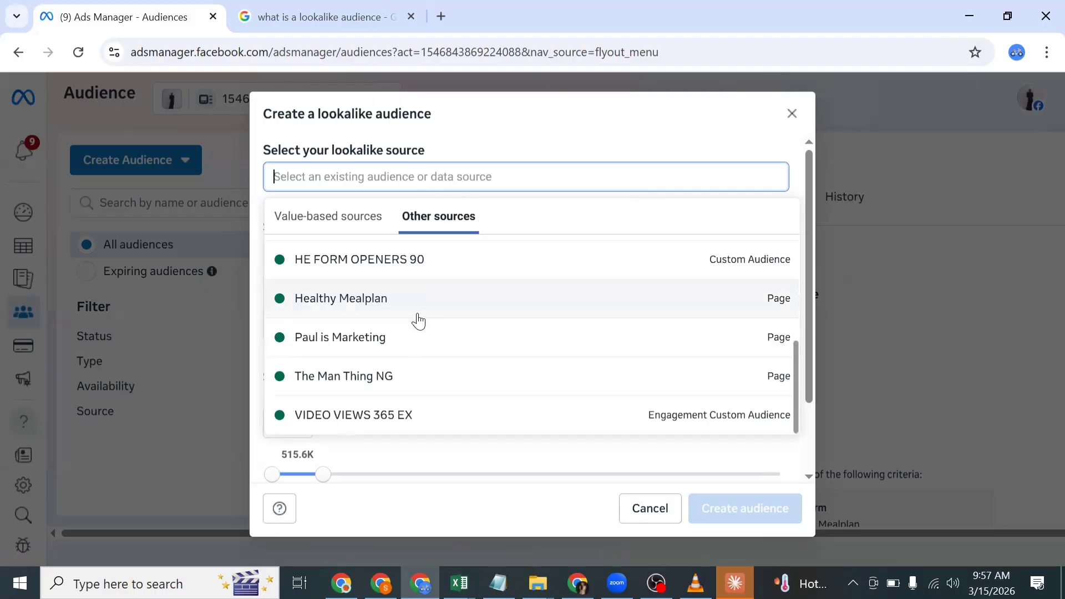
pyautogui.scroll(3, 418, 320)
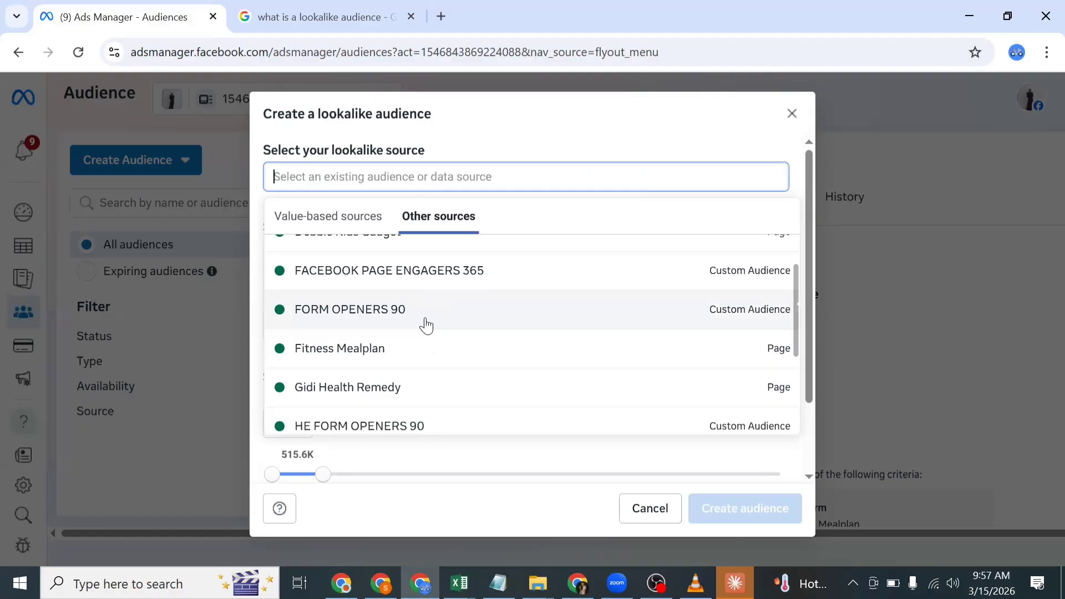
pyautogui.click(426, 325)
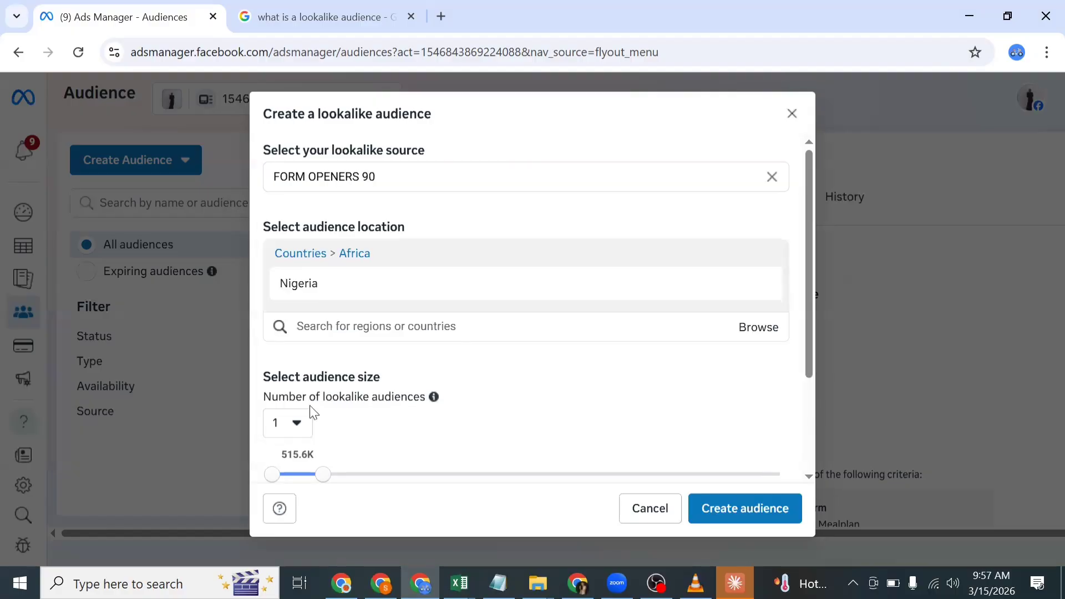
# Step: Create six lookalike audiences, extending the last one's size range from 5% toward the 10% end of the scale
pyautogui.click(314, 395)
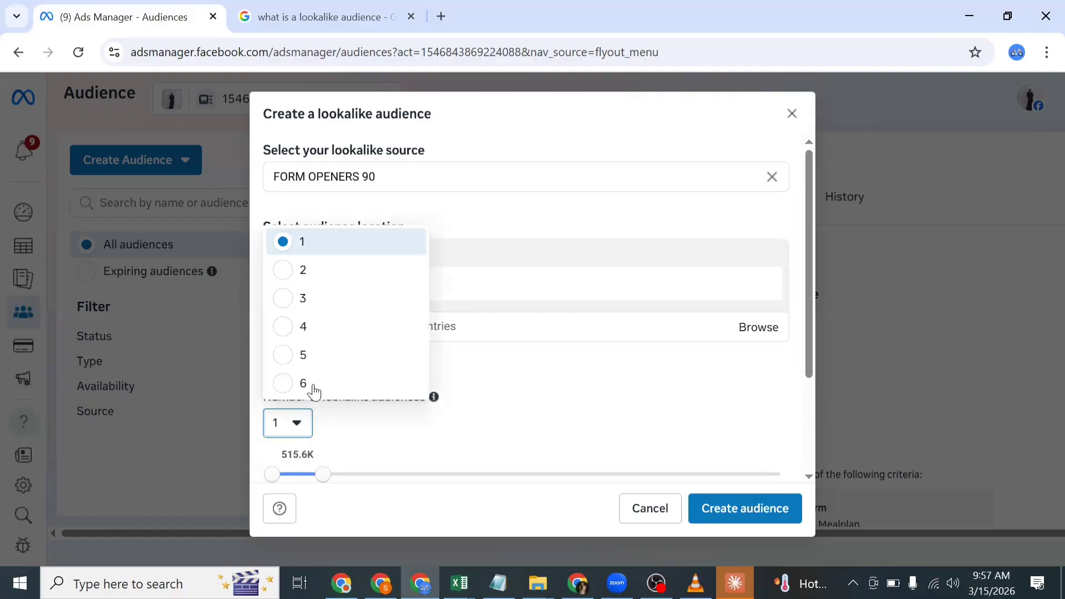
pyautogui.scroll(-1, 578, 394)
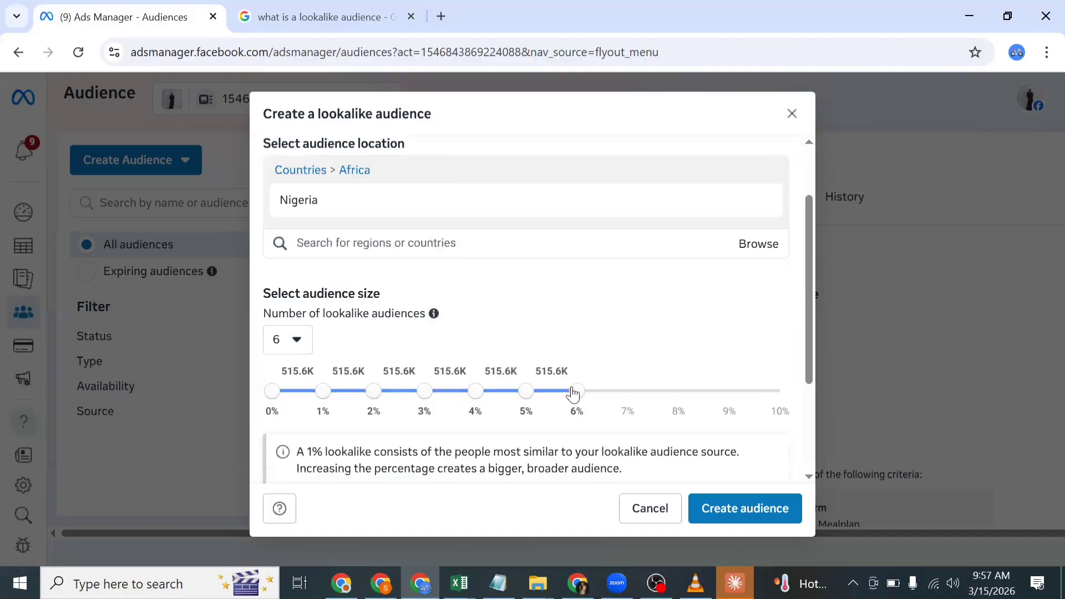
pyautogui.click(788, 406)
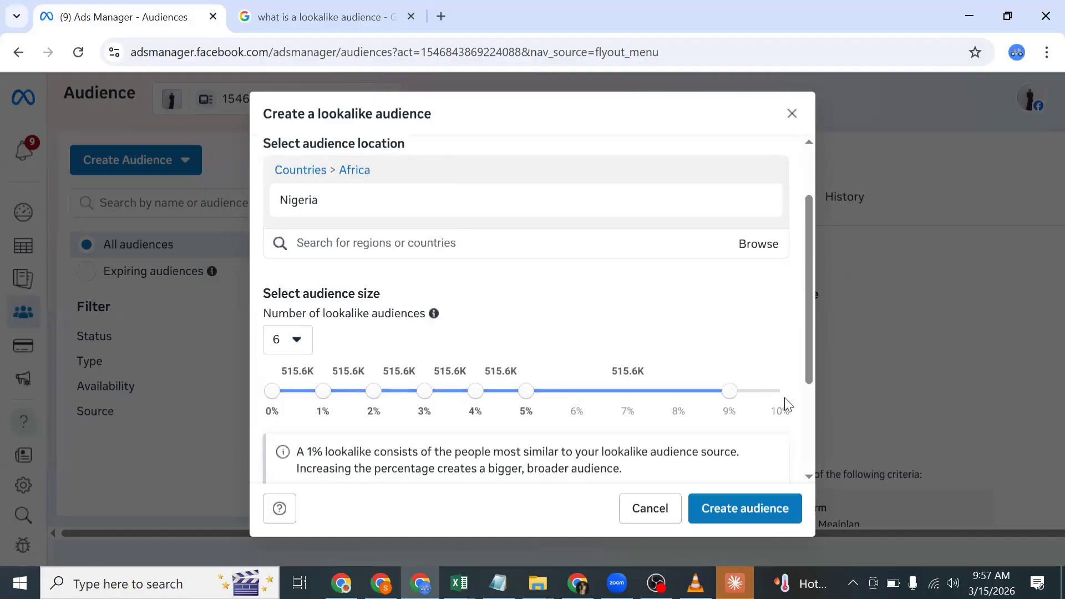
pyautogui.click(777, 512)
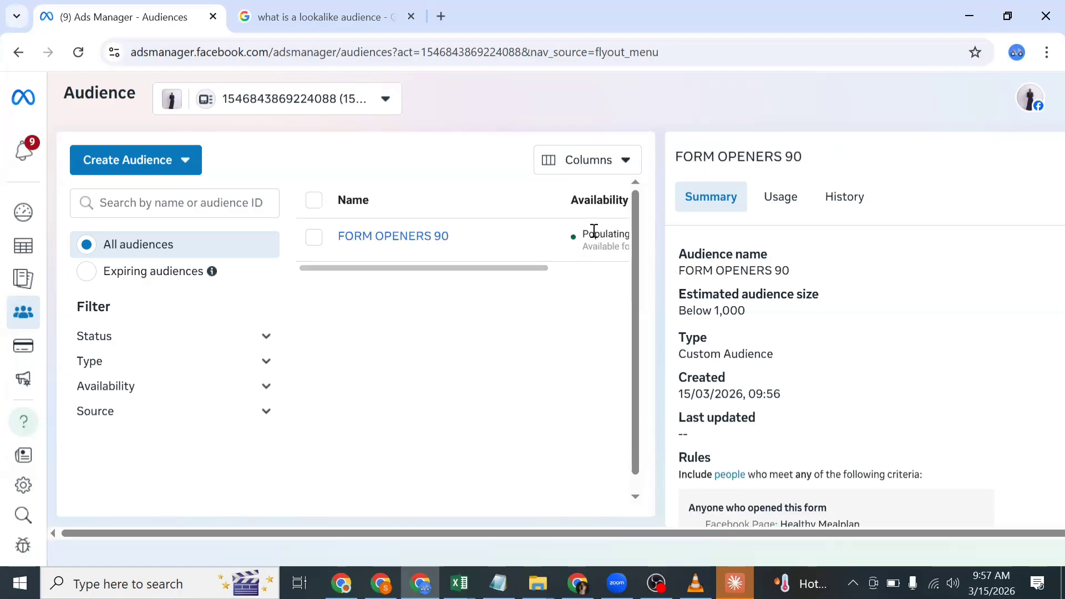
# Step: Check the availability status of FORM OPENERS 90 in the audience list
pyautogui.doubleClick(622, 234)
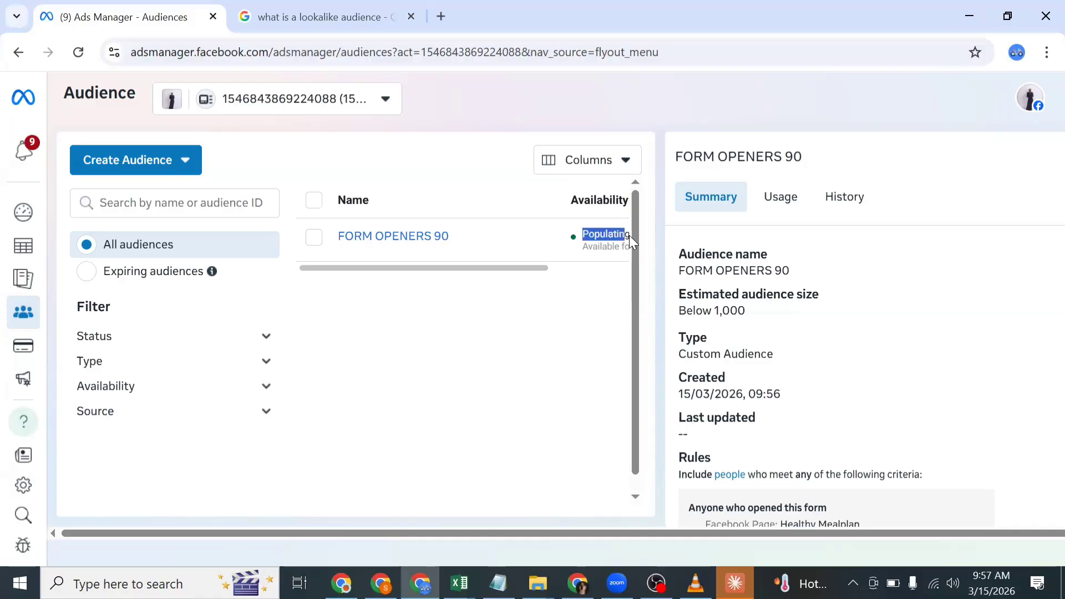
pyautogui.moveTo(620, 223); pyautogui.dragTo(630, 234)
pyautogui.click(576, 298)
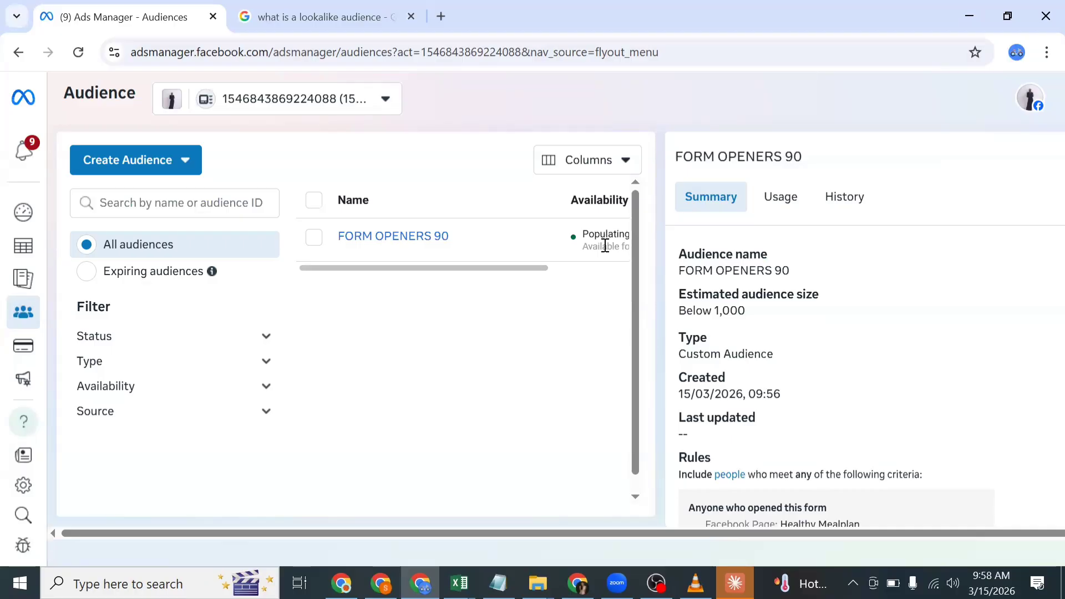
pyautogui.doubleClick(605, 246)
pyautogui.doubleClick(602, 235)
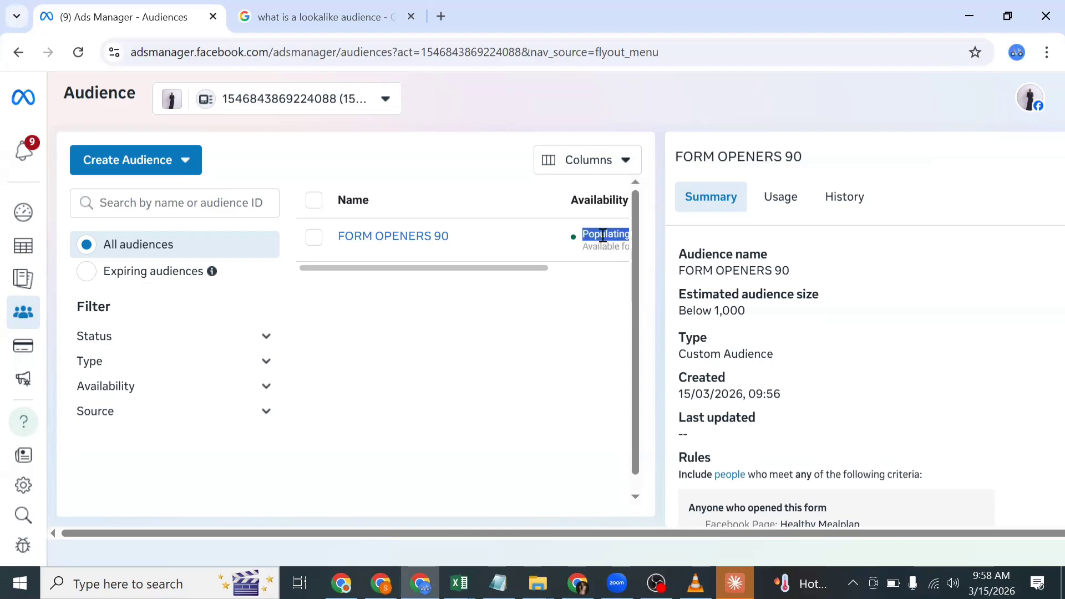
# Step: Close the lookalike audience search page and go from Audiences to the campaign overview
pyautogui.click(411, 17)
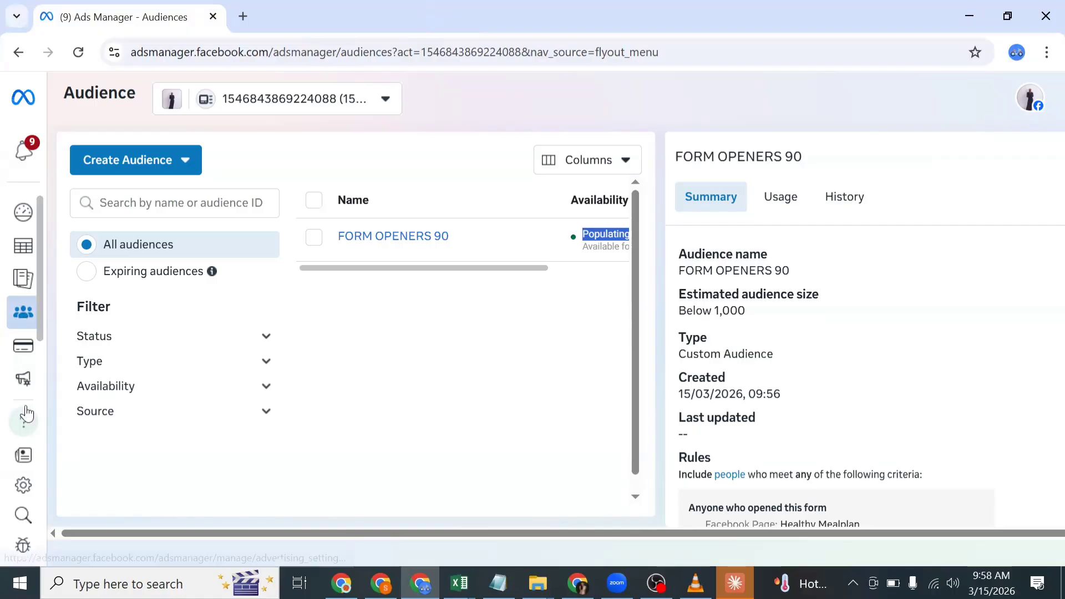
pyautogui.click(64, 445)
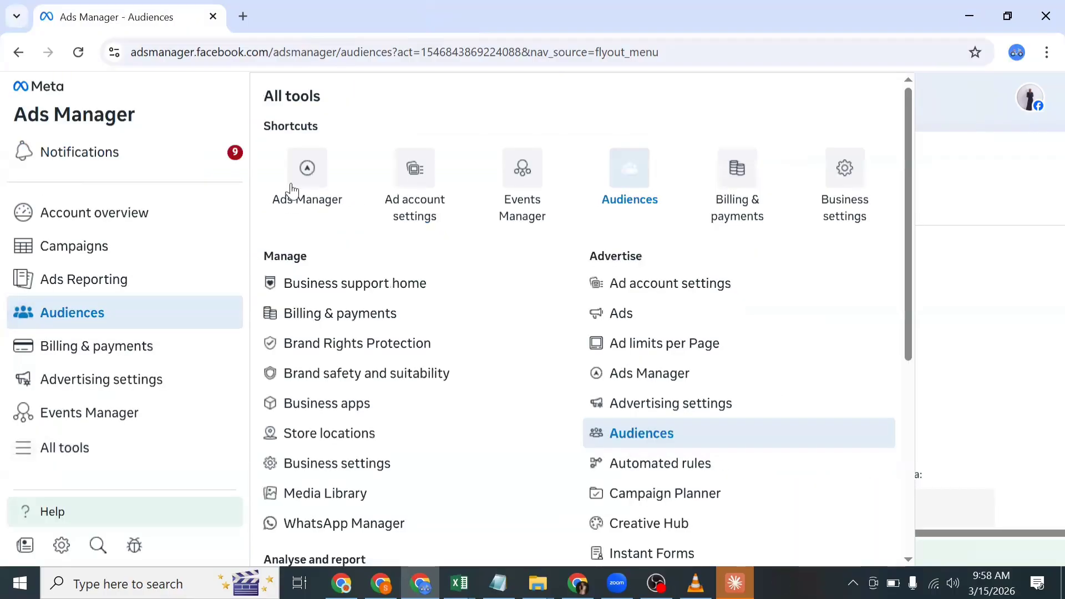
pyautogui.click(290, 185)
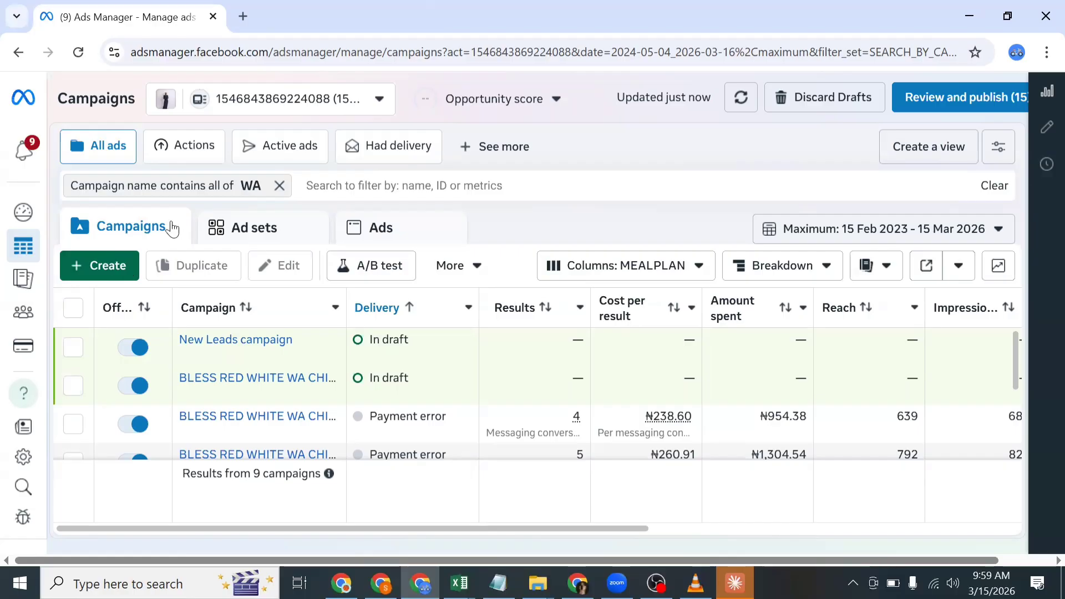
# Step: Create a new campaign with the Auction buying type and the Leads objective
pyautogui.click(116, 265)
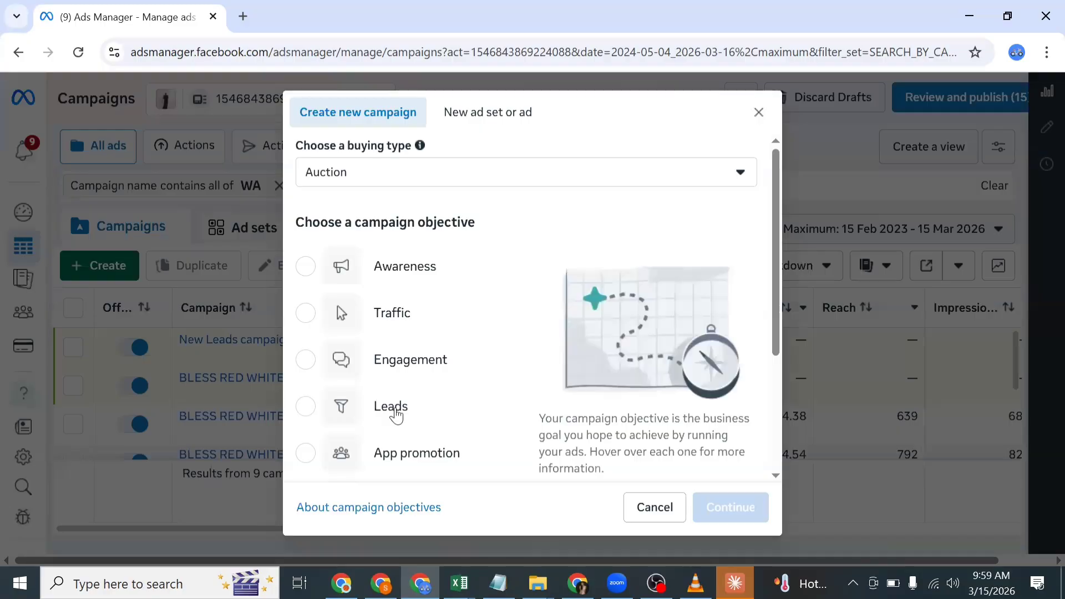
pyautogui.click(512, 422)
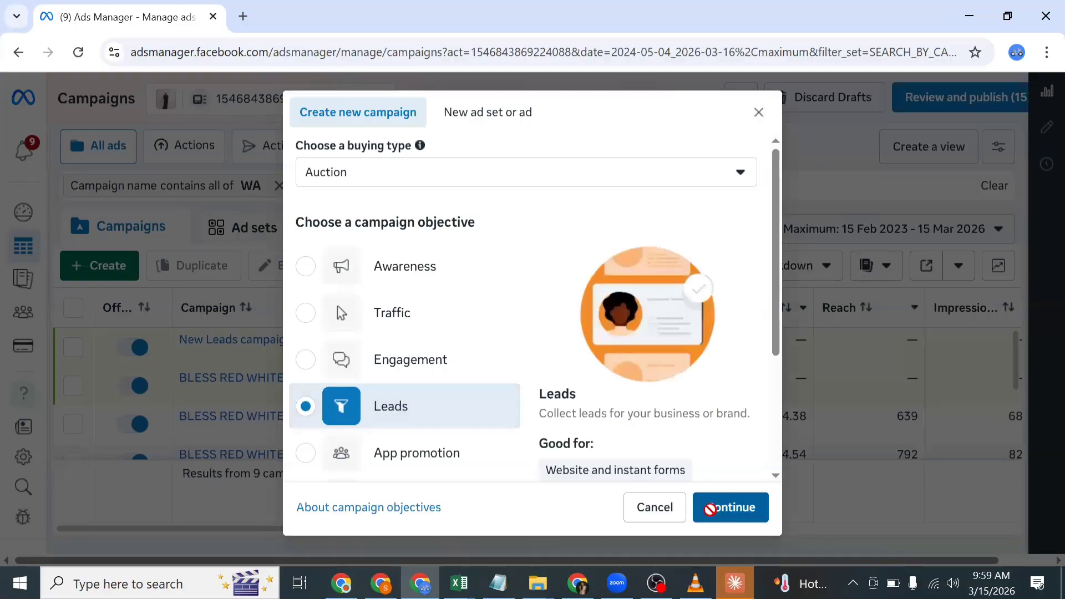
pyautogui.click(709, 509)
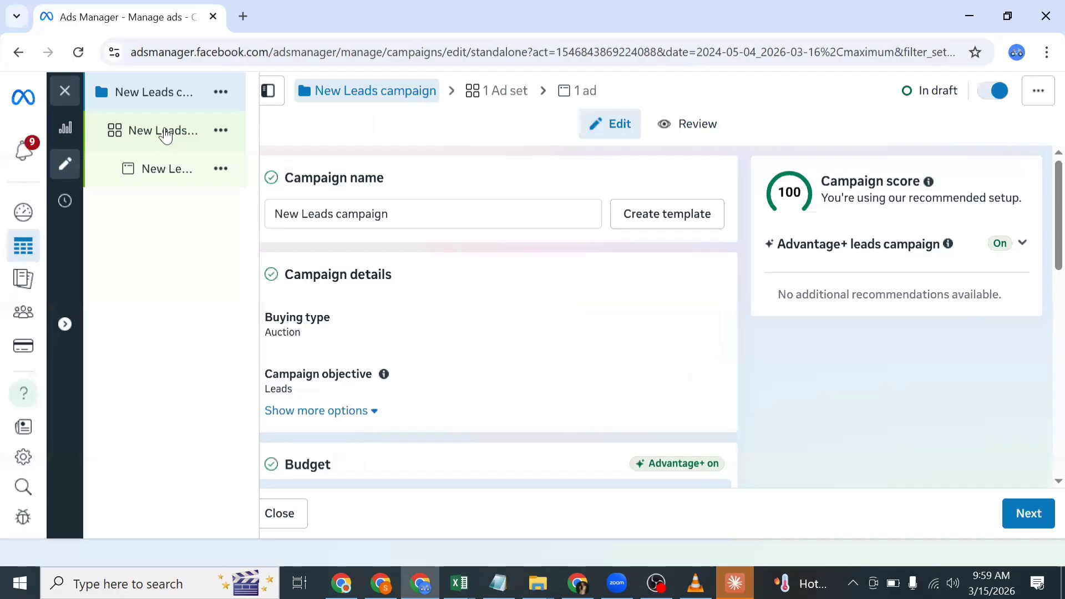
# Step: Open the New Leads ad set and go to the custom audience inclusion field in its Audience section
pyautogui.click(165, 132)
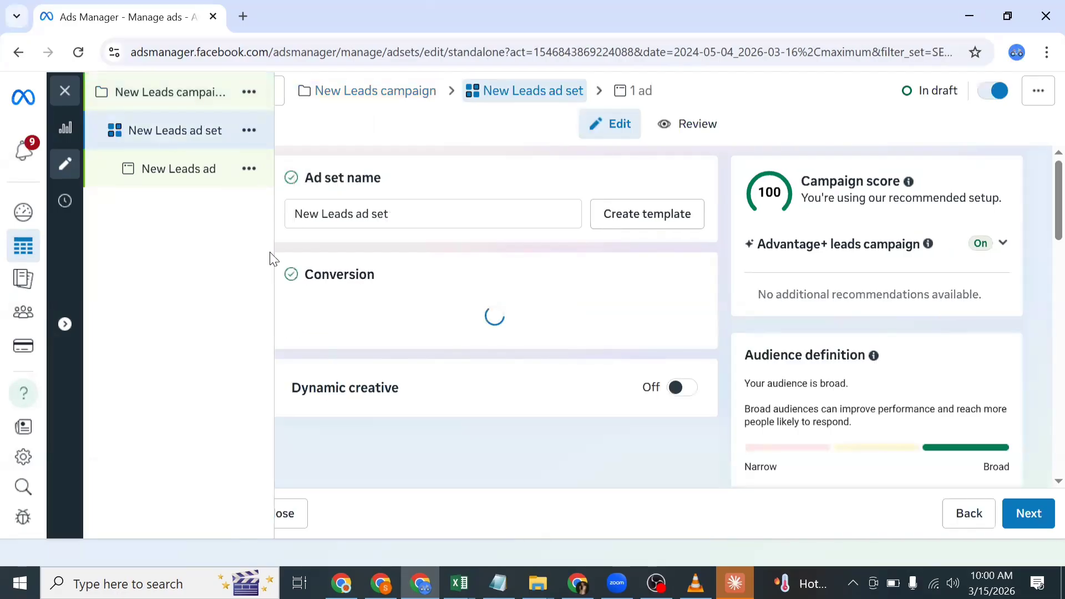
pyautogui.scroll(-2, 423, 255)
pyautogui.scroll(-5, 423, 248)
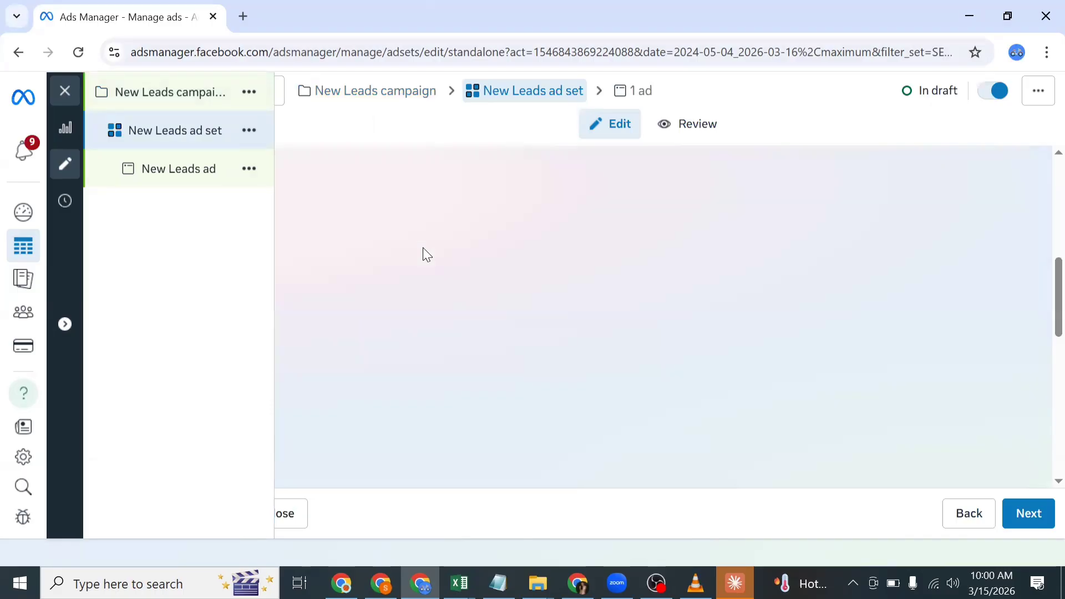
pyautogui.scroll(-5, 420, 275)
pyautogui.scroll(-5, 421, 282)
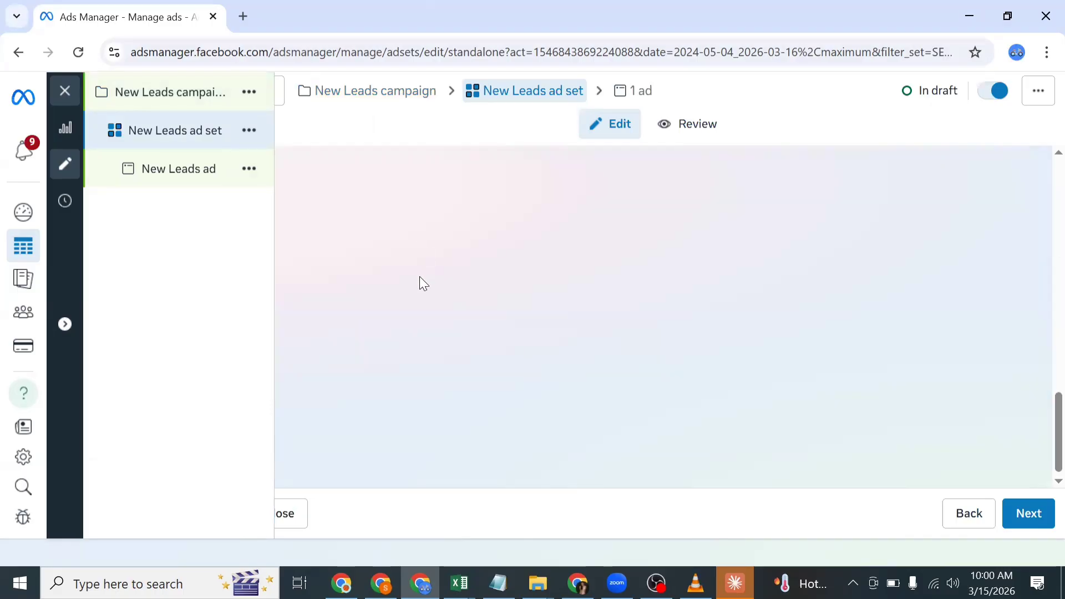
pyautogui.scroll(5, 419, 278)
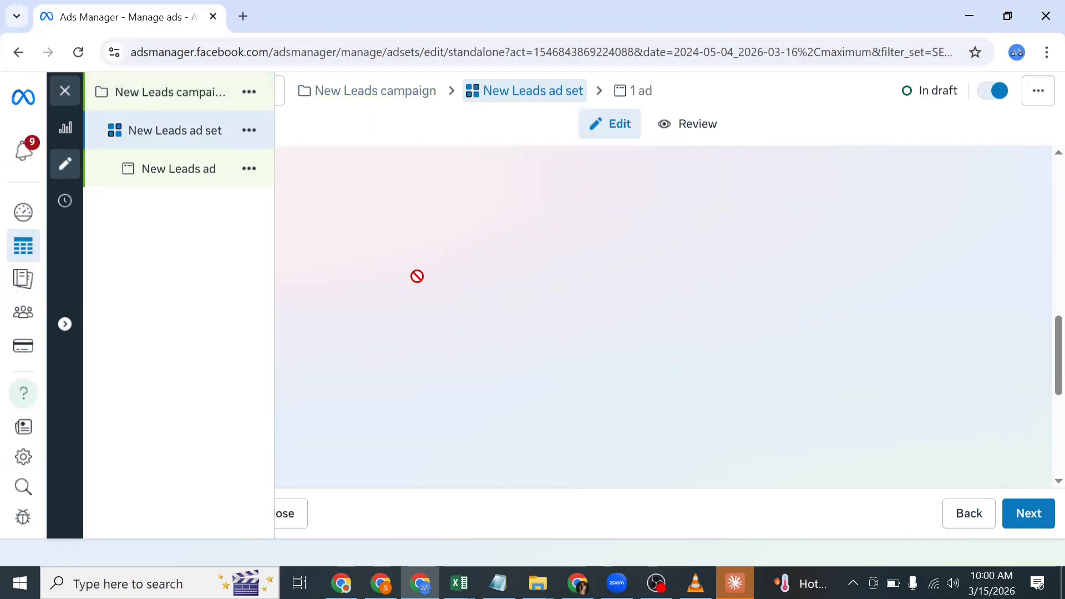
pyautogui.scroll(-5, 413, 277)
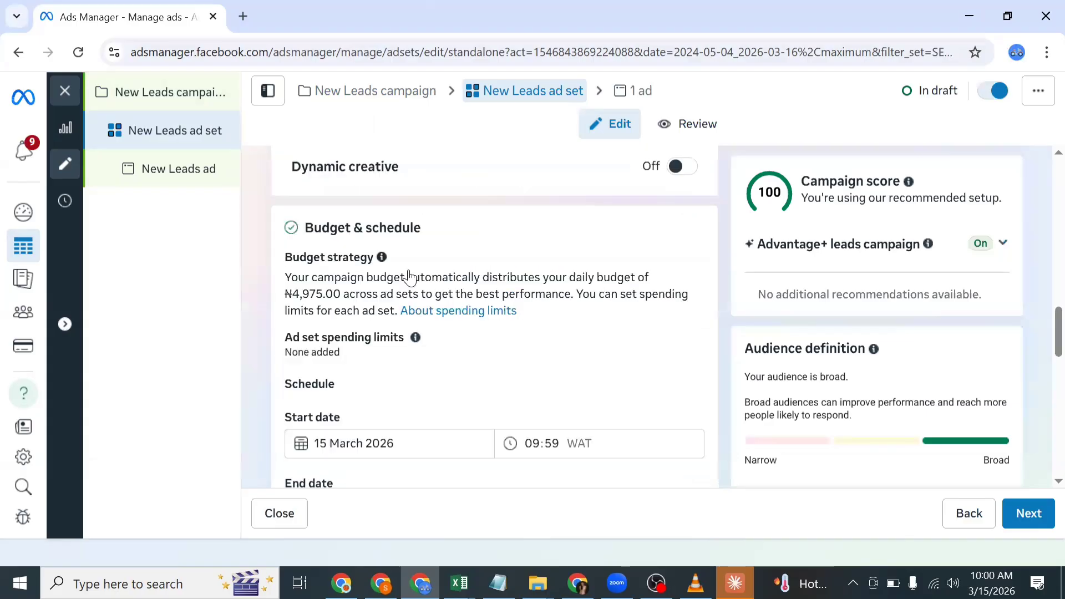
pyautogui.scroll(-5, 408, 274)
pyautogui.scroll(-1, 408, 275)
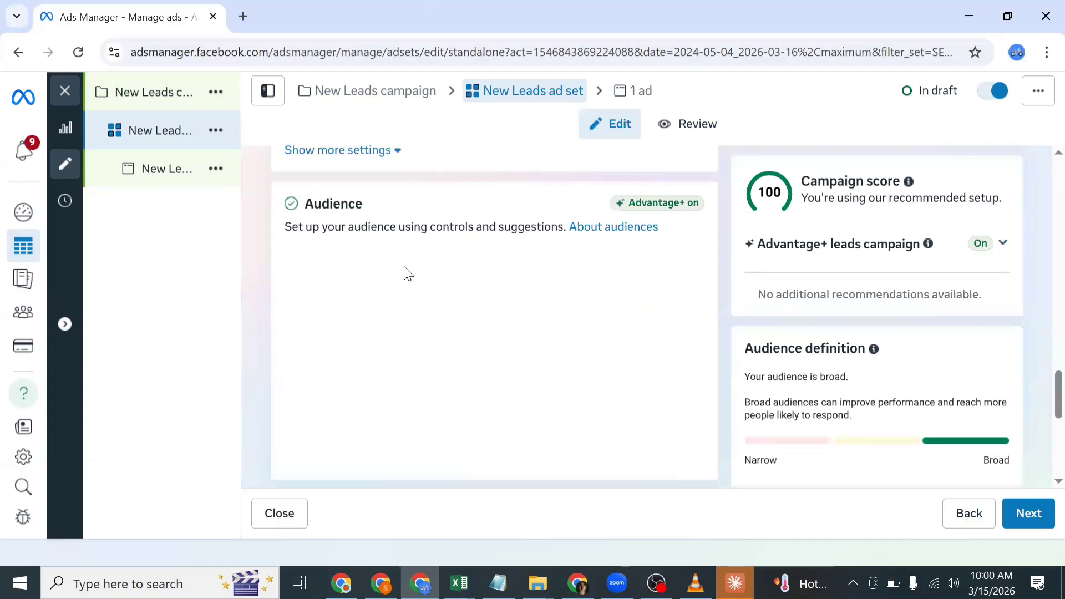
pyautogui.scroll(-3, 408, 274)
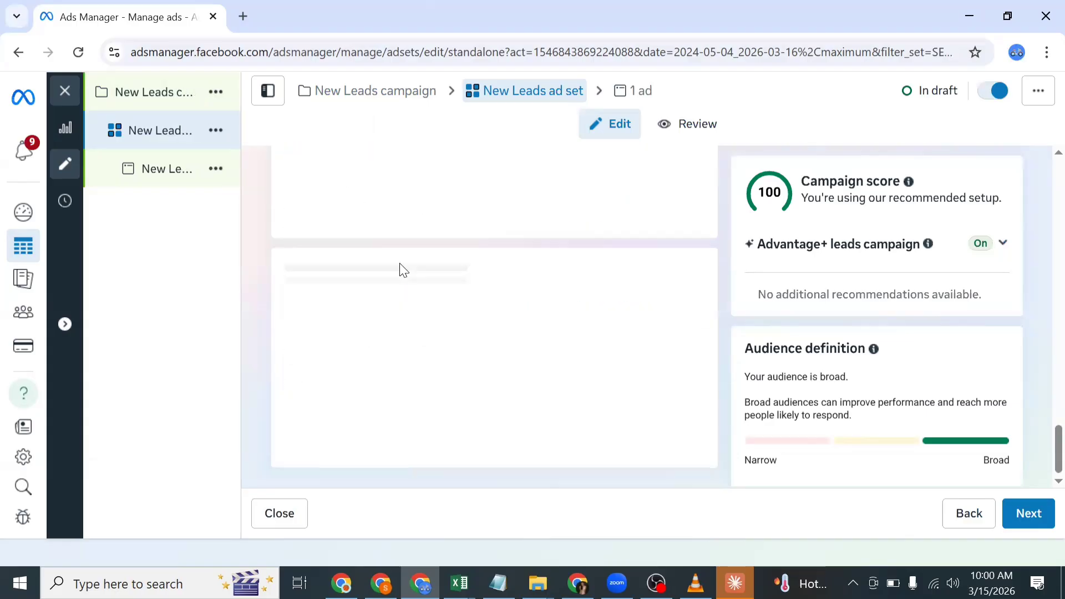
pyautogui.scroll(3, 398, 263)
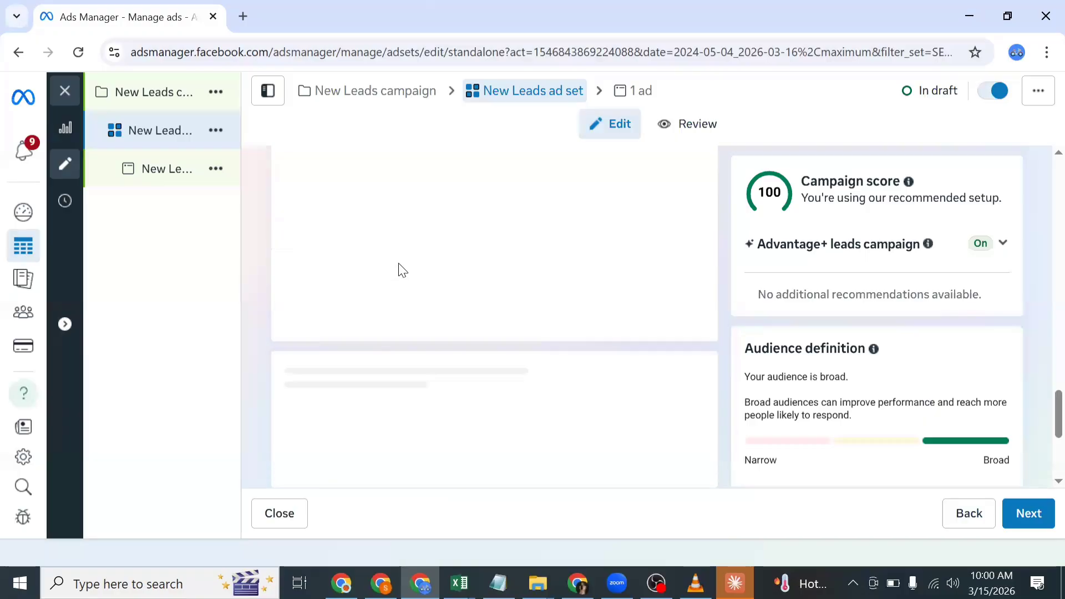
pyautogui.scroll(2, 398, 263)
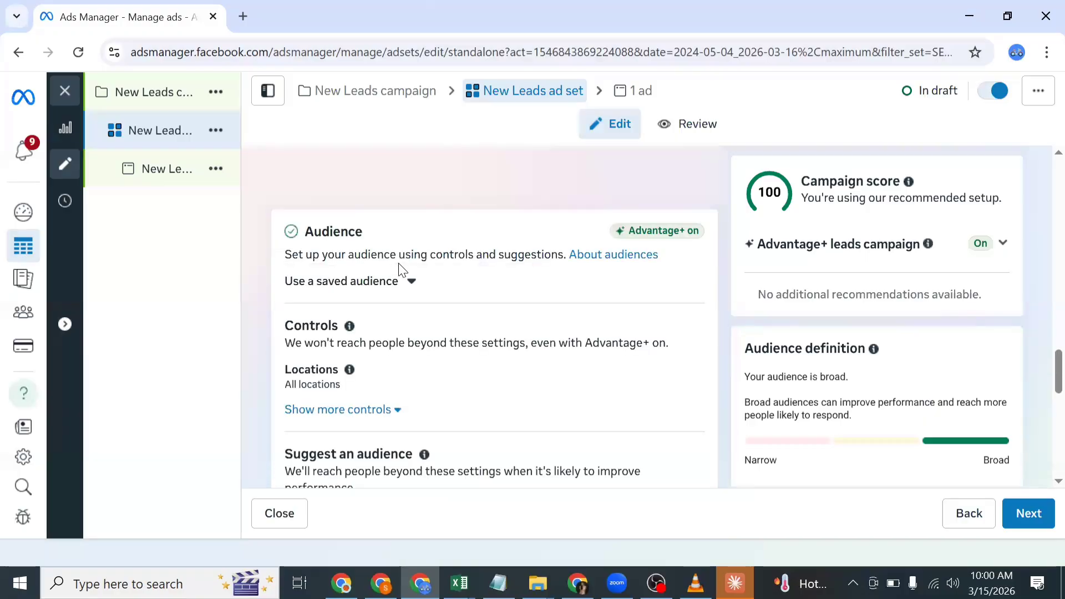
pyautogui.scroll(-2, 393, 279)
pyautogui.scroll(-3, 393, 279)
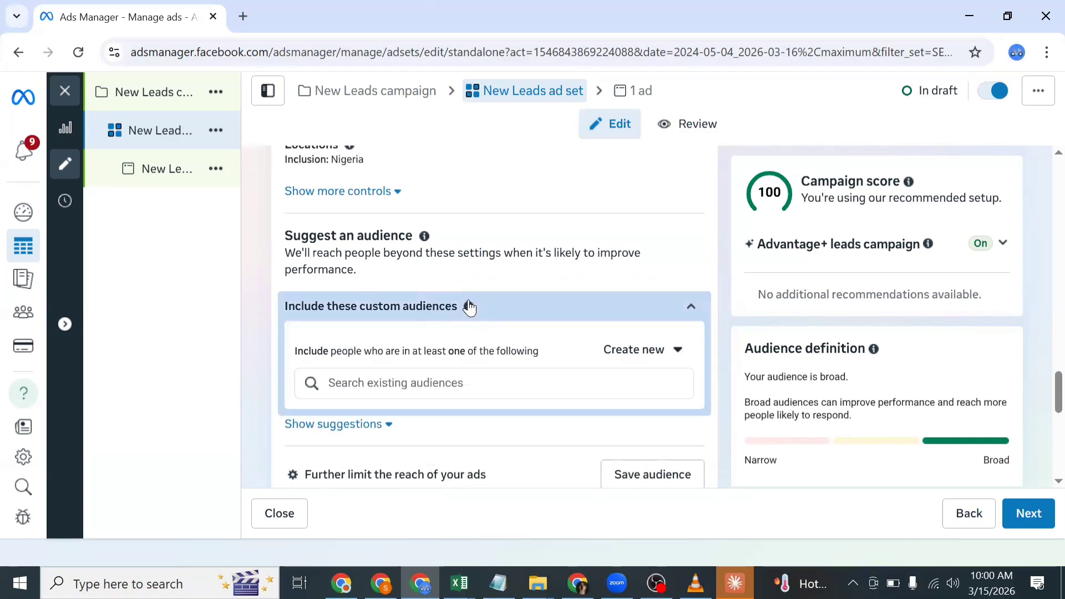
# Step: Include the custom audiences FACEBOOK PAGE ENGAGERS 365, VIDEO VIEWS 365 EX, HE FORM OPENERS 90 and FORM OPENERS 90 in the ad set's audience suggestion
pyautogui.moveTo(469, 307)
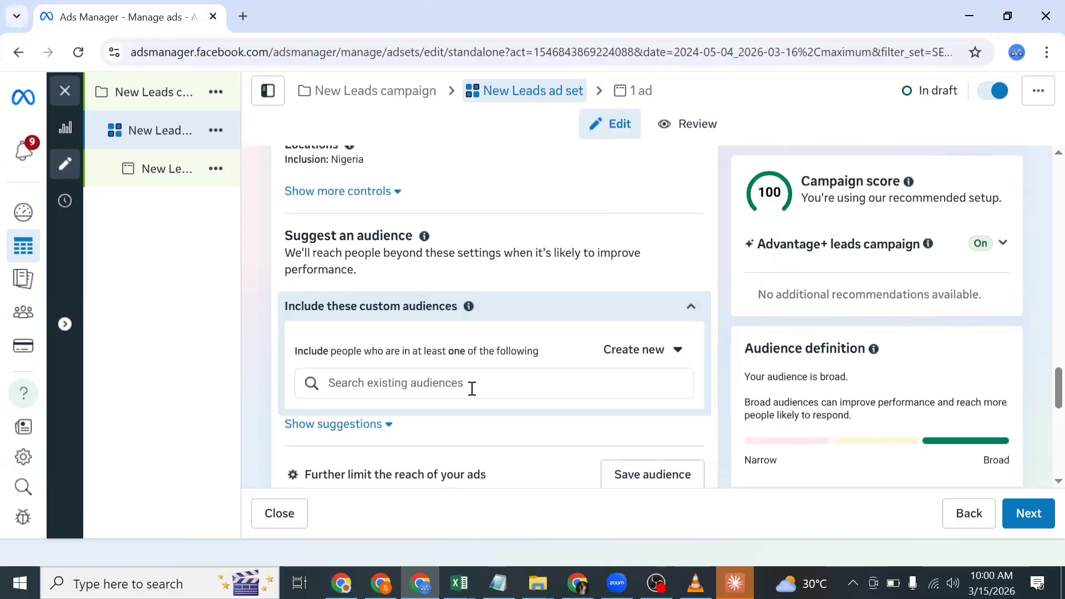
pyautogui.click(527, 377)
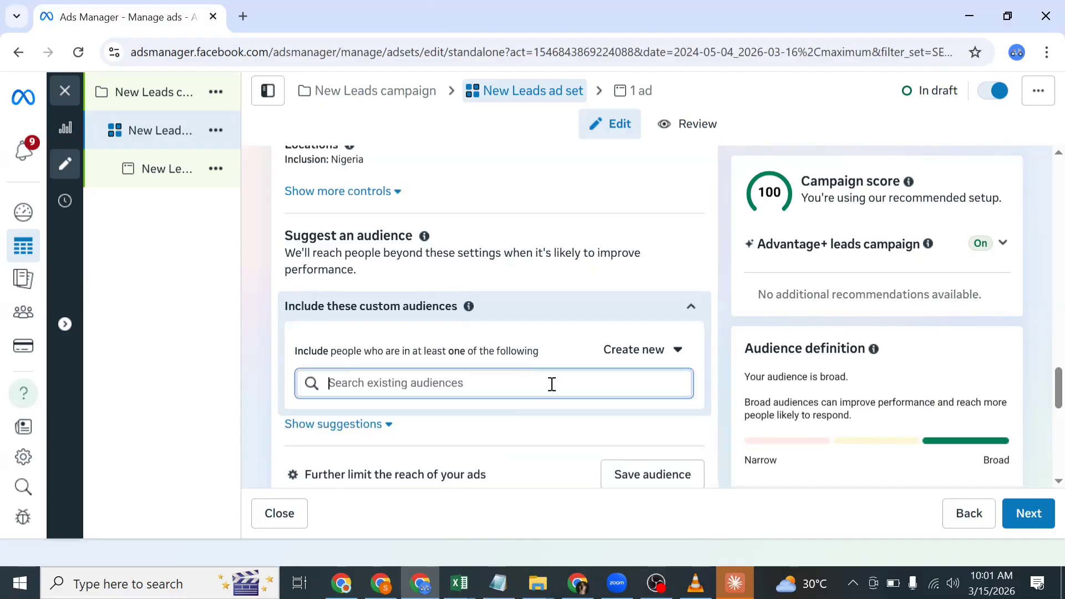
pyautogui.click(585, 391)
pyautogui.click(587, 389)
pyautogui.click(588, 388)
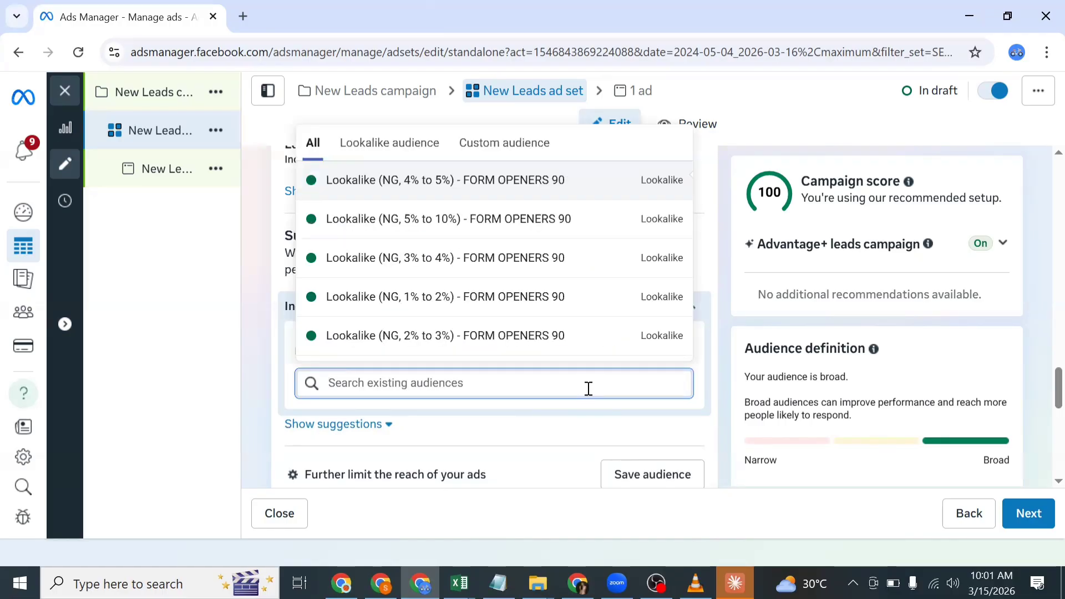
pyautogui.click(500, 145)
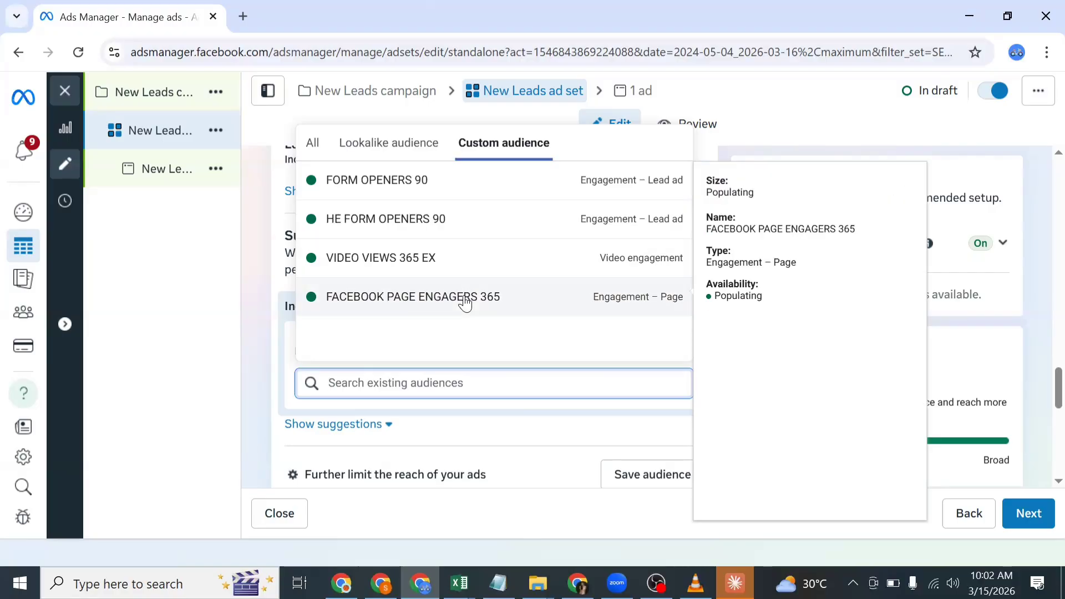
pyautogui.click(305, 308)
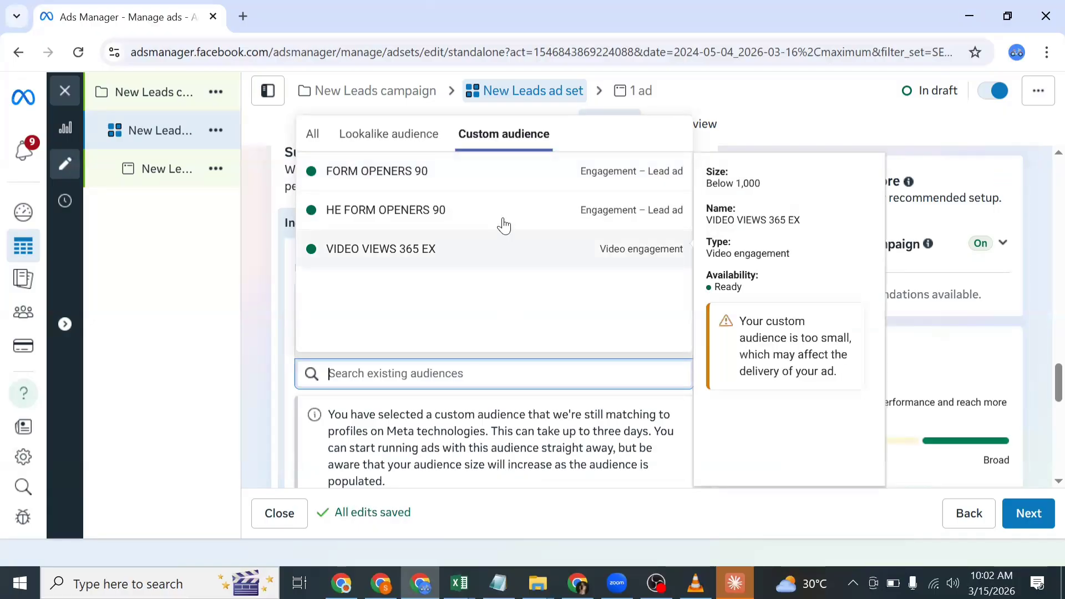
pyautogui.click(497, 344)
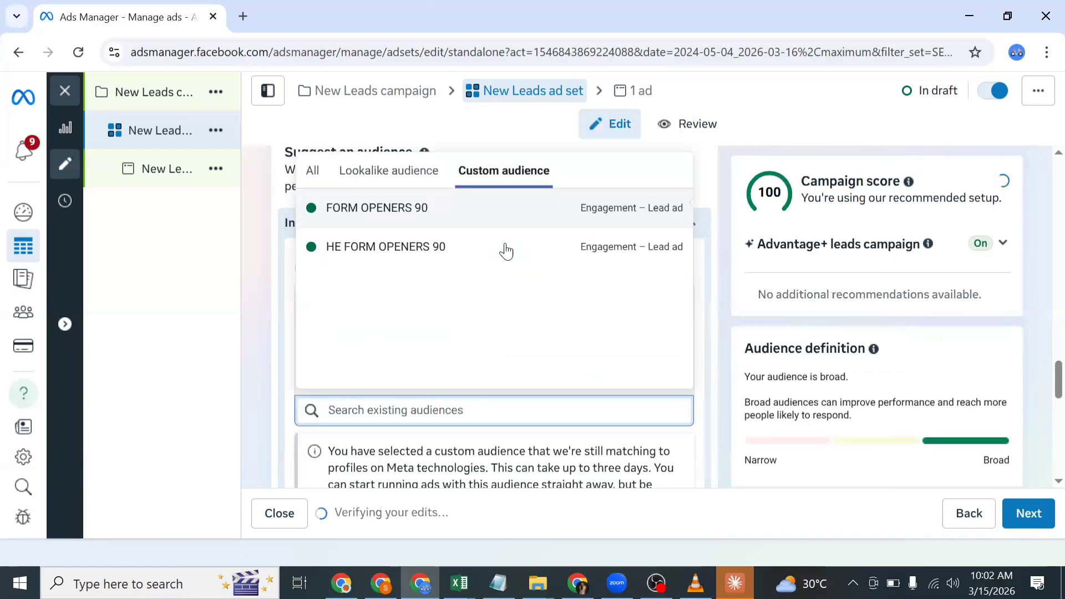
pyautogui.moveTo(505, 252)
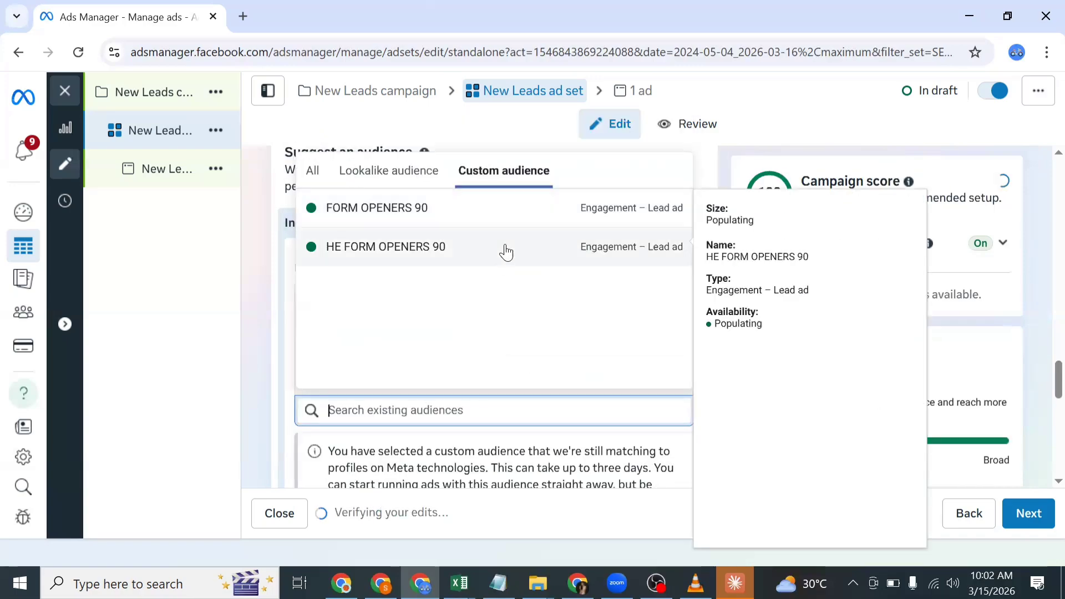
pyautogui.click(466, 293)
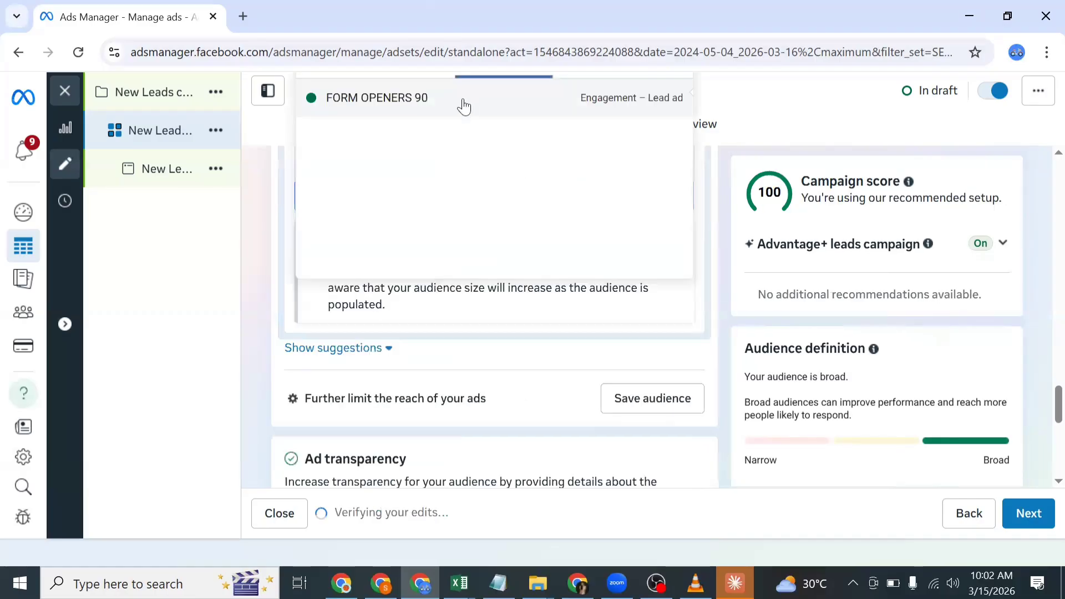
pyautogui.moveTo(465, 107)
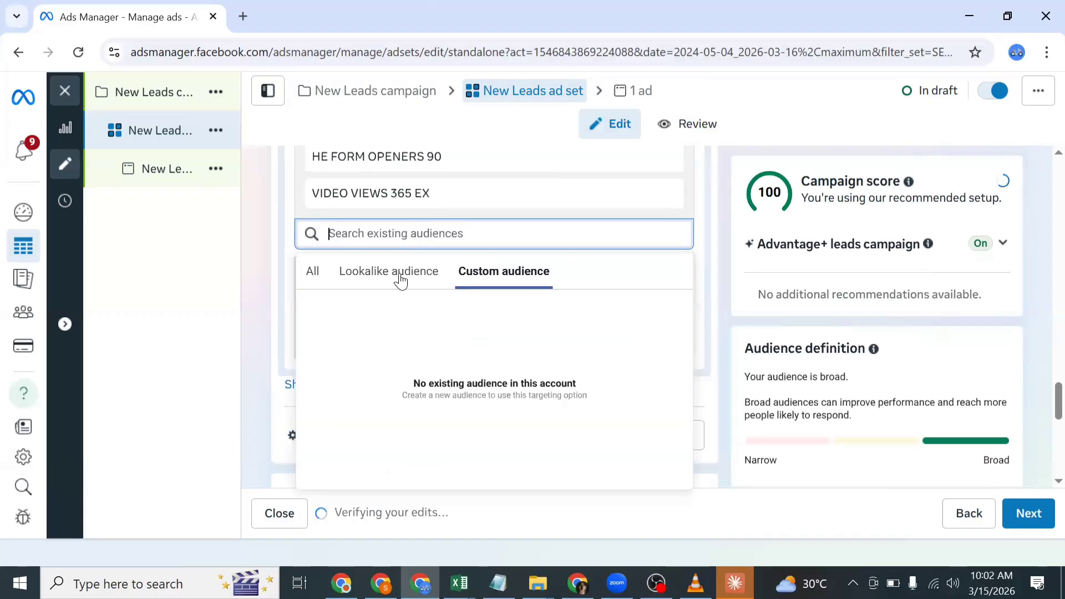
pyautogui.moveTo(625, 215)
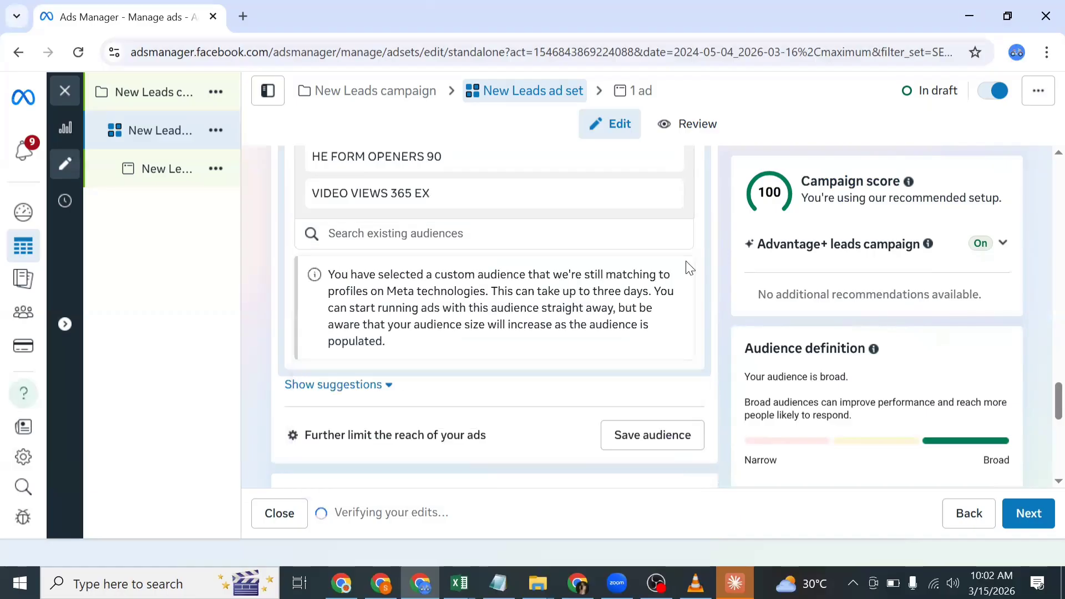
# Step: Remove all four included custom audiences from the ad set's audience suggestion
pyautogui.scroll(-3, 682, 274)
pyautogui.scroll(6, 677, 270)
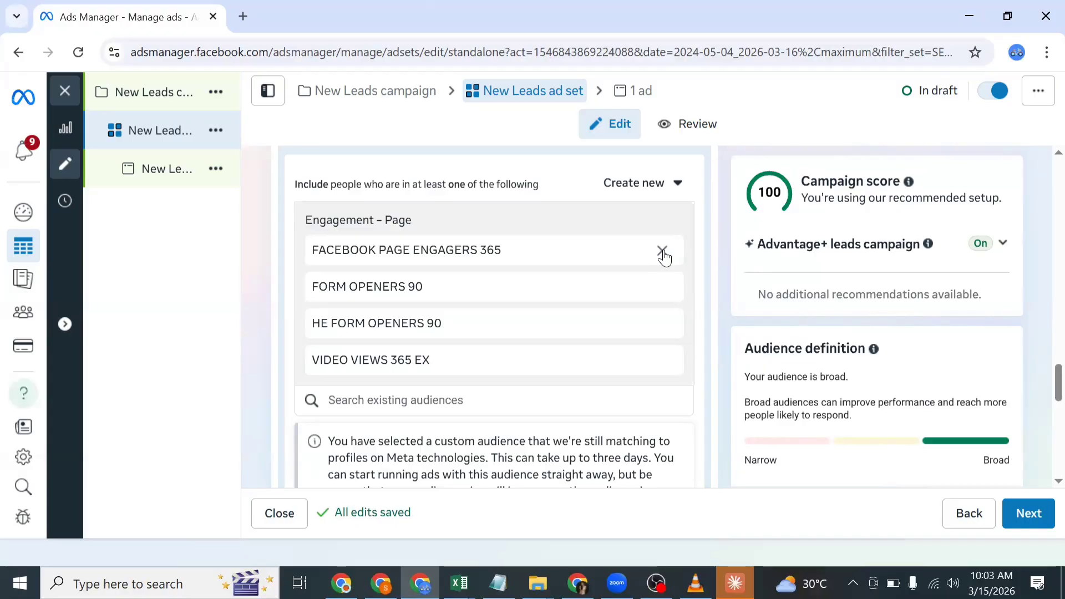
pyautogui.click(662, 251)
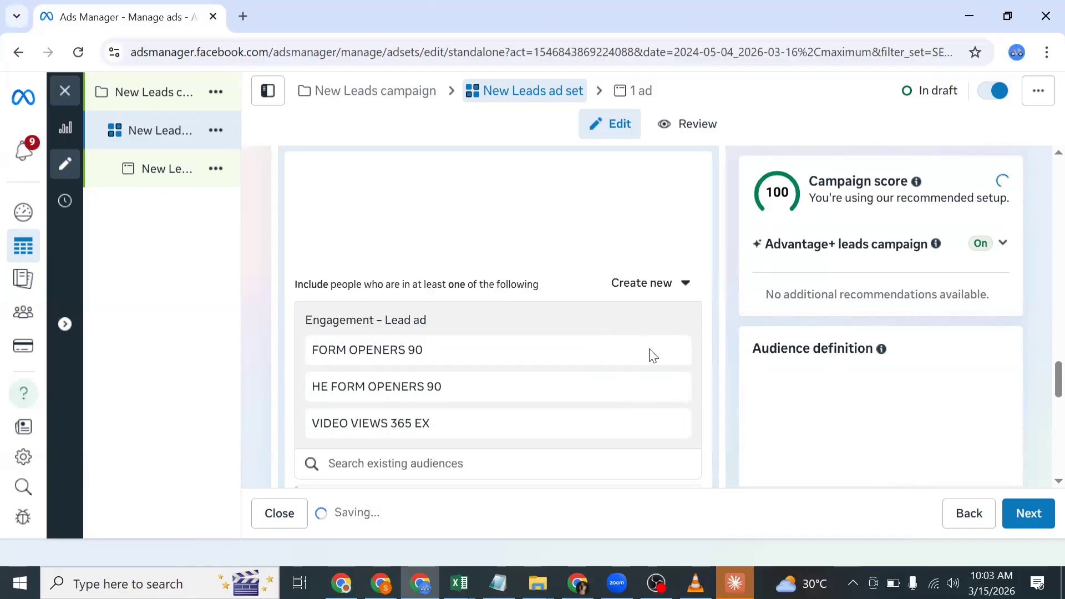
pyautogui.moveTo(670, 353)
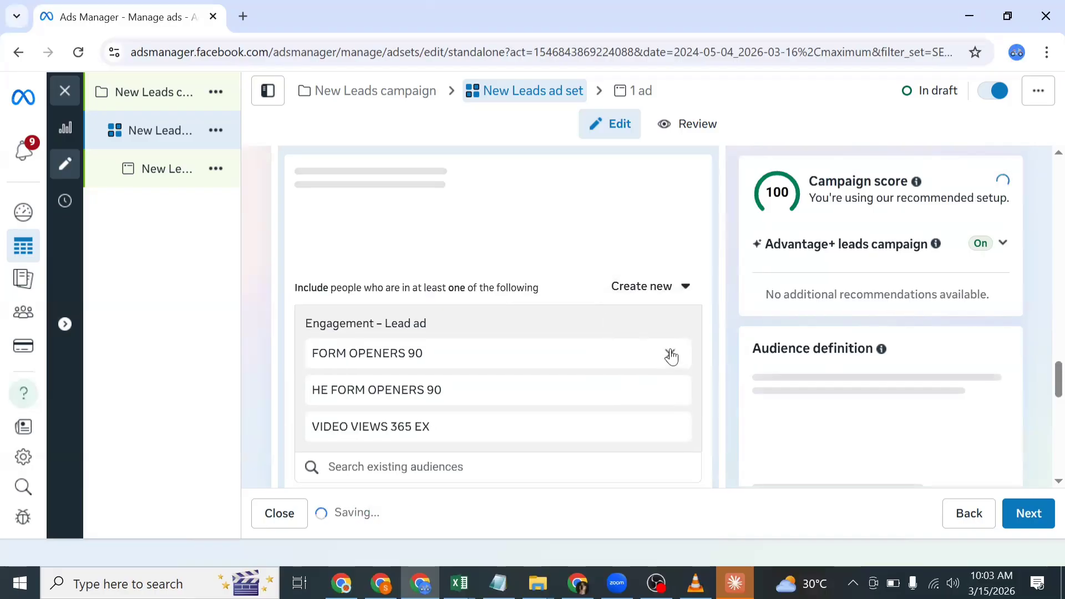
pyautogui.click(670, 354)
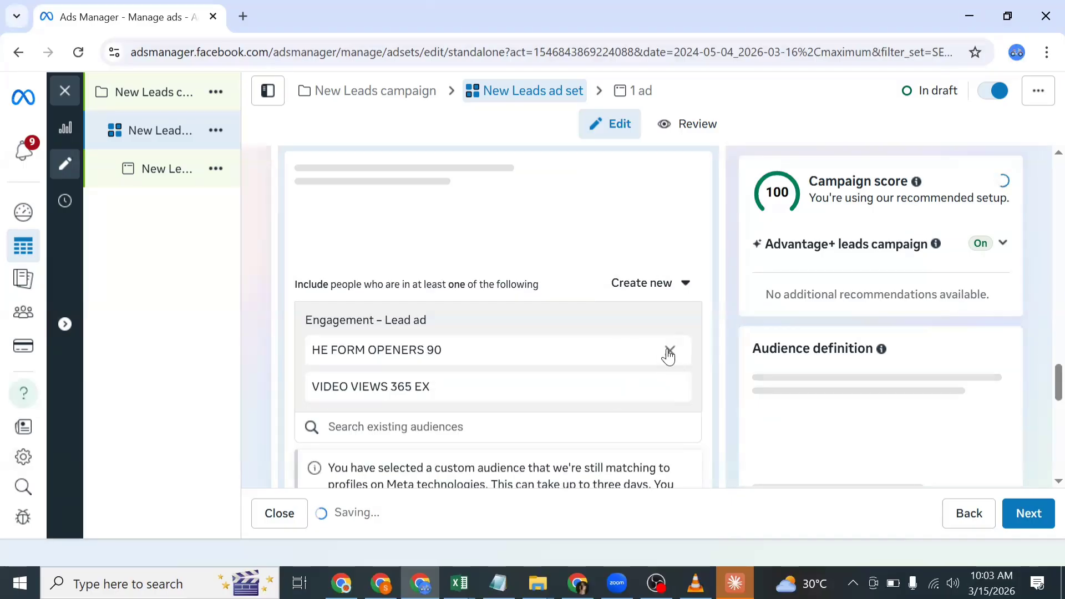
pyautogui.click(669, 351)
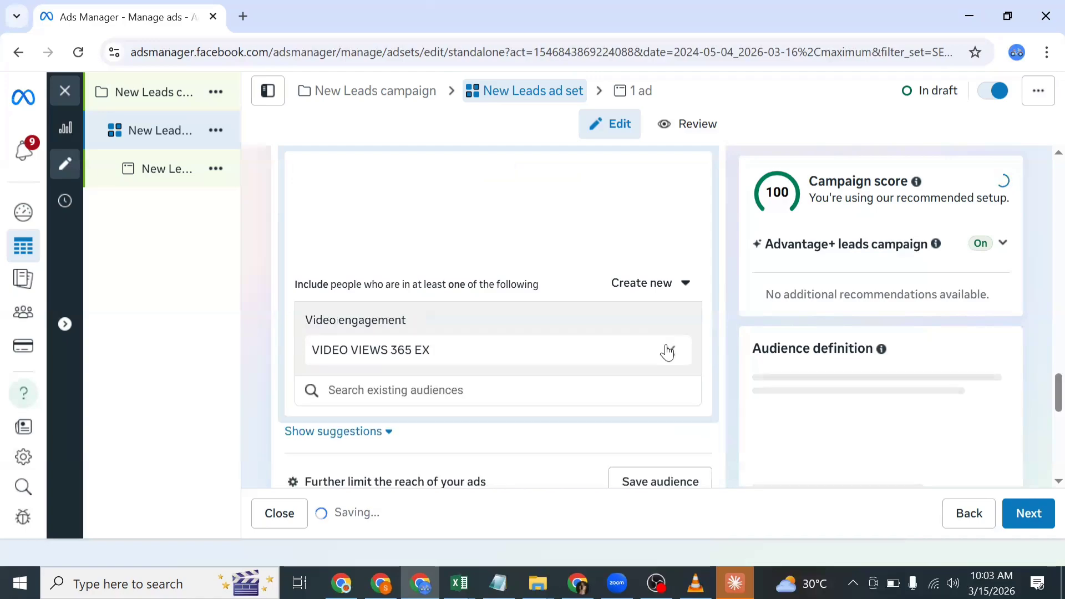
pyautogui.click(668, 351)
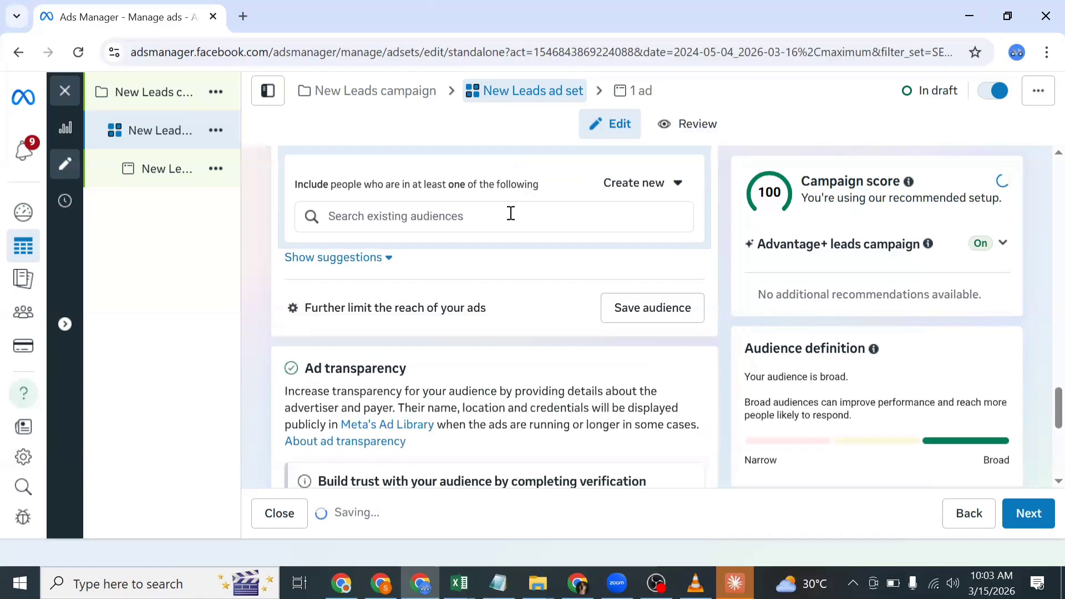
# Step: Include the lookalike audience Lookalike (NG, 1% to 2%) - FORM OPENERS 90 in the ad set
pyautogui.click(404, 250)
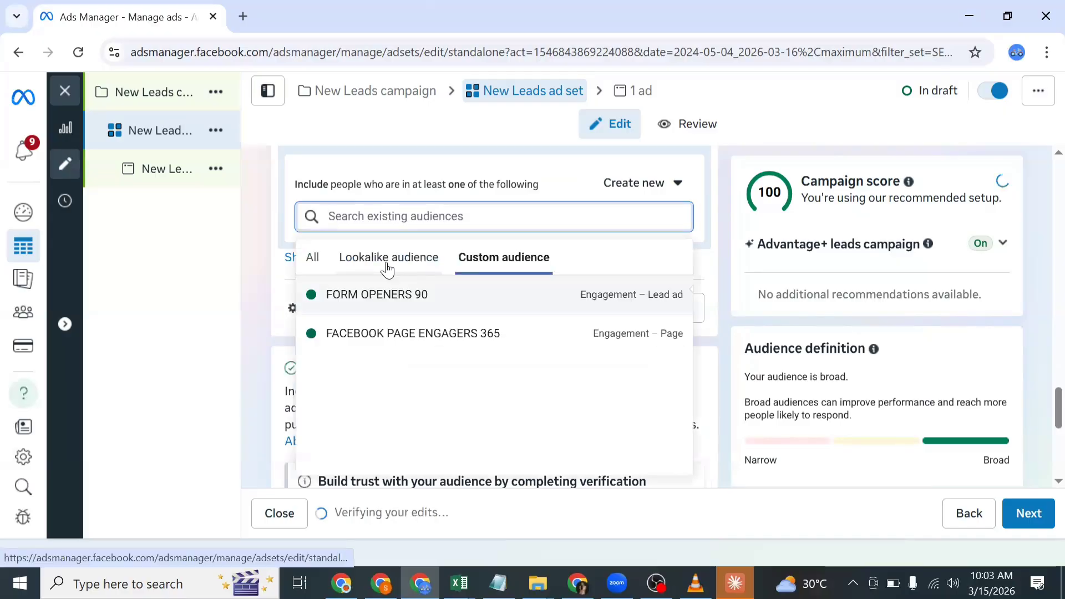
pyautogui.click(387, 264)
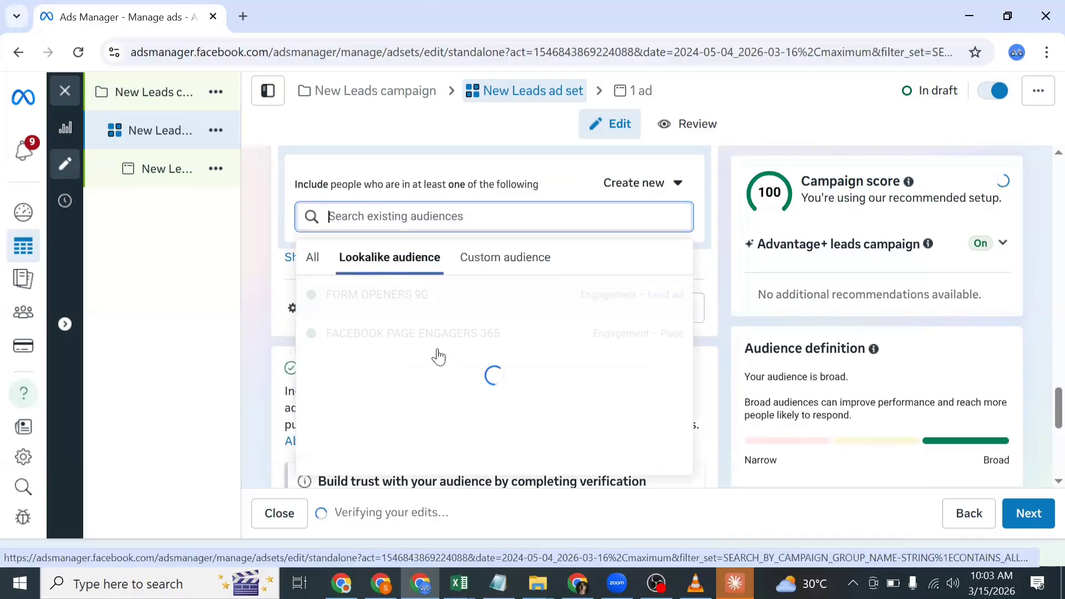
pyautogui.scroll(-3, 491, 352)
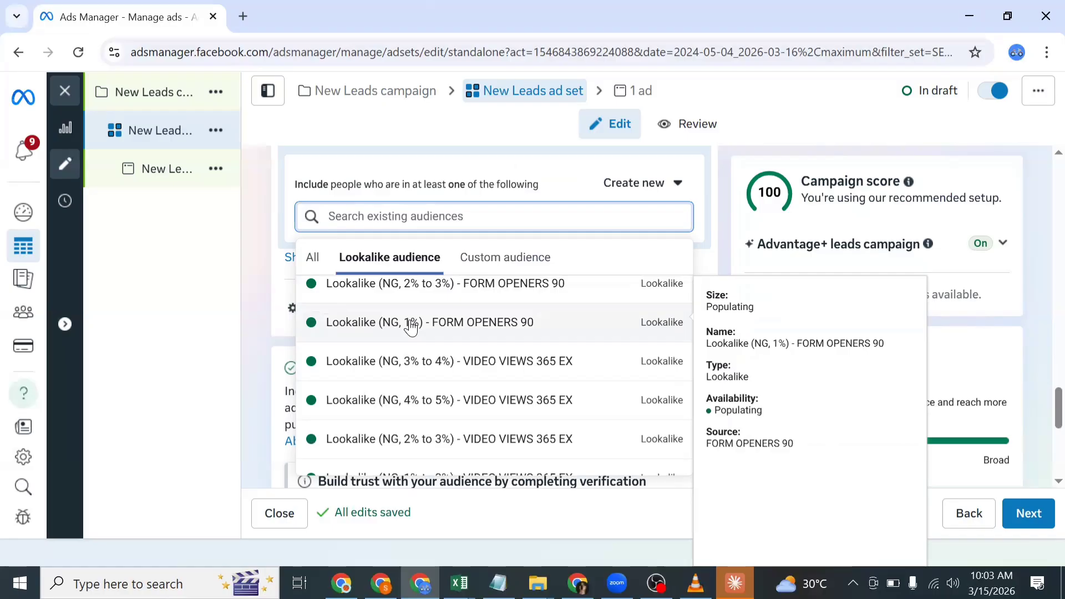
pyautogui.scroll(2, 399, 335)
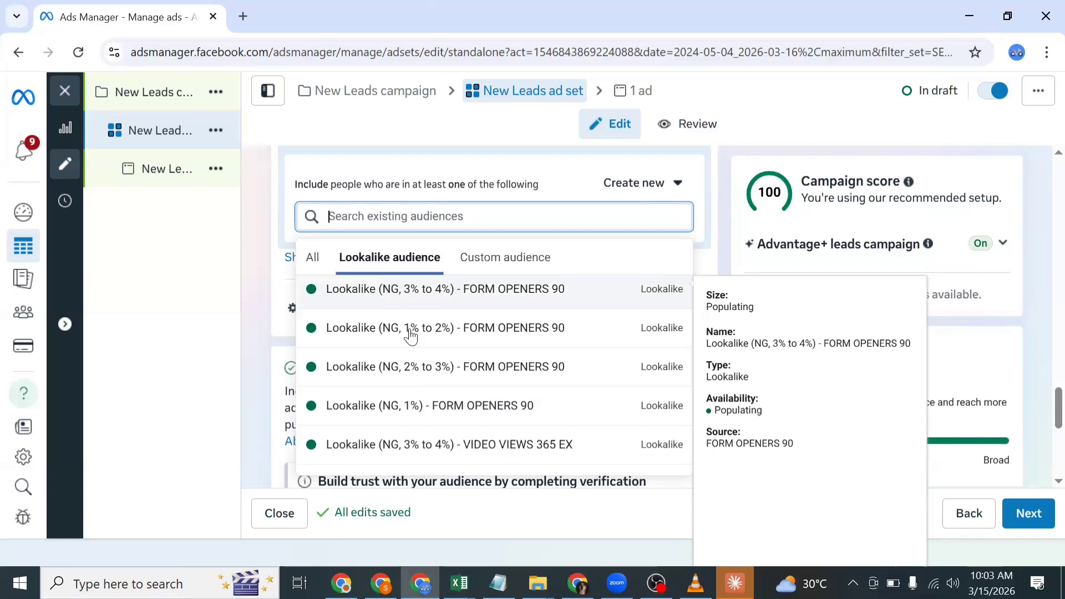
pyautogui.scroll(2, 391, 362)
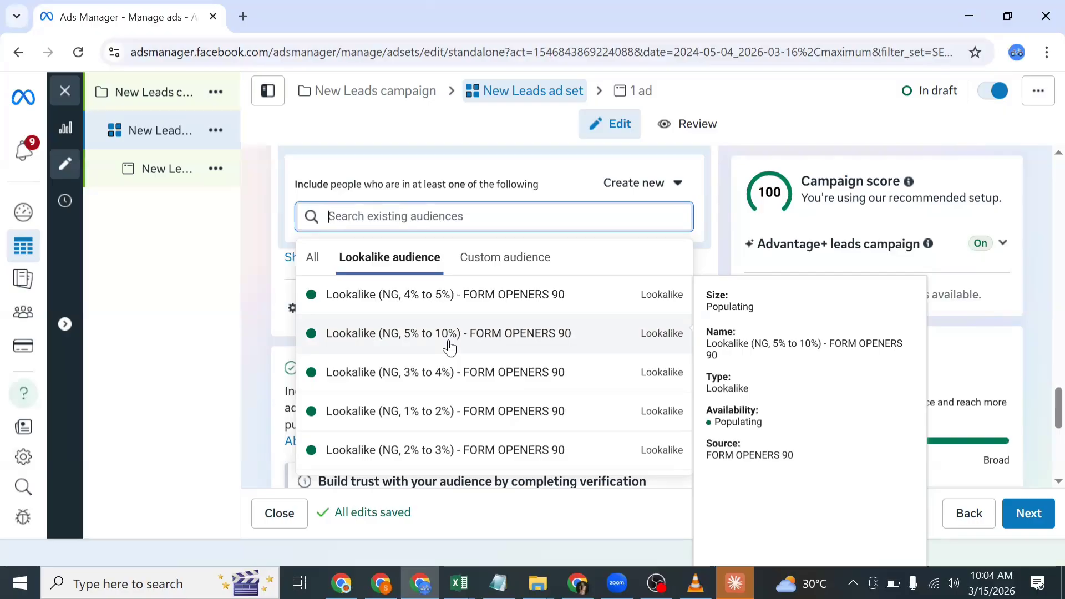
pyautogui.click(456, 411)
pyautogui.rightClick(455, 411)
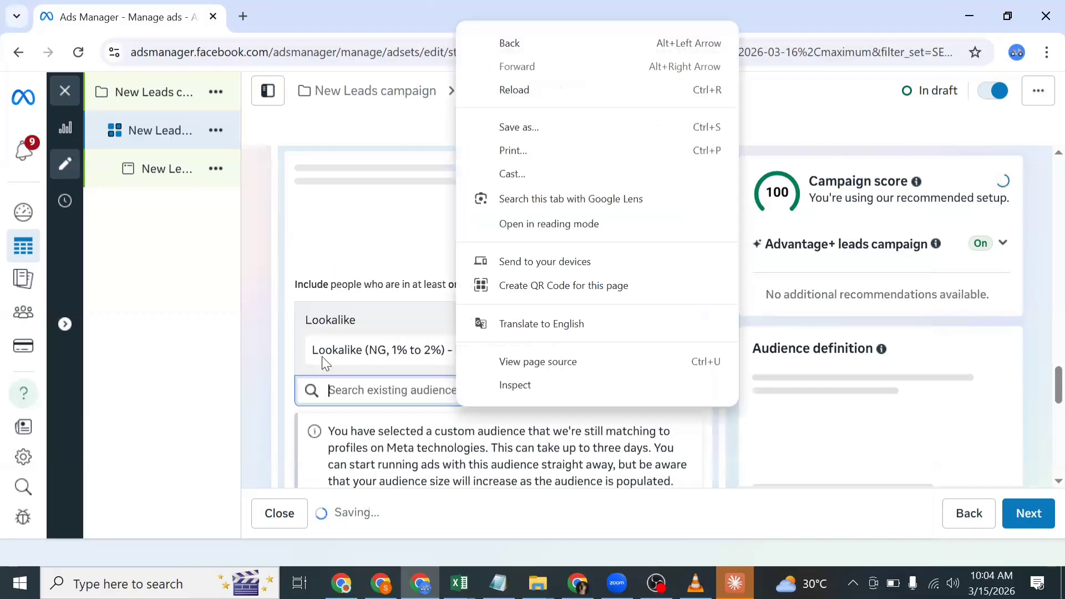
pyautogui.click(383, 273)
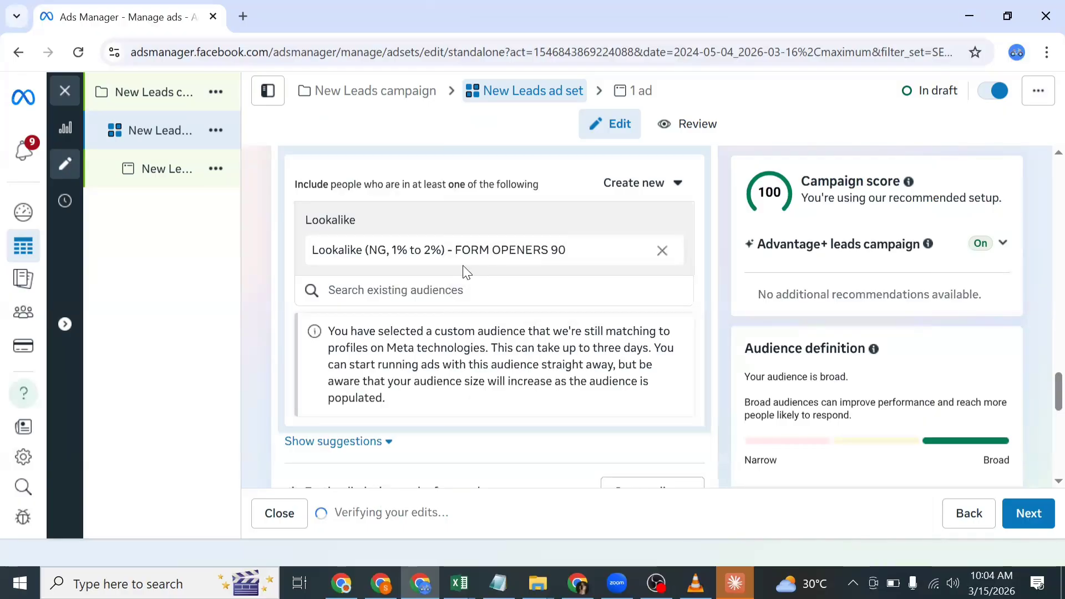
# Step: Find the FORM audiences and include the lookalike audience Lookalike (NG, 1%) - FORM OPENERS 90 in the ad set
pyautogui.click(446, 293)
pyautogui.write('F')
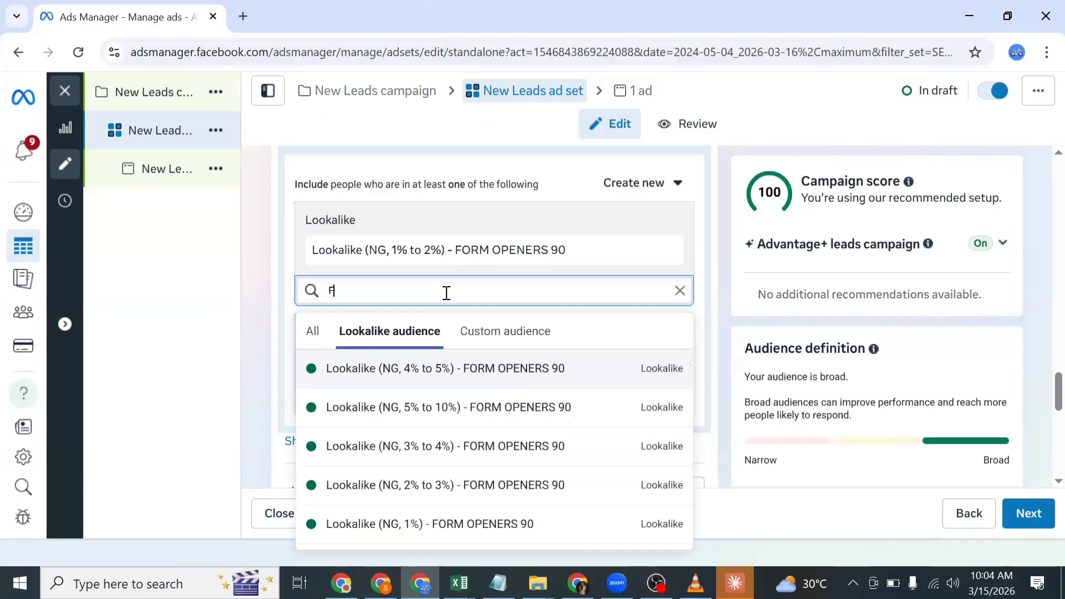
pyautogui.write('ORM')
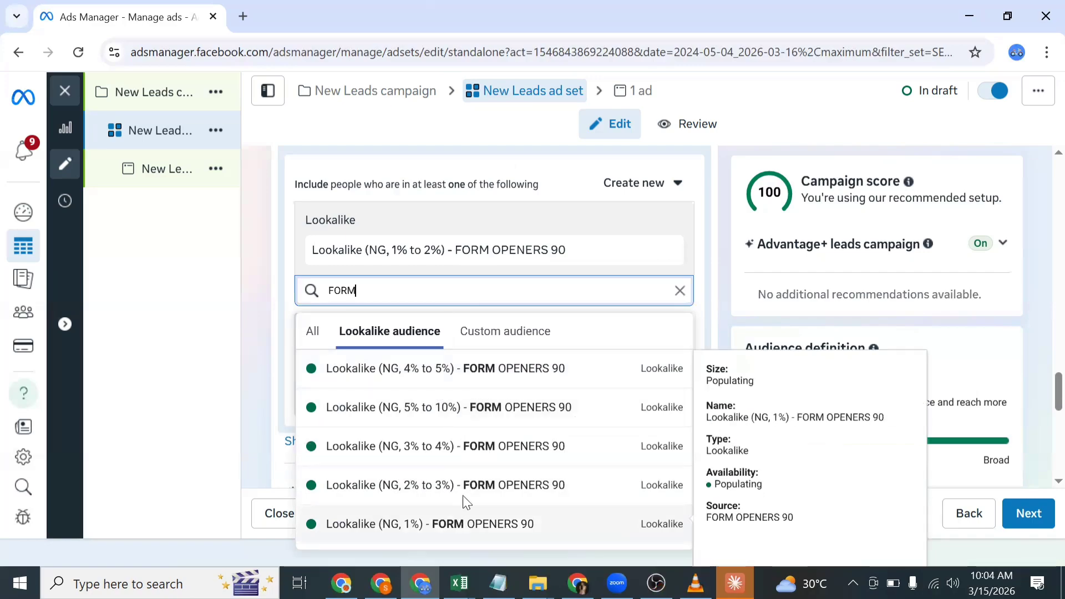
pyautogui.click(458, 521)
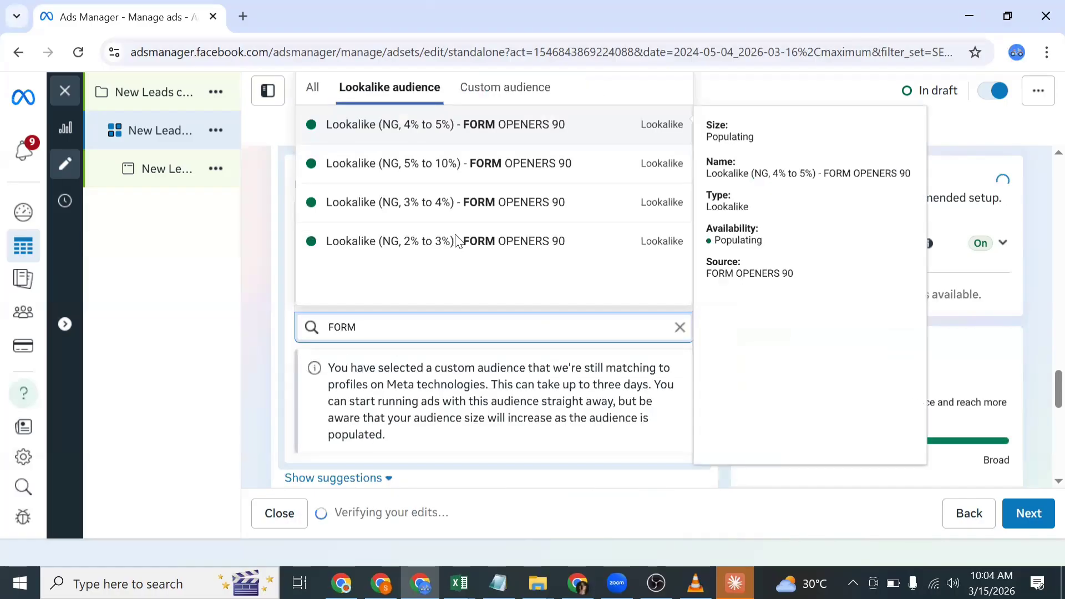
# Step: Include the FORM OPENERS 90 lookalikes for NG 2% to 3%, 3% to 4%, 4% to 5% and 5% to 10% in the ad set
pyautogui.scroll(2, 436, 339)
pyautogui.click(401, 362)
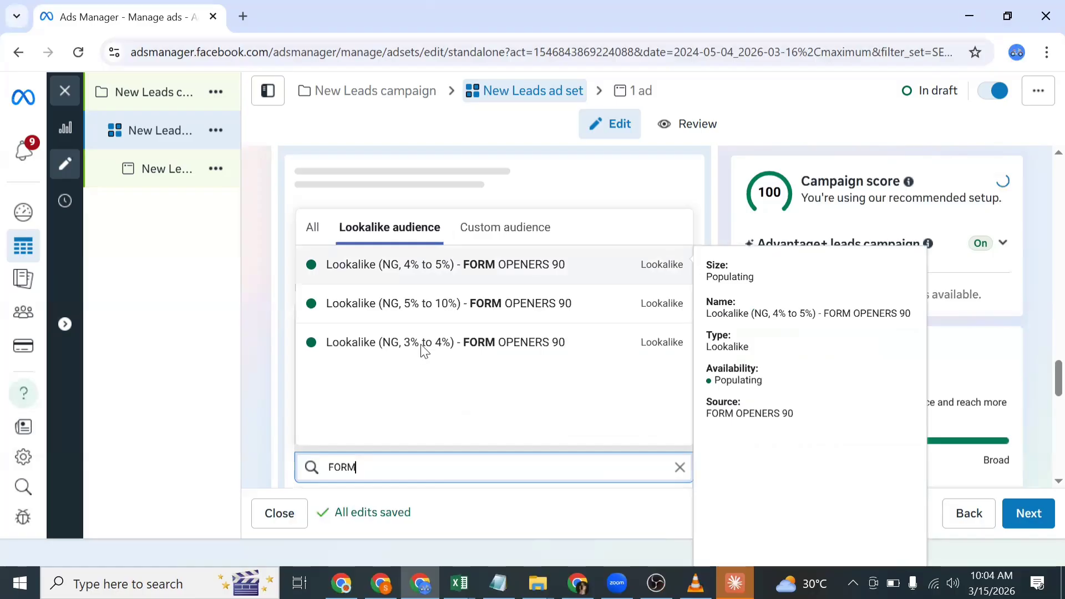
pyautogui.click(427, 338)
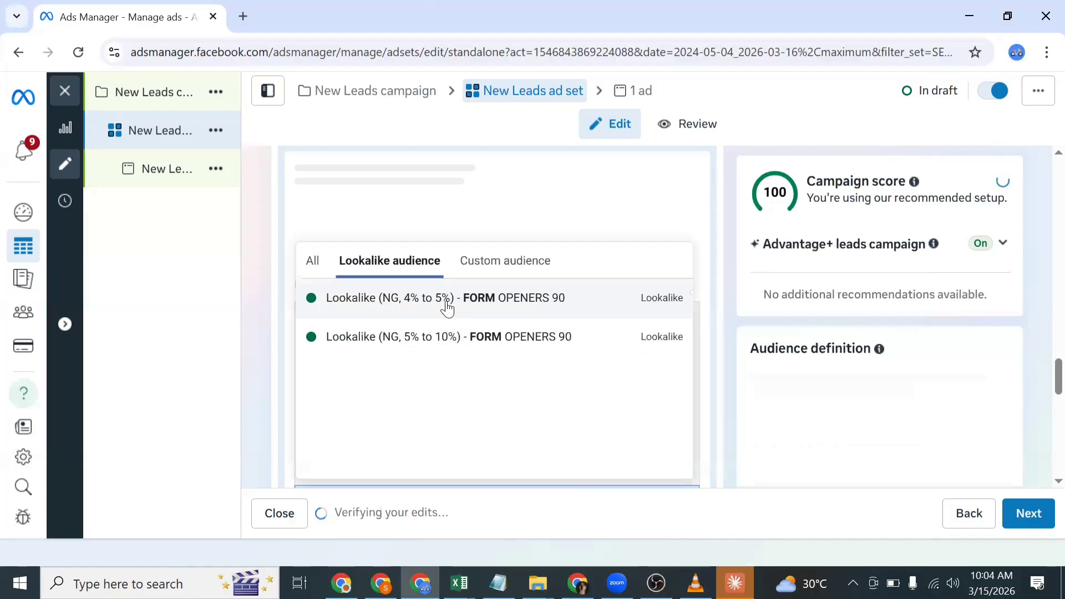
pyautogui.click(447, 299)
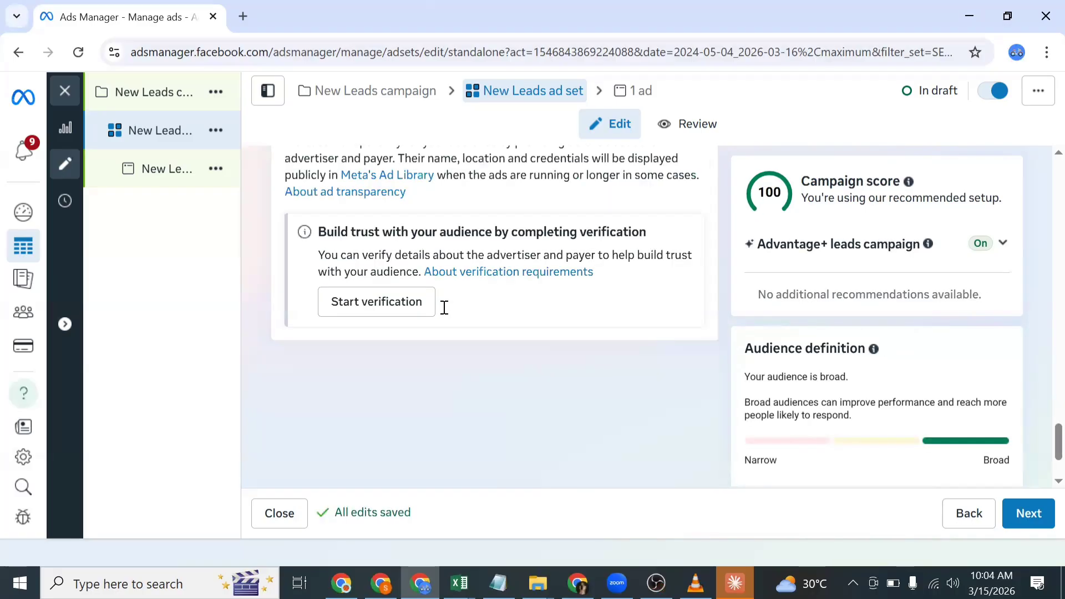
pyautogui.moveTo(434, 160)
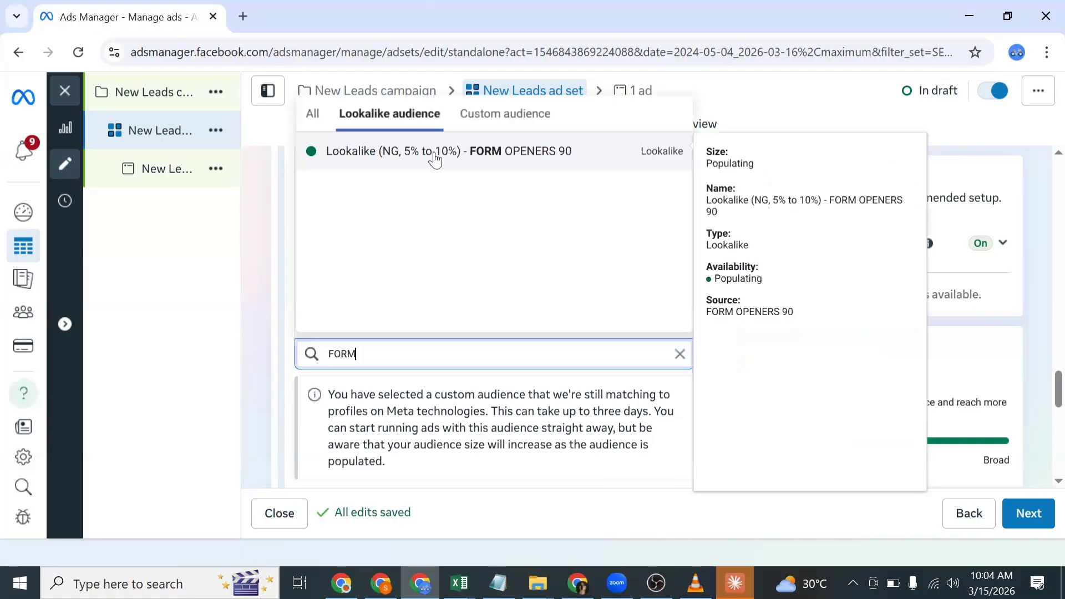
pyautogui.click(435, 158)
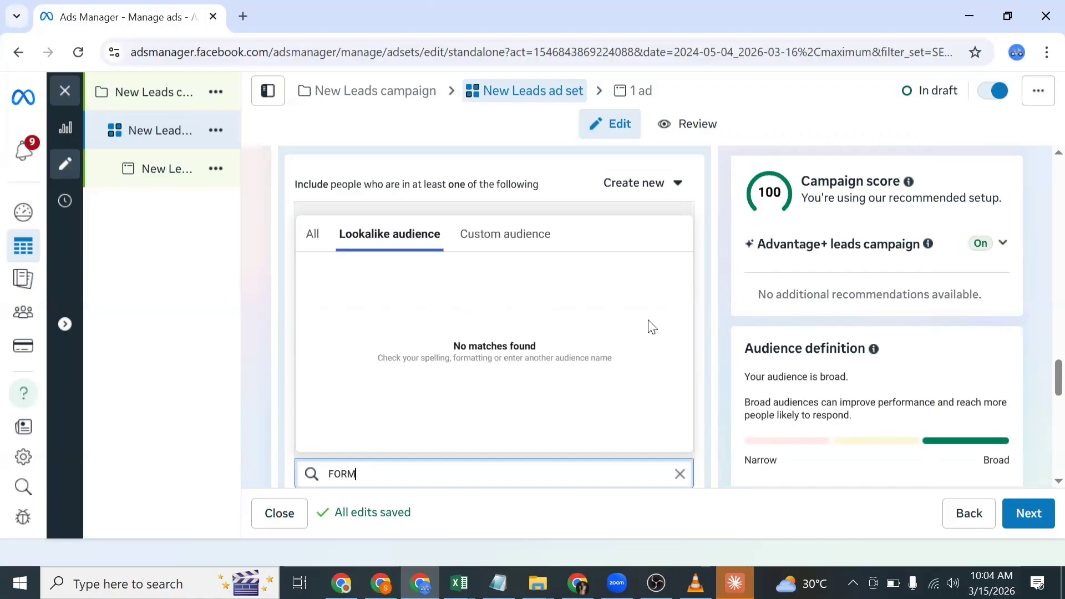
pyautogui.scroll(3, 707, 251)
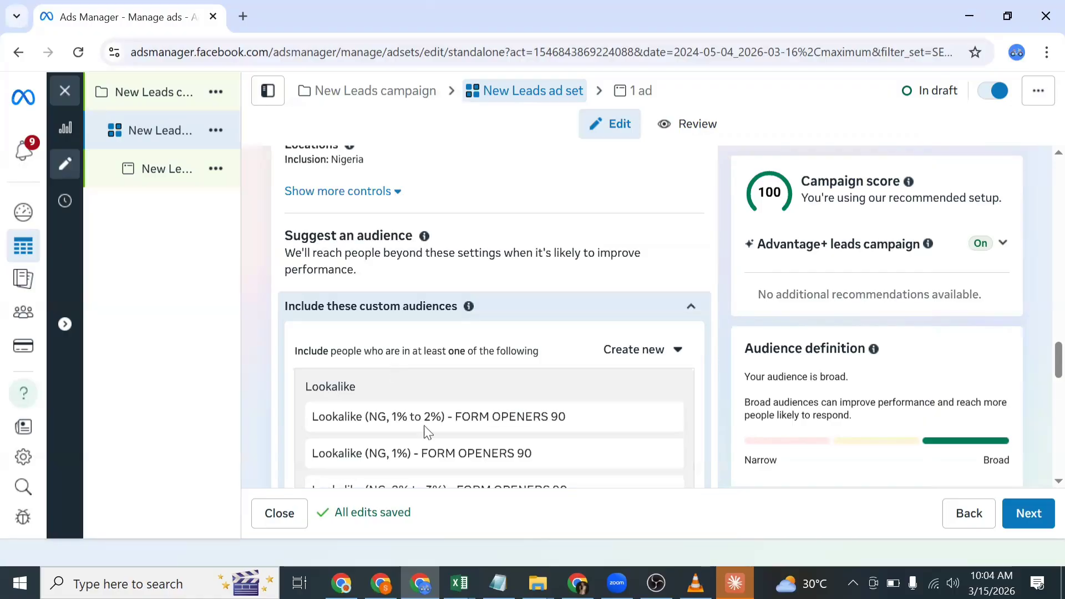
pyautogui.scroll(-3, 451, 397)
pyautogui.click(457, 216)
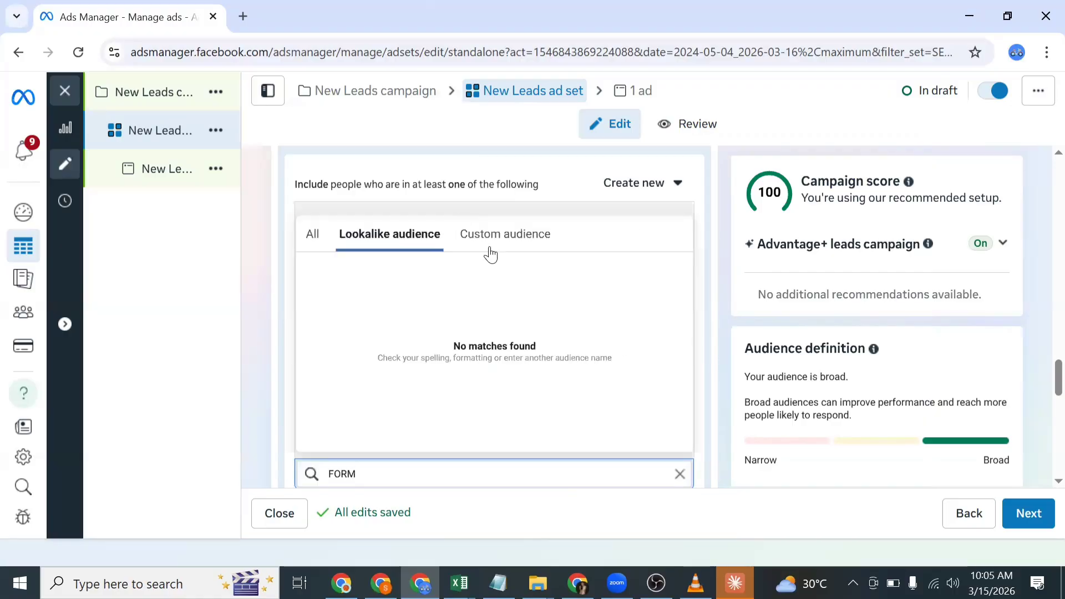
# Step: Remove every included lookalike audience from the ad set except Lookalike (NG, 1%) - FORM OPENERS 90
pyautogui.scroll(2, 432, 388)
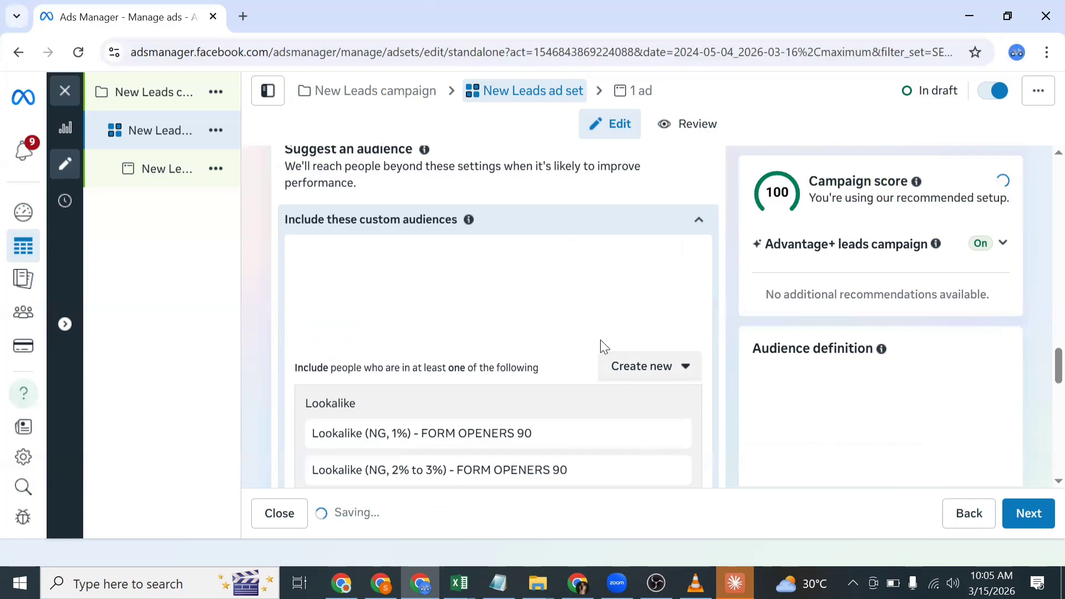
pyautogui.scroll(-4, 600, 339)
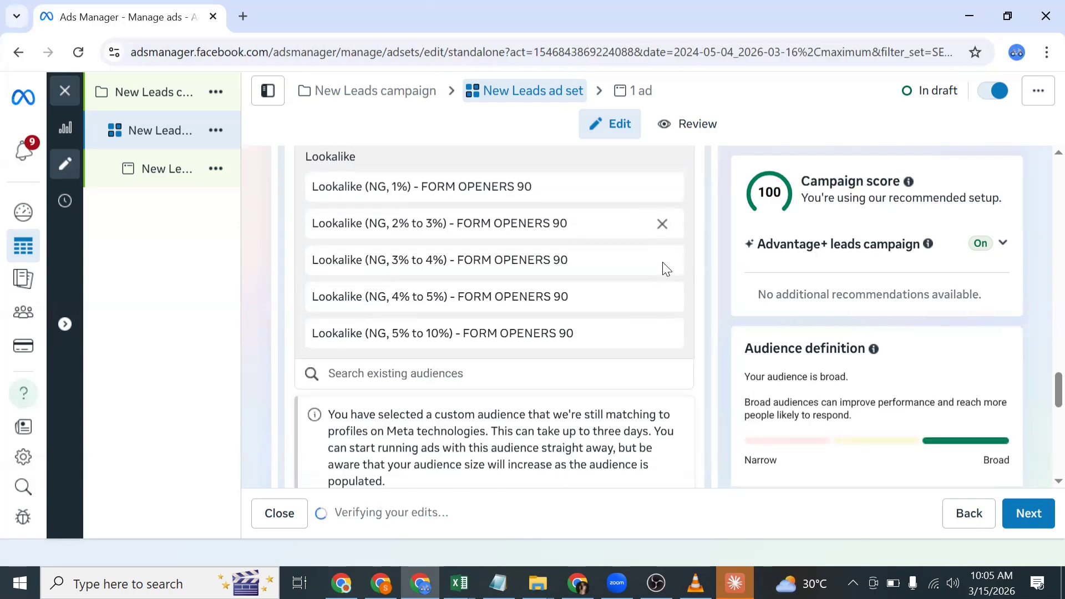
pyautogui.scroll(-2, 670, 270)
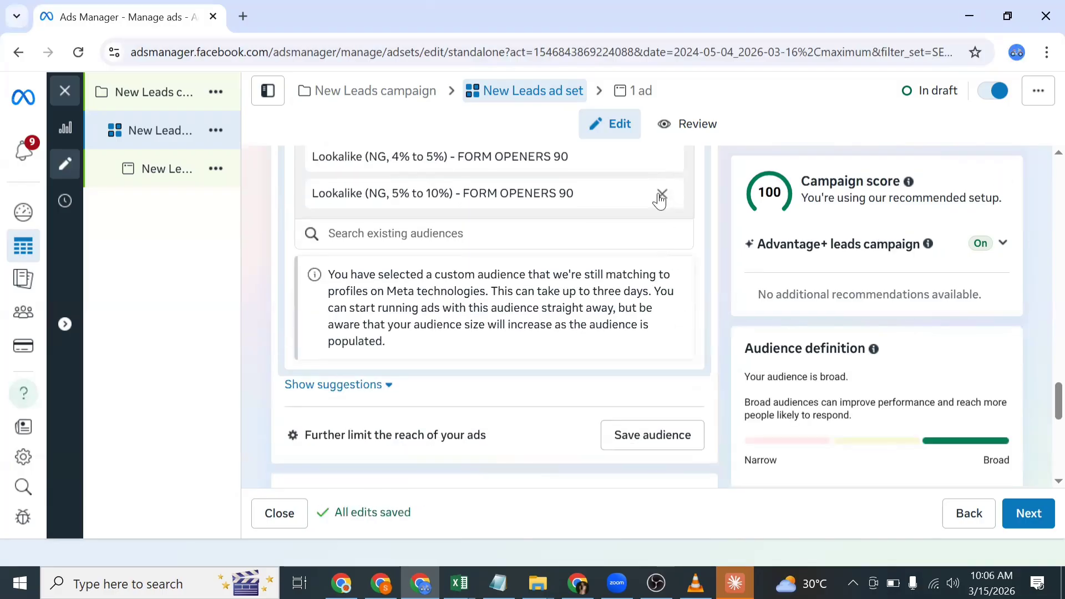
pyautogui.click(662, 194)
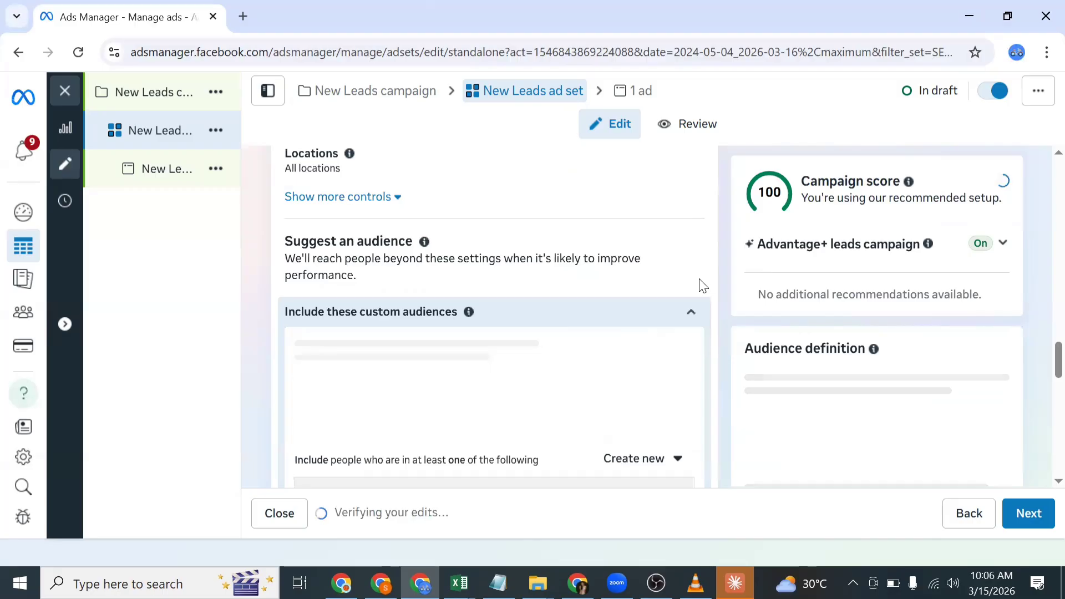
pyautogui.scroll(-1, 695, 290)
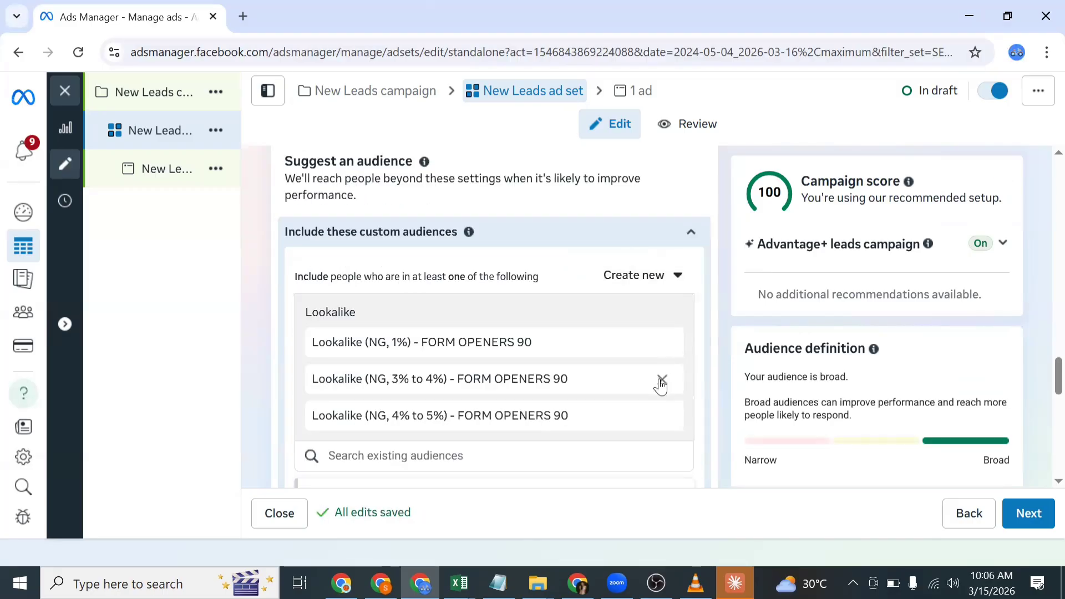
pyautogui.click(664, 388)
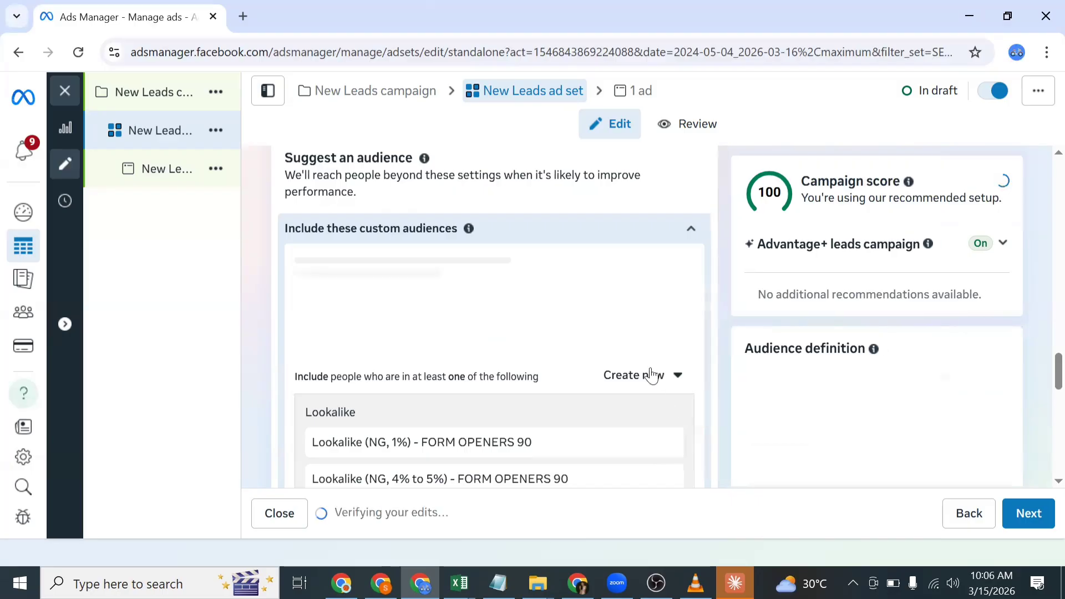
pyautogui.scroll(-1, 669, 372)
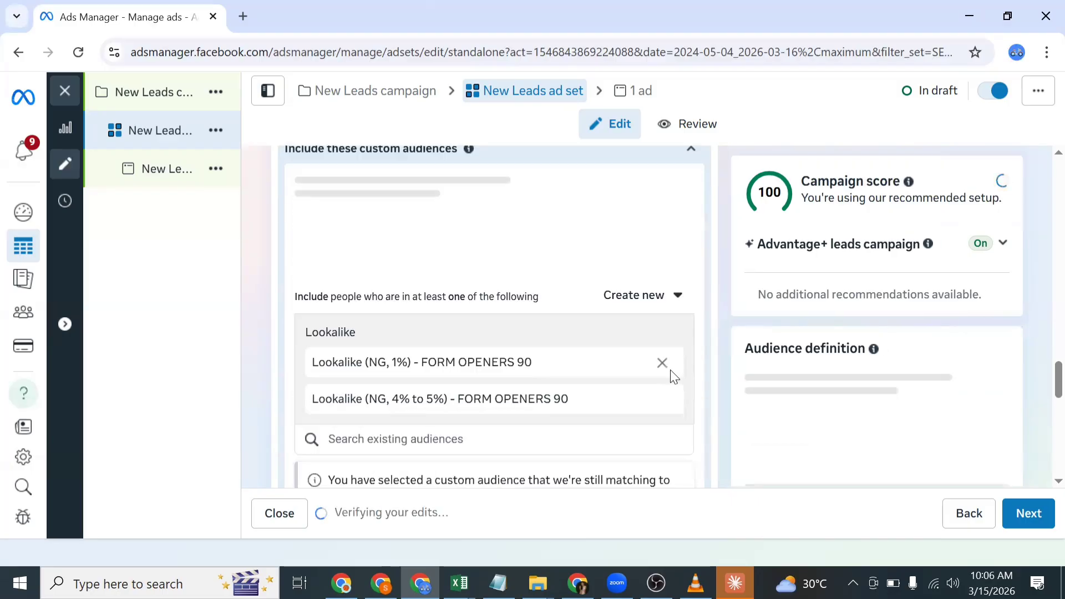
pyautogui.click(662, 399)
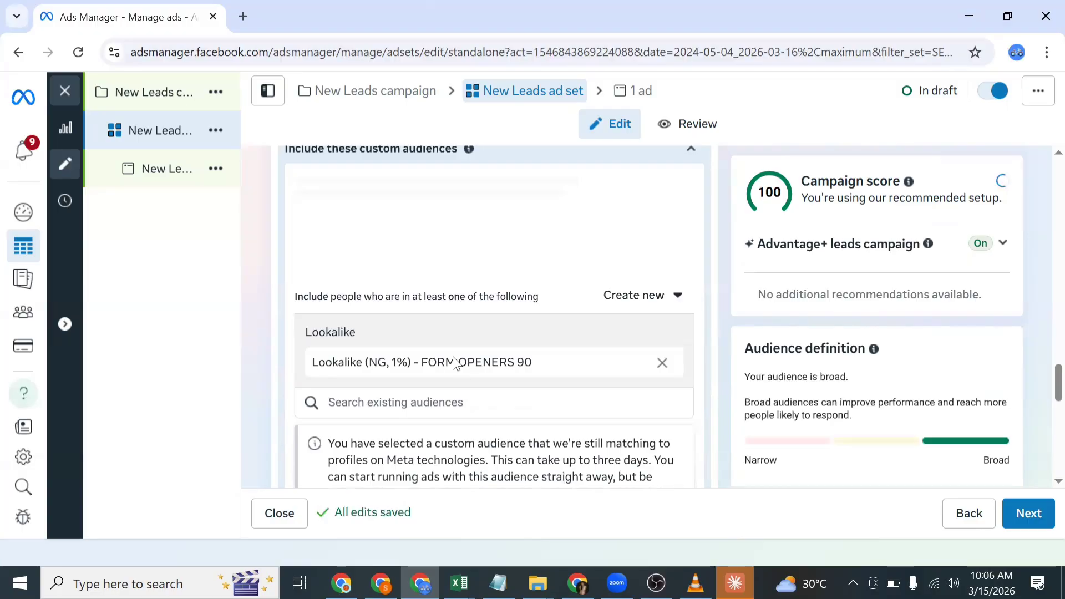
# Step: Duplicate the New Leads campaign with the number of copies set to 5, keeping existing reactions, comments and shares on new ads
pyautogui.scroll(-2, 915, 388)
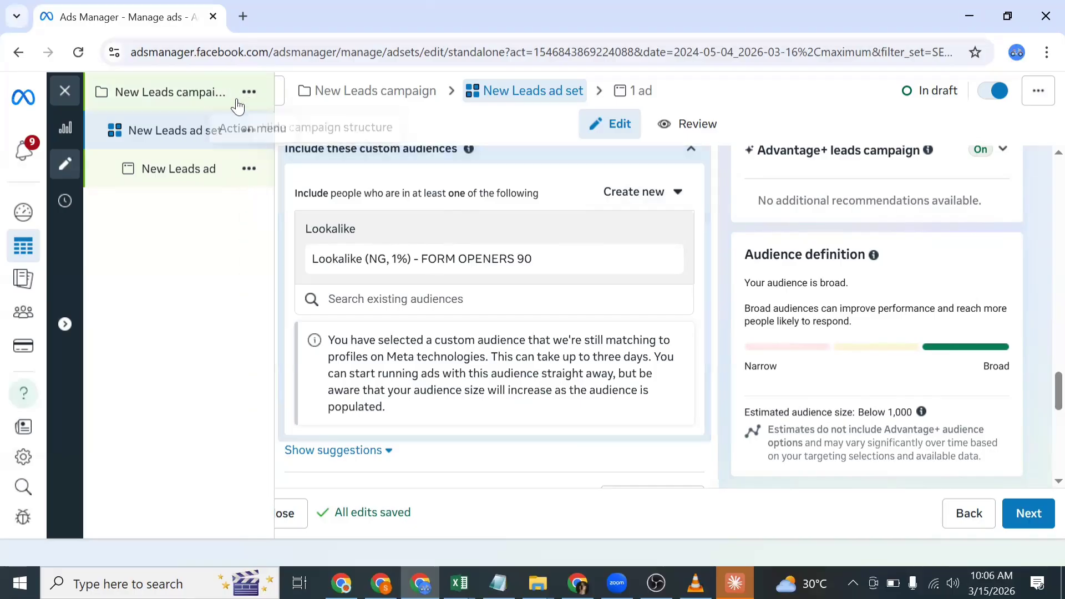
pyautogui.click(247, 101)
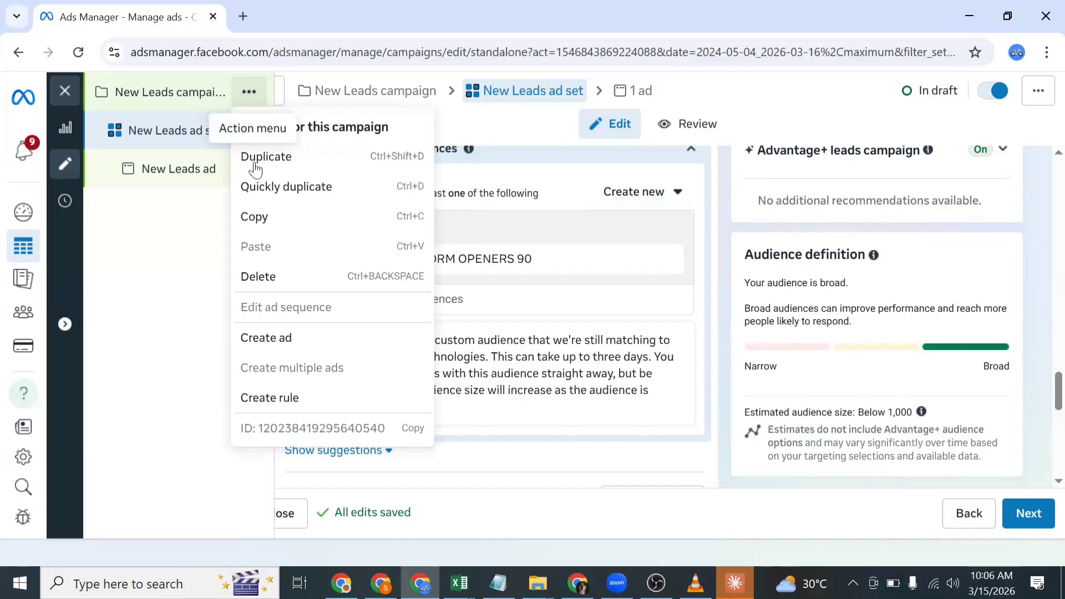
pyautogui.click(255, 166)
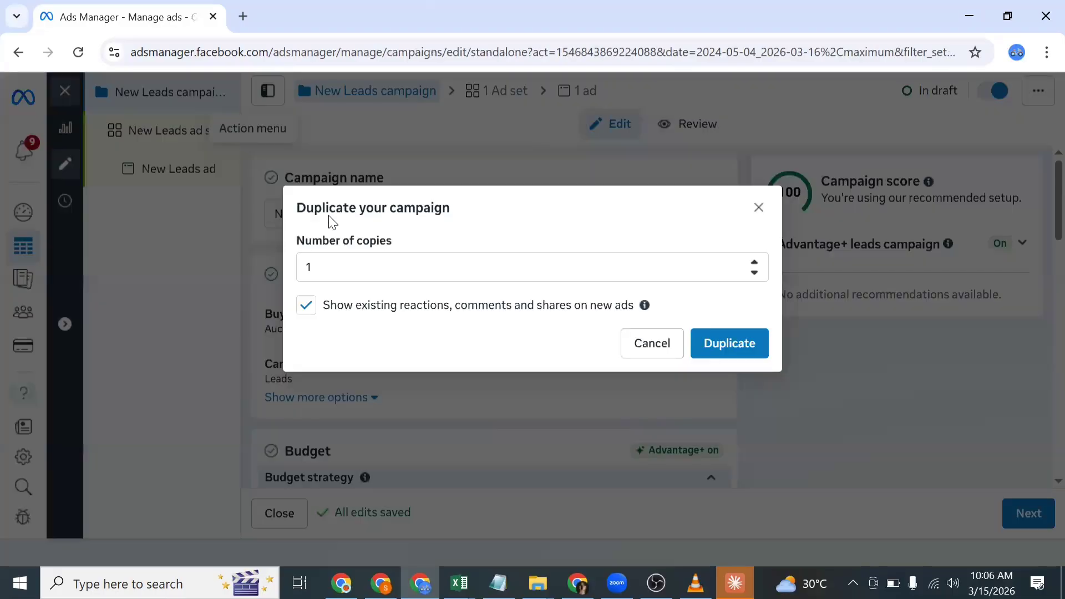
pyautogui.click(336, 266)
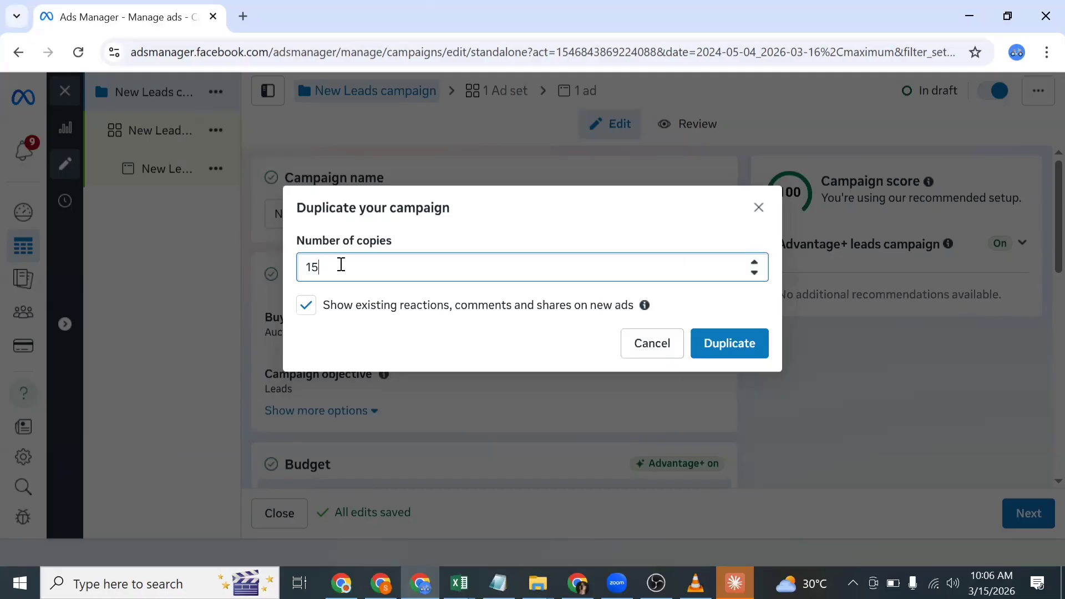
pyautogui.write('5')
pyautogui.press('BackSpace')
pyautogui.press('BackSpace')
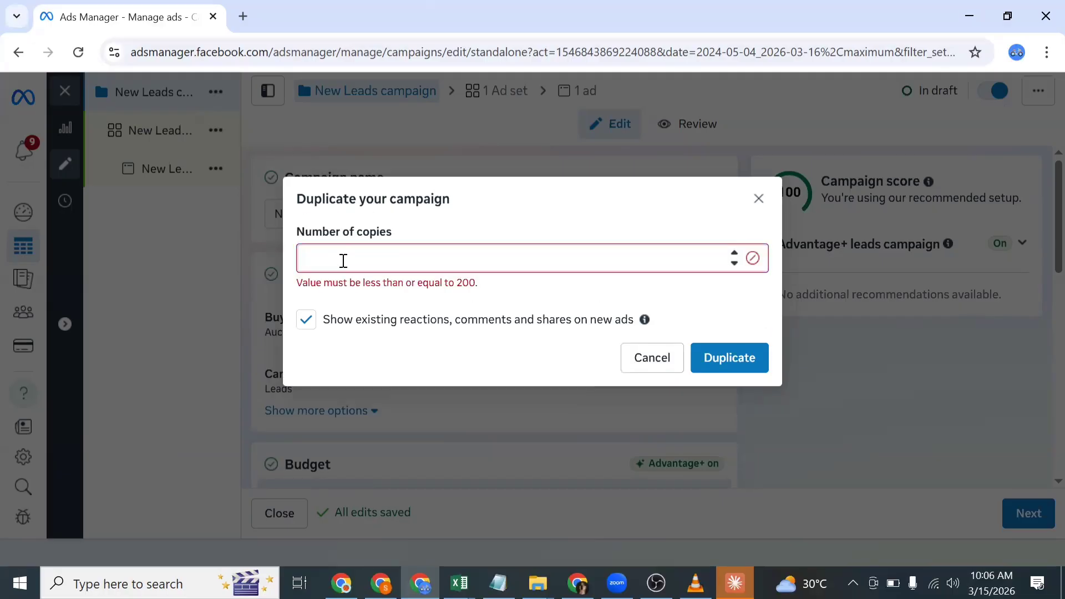
pyautogui.write('5')
pyautogui.click(719, 343)
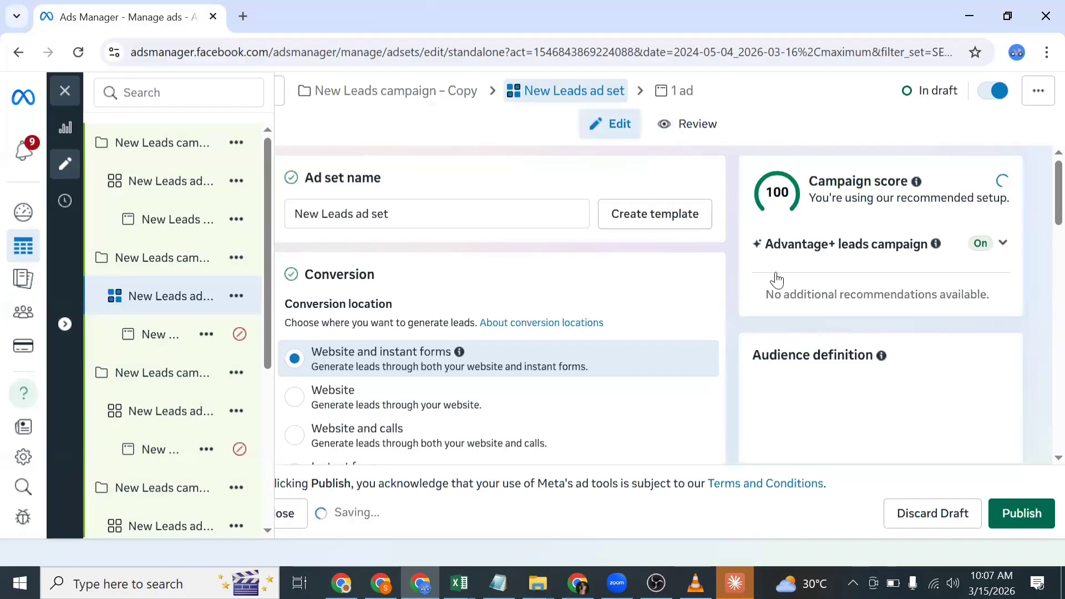
# Step: In the first campaign copy's ad set, replace the included lookalike with Lookalike (NG, 1% to 2%) - FORM OPENERS 90
pyautogui.scroll(-4, 656, 323)
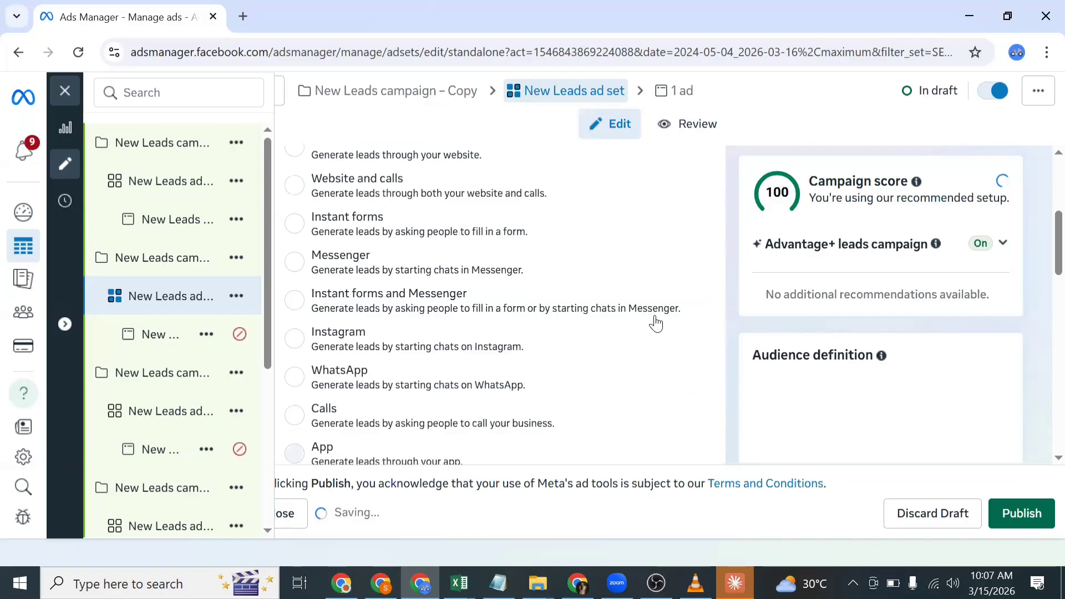
pyautogui.scroll(-3, 649, 372)
pyautogui.scroll(-8, 650, 375)
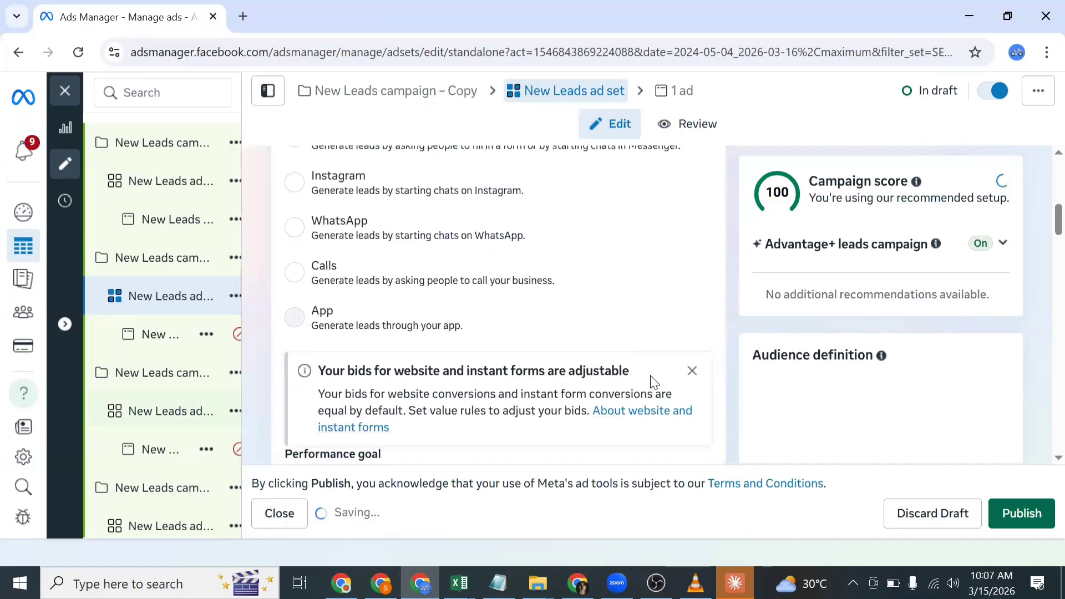
pyautogui.scroll(-10, 593, 369)
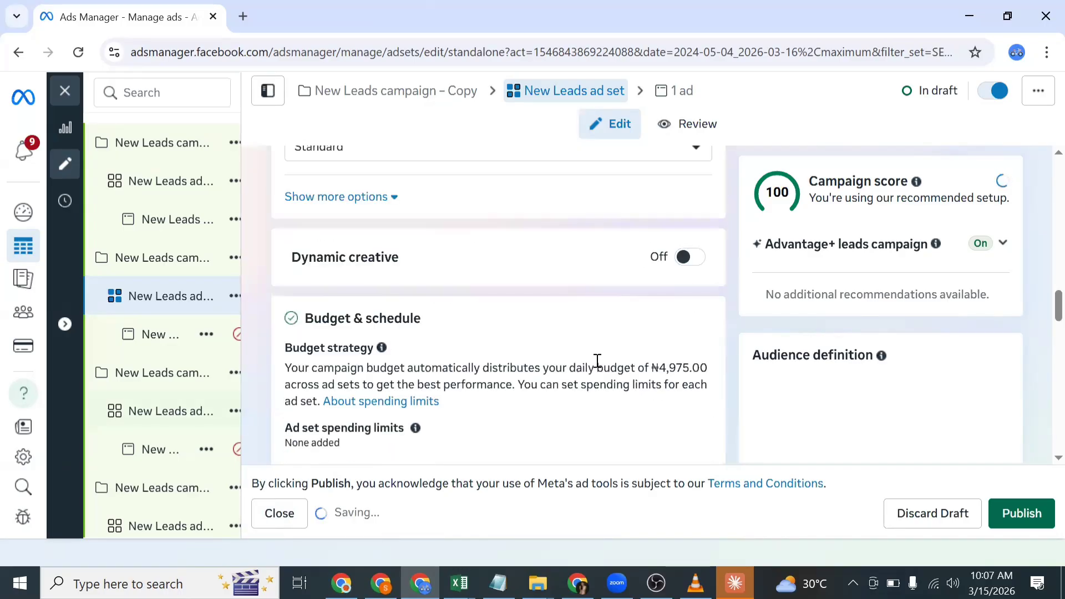
pyautogui.scroll(-10, 570, 361)
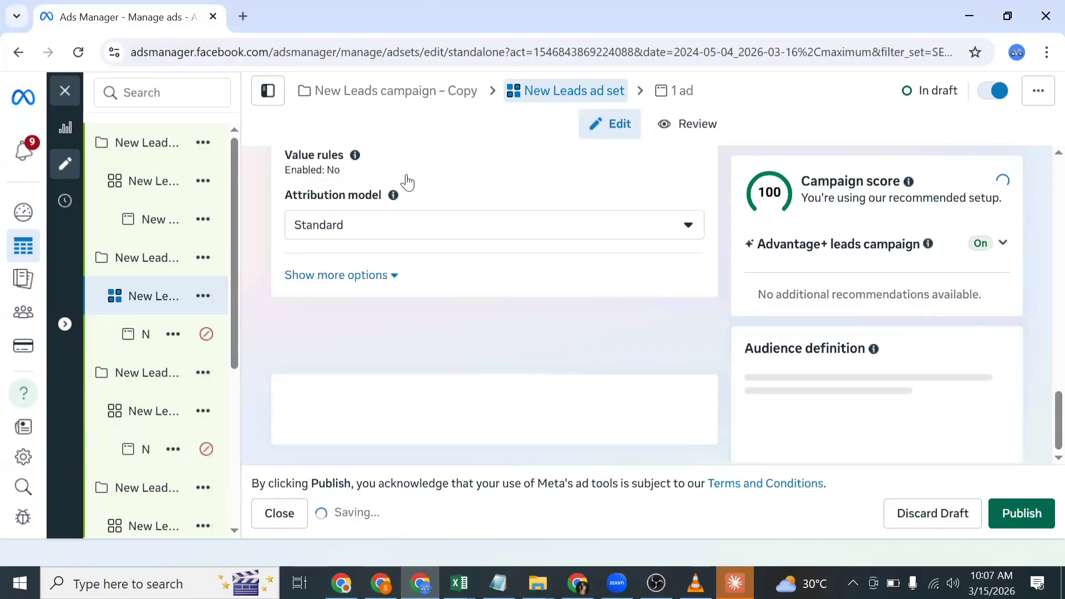
pyautogui.scroll(1, 472, 397)
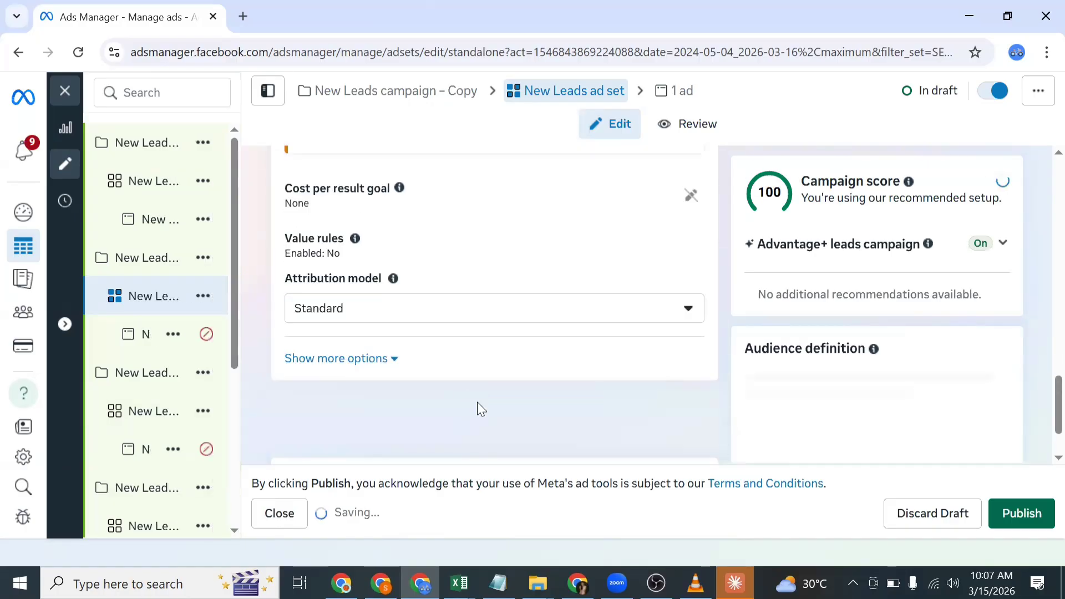
pyautogui.scroll(2, 478, 402)
pyautogui.scroll(-2, 456, 380)
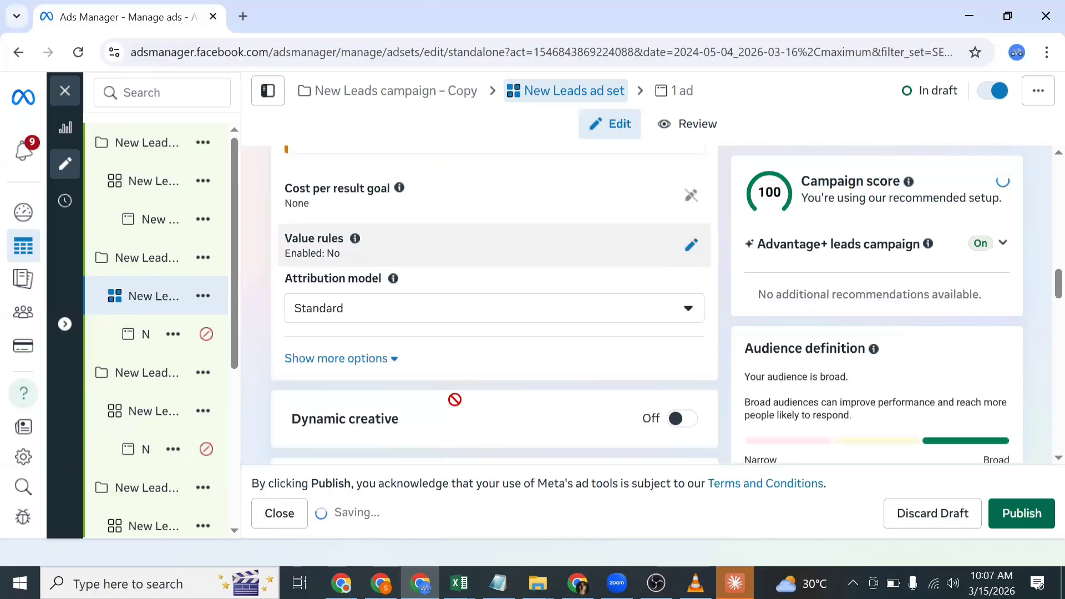
pyautogui.scroll(-6, 457, 413)
pyautogui.scroll(-3, 462, 417)
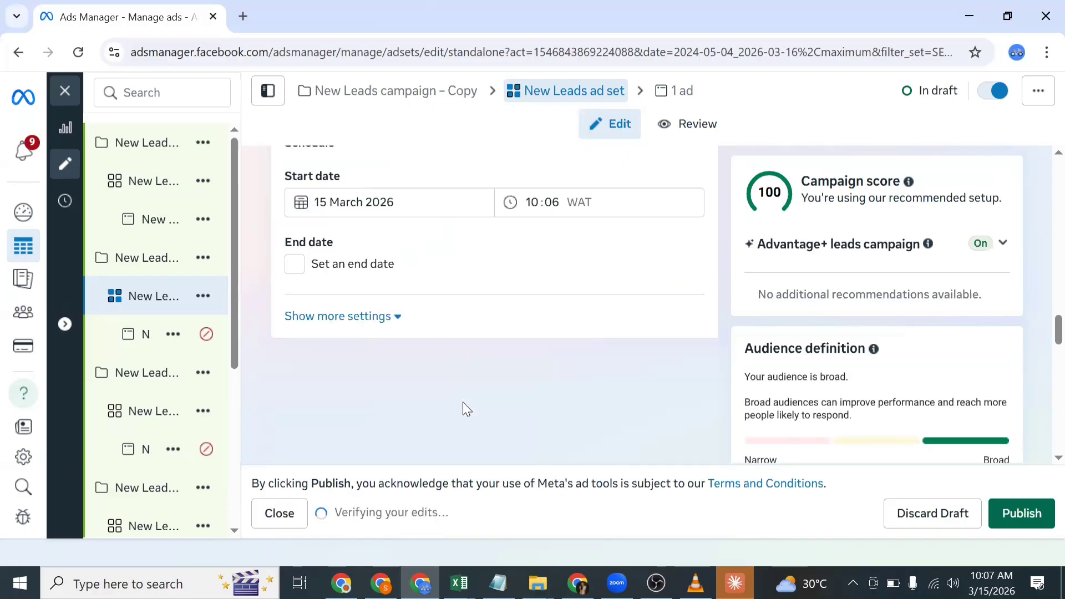
pyautogui.scroll(-5, 459, 413)
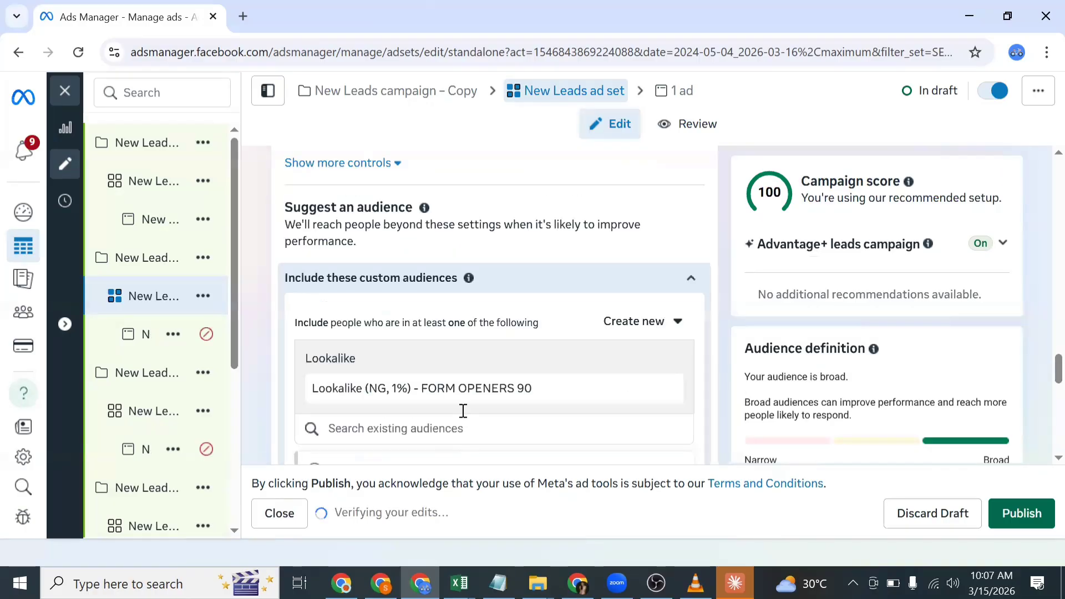
pyautogui.scroll(-2, 563, 316)
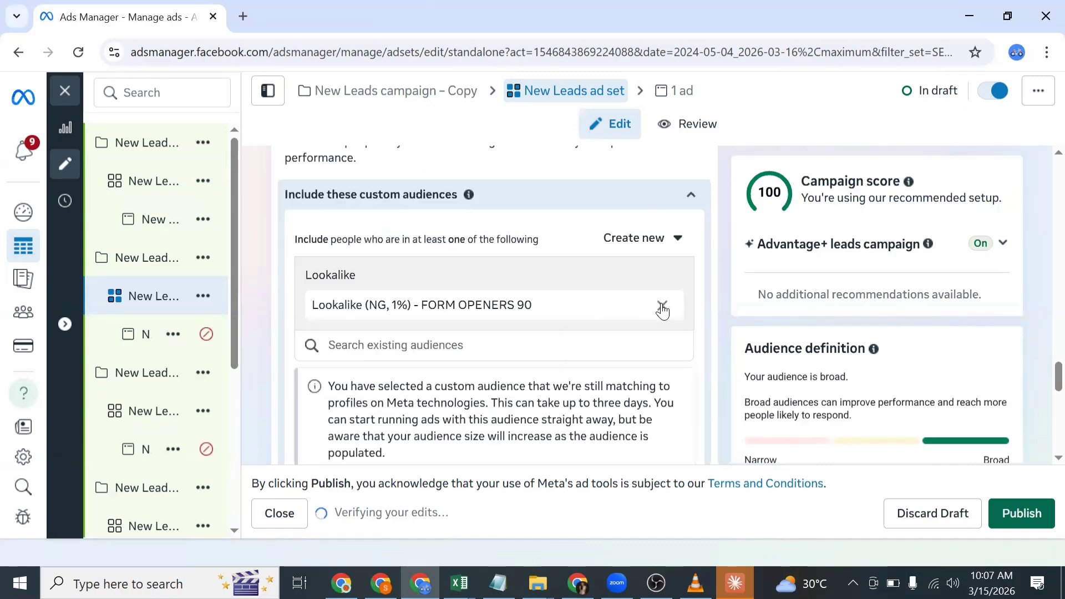
pyautogui.click(484, 274)
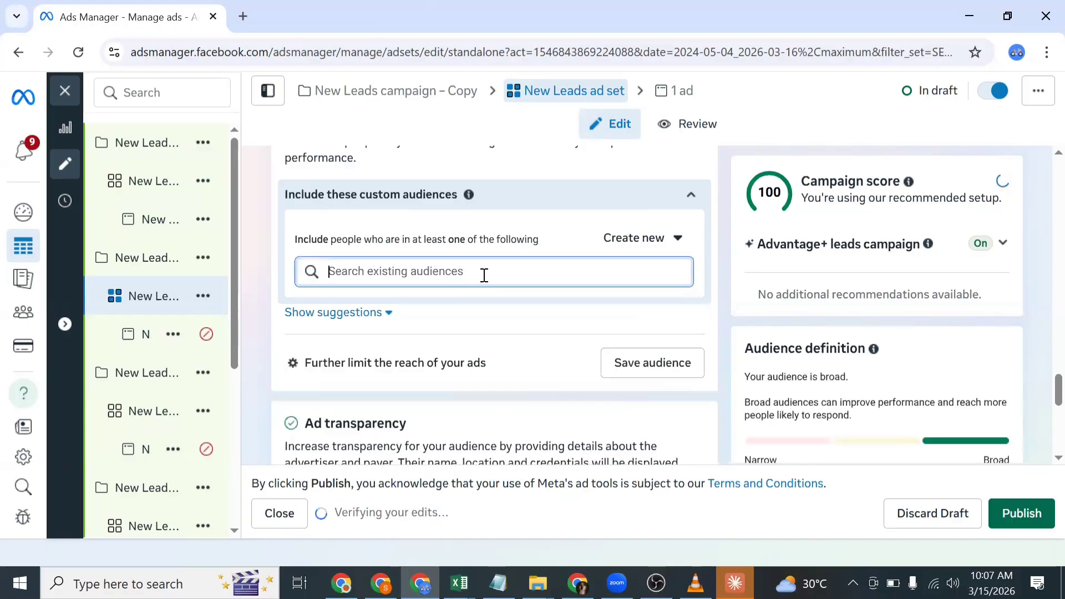
pyautogui.moveTo(441, 475)
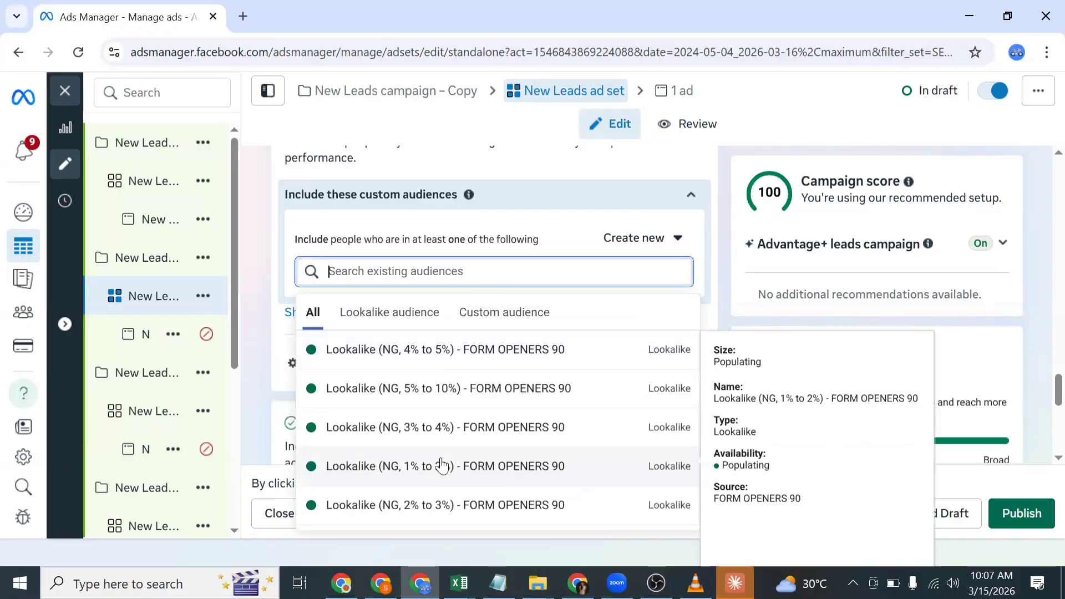
pyautogui.click(441, 466)
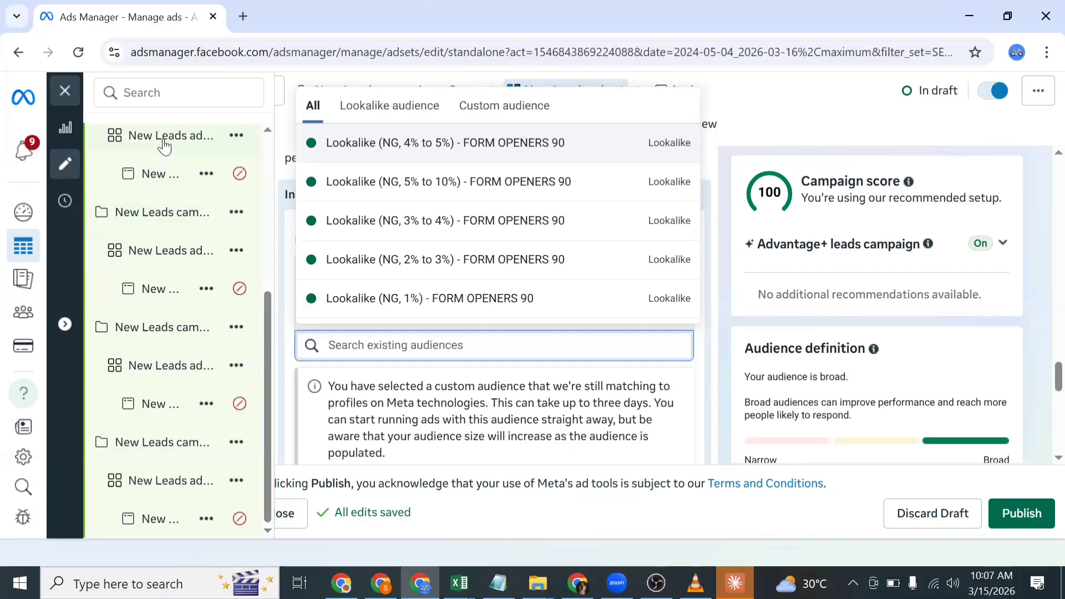
# Step: Review the duplicated campaigns and the lookalike and custom audiences available for inclusion in the copied ad set
pyautogui.scroll(5, 145, 228)
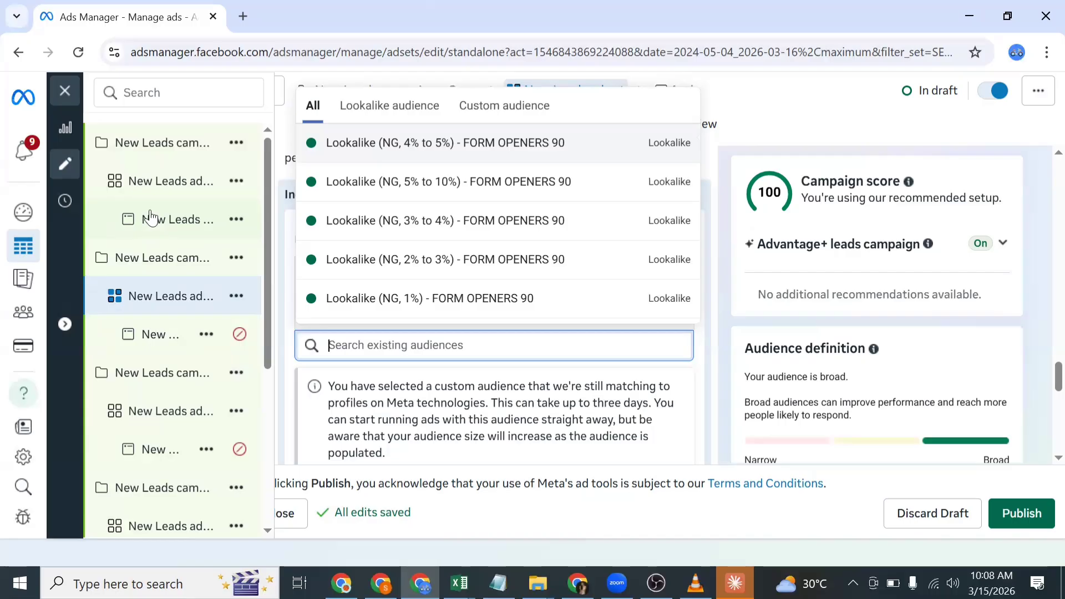
pyautogui.click(362, 109)
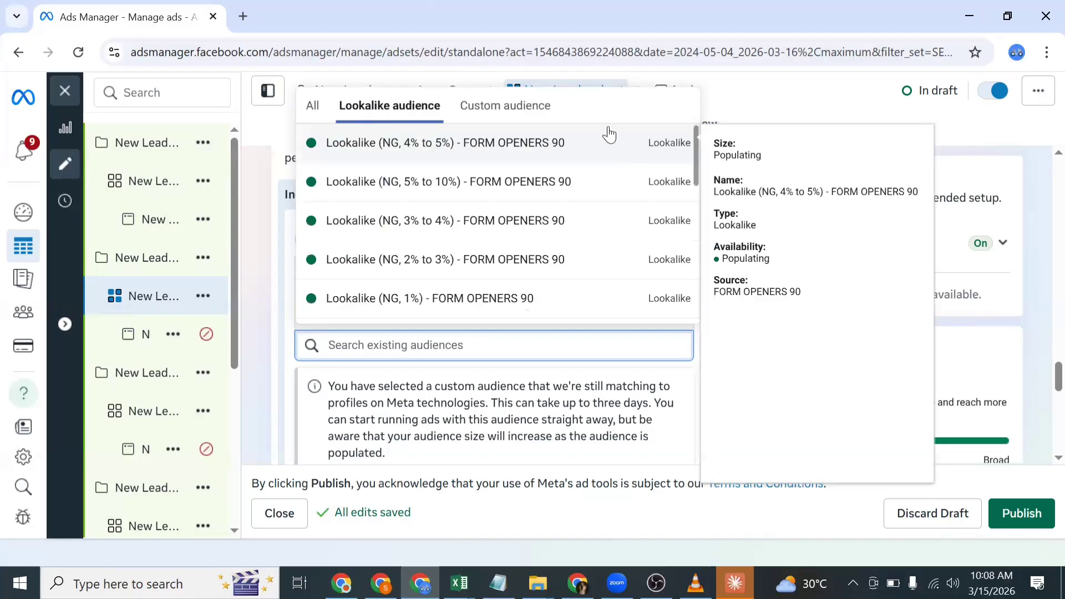
pyautogui.click(539, 114)
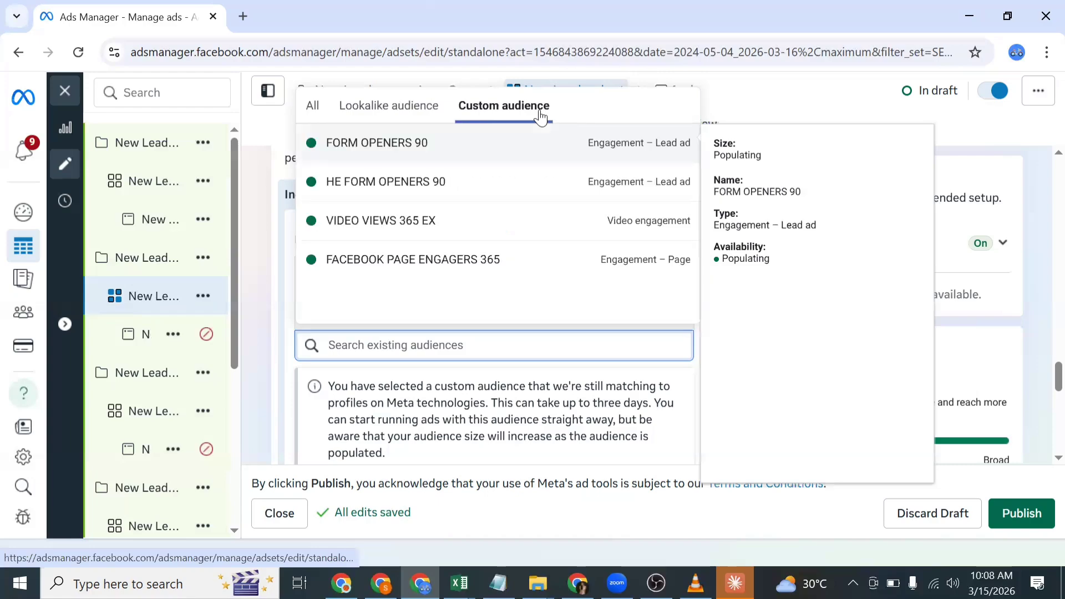